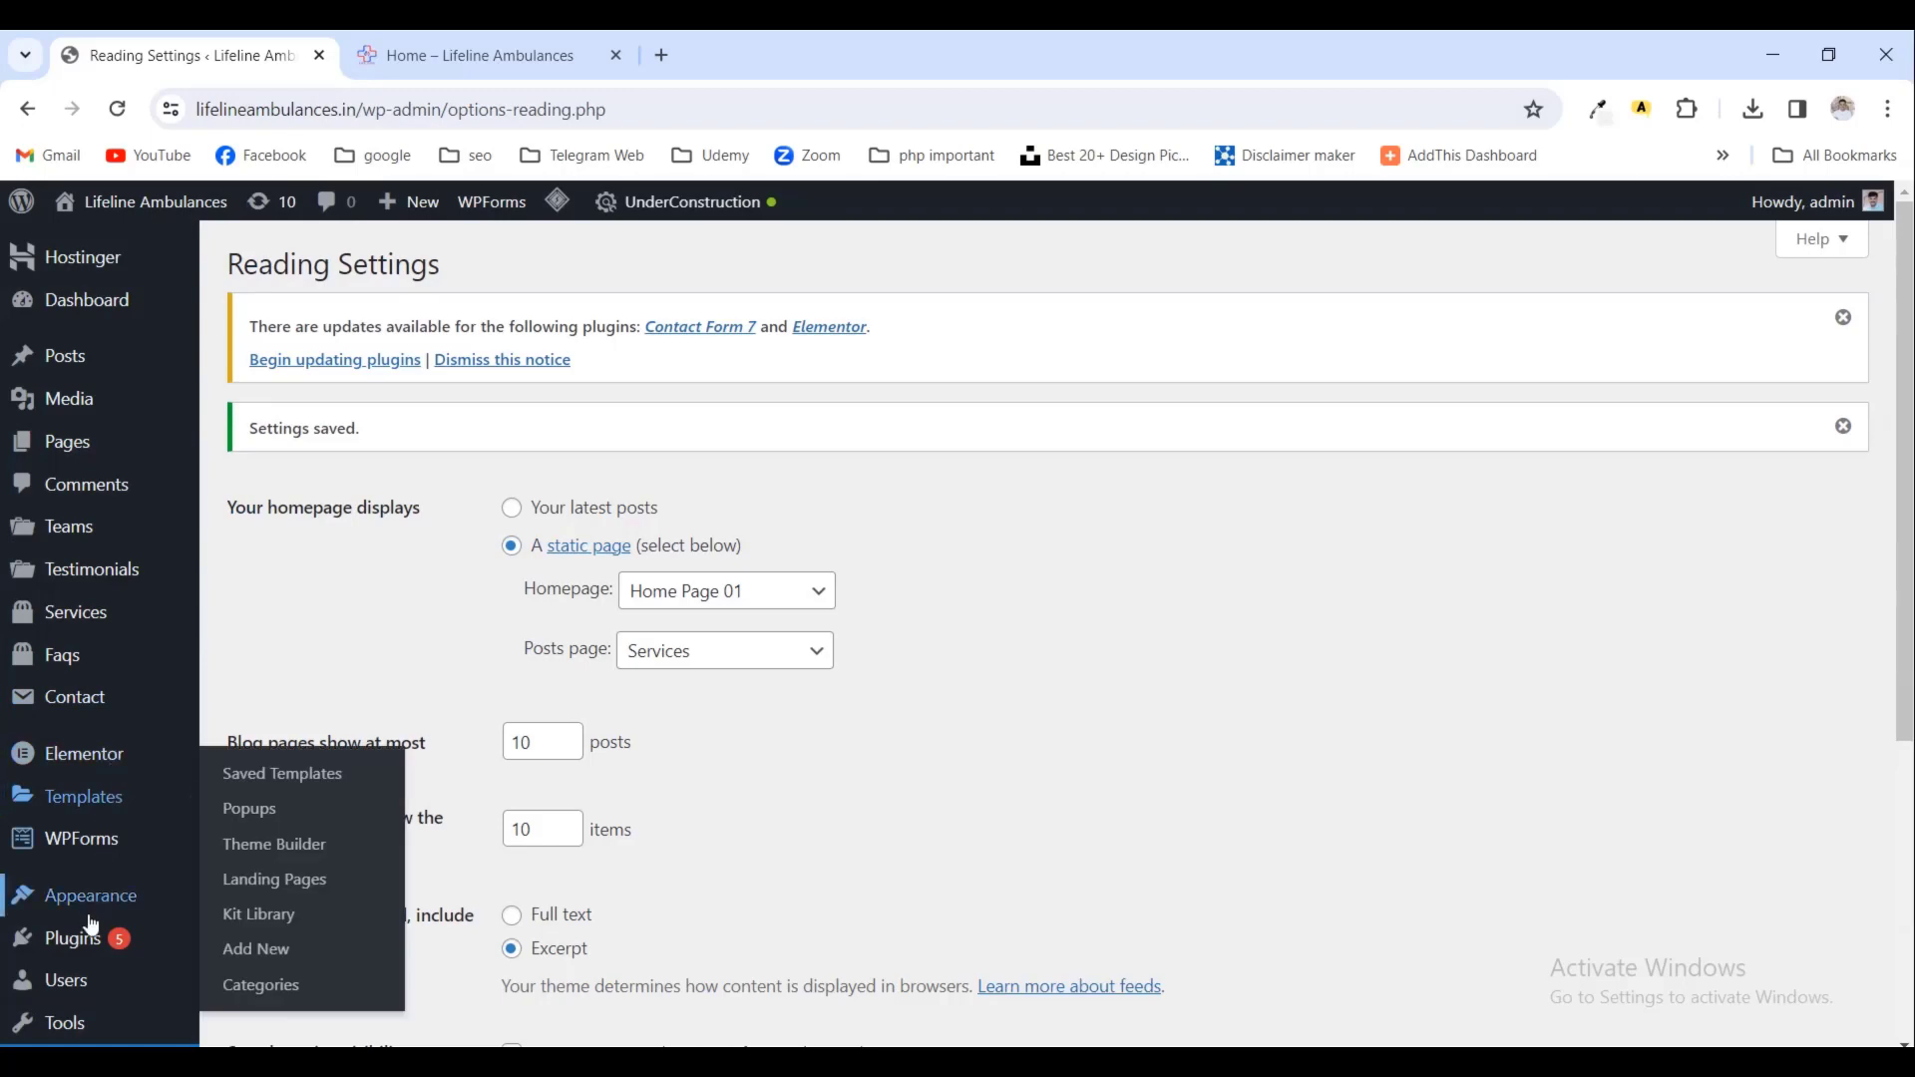
- Open Appearance > Menus to show the Main Menu with Home, Book Now, About Us, Services, Gallery and Contact Us
scroll(86, 898, "down", 3)
mouse_move(70, 520)
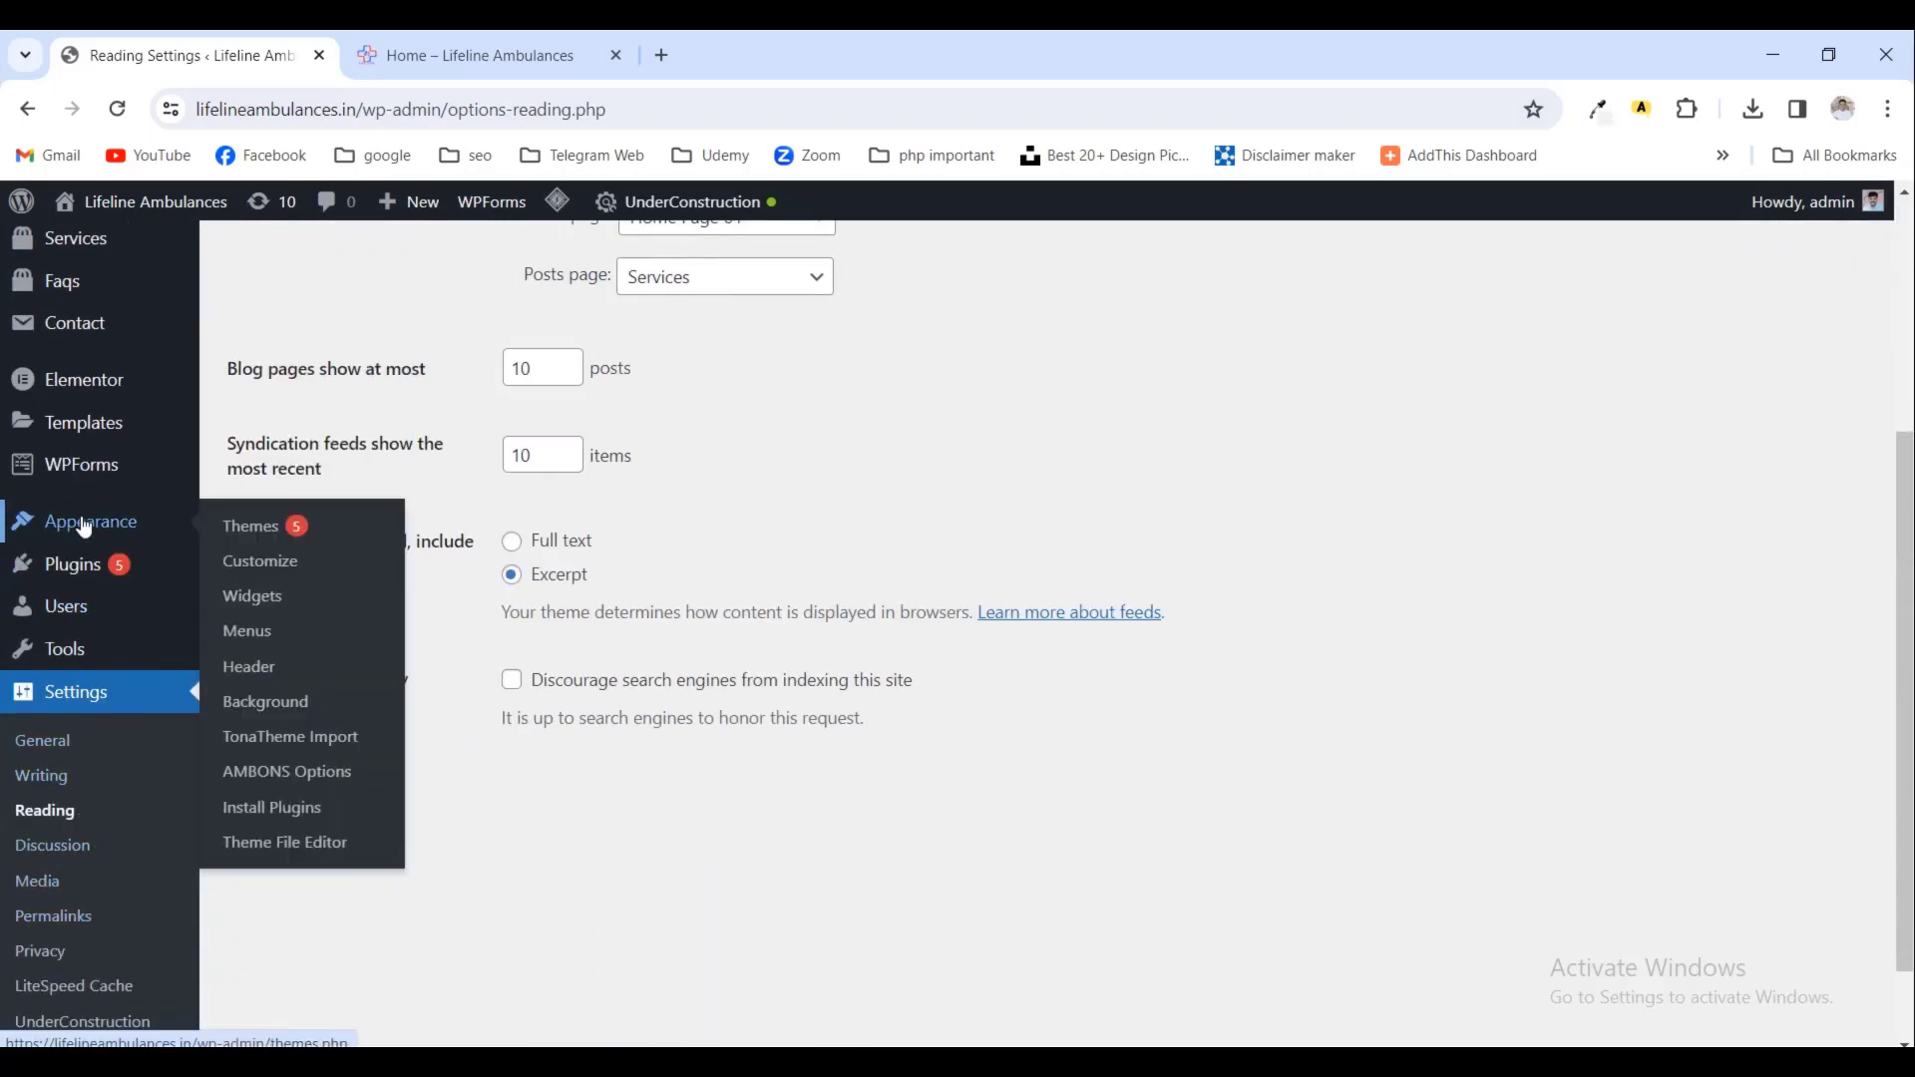
left_click(262, 641)
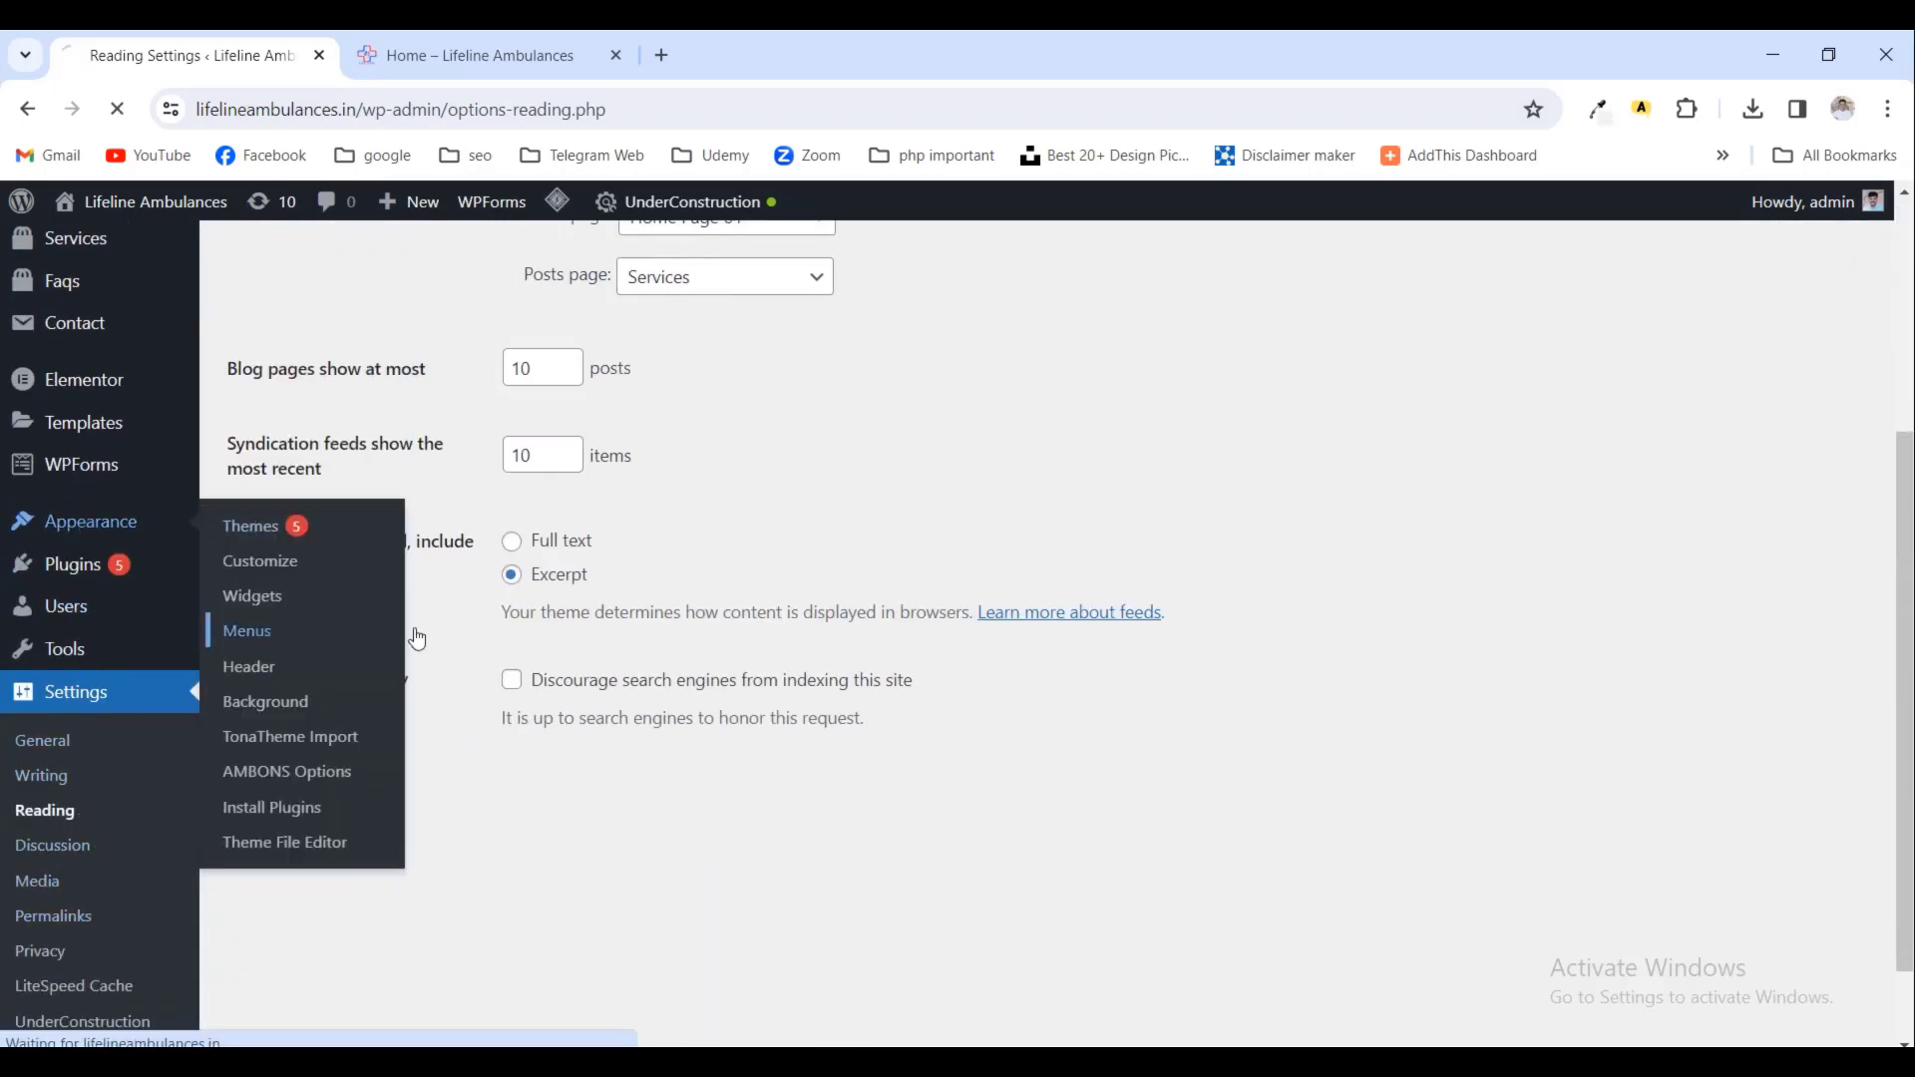
scroll(847, 631, "down", 2)
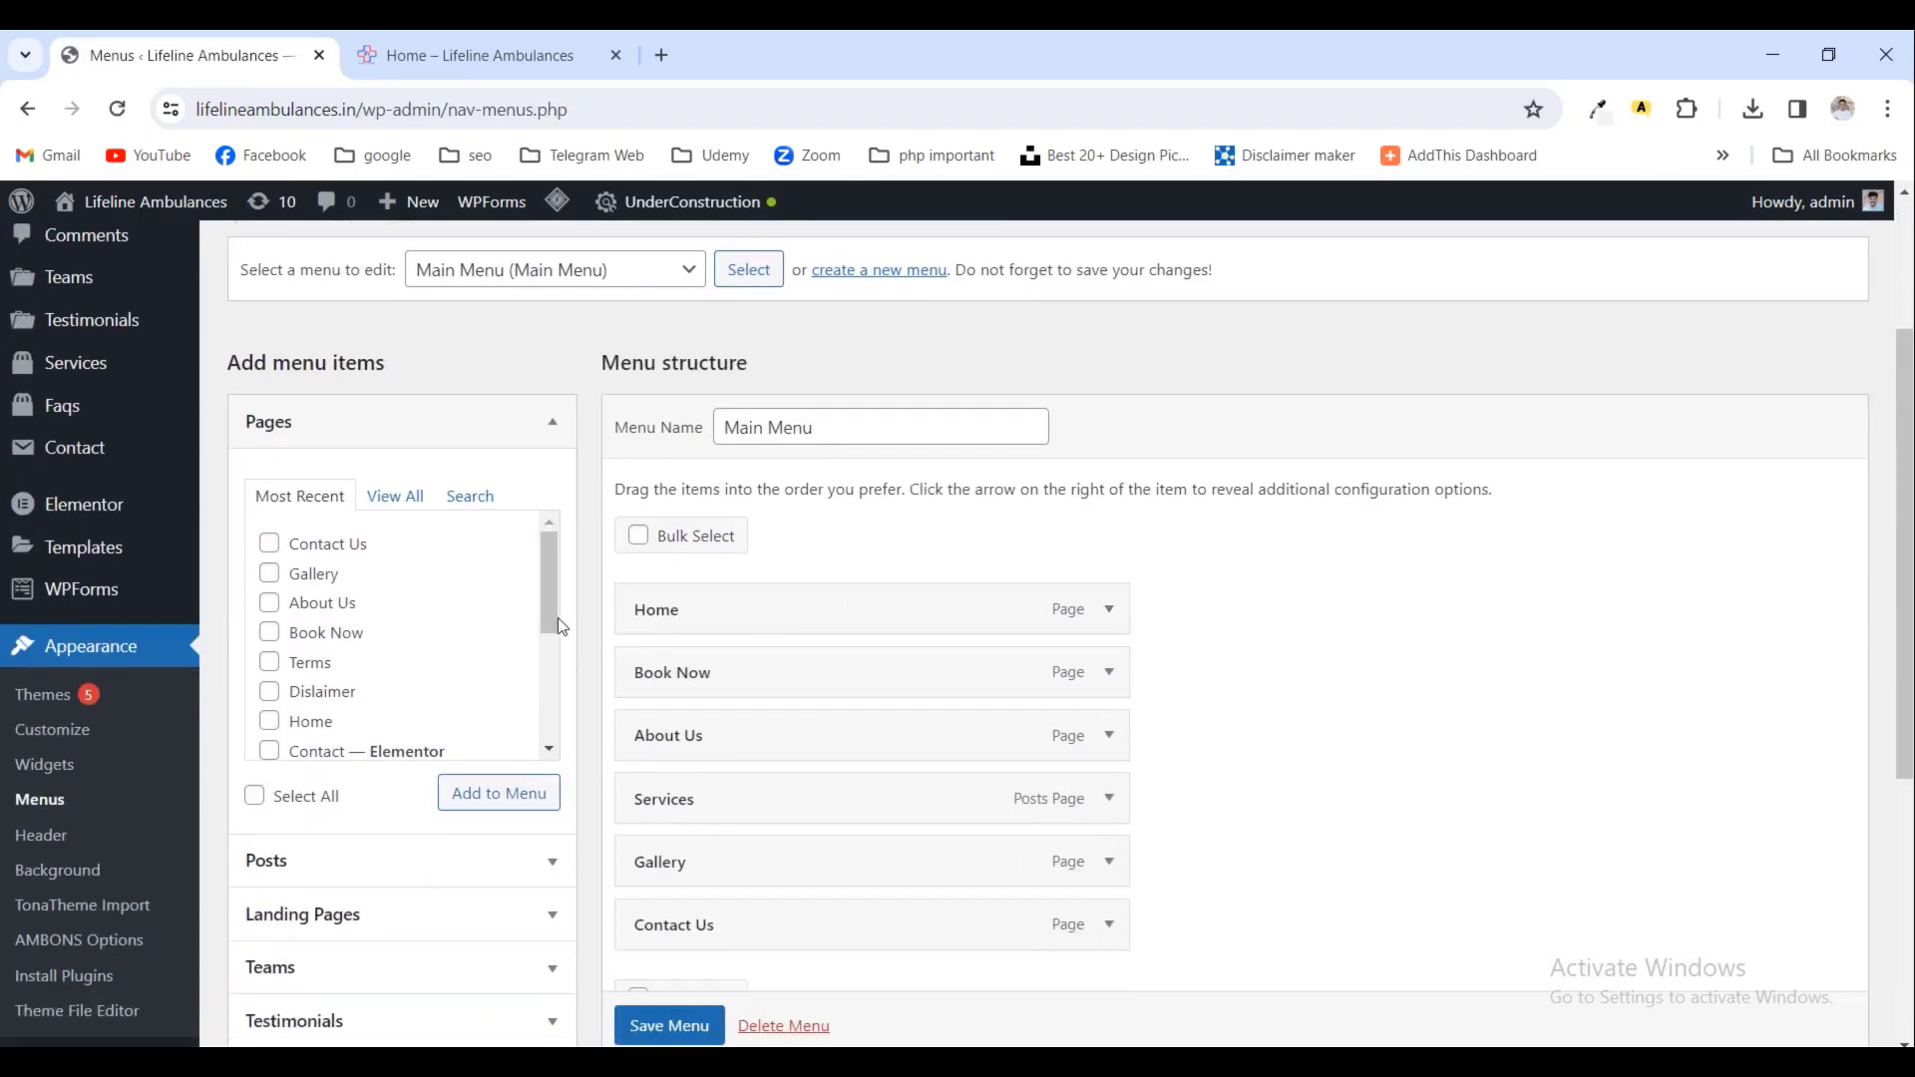
- Add the Home Page 01 page to the Main Menu and remove the old Home item
left_click(409, 505)
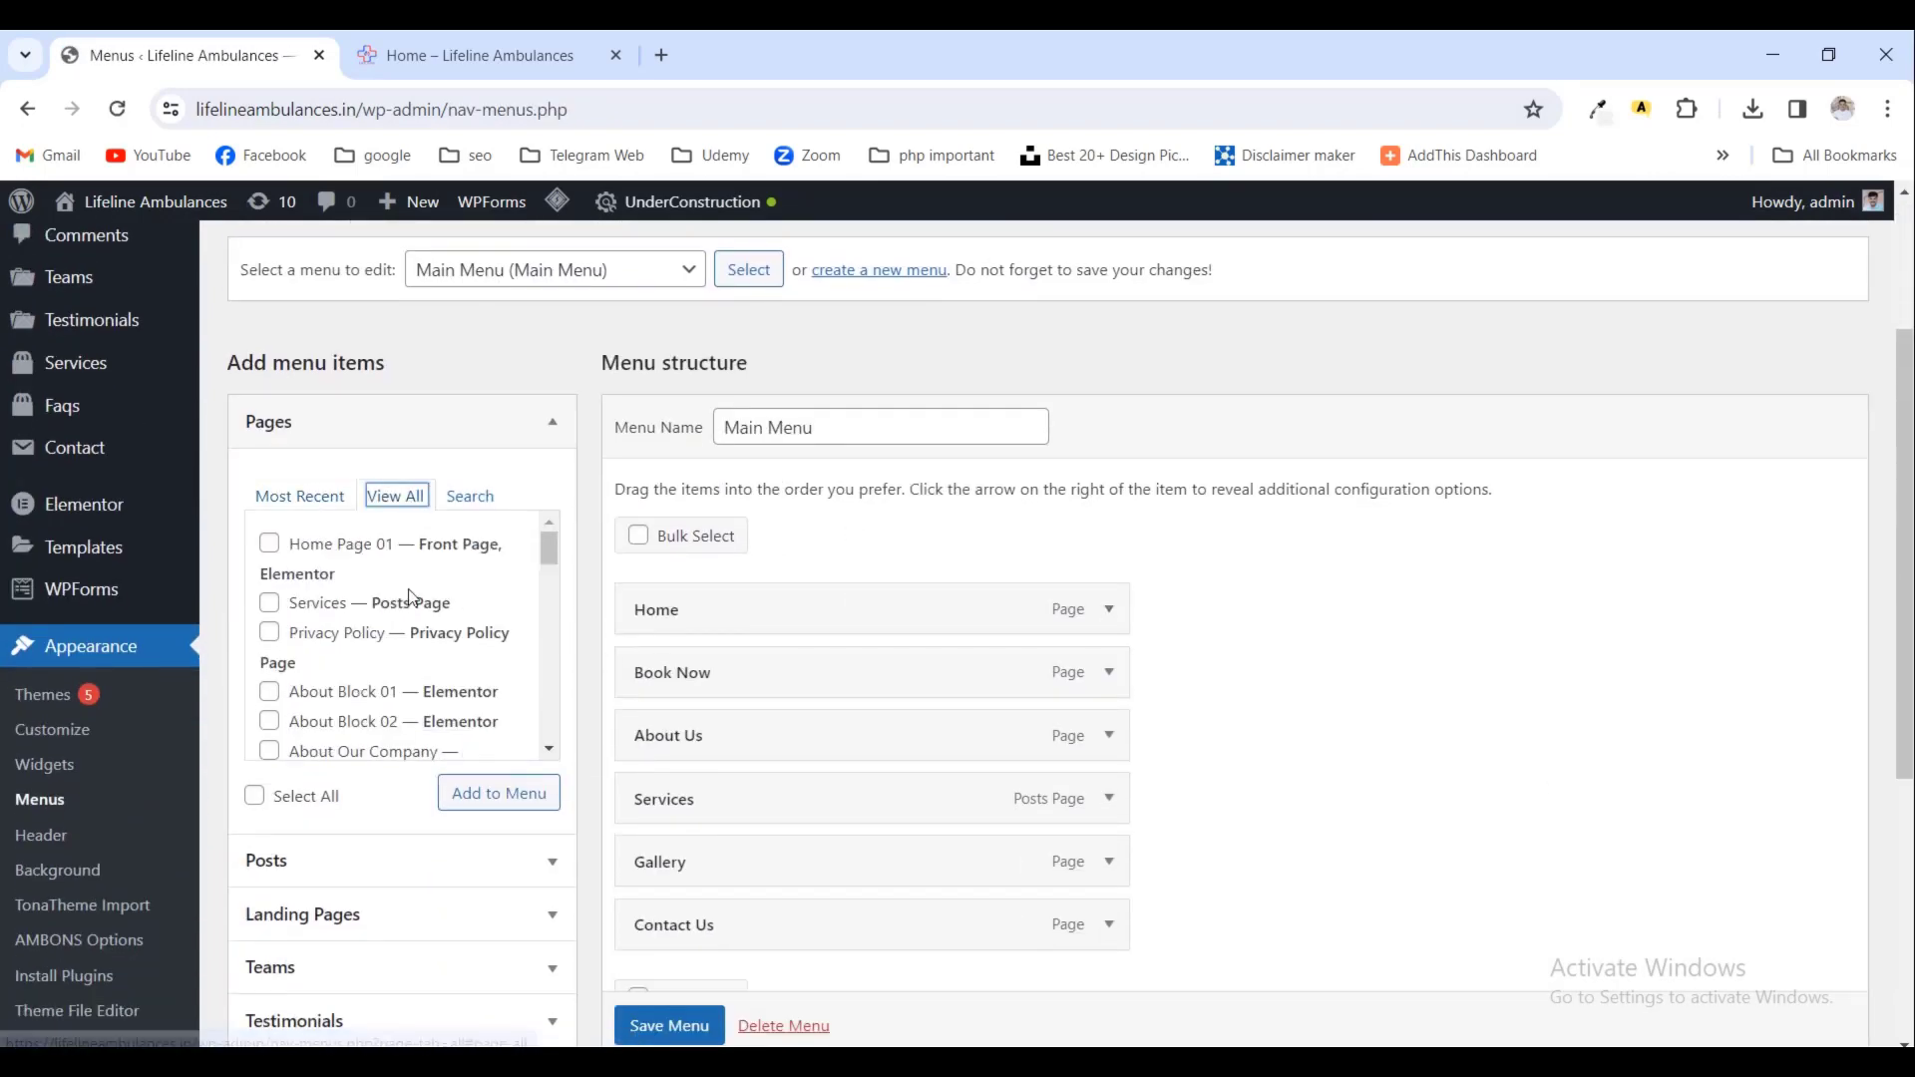
left_click(558, 792)
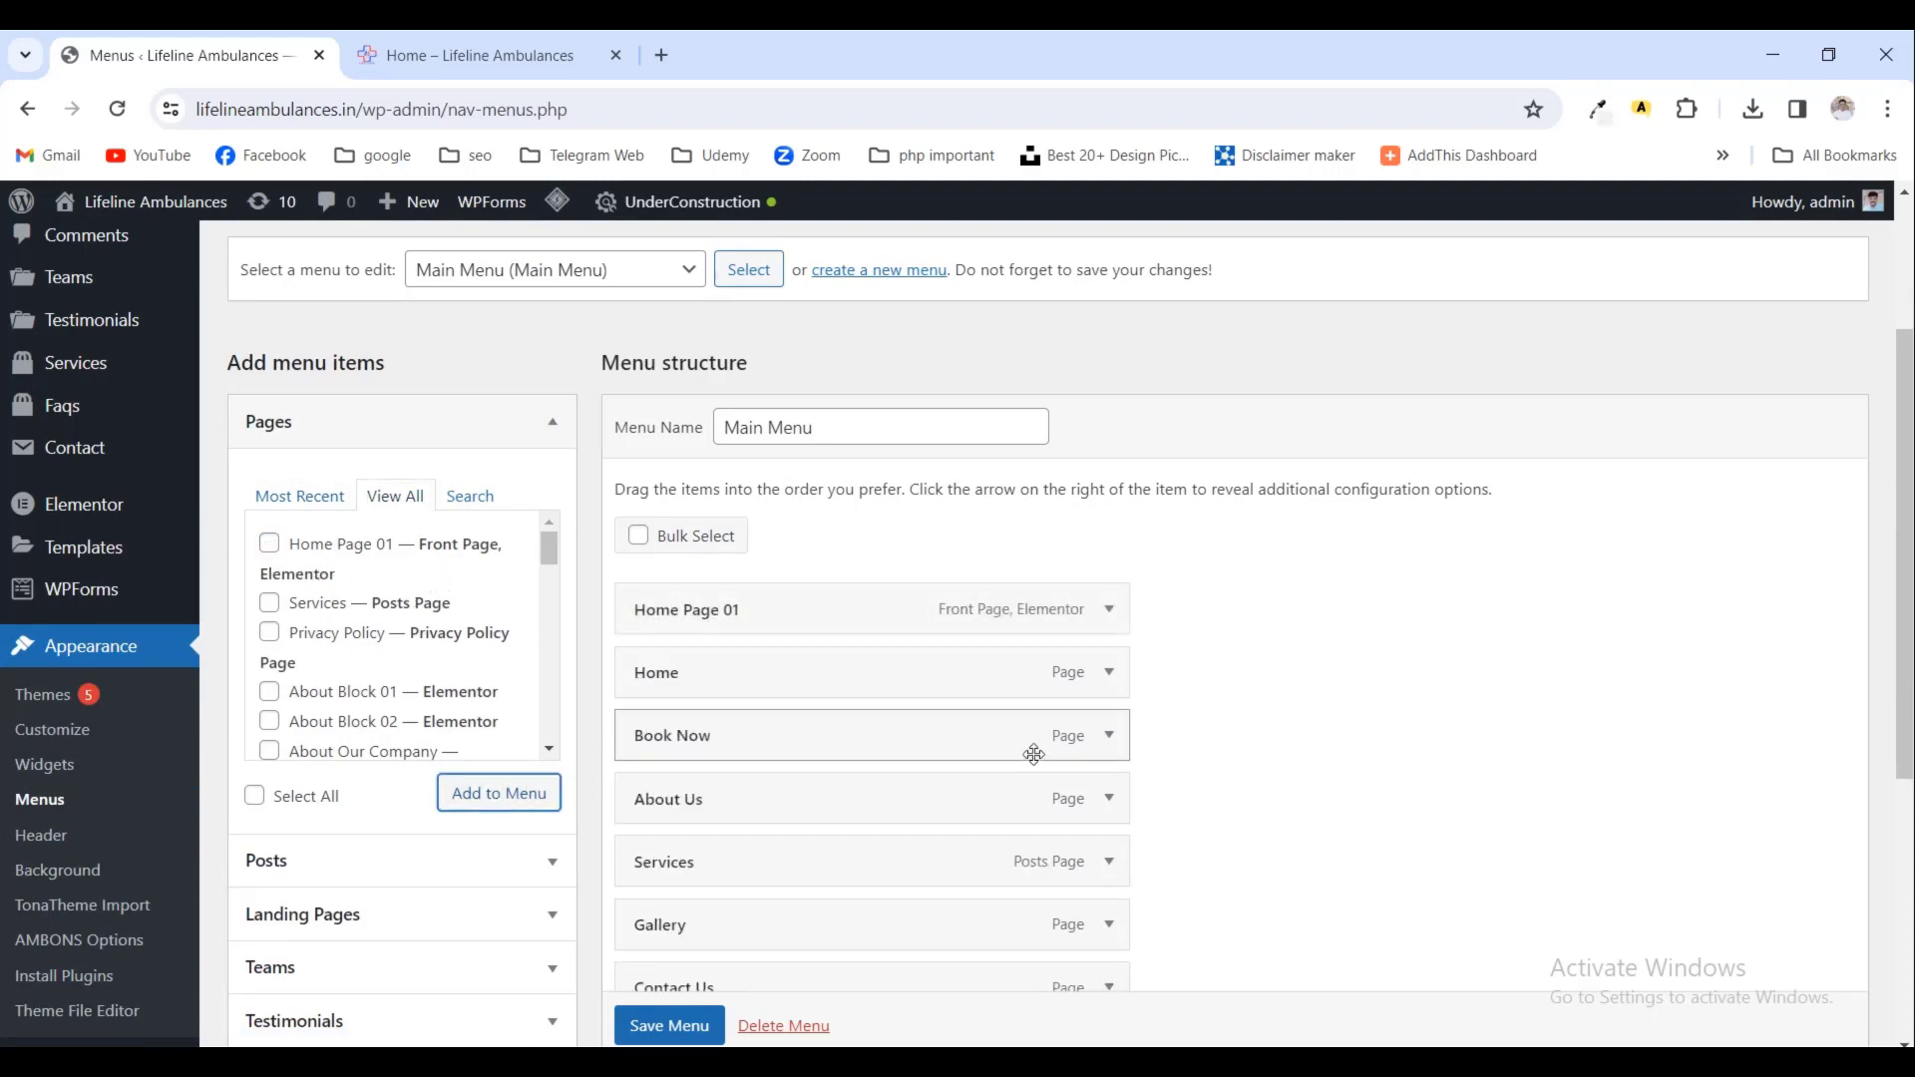
left_click(1109, 672)
scroll(788, 713, "down", 2)
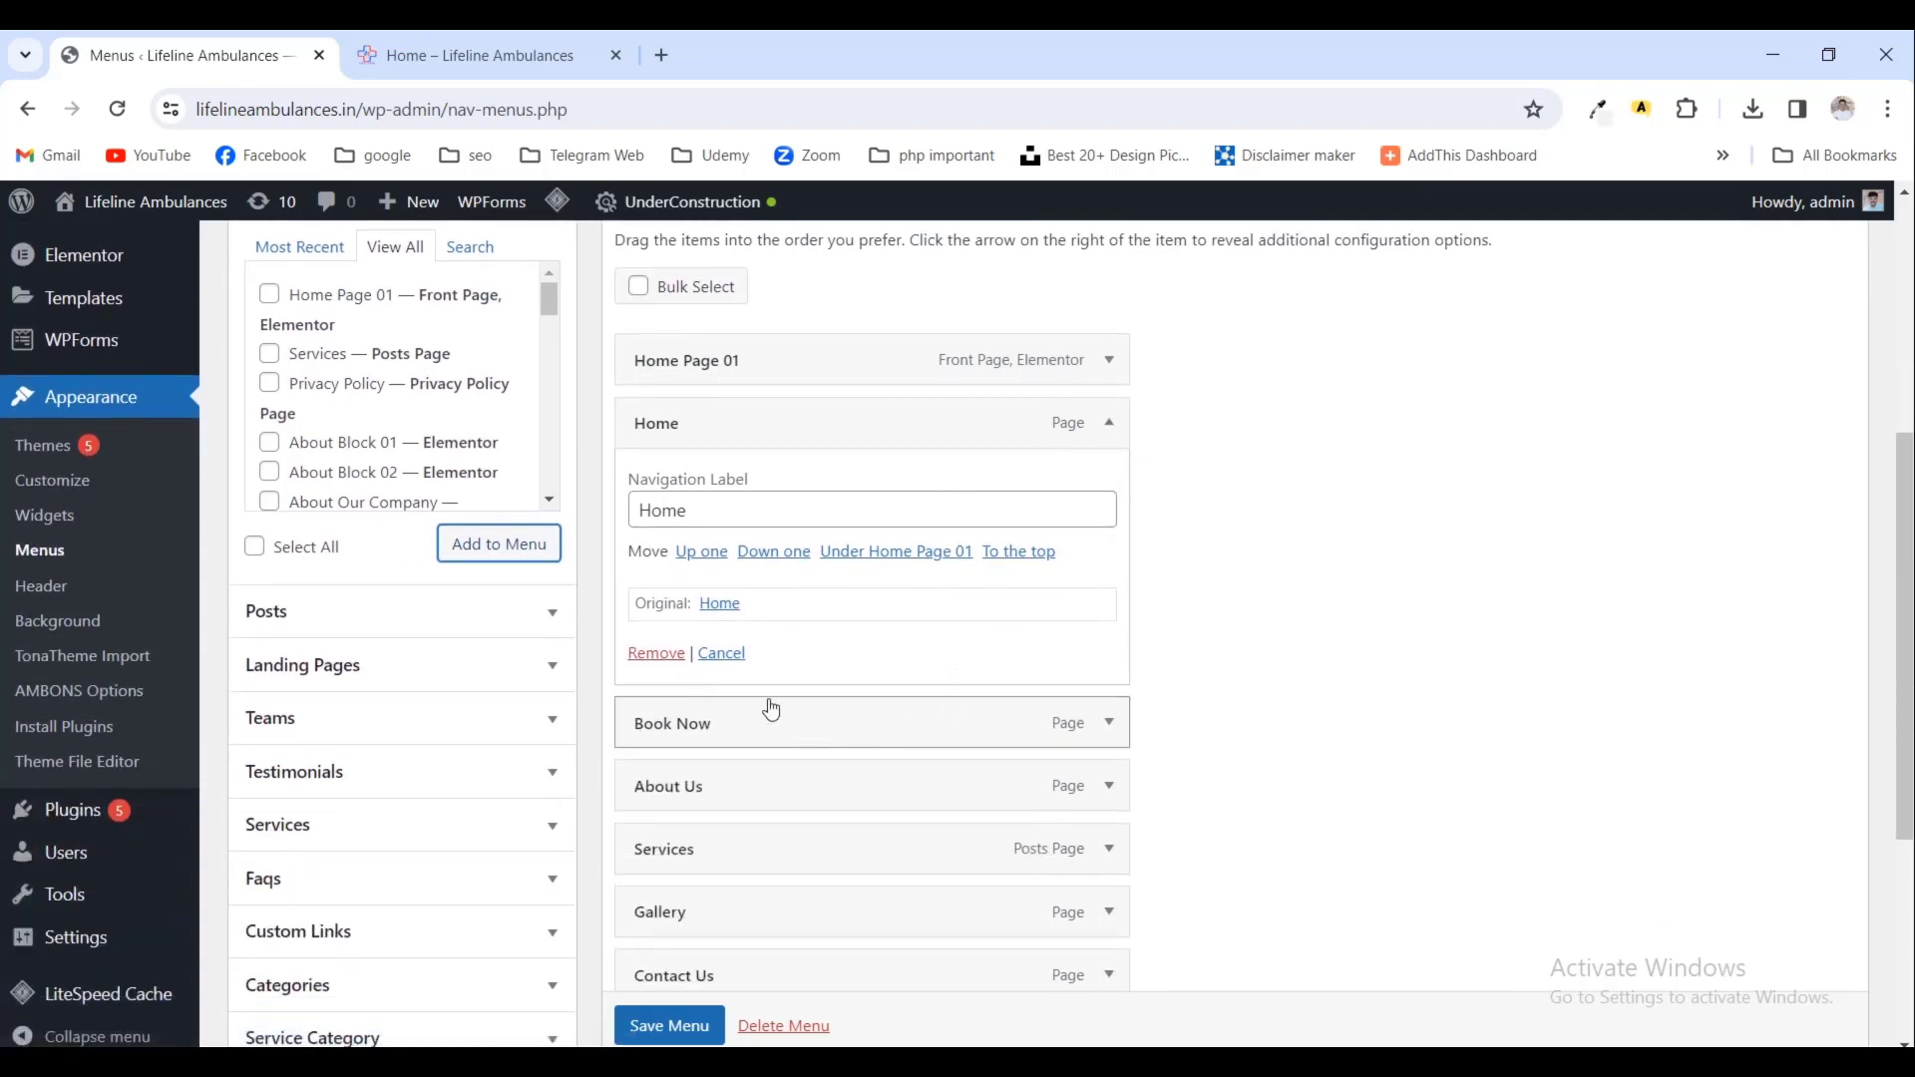
left_click(657, 654)
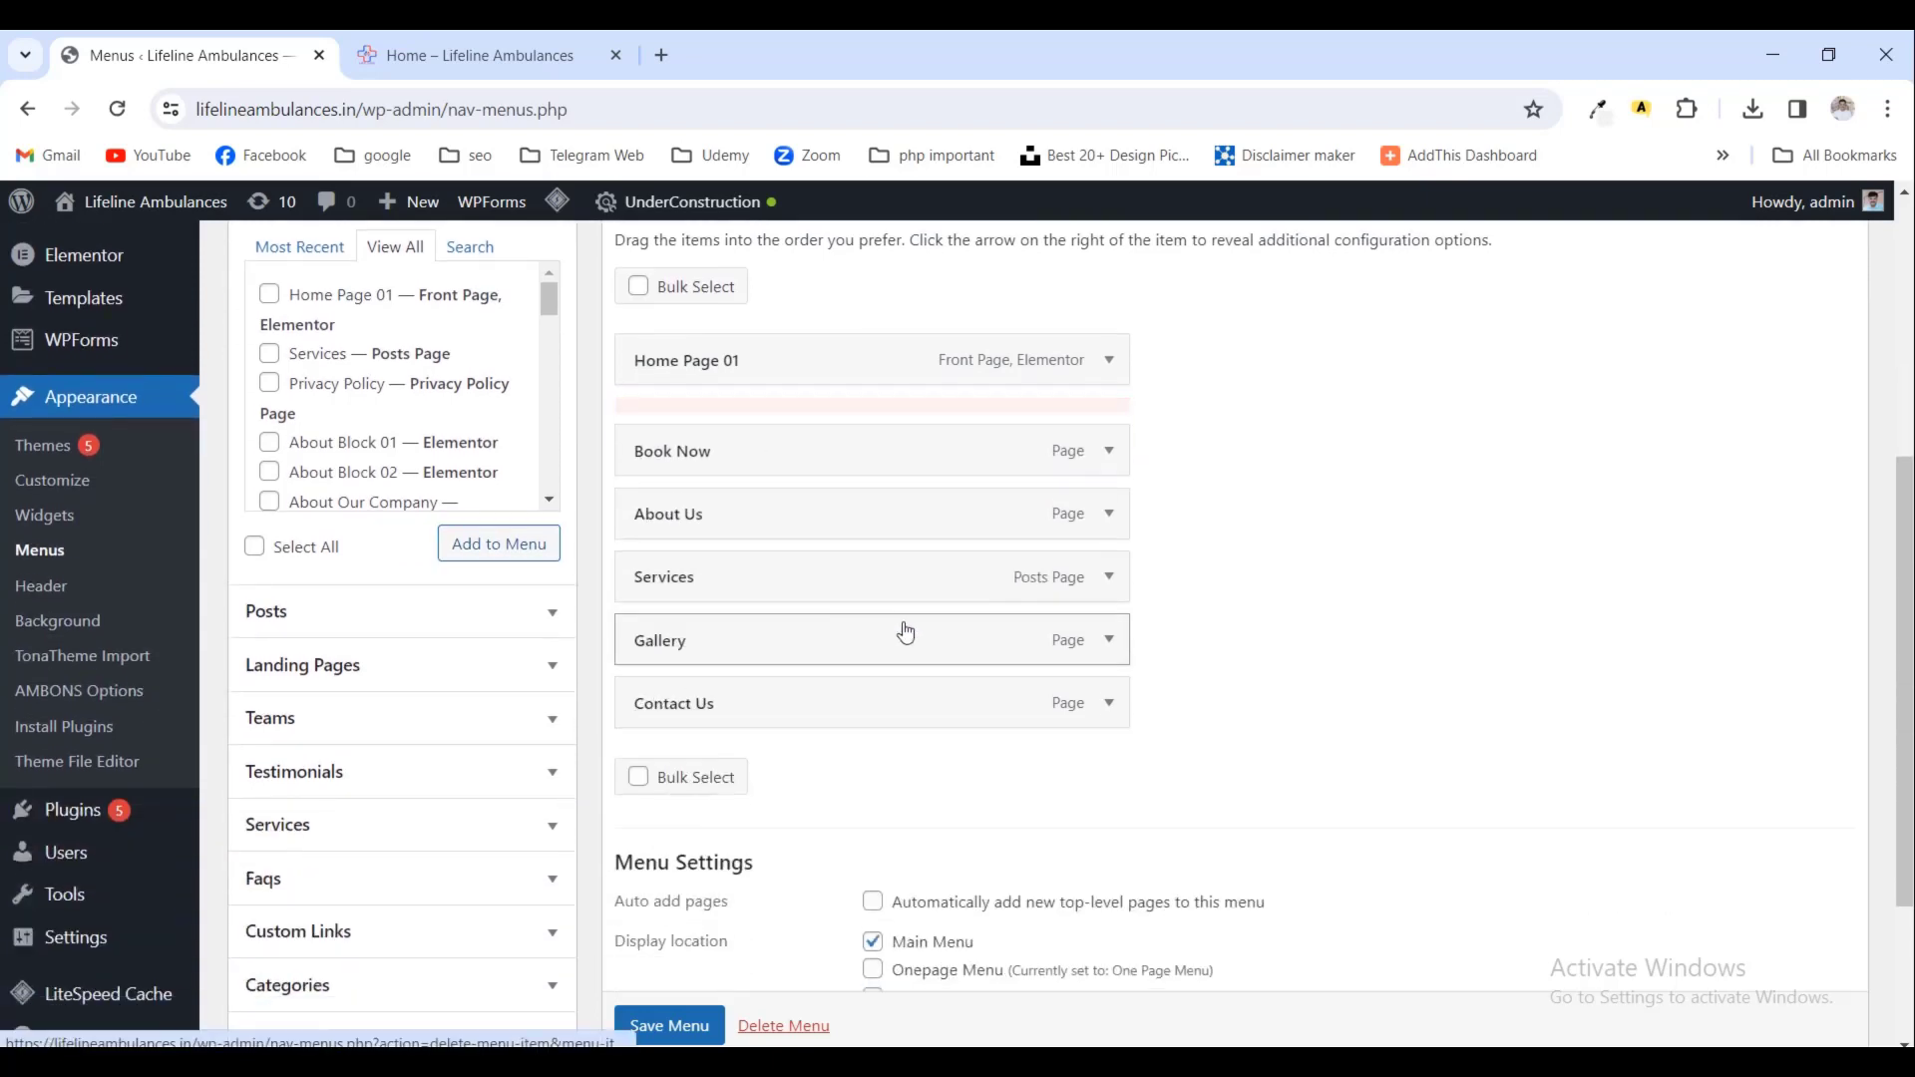
- Rename the Home Page 01 menu item's navigation label to 'Home'
left_click(1108, 363)
left_click_drag(687, 446, 829, 445)
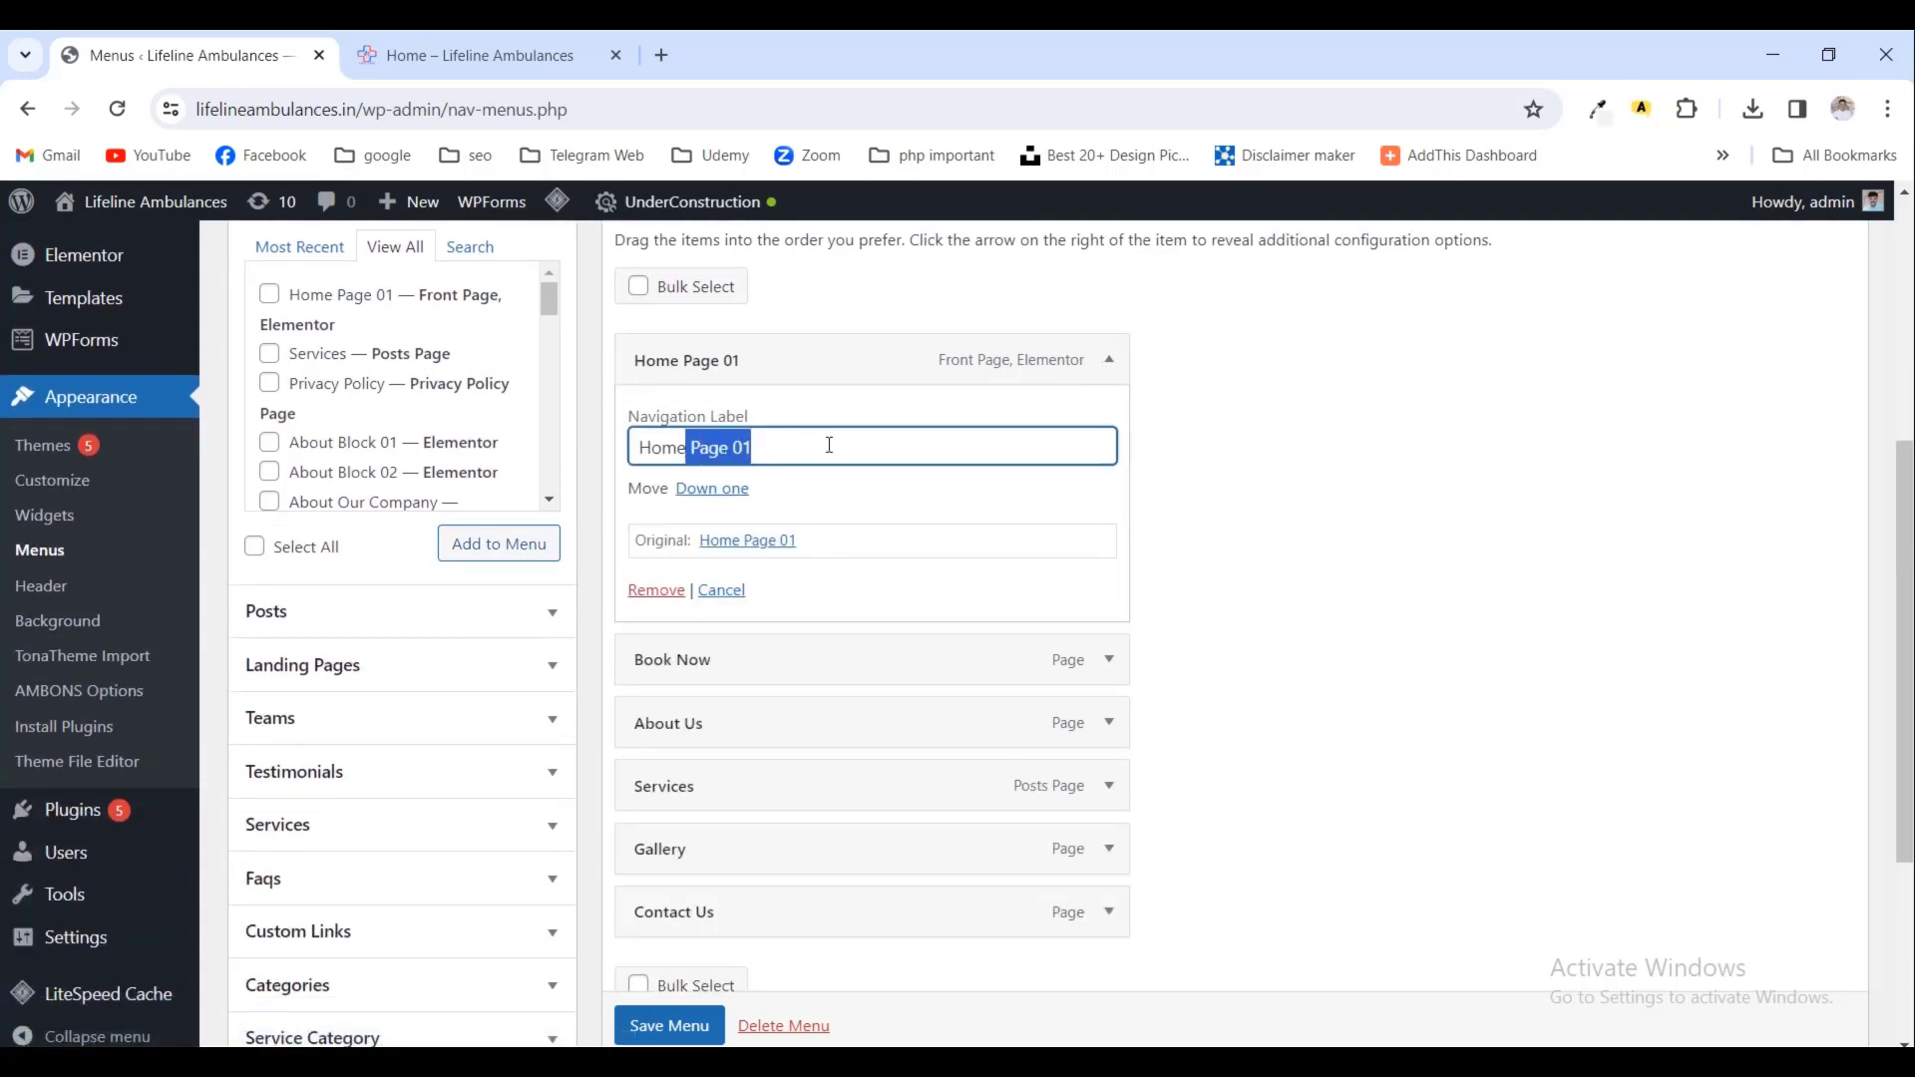
key("BackSpace")
scroll(898, 513, "down", 1)
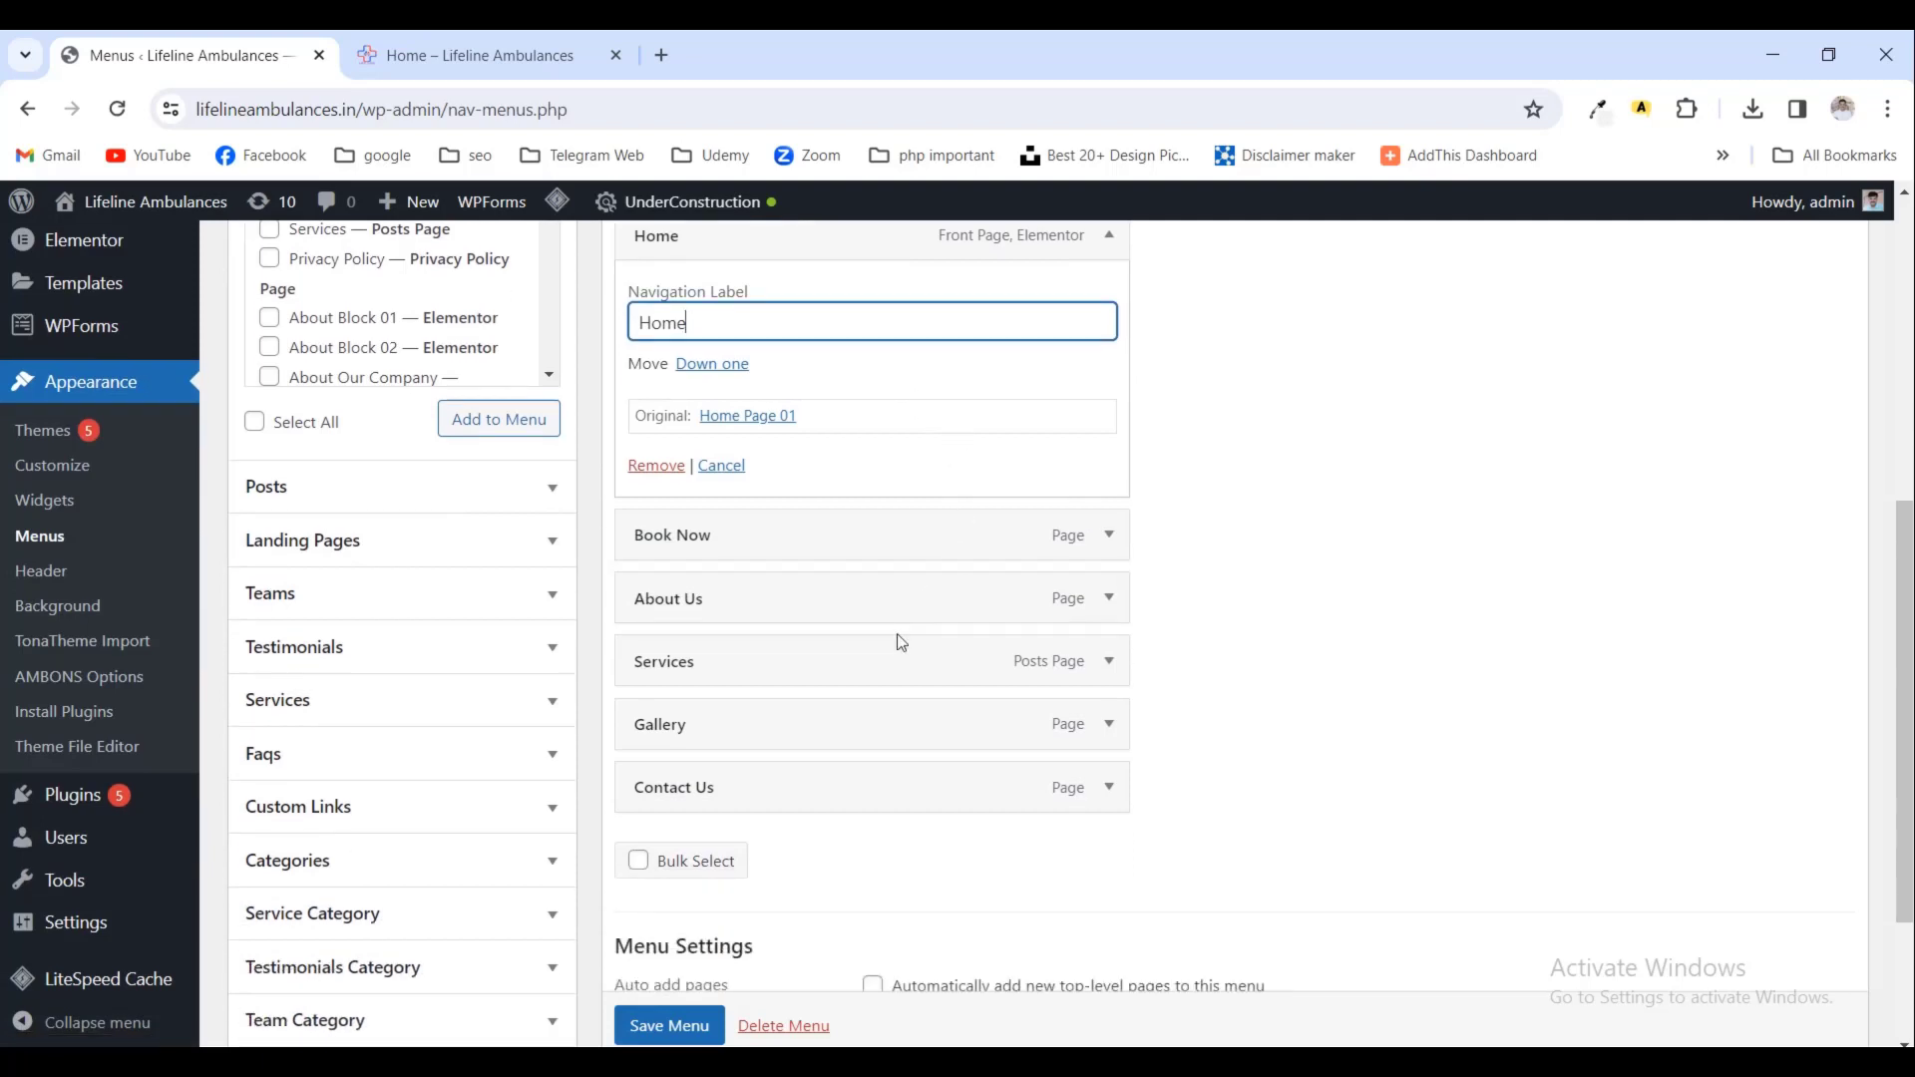
scroll(896, 633, "up", 1)
left_click(1271, 566)
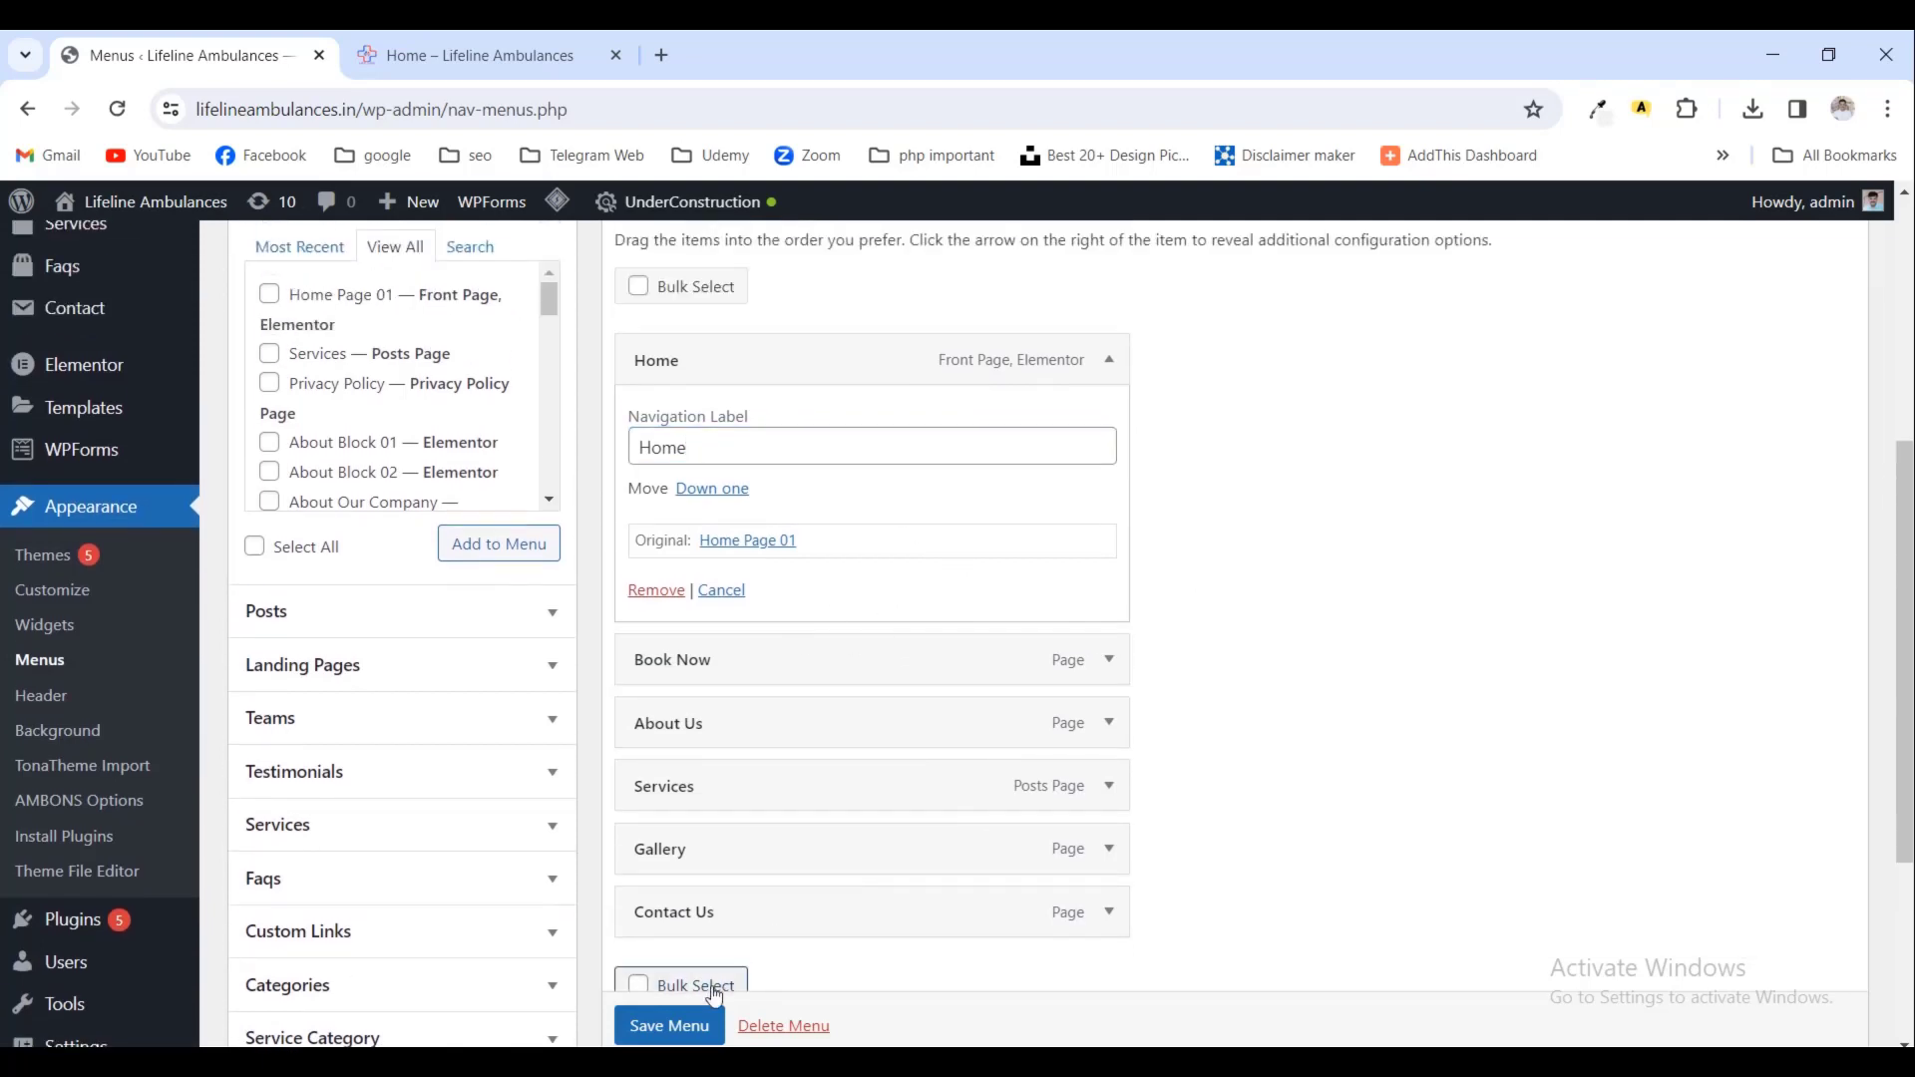
- Save the updated Main Menu
scroll(963, 830, "down", 2)
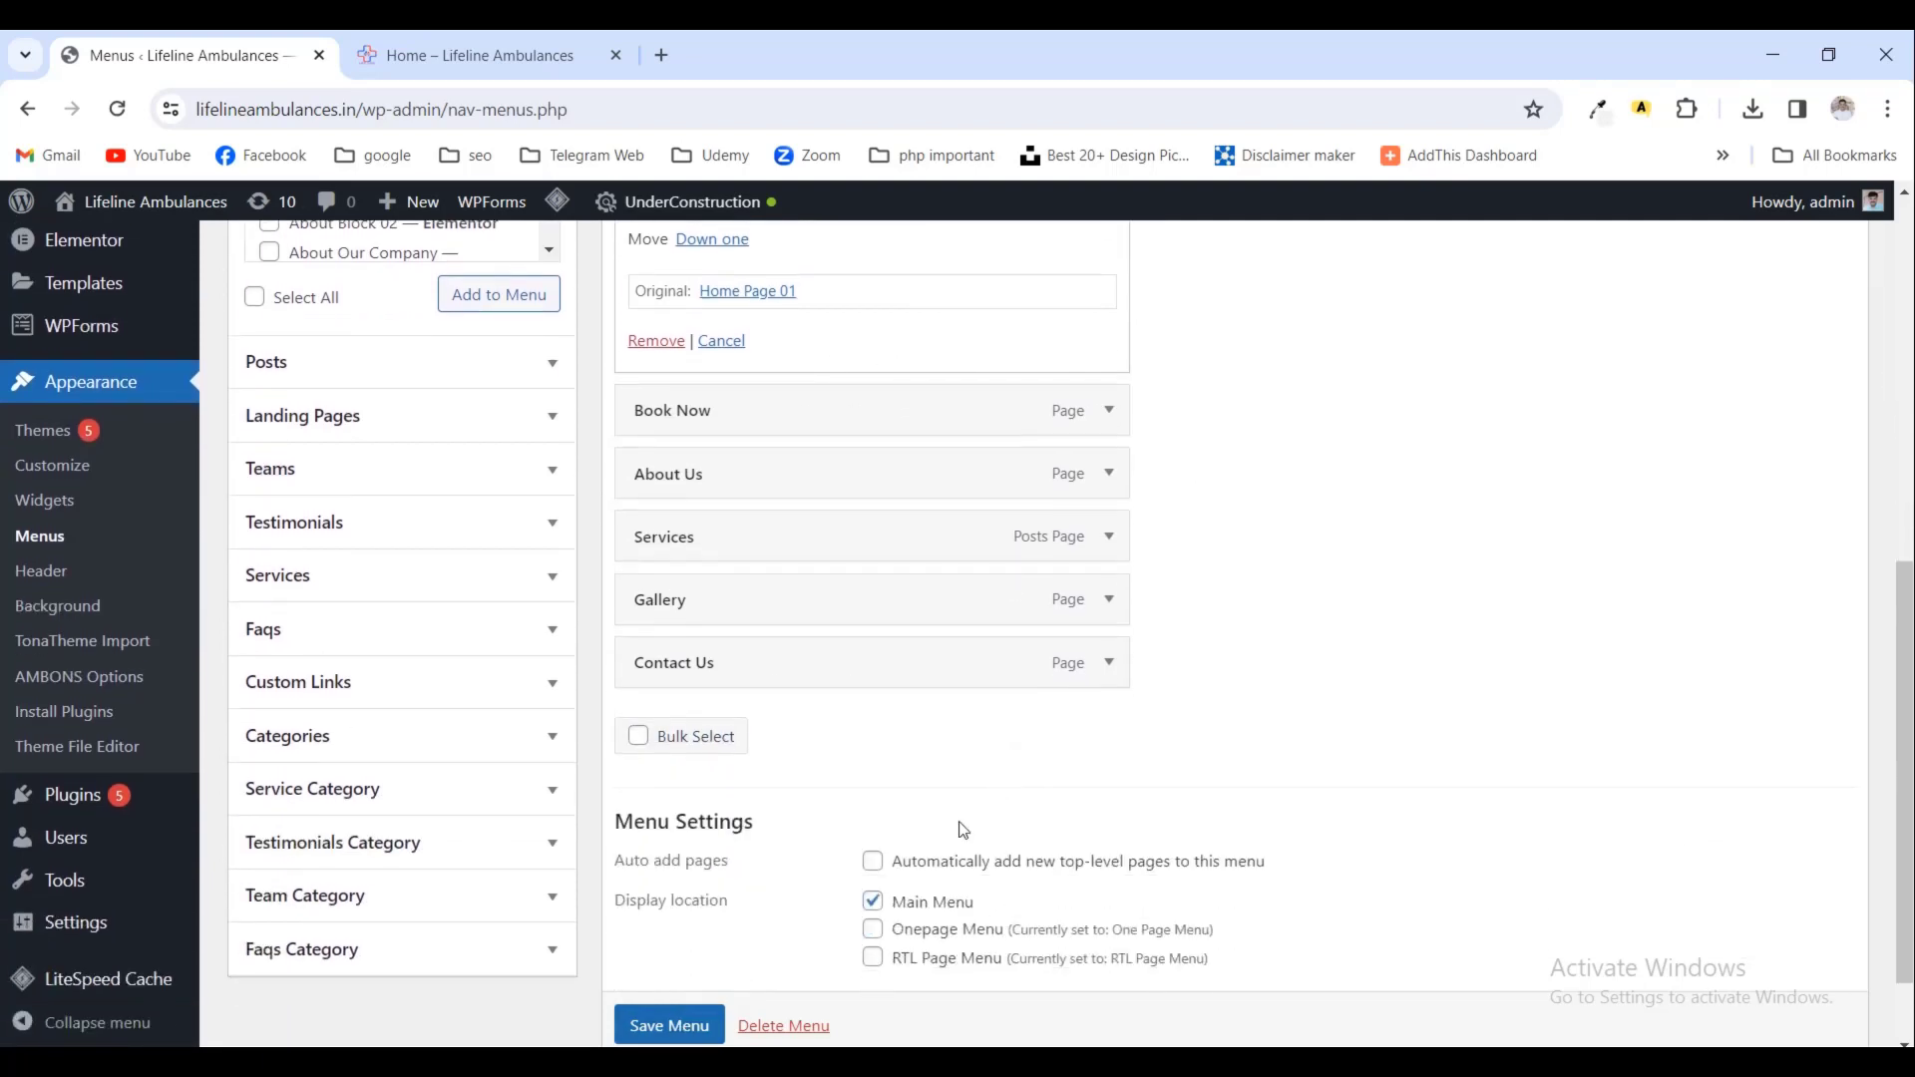
left_click(688, 1028)
scroll(698, 1025, "down", 1)
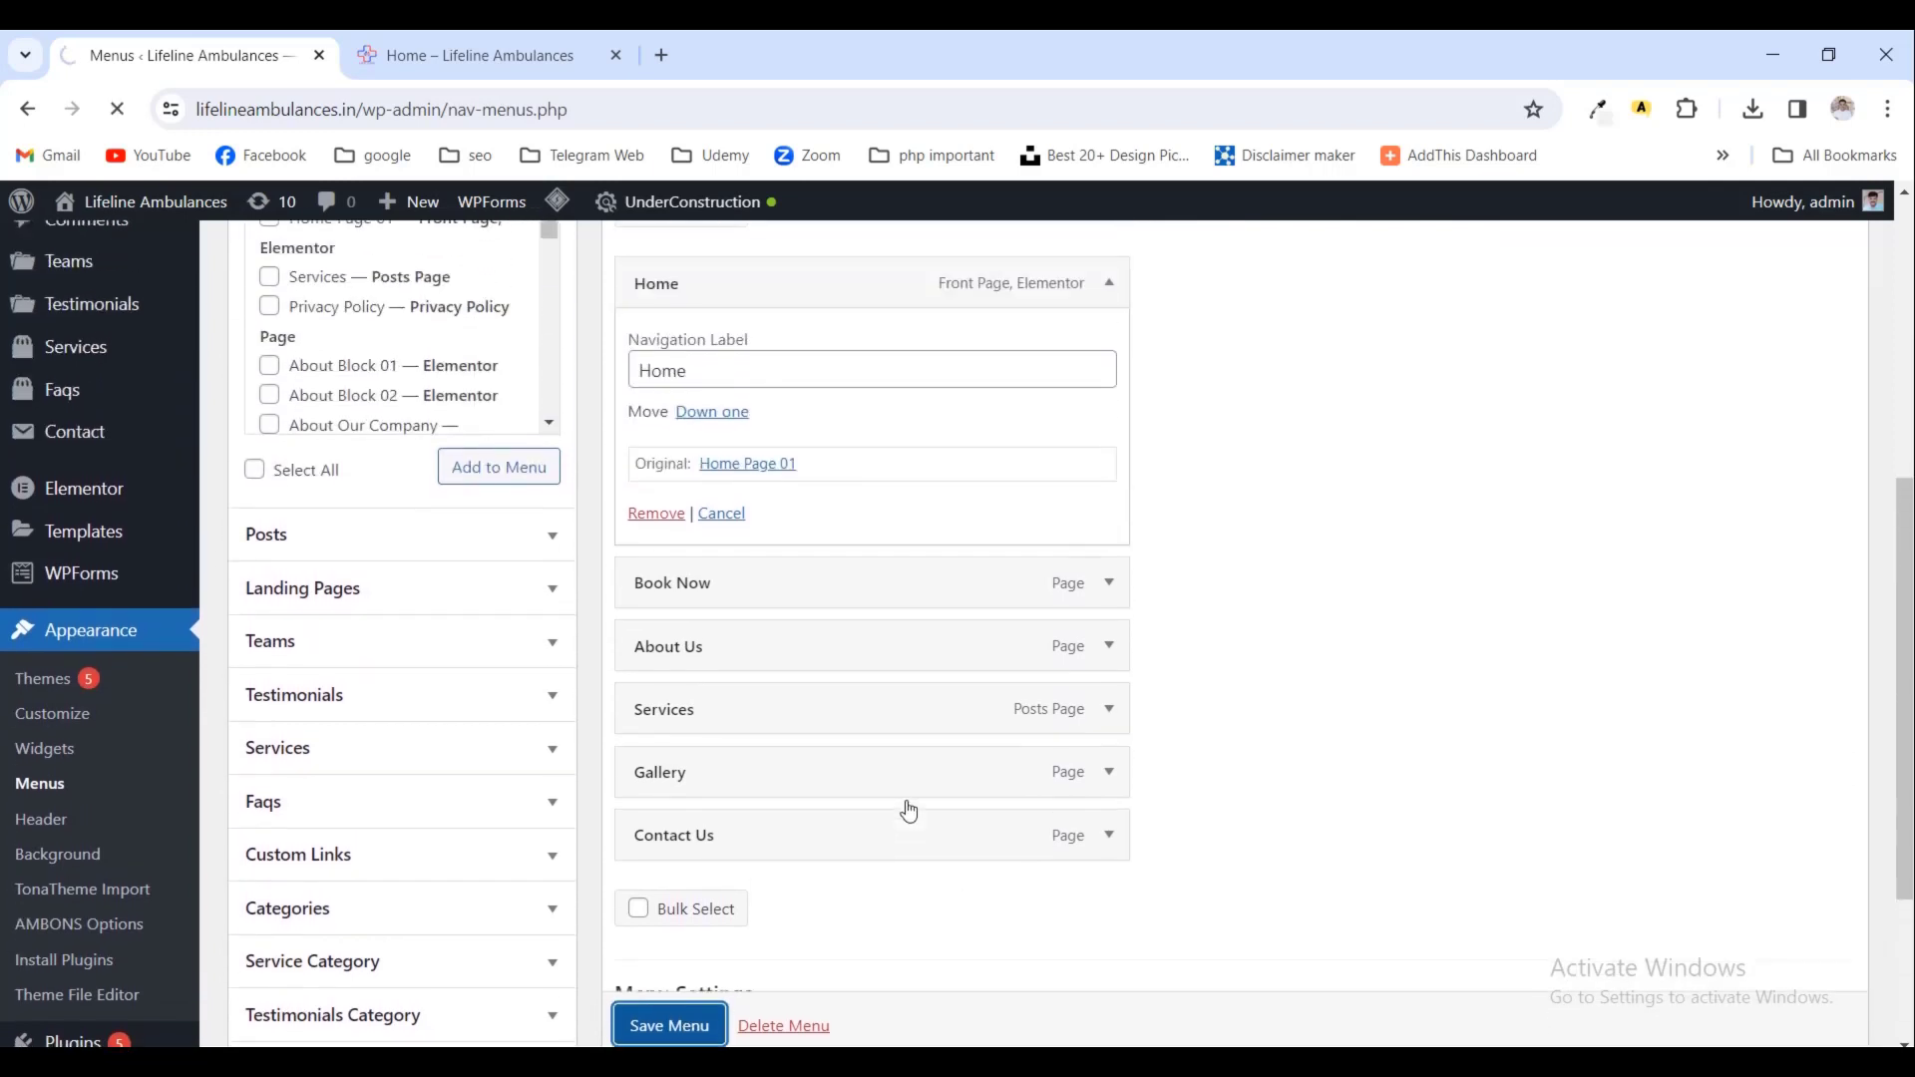
scroll(910, 811, "down", 2)
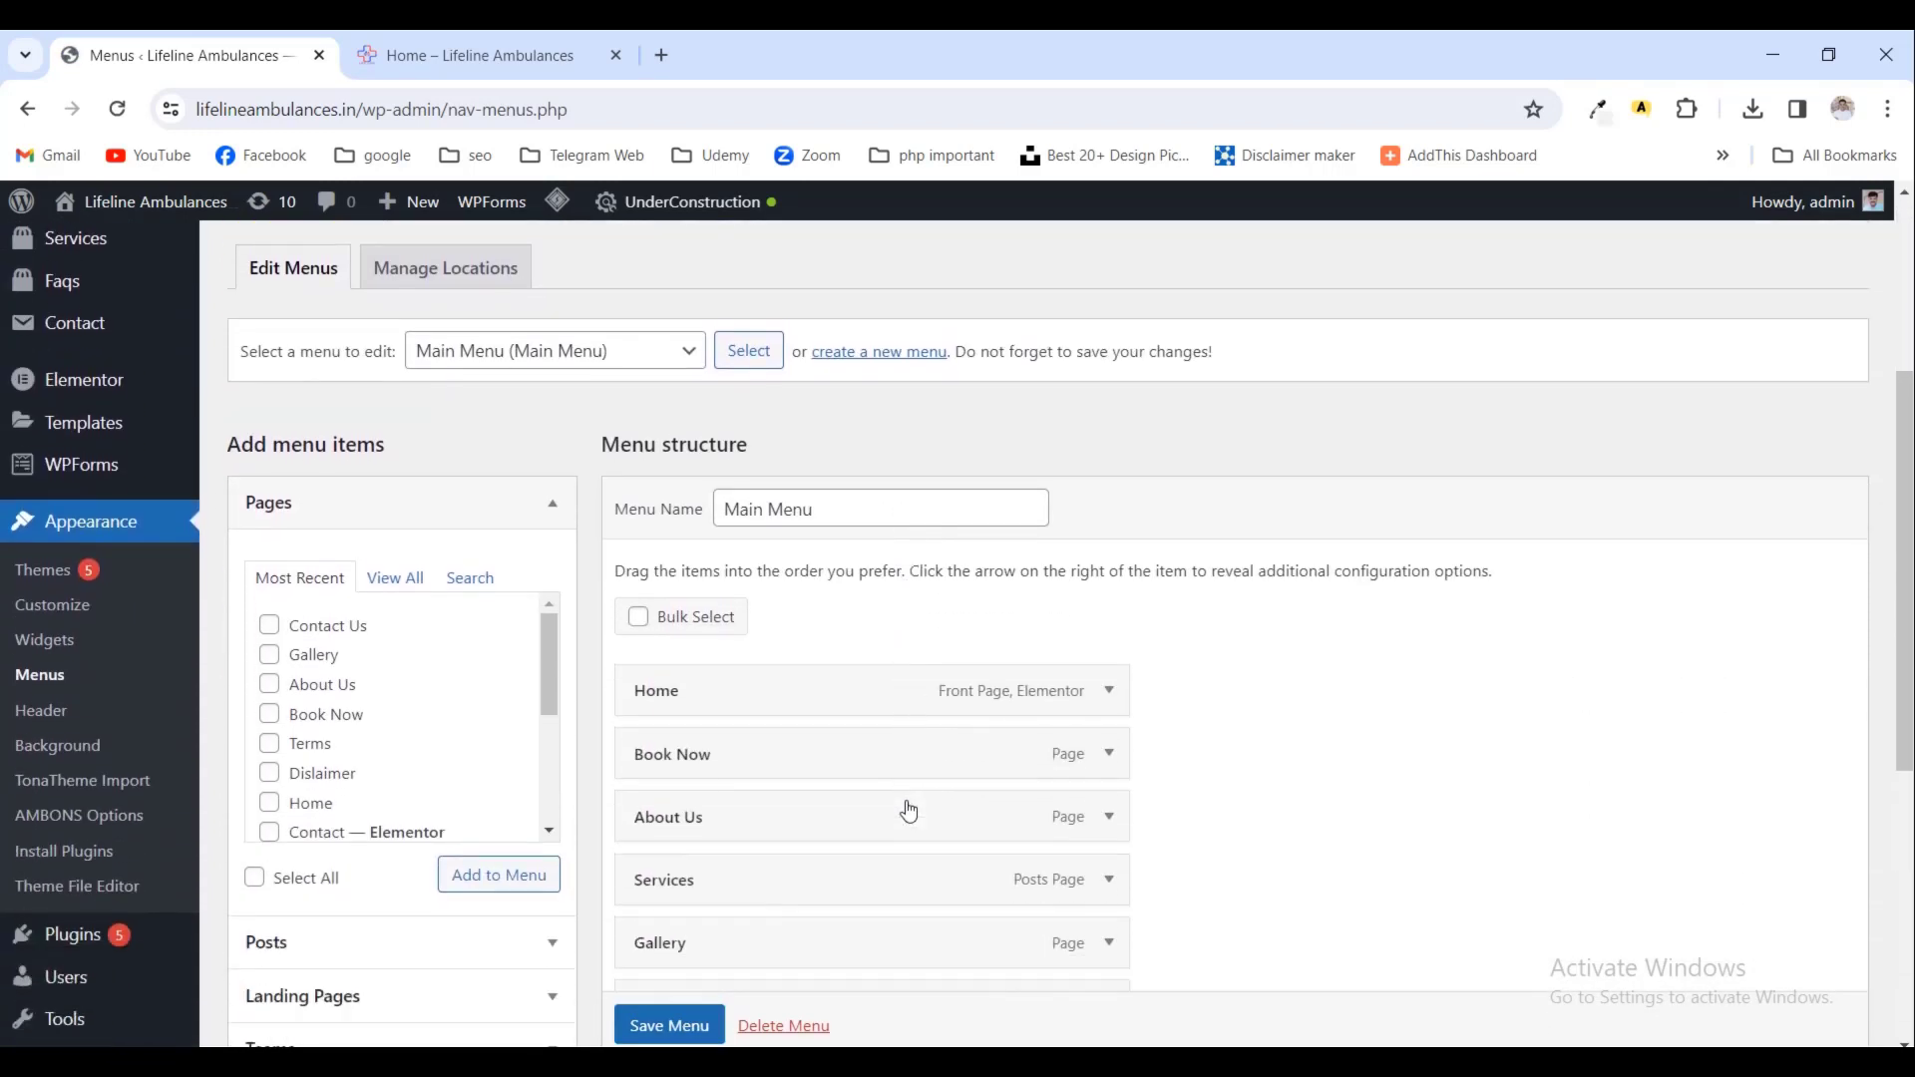
scroll(910, 811, "up", 2)
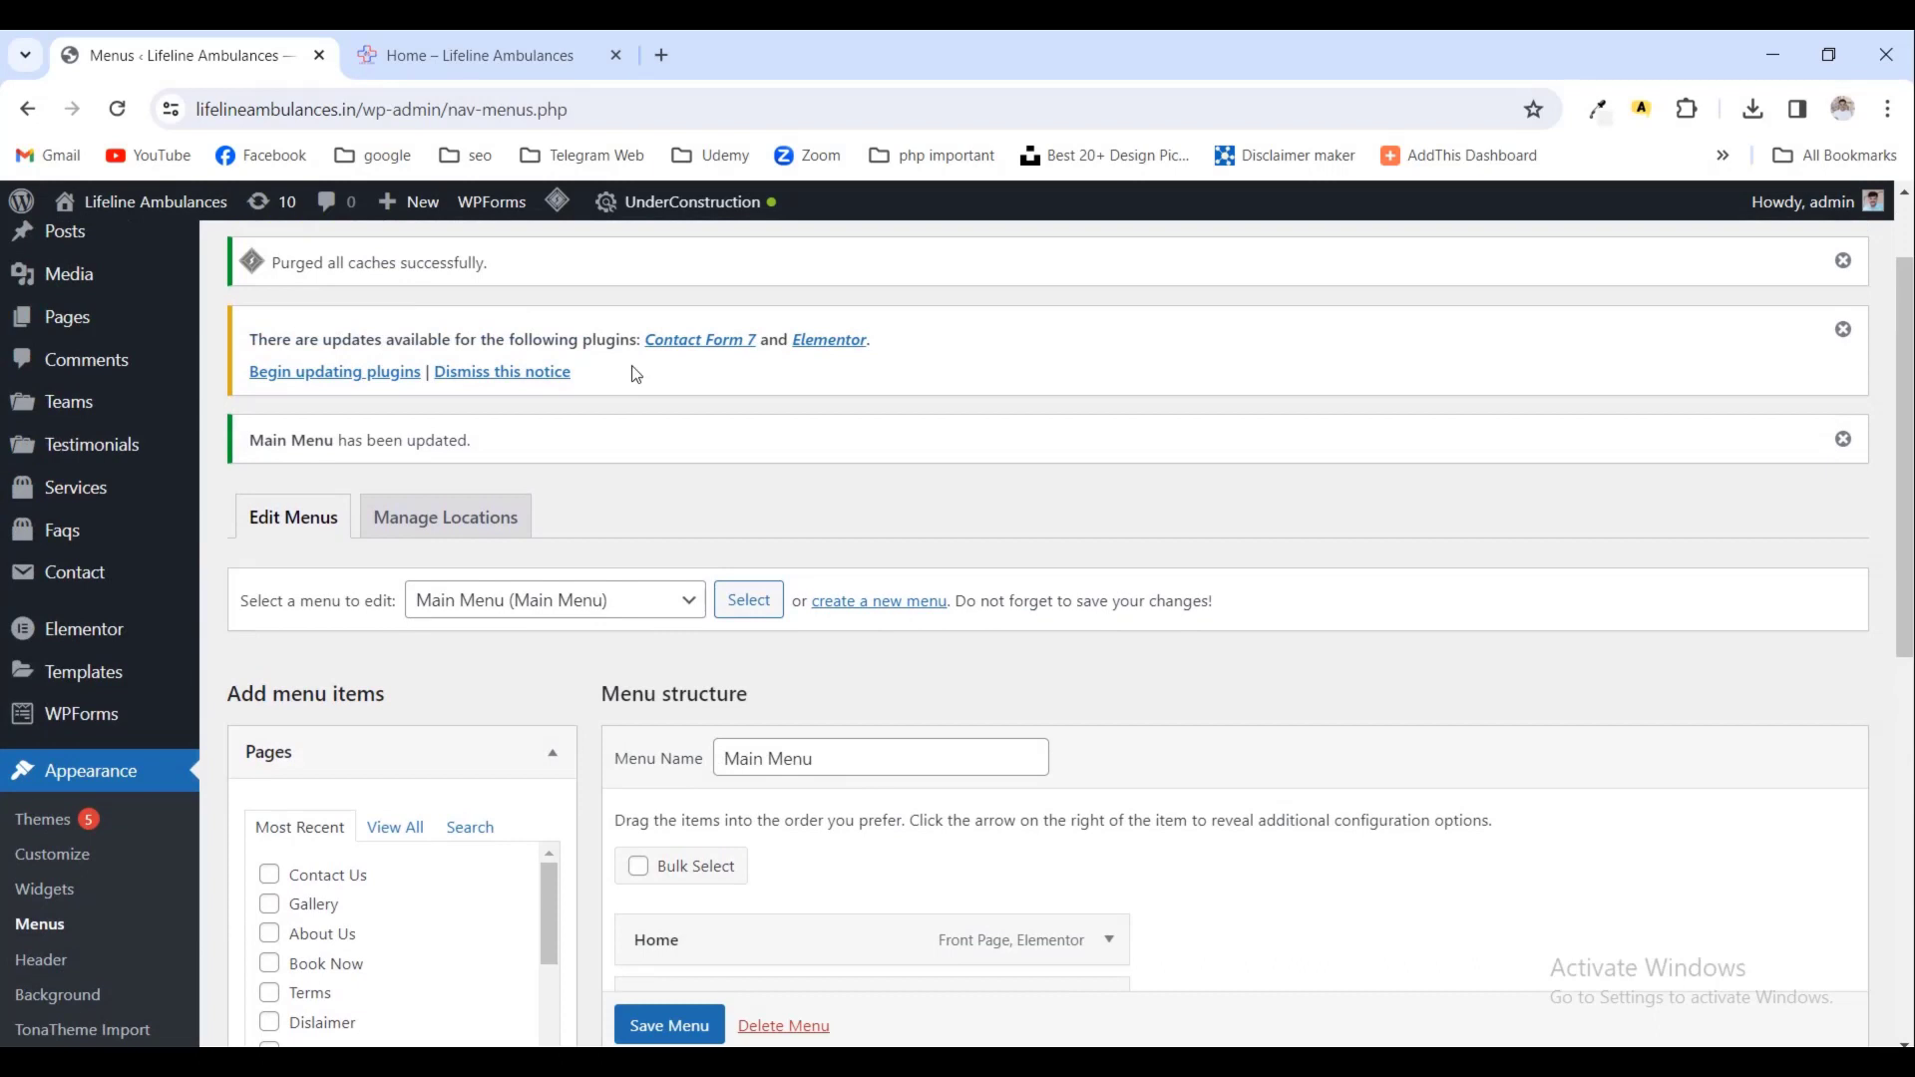
left_click(541, 44)
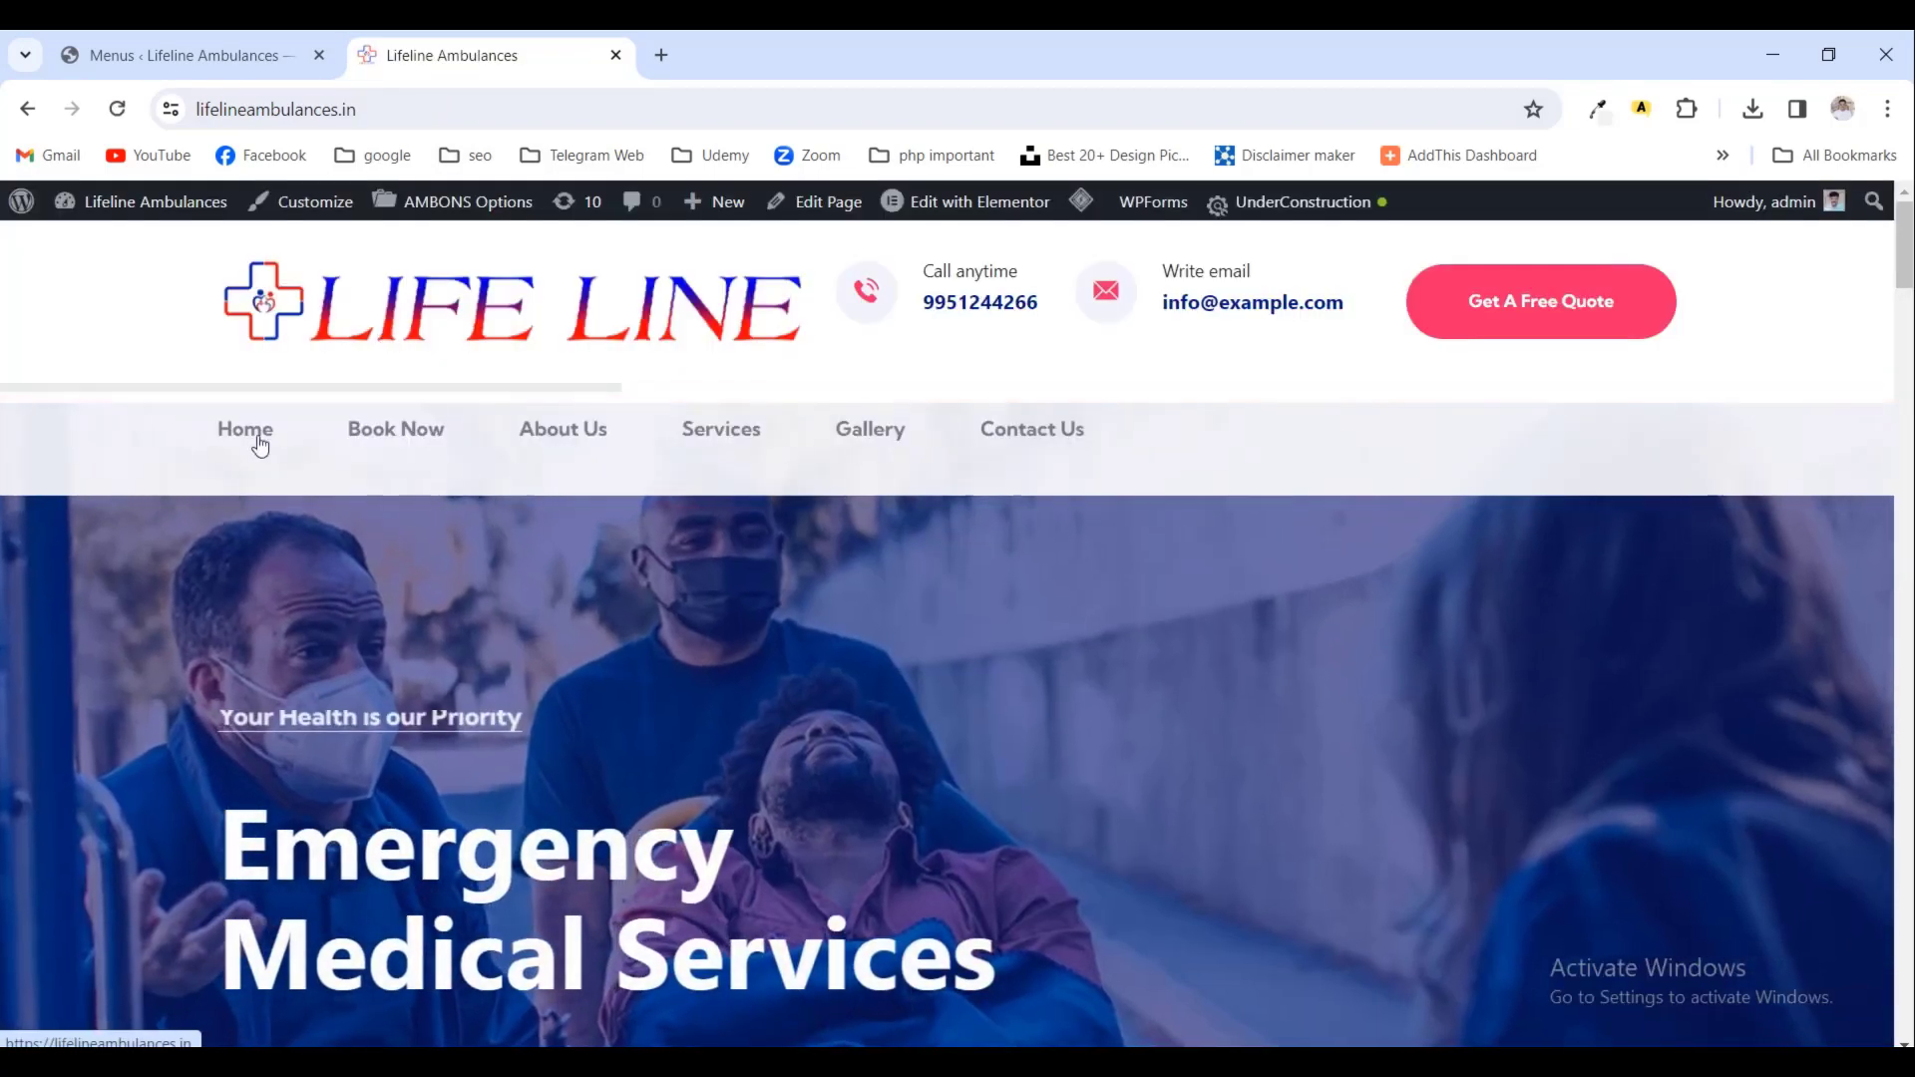
- Reload the live homepage and review the updated menu
left_click(256, 442)
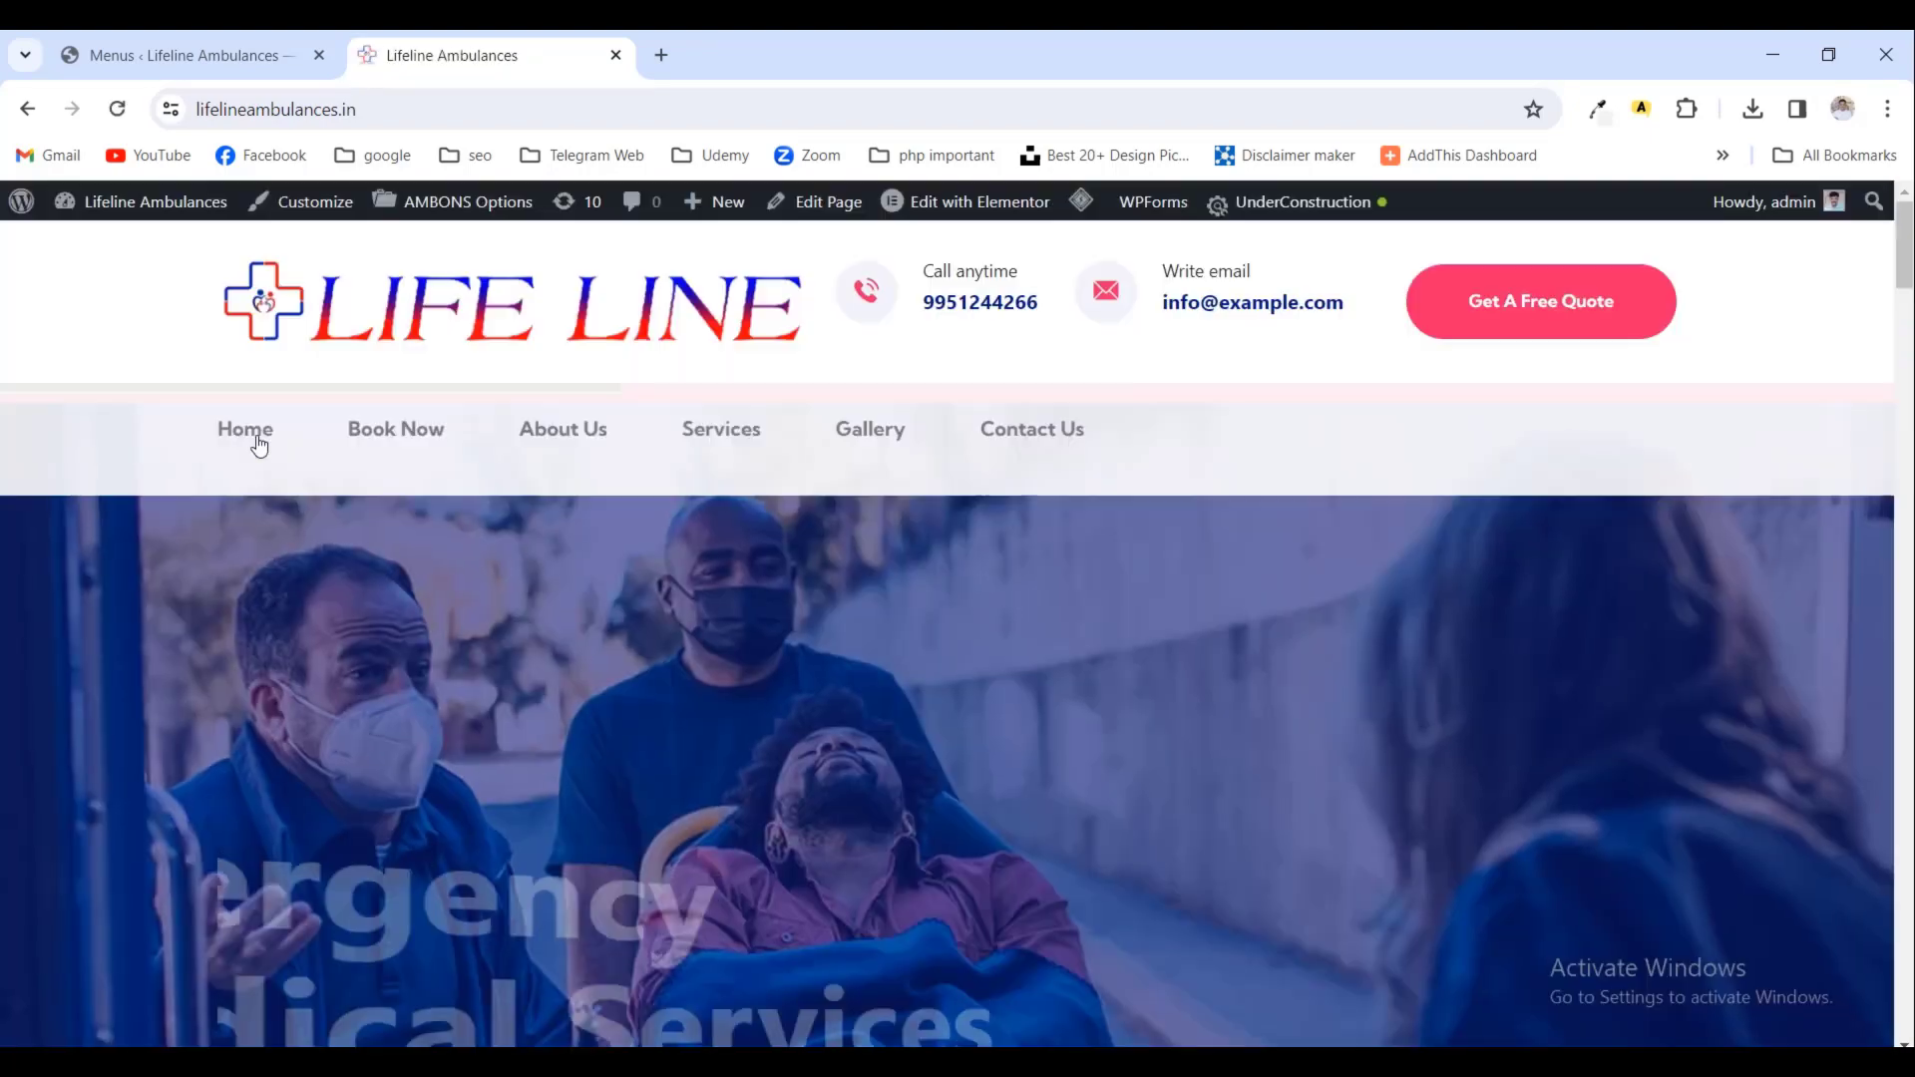
scroll(423, 429, "down", 10)
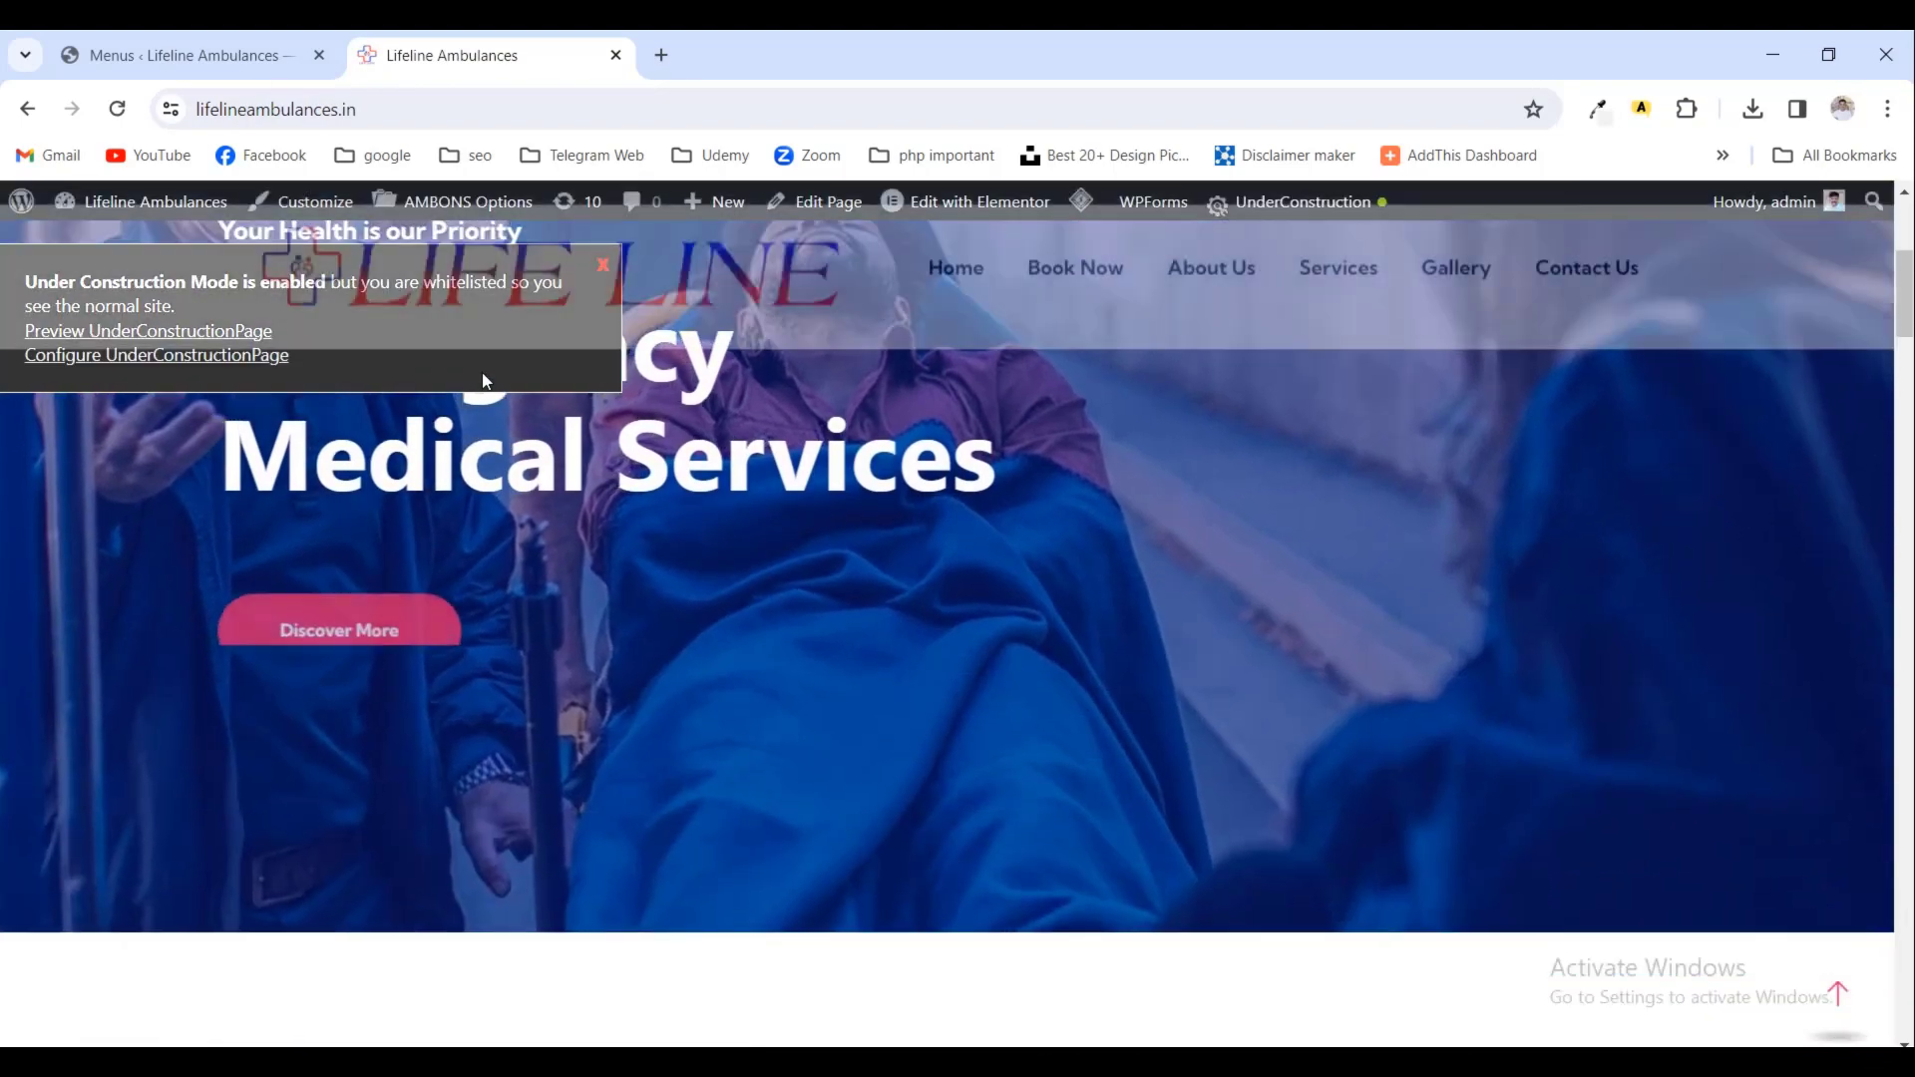
scroll(493, 387, "up", 4)
scroll(493, 391, "down", 5)
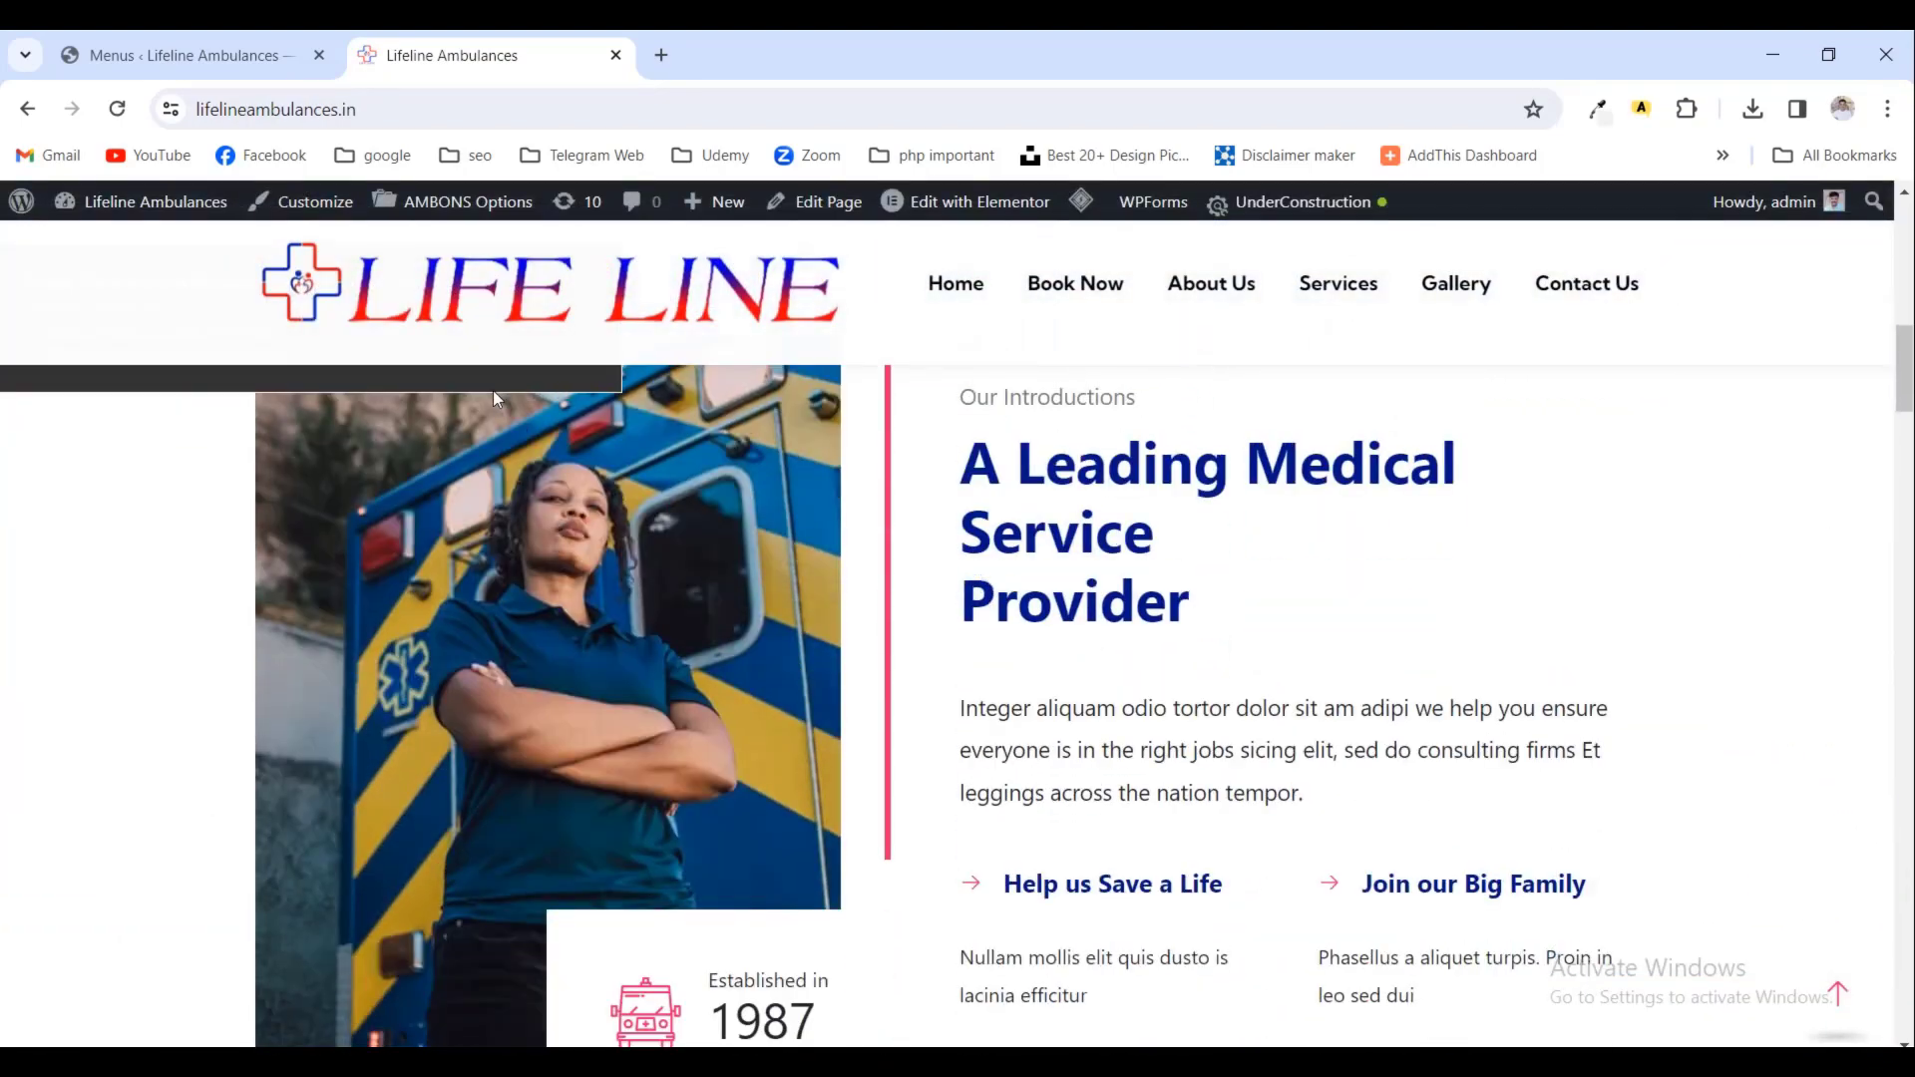
scroll(493, 391, "up", 7)
scroll(493, 391, "up", 4)
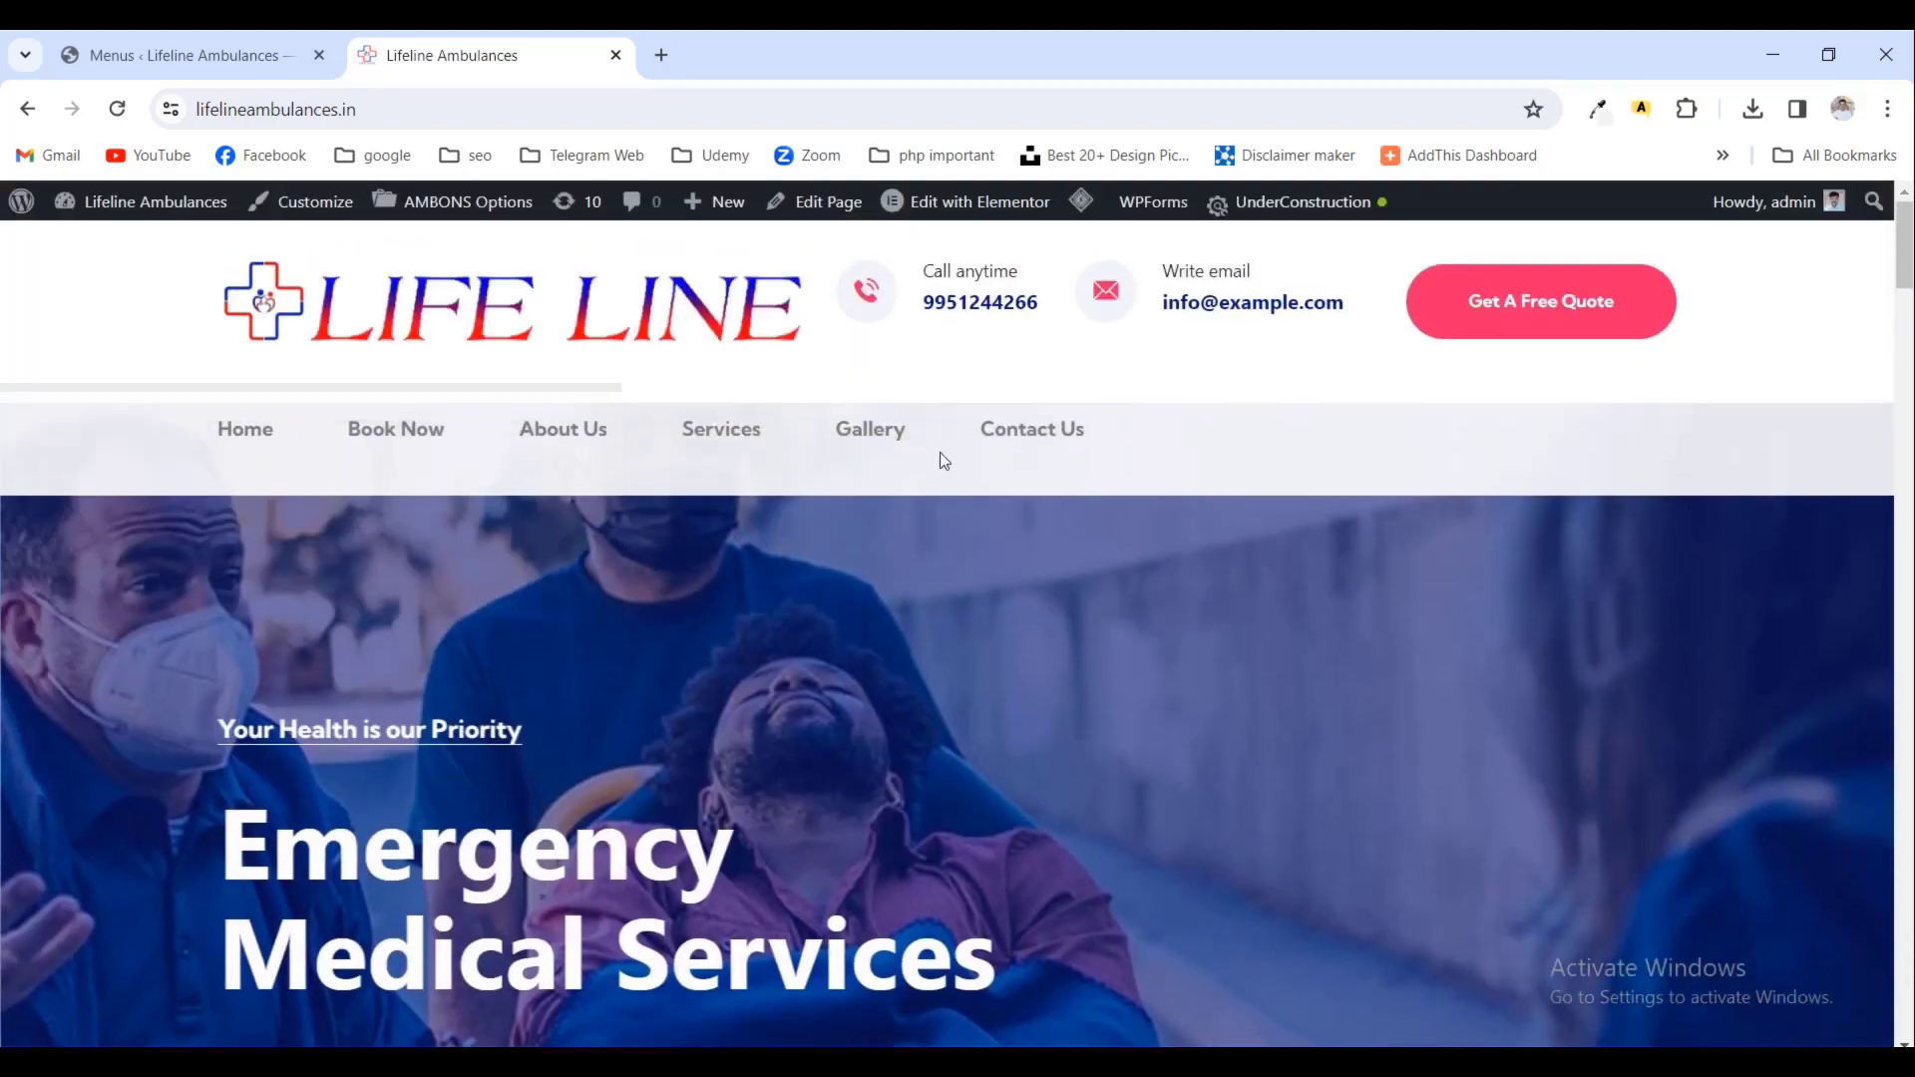
- Visit the live Book Now page and open it in the editor
left_click(427, 431)
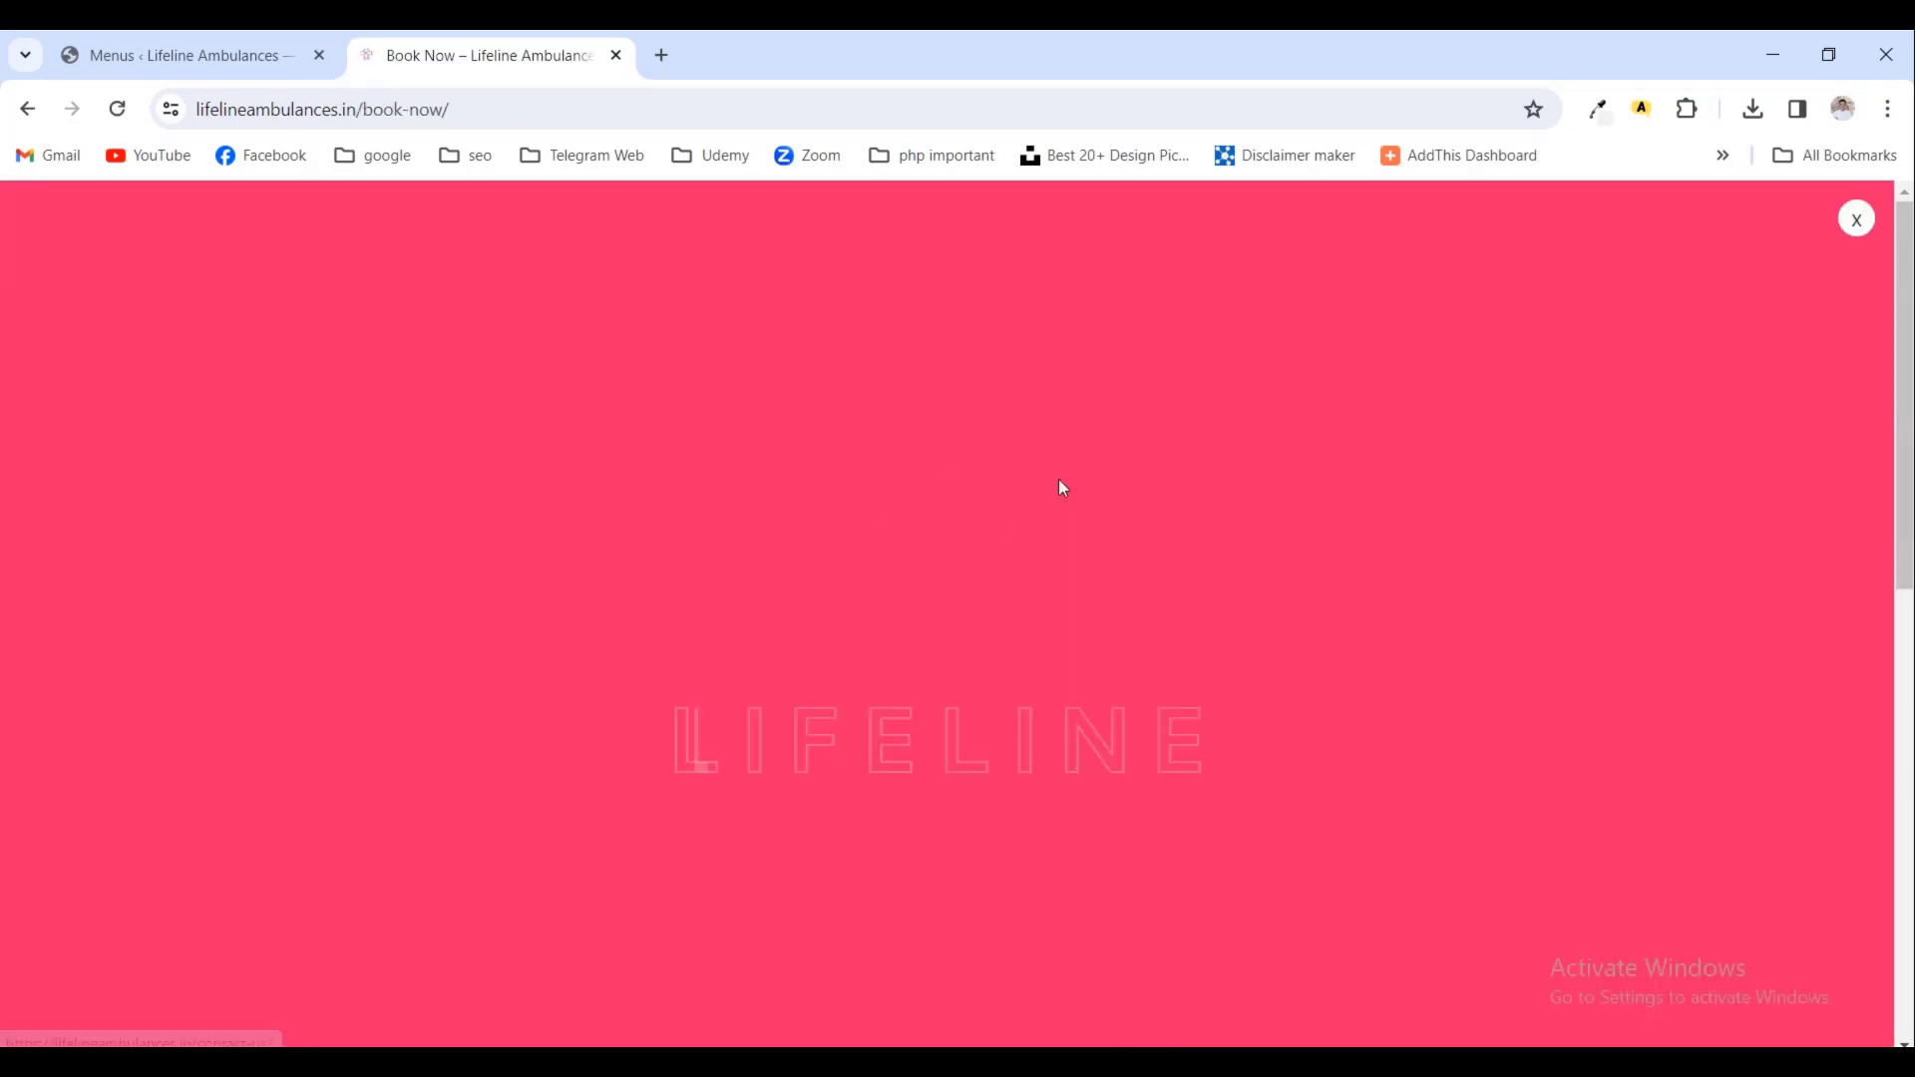
scroll(1062, 488, "down", 4)
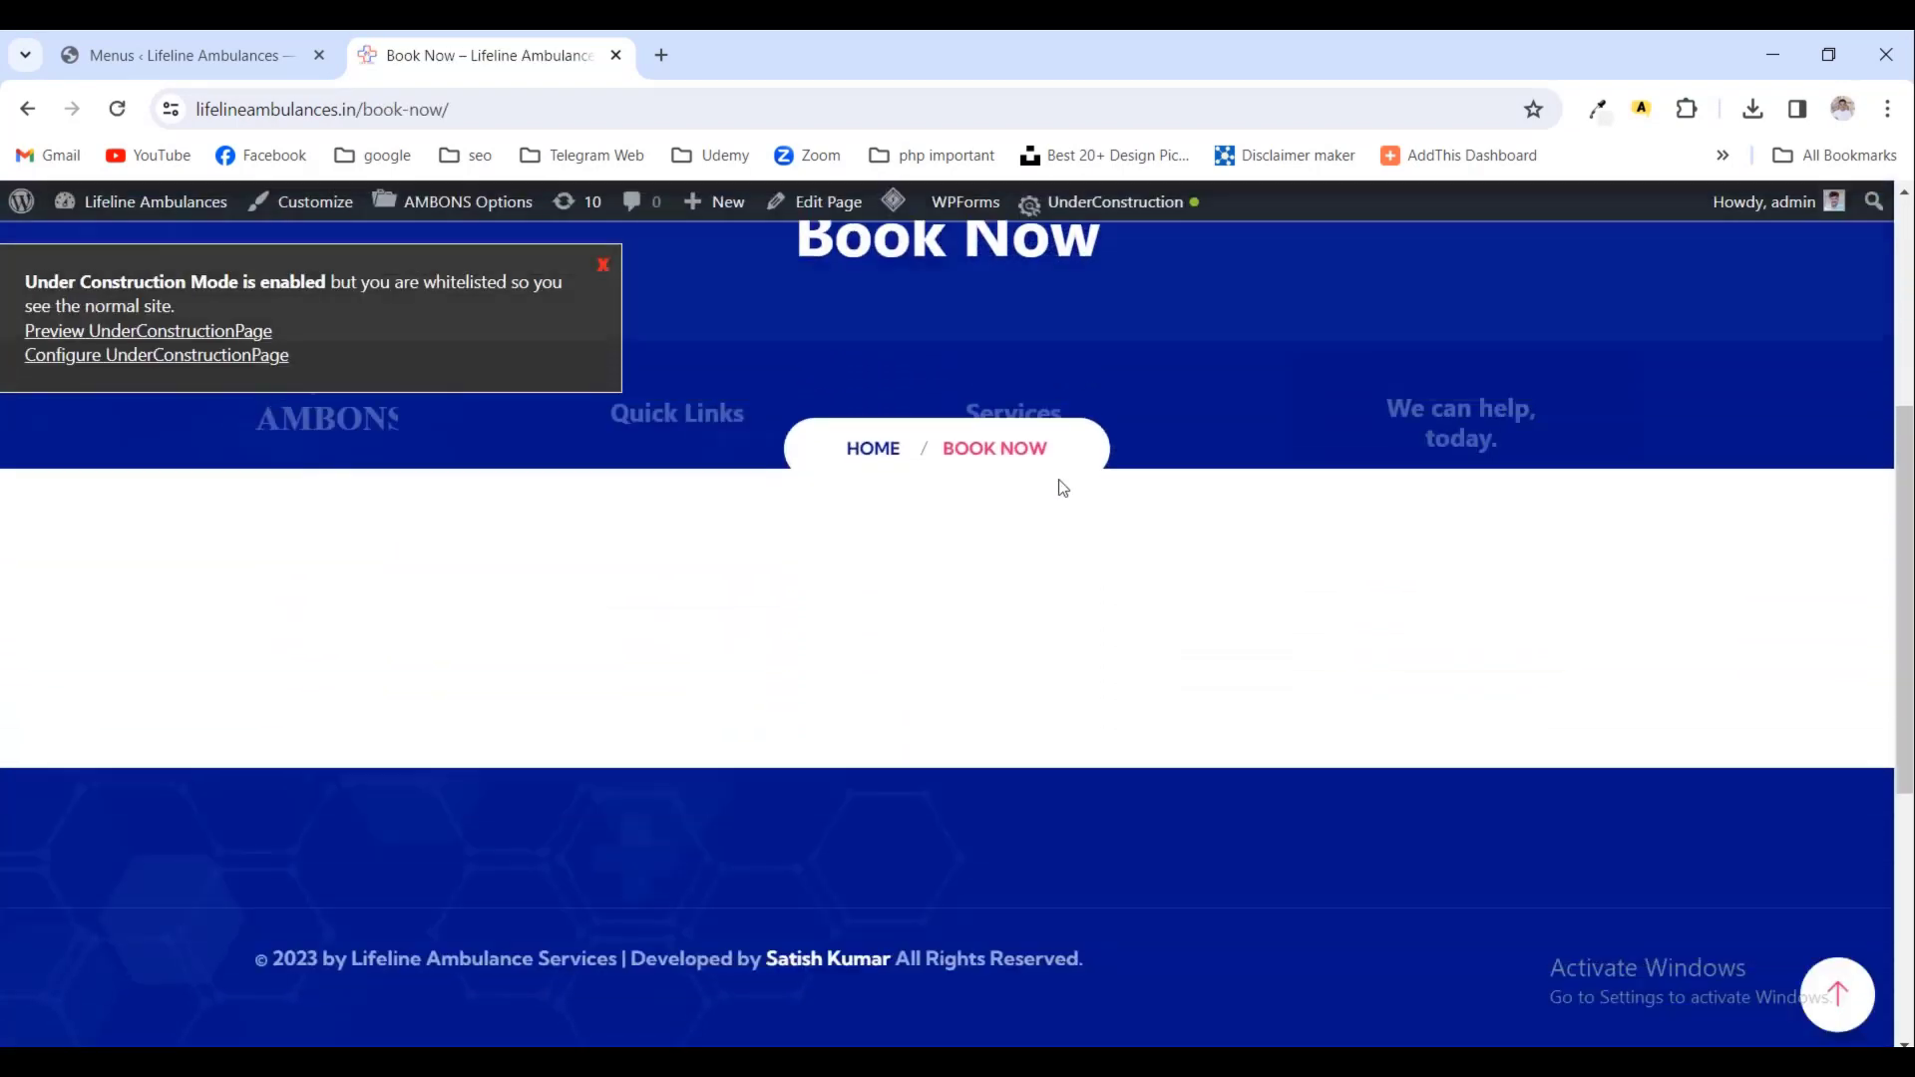
scroll(1063, 488, "up", 2)
scroll(1062, 488, "up", 2)
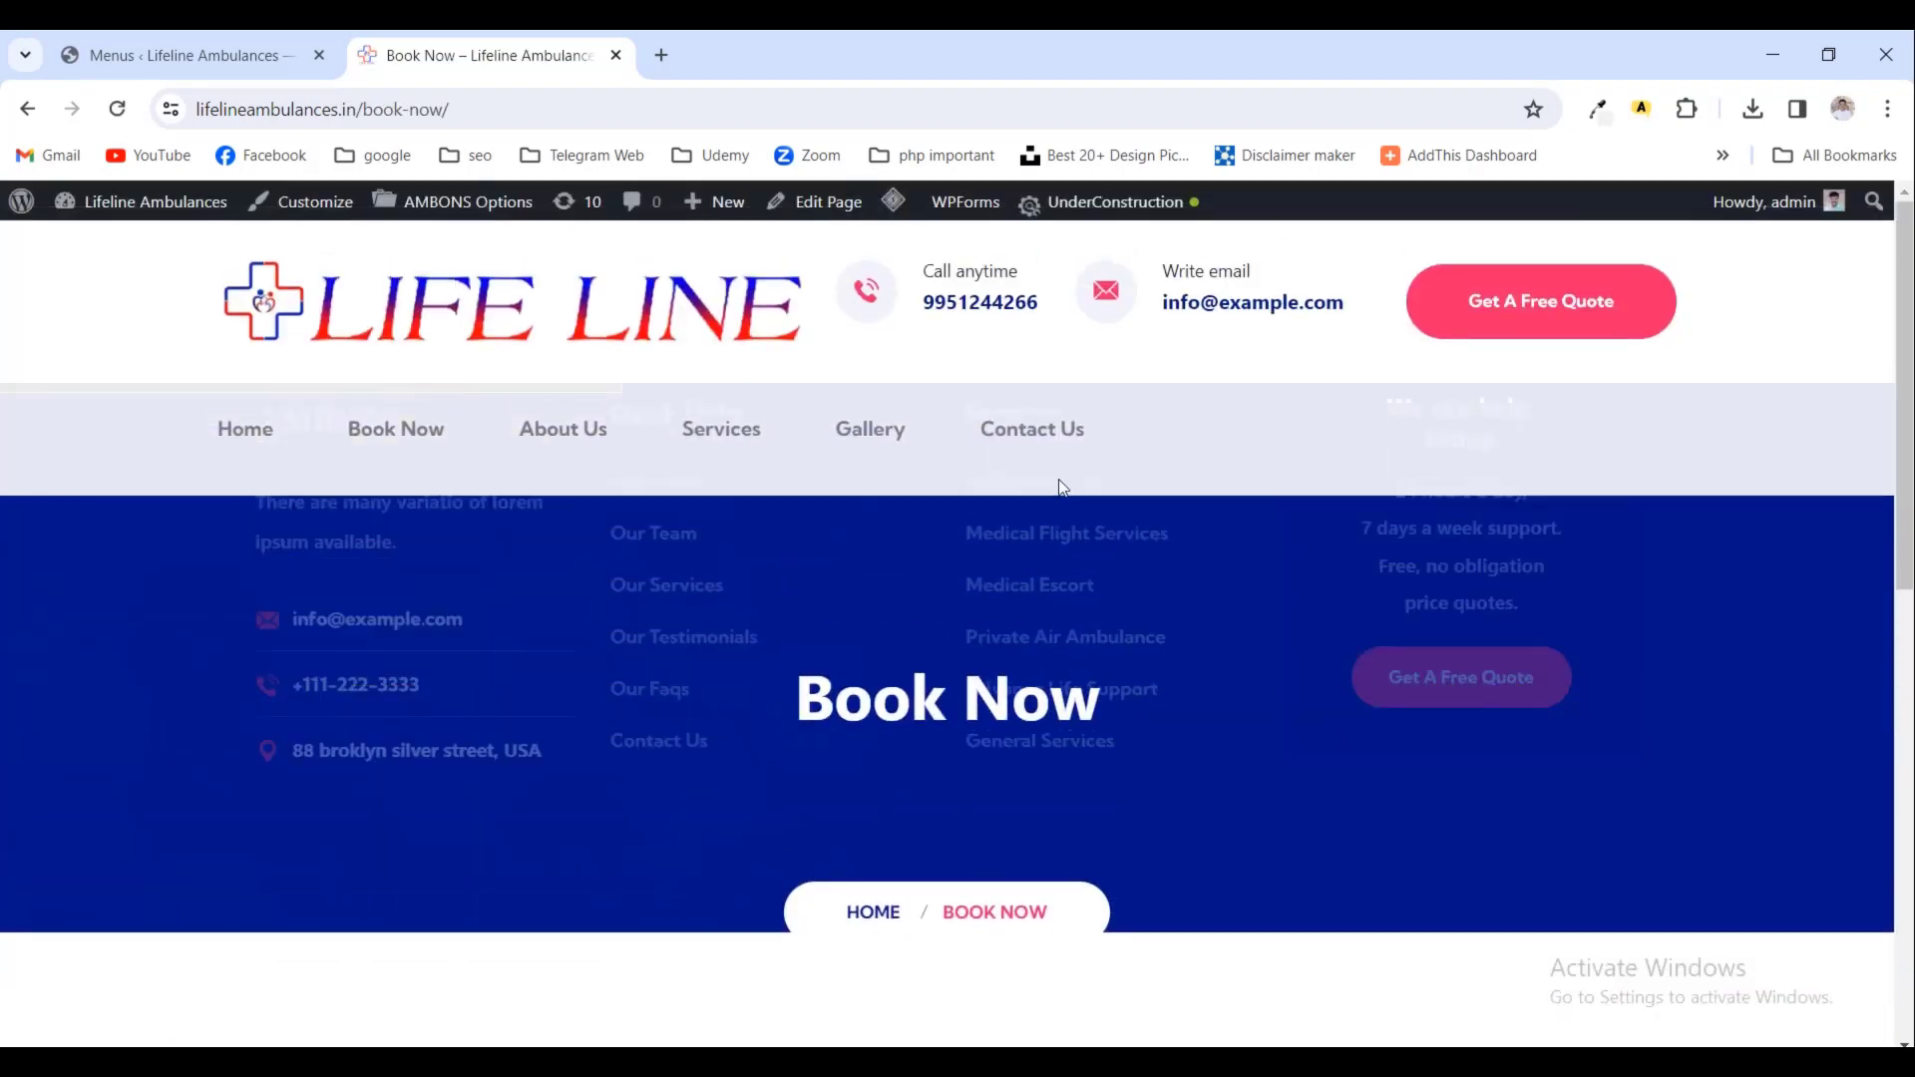
left_click(827, 206)
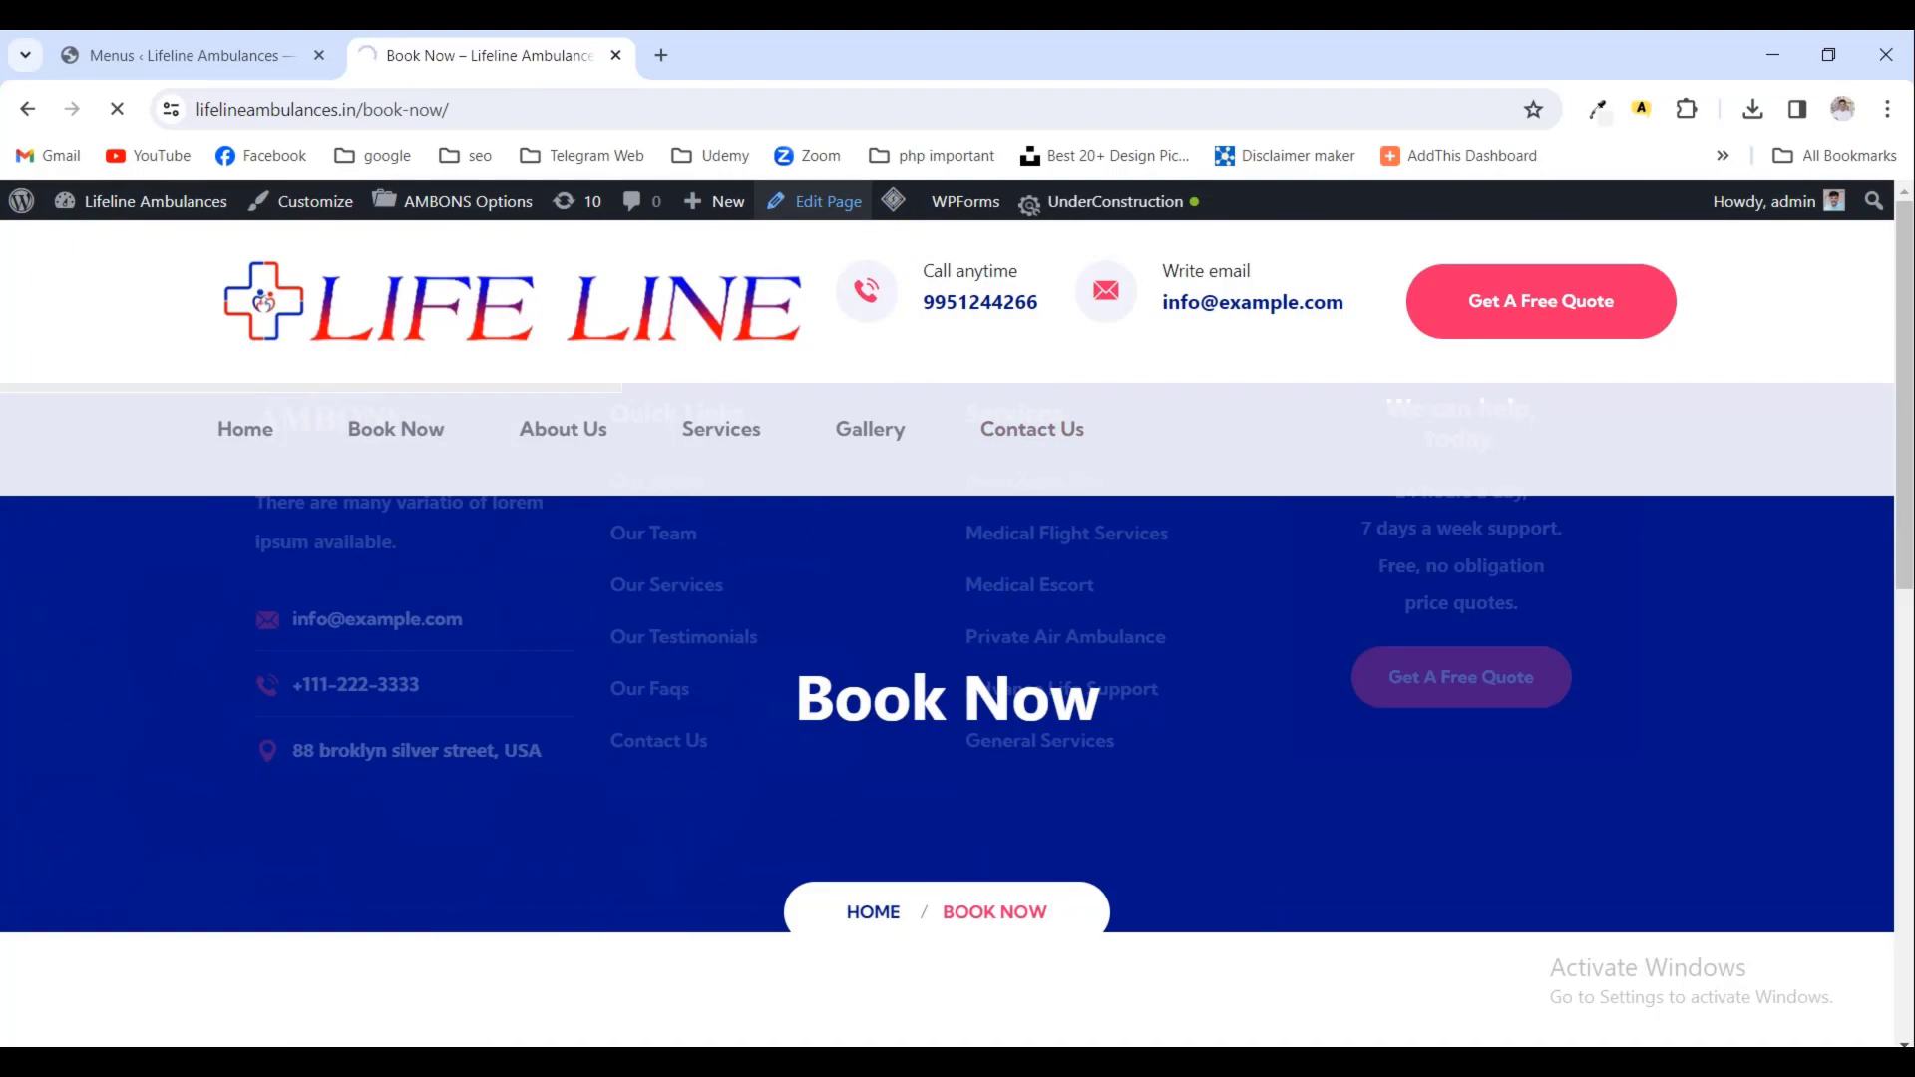
- Switch to the Lifeline ambulances.txt notes in Notepad++
key("alt+Tab")
scroll(995, 753, "up", 3)
scroll(995, 753, "up", 20)
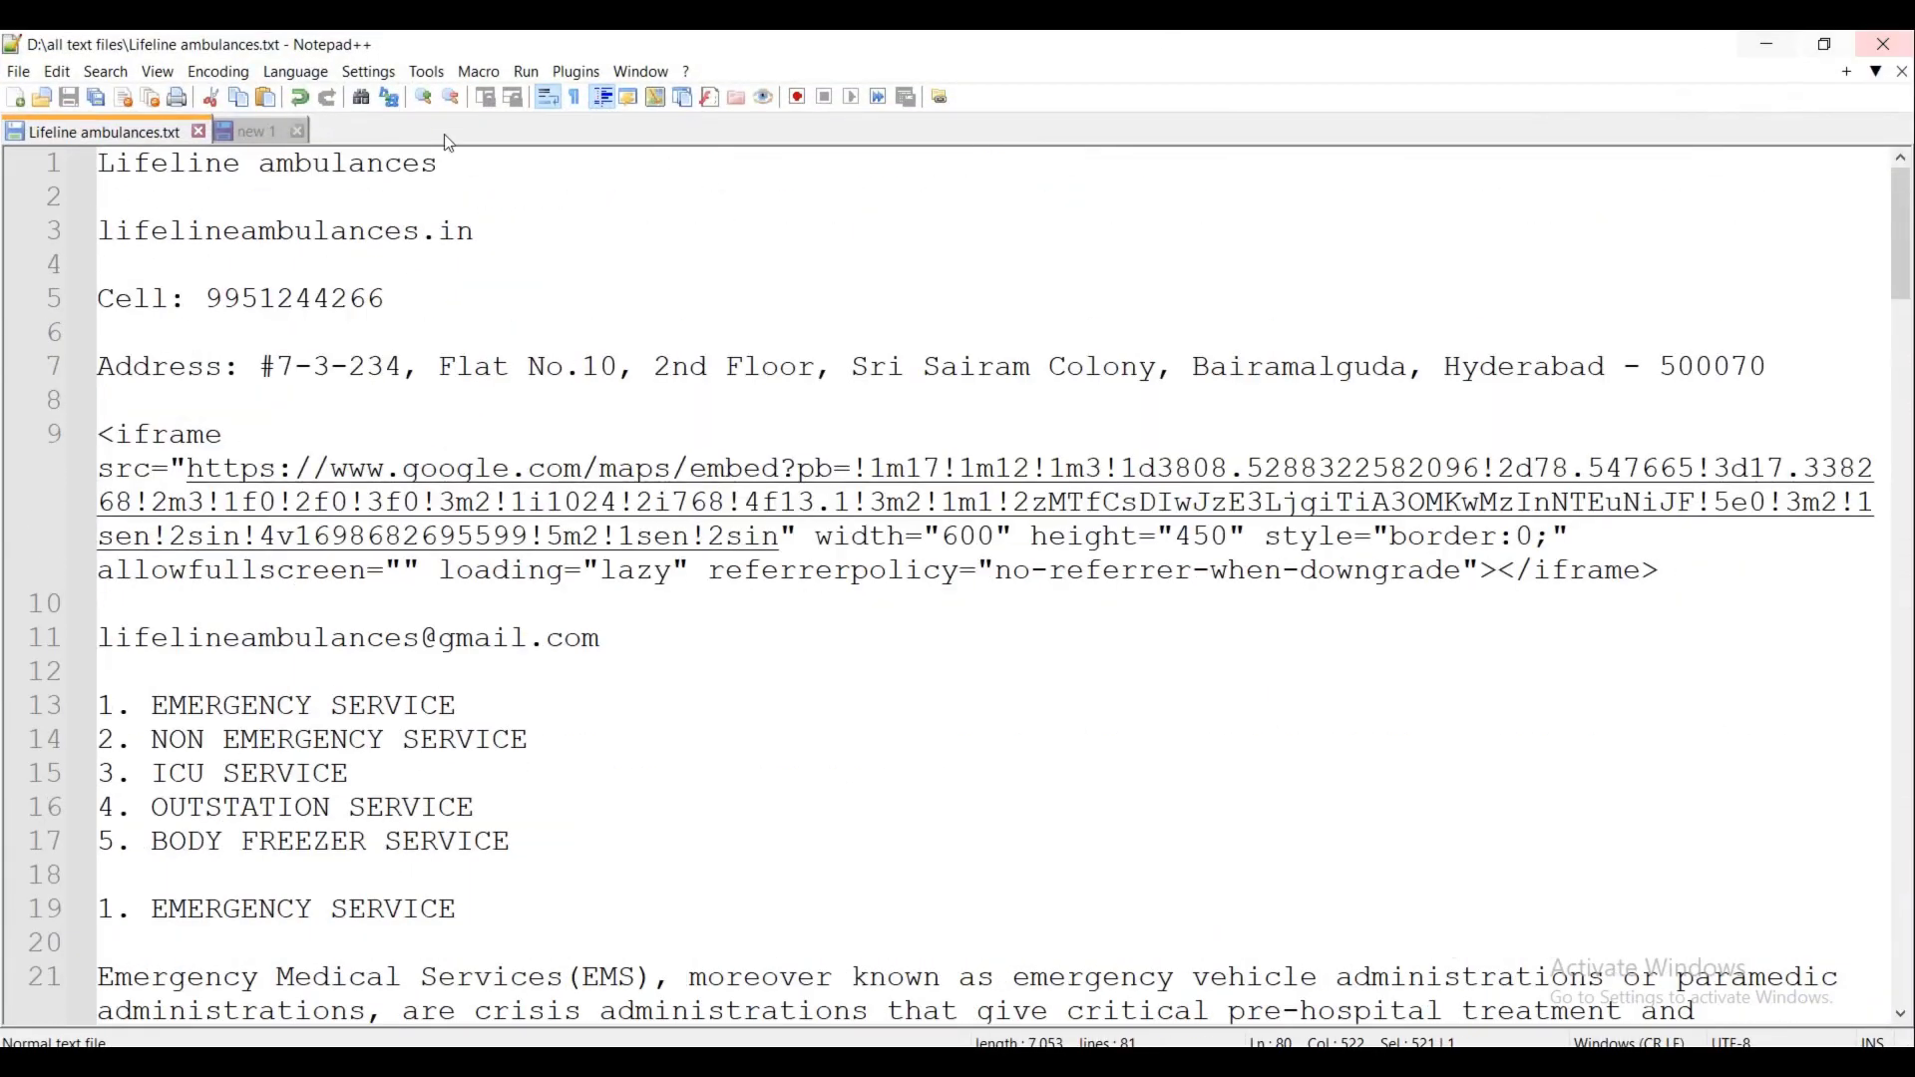
- Select the cell number line in the notes, then minimize Notepad++
left_click(381, 299)
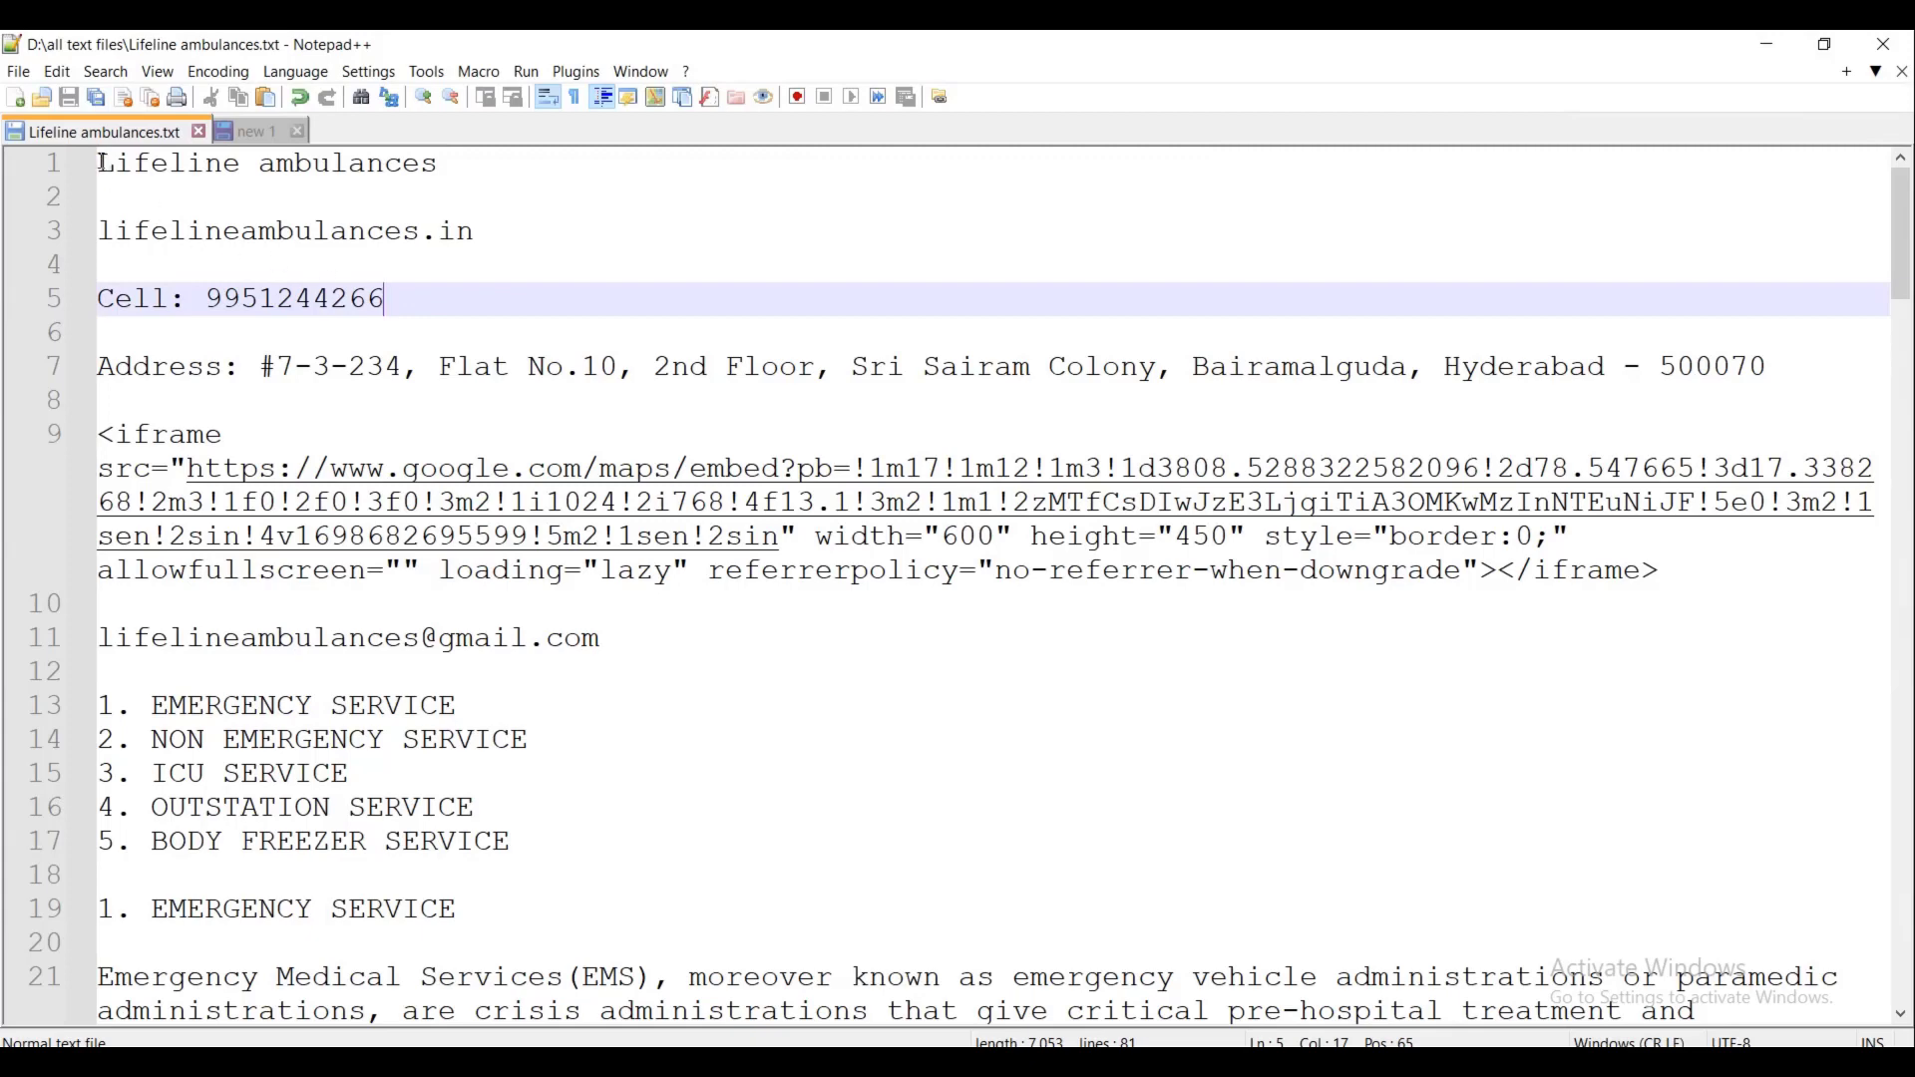
left_click_drag(103, 162, 646, 301)
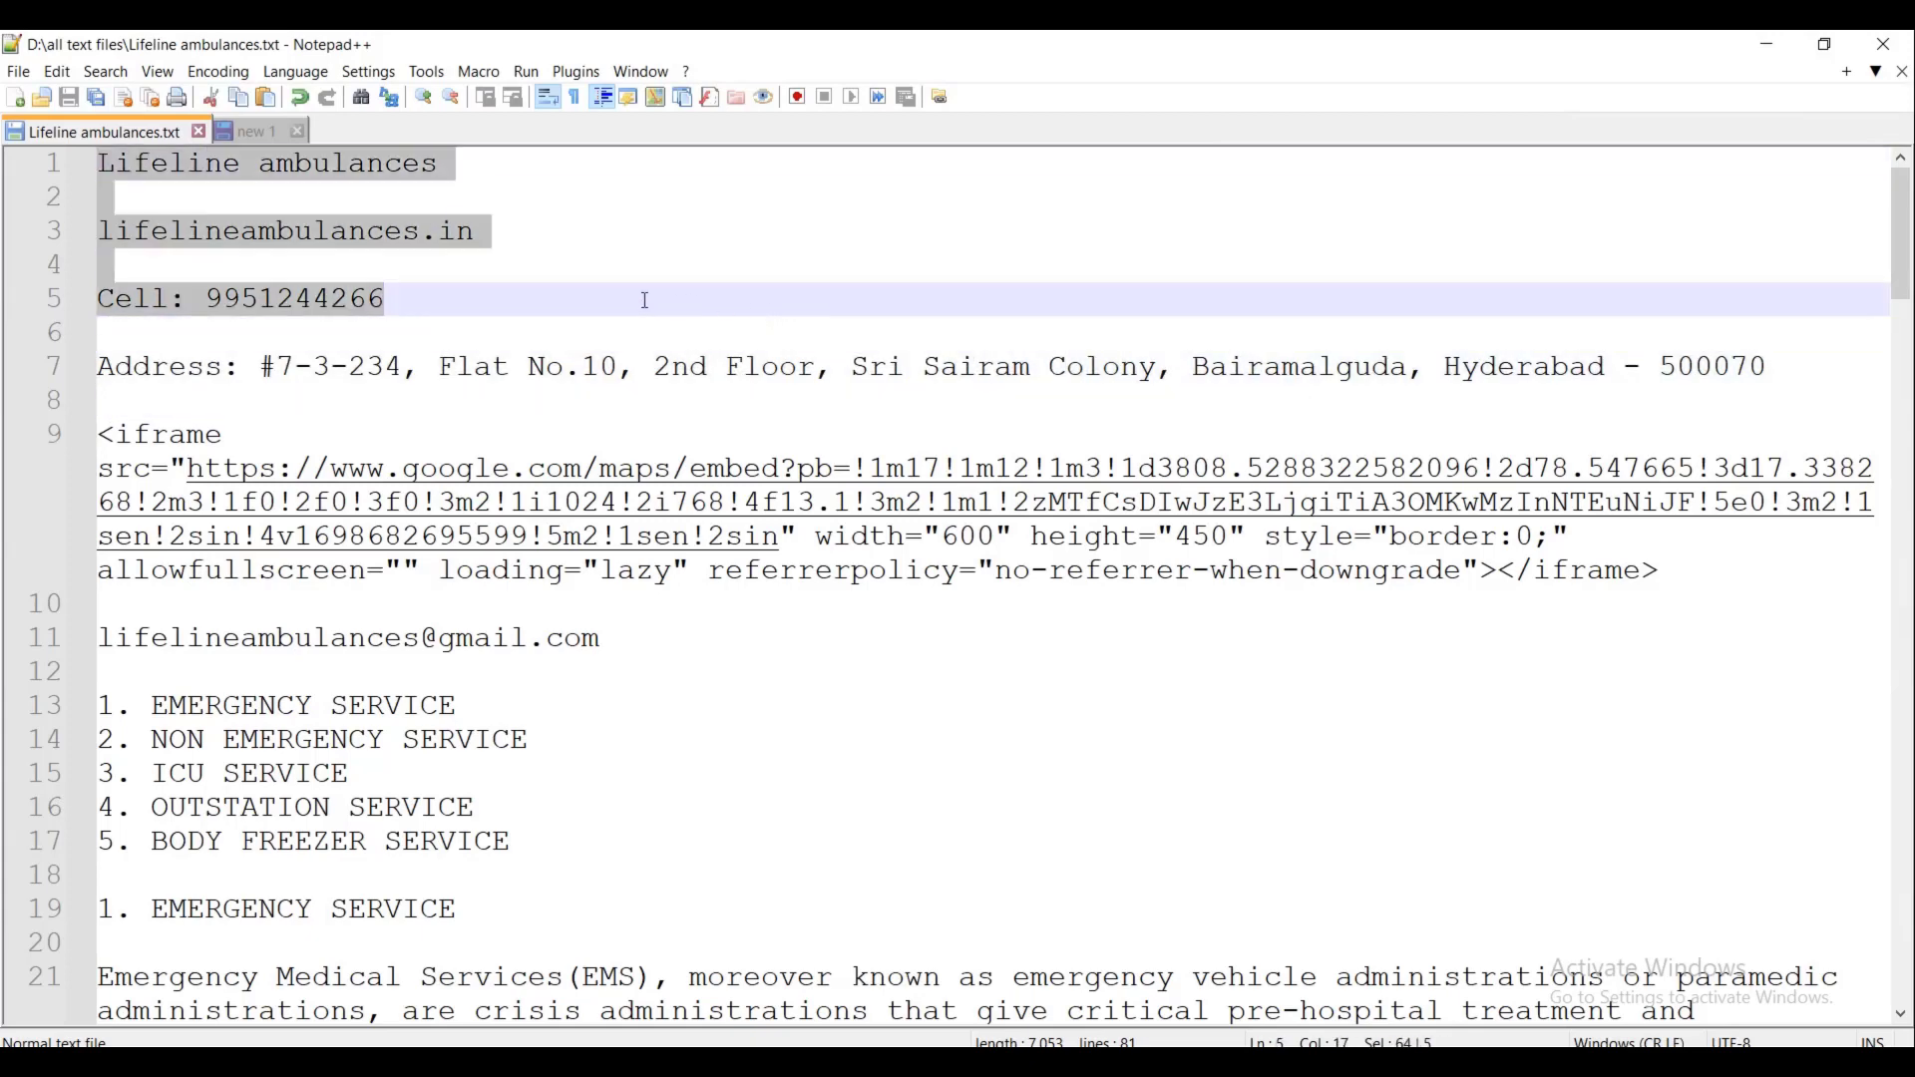
left_click(289, 298)
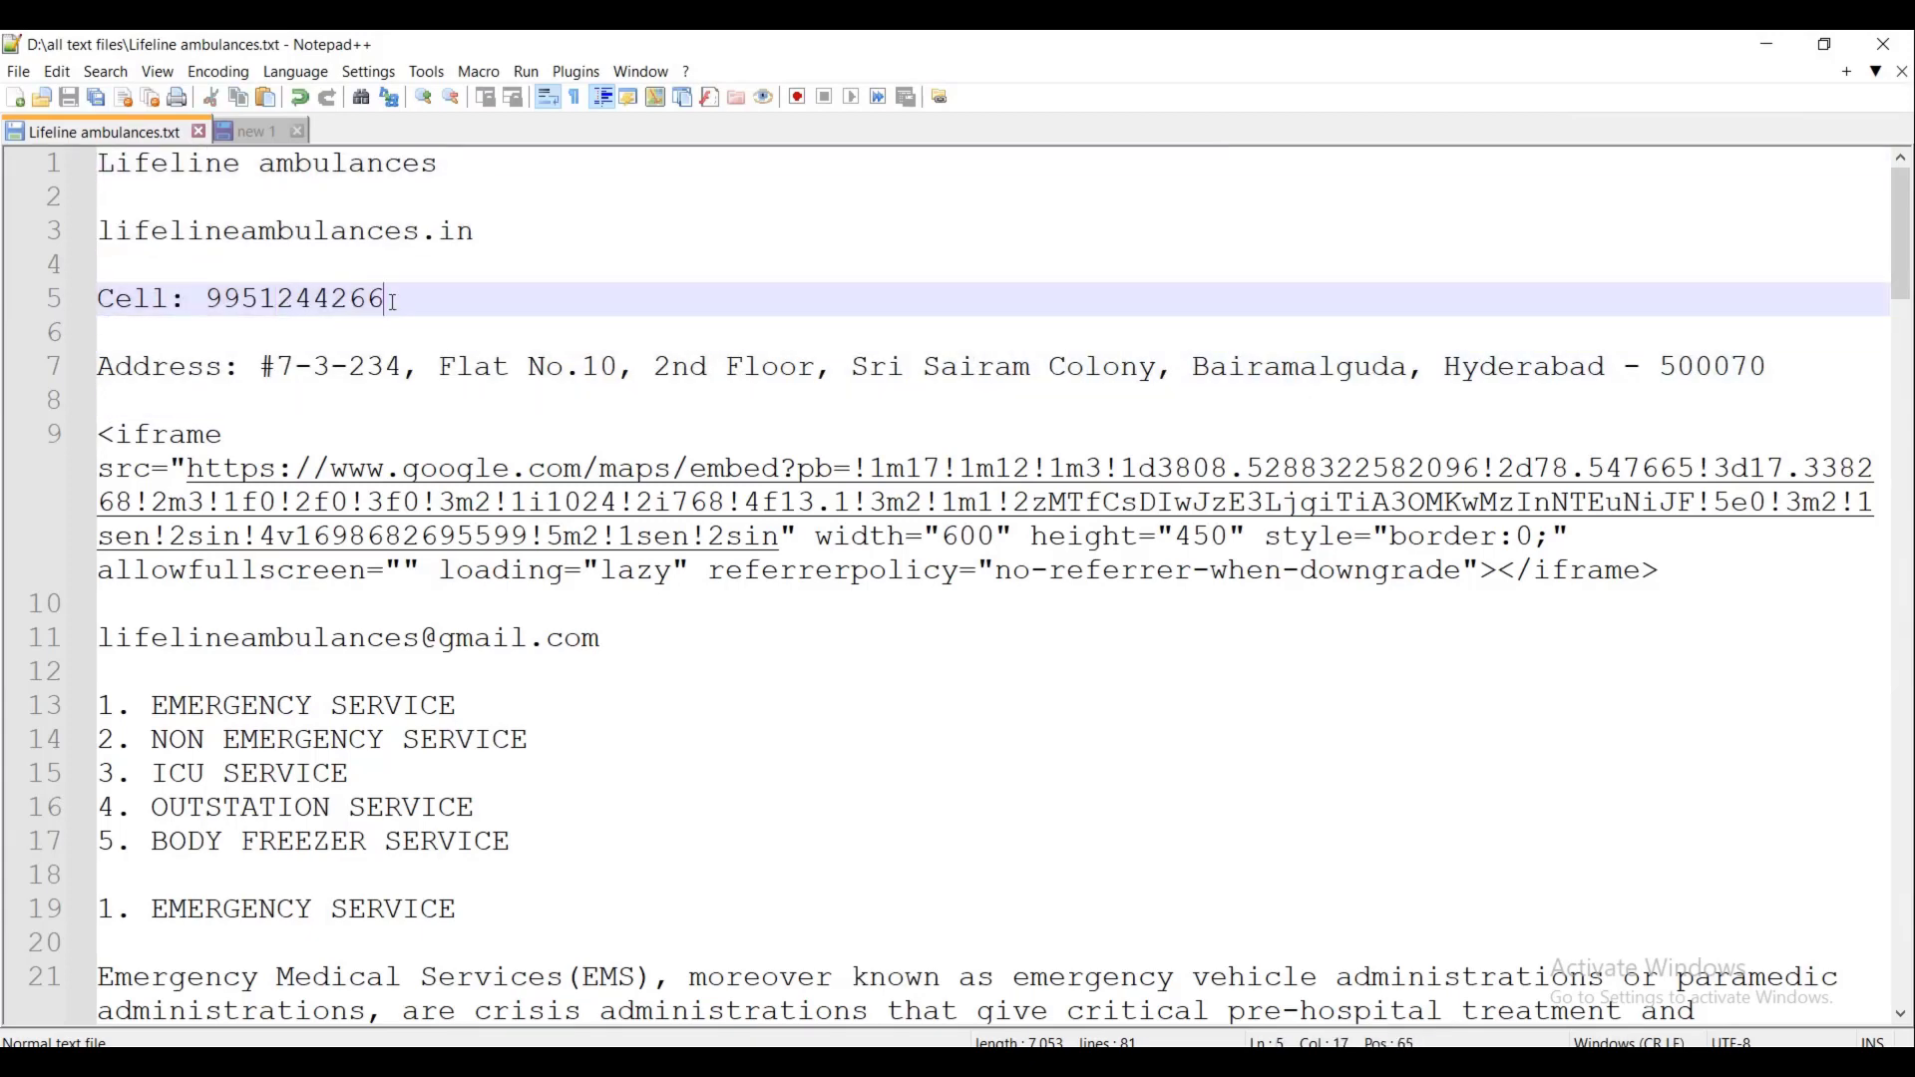
left_click_drag(394, 301, 88, 304)
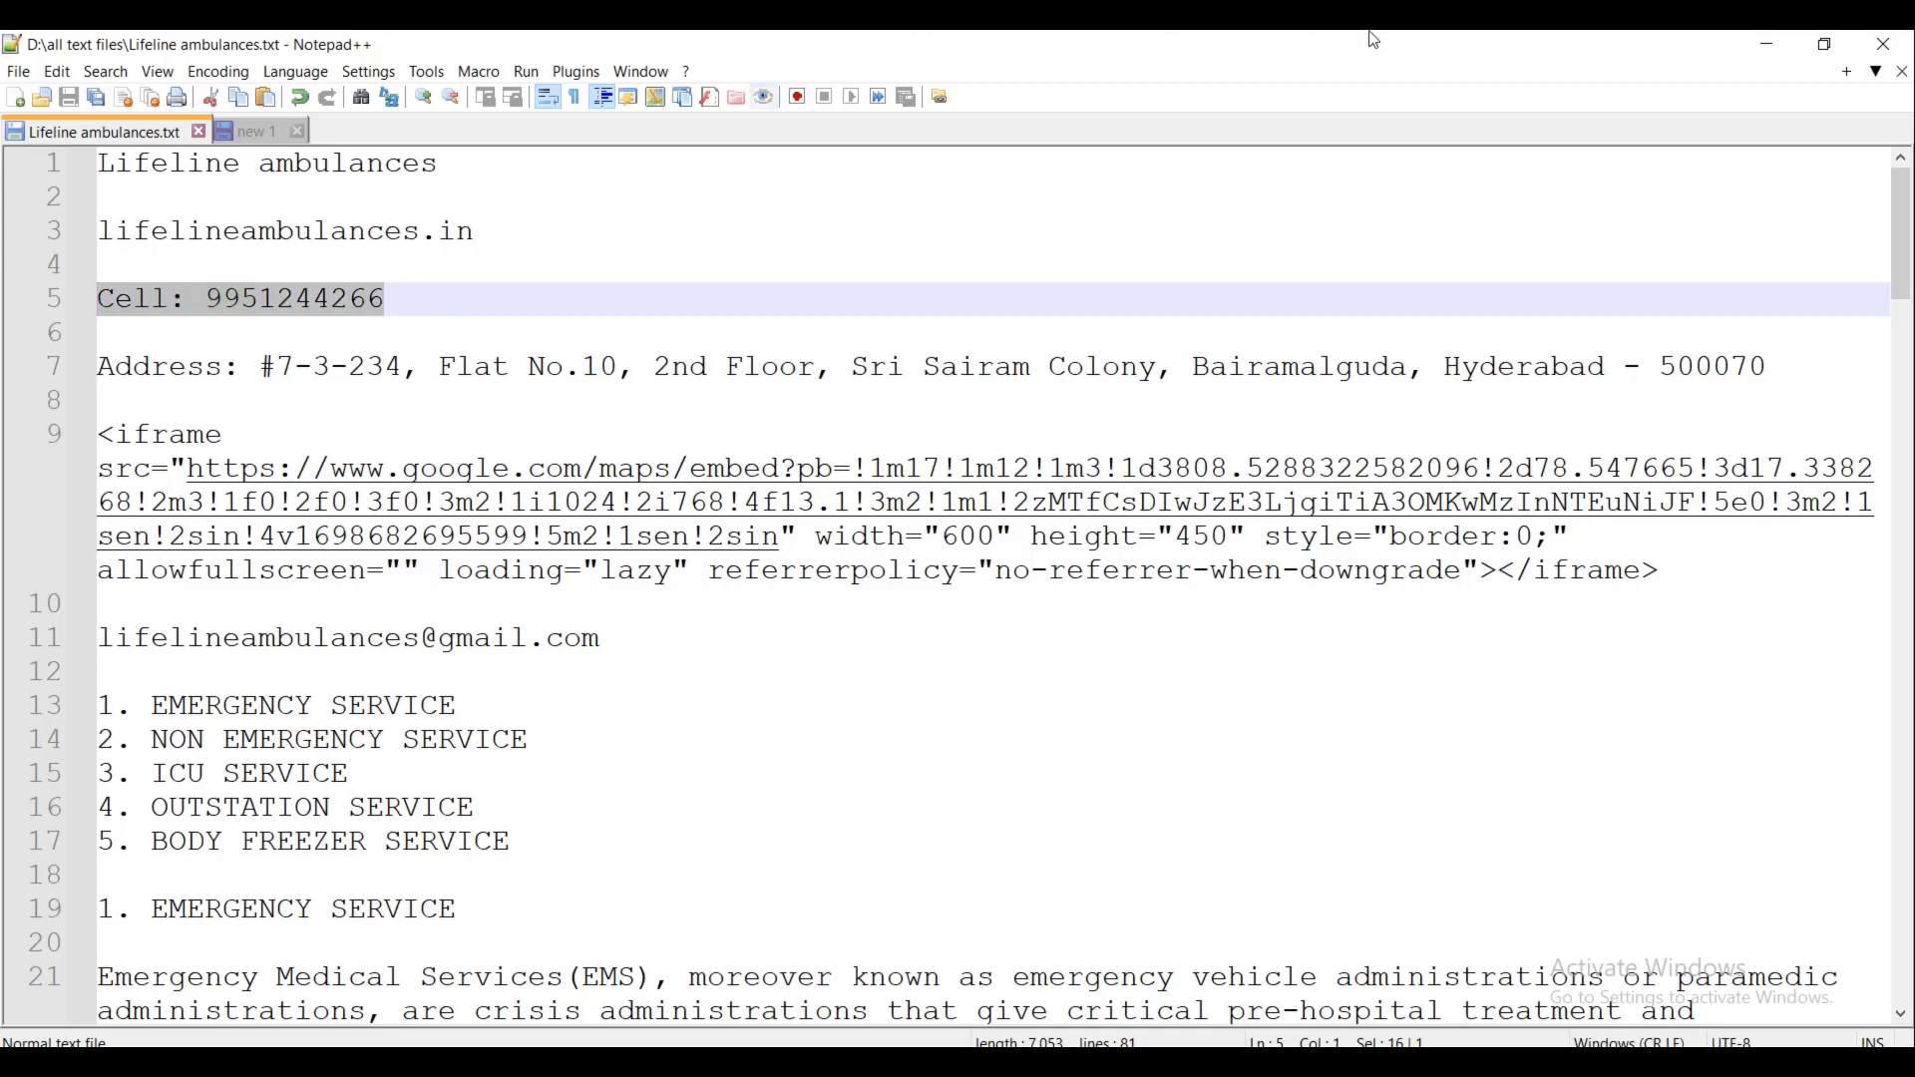
left_click(1769, 44)
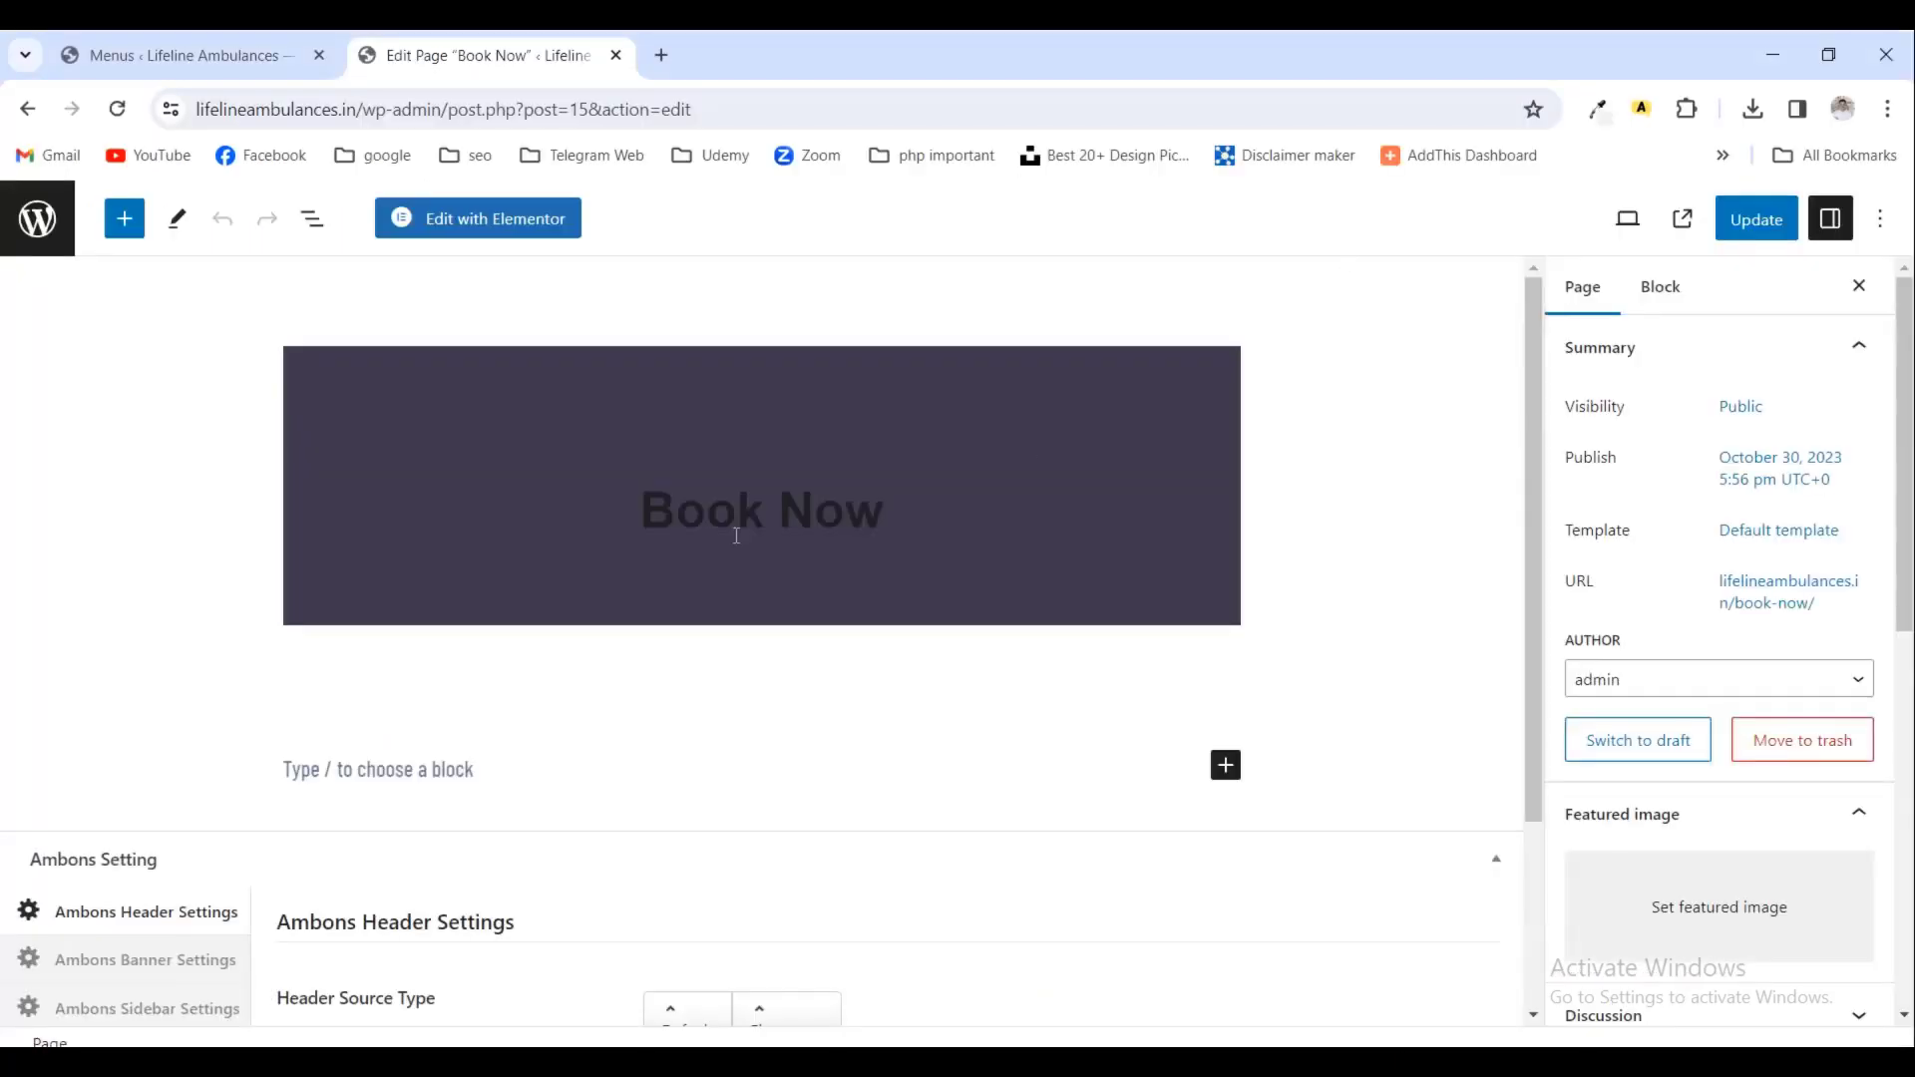
- Add a 'For Service' line with the pasted contact number and update the page
left_click(469, 769)
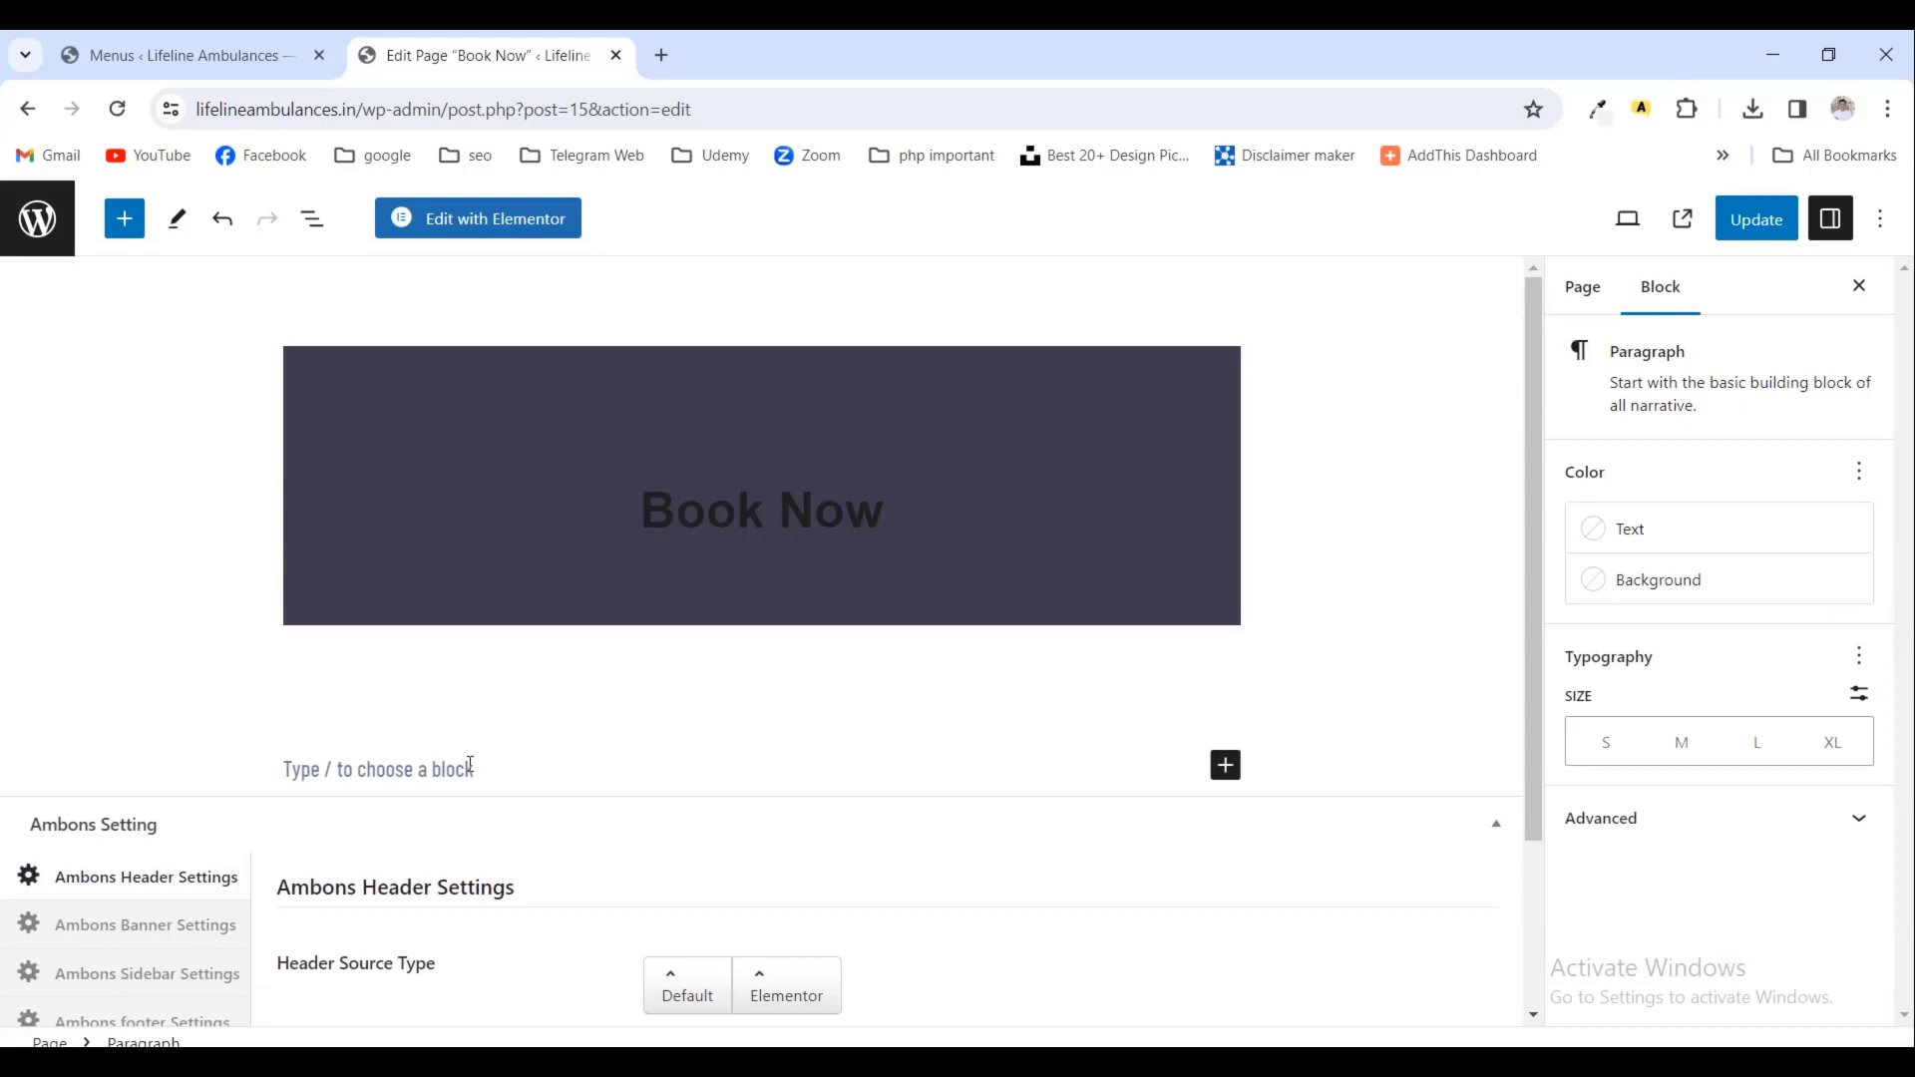
type("F")
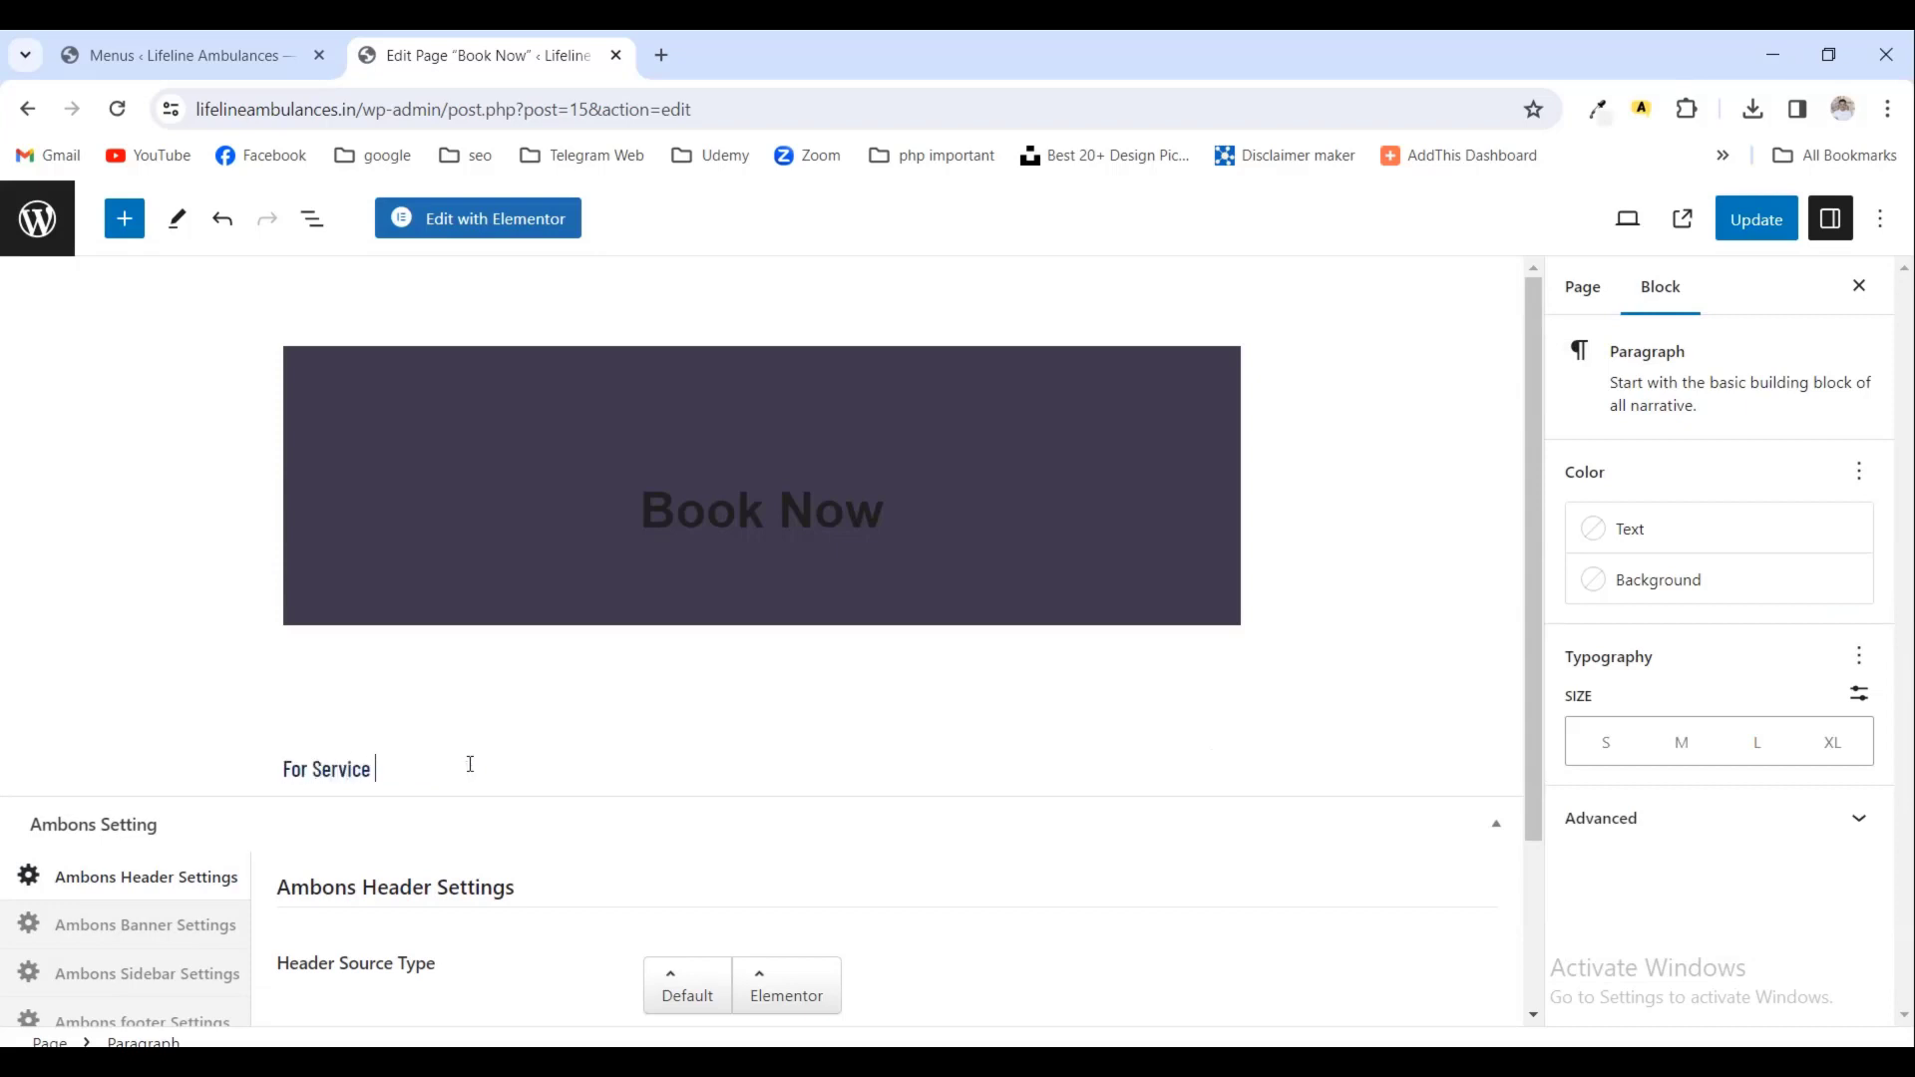
type("or Service")
key("ctrl+v")
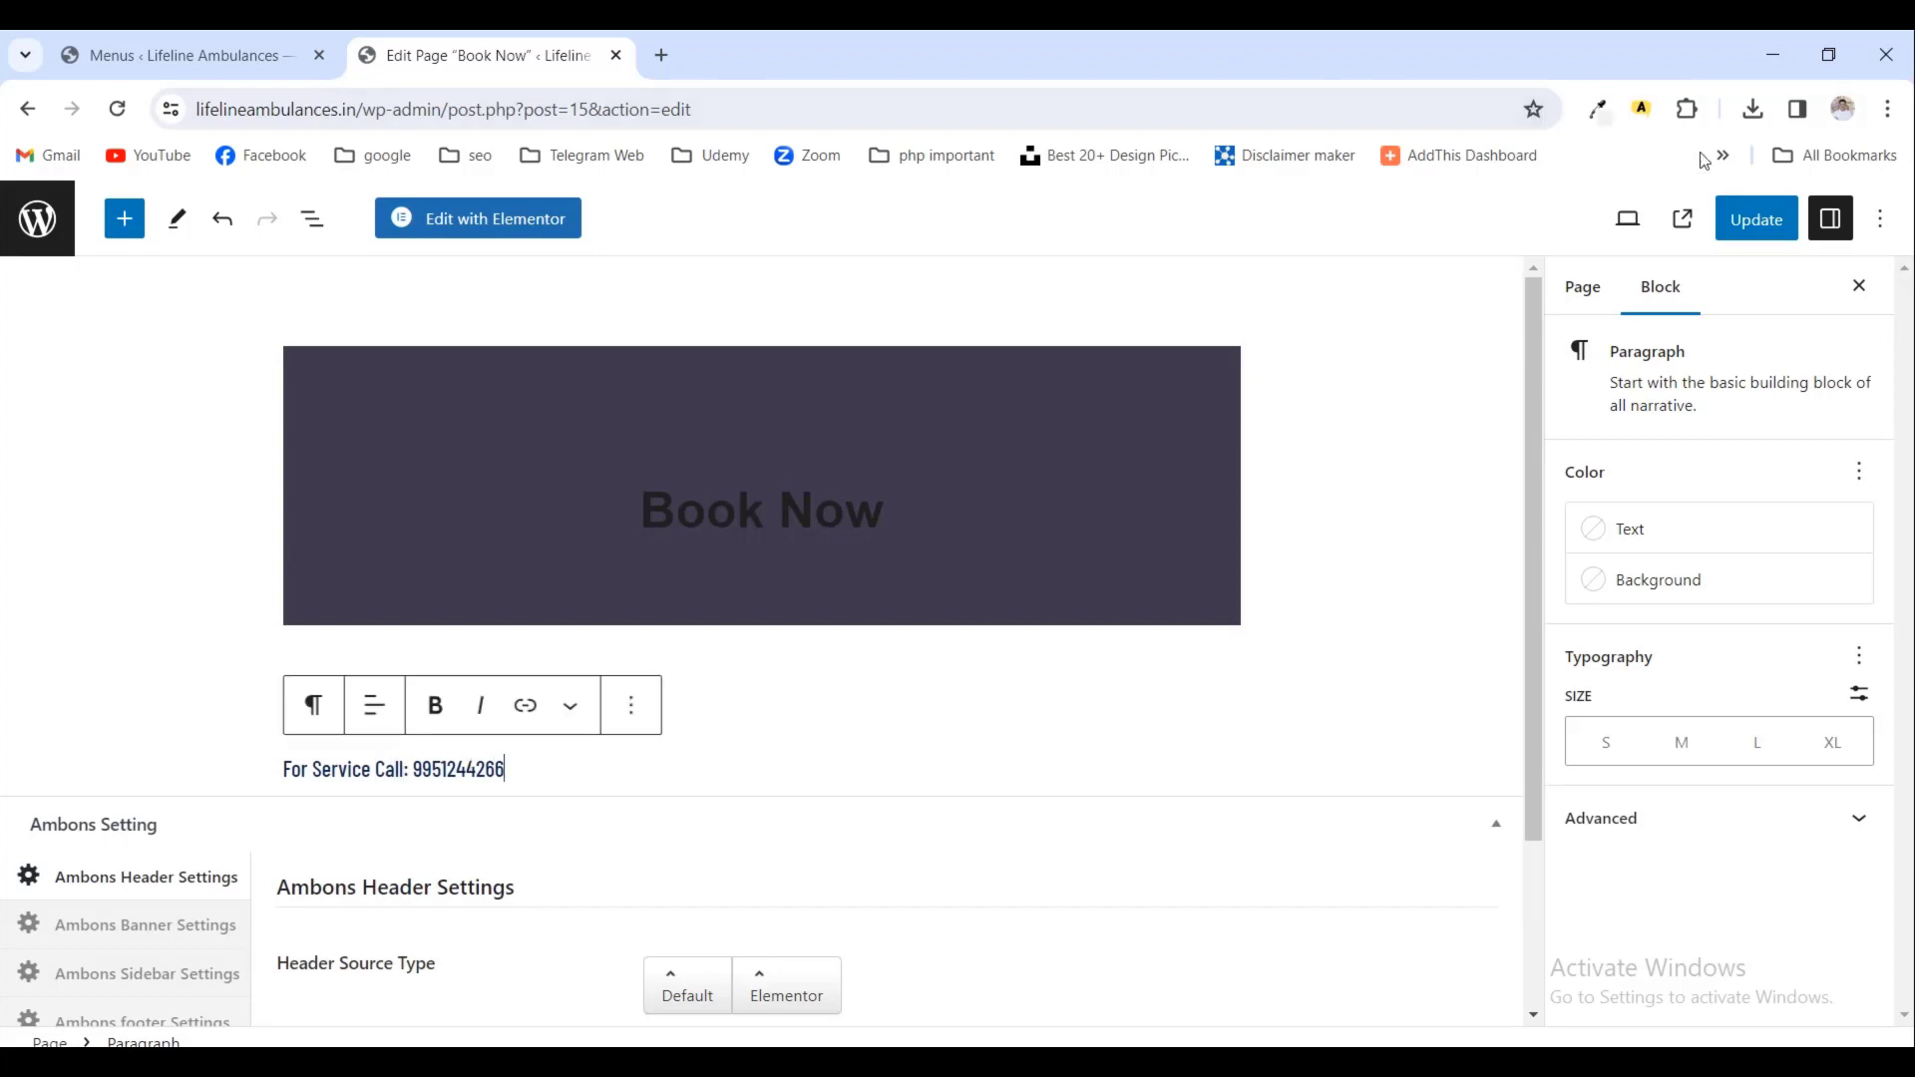
left_click(1758, 220)
- Insert a WPForms block on a new line and choose the Book Now form
scroll(963, 678, "down", 1)
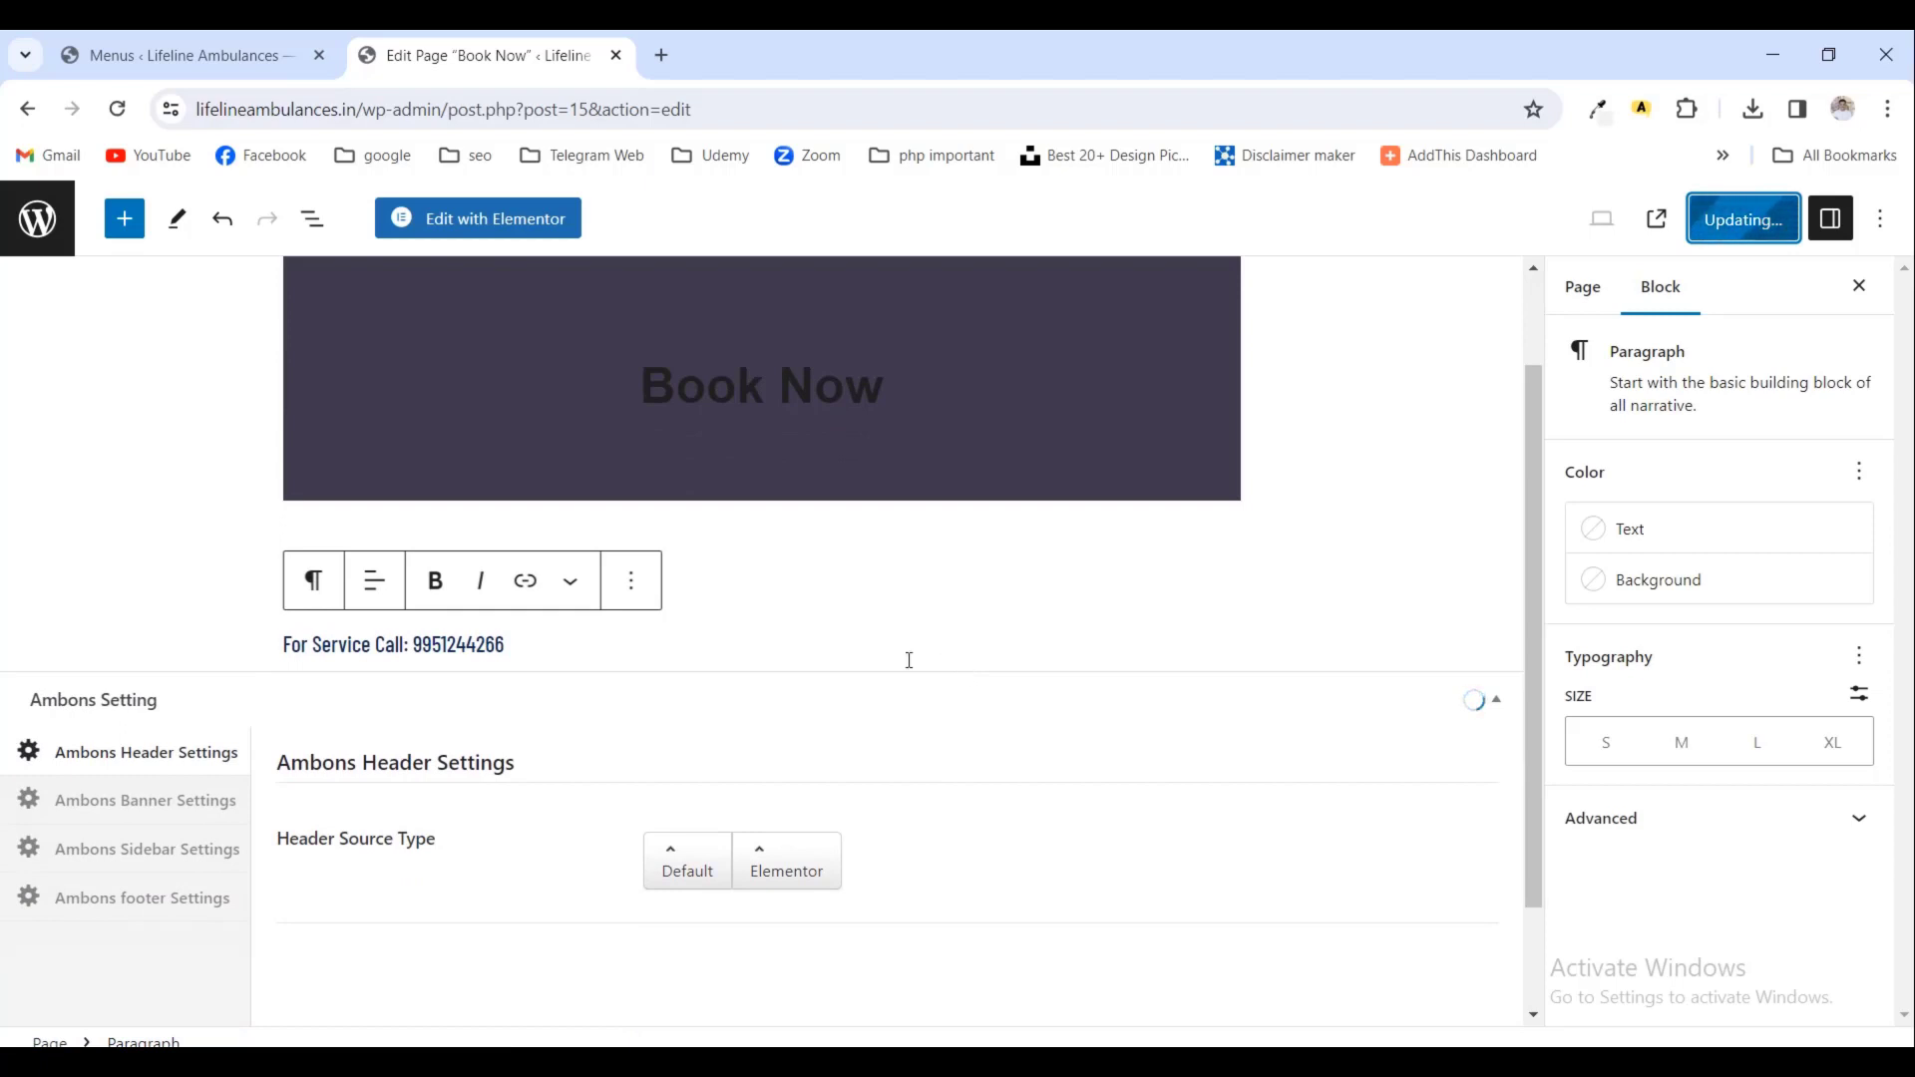
left_click(708, 629)
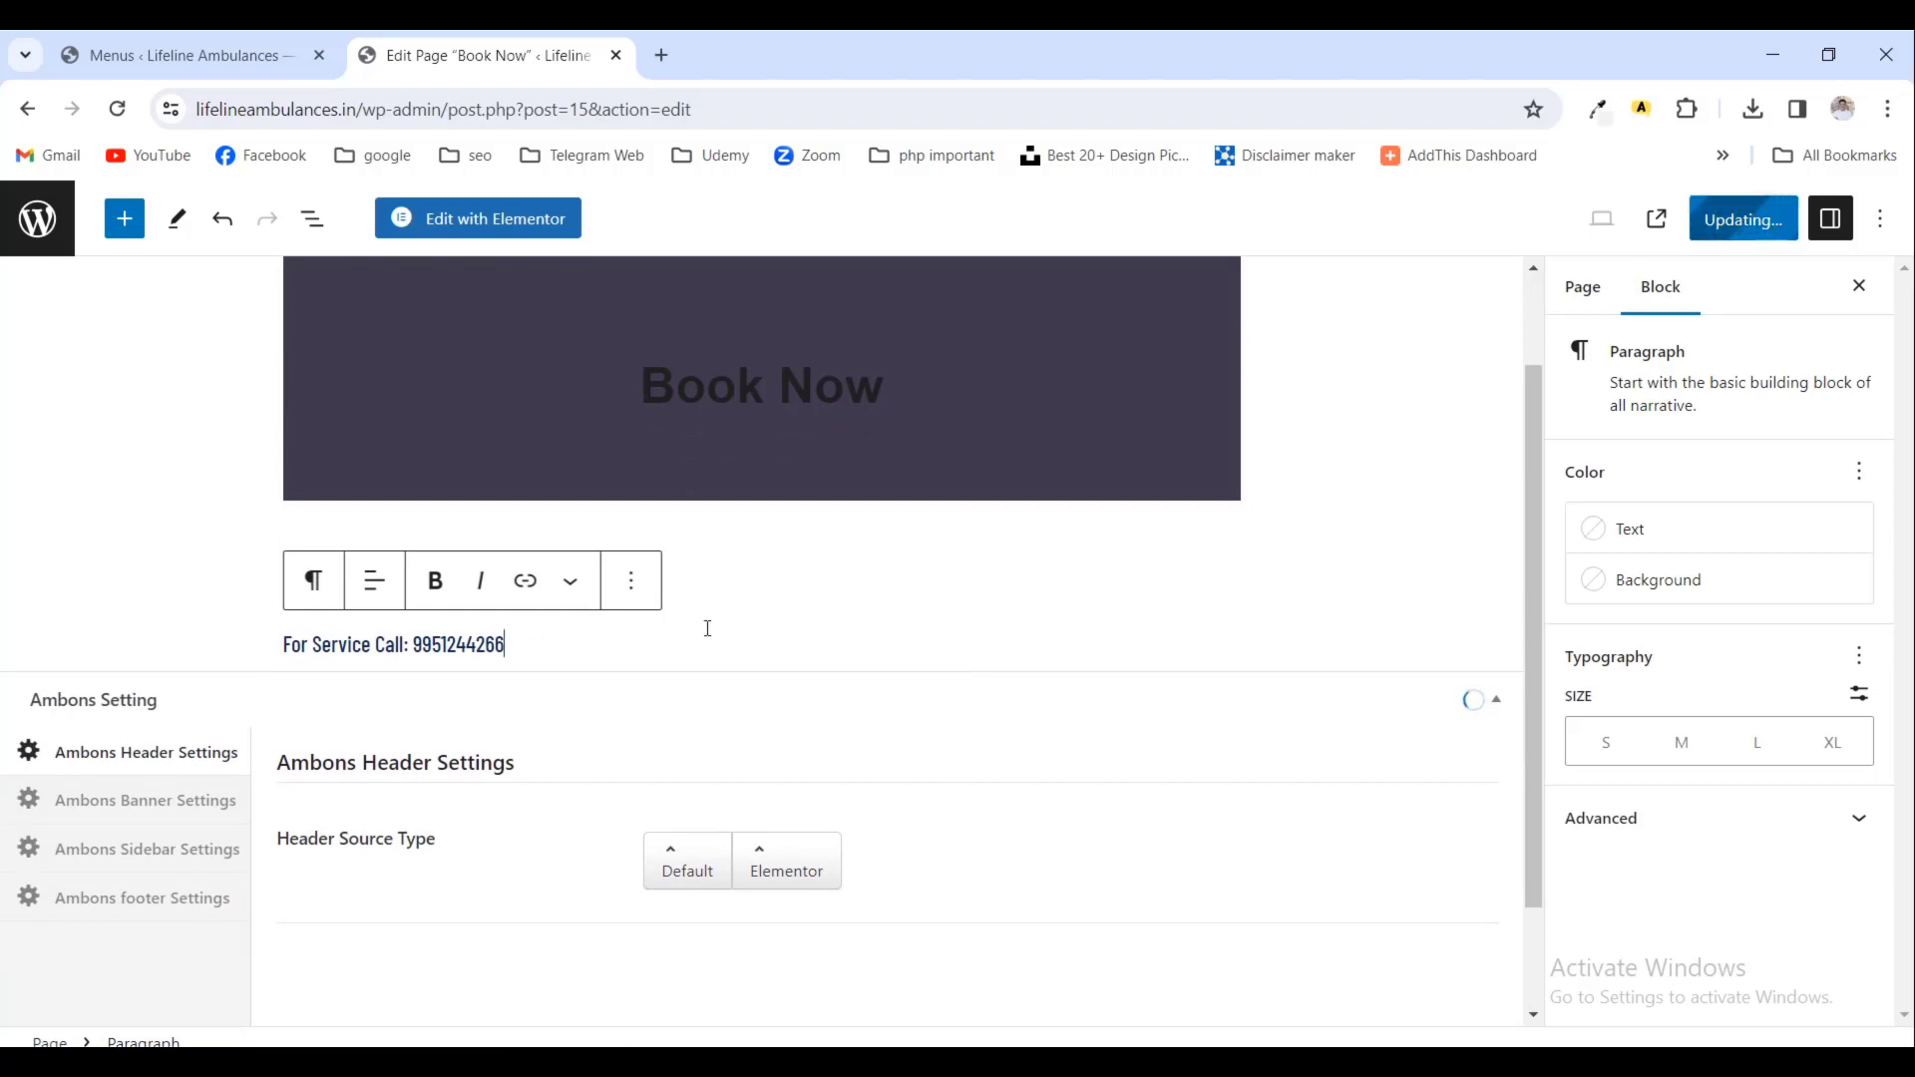
key("Return")
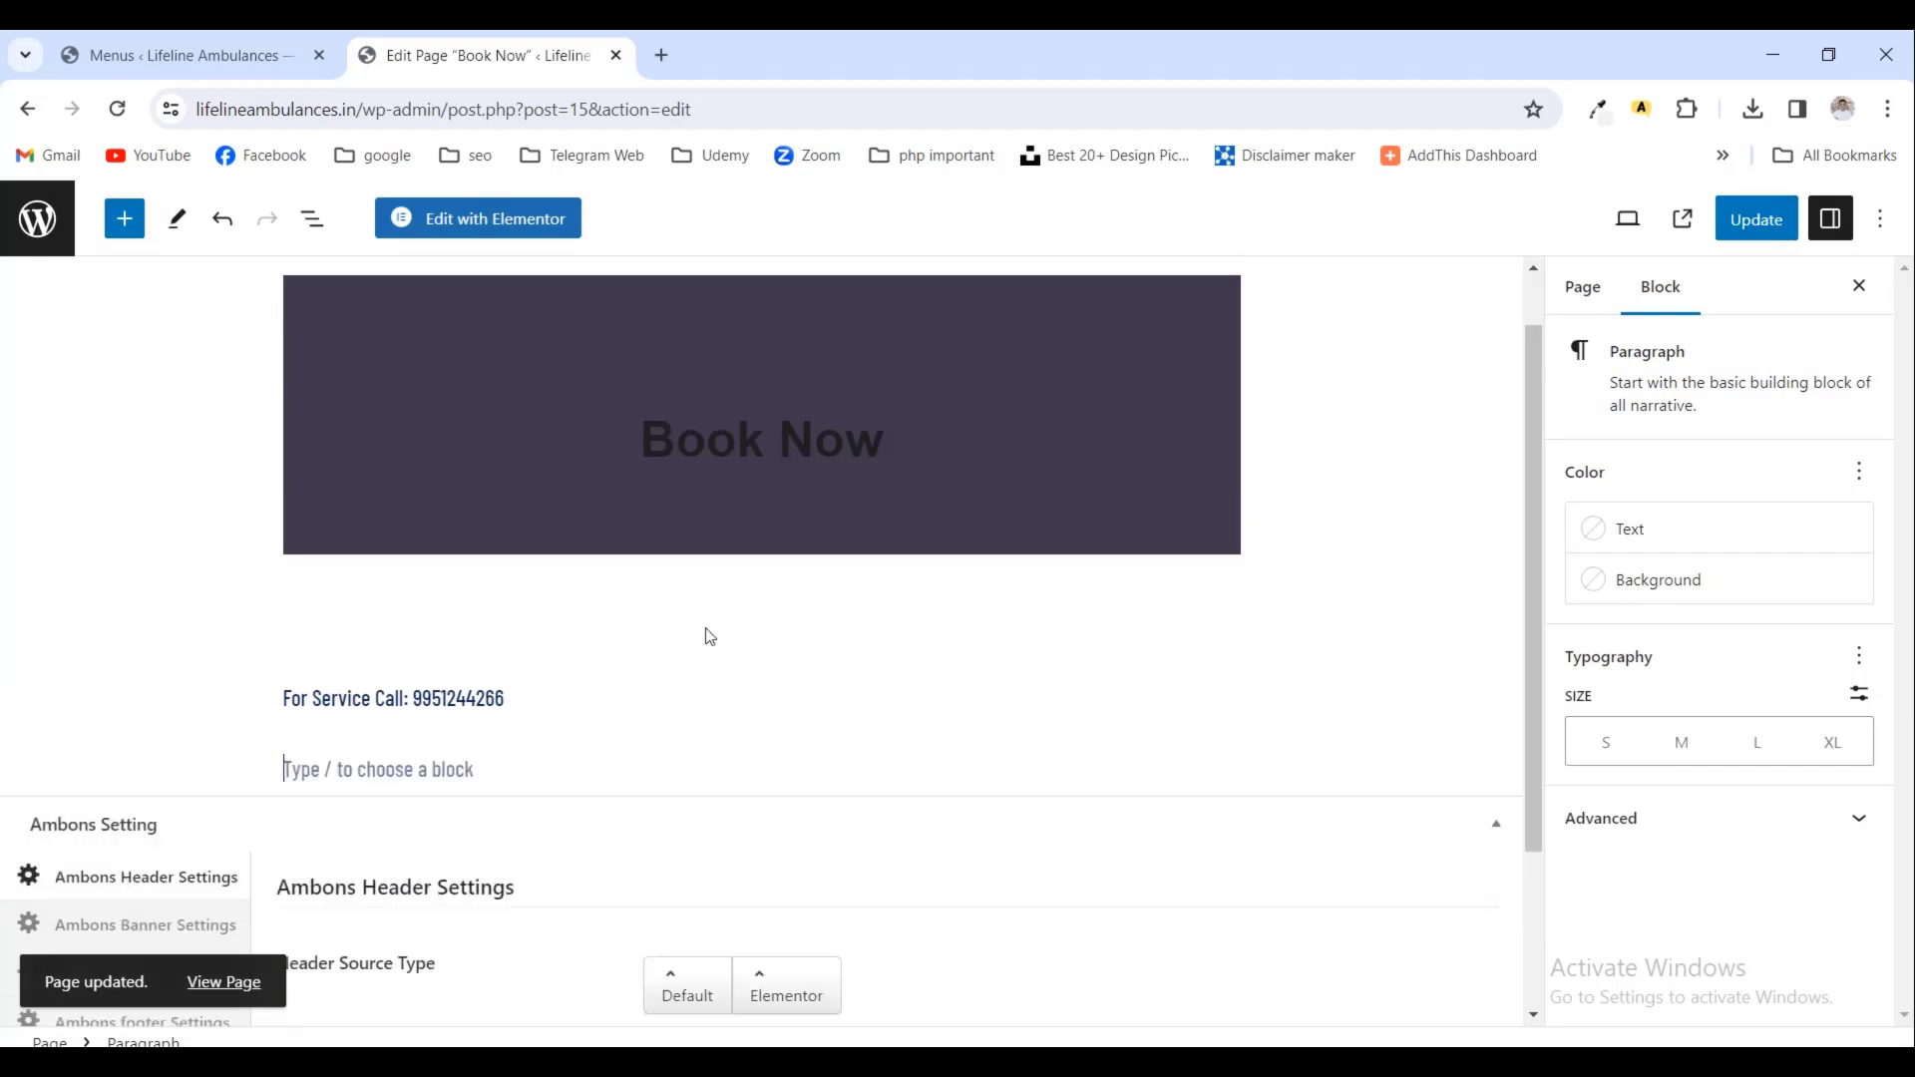
left_click(1237, 776)
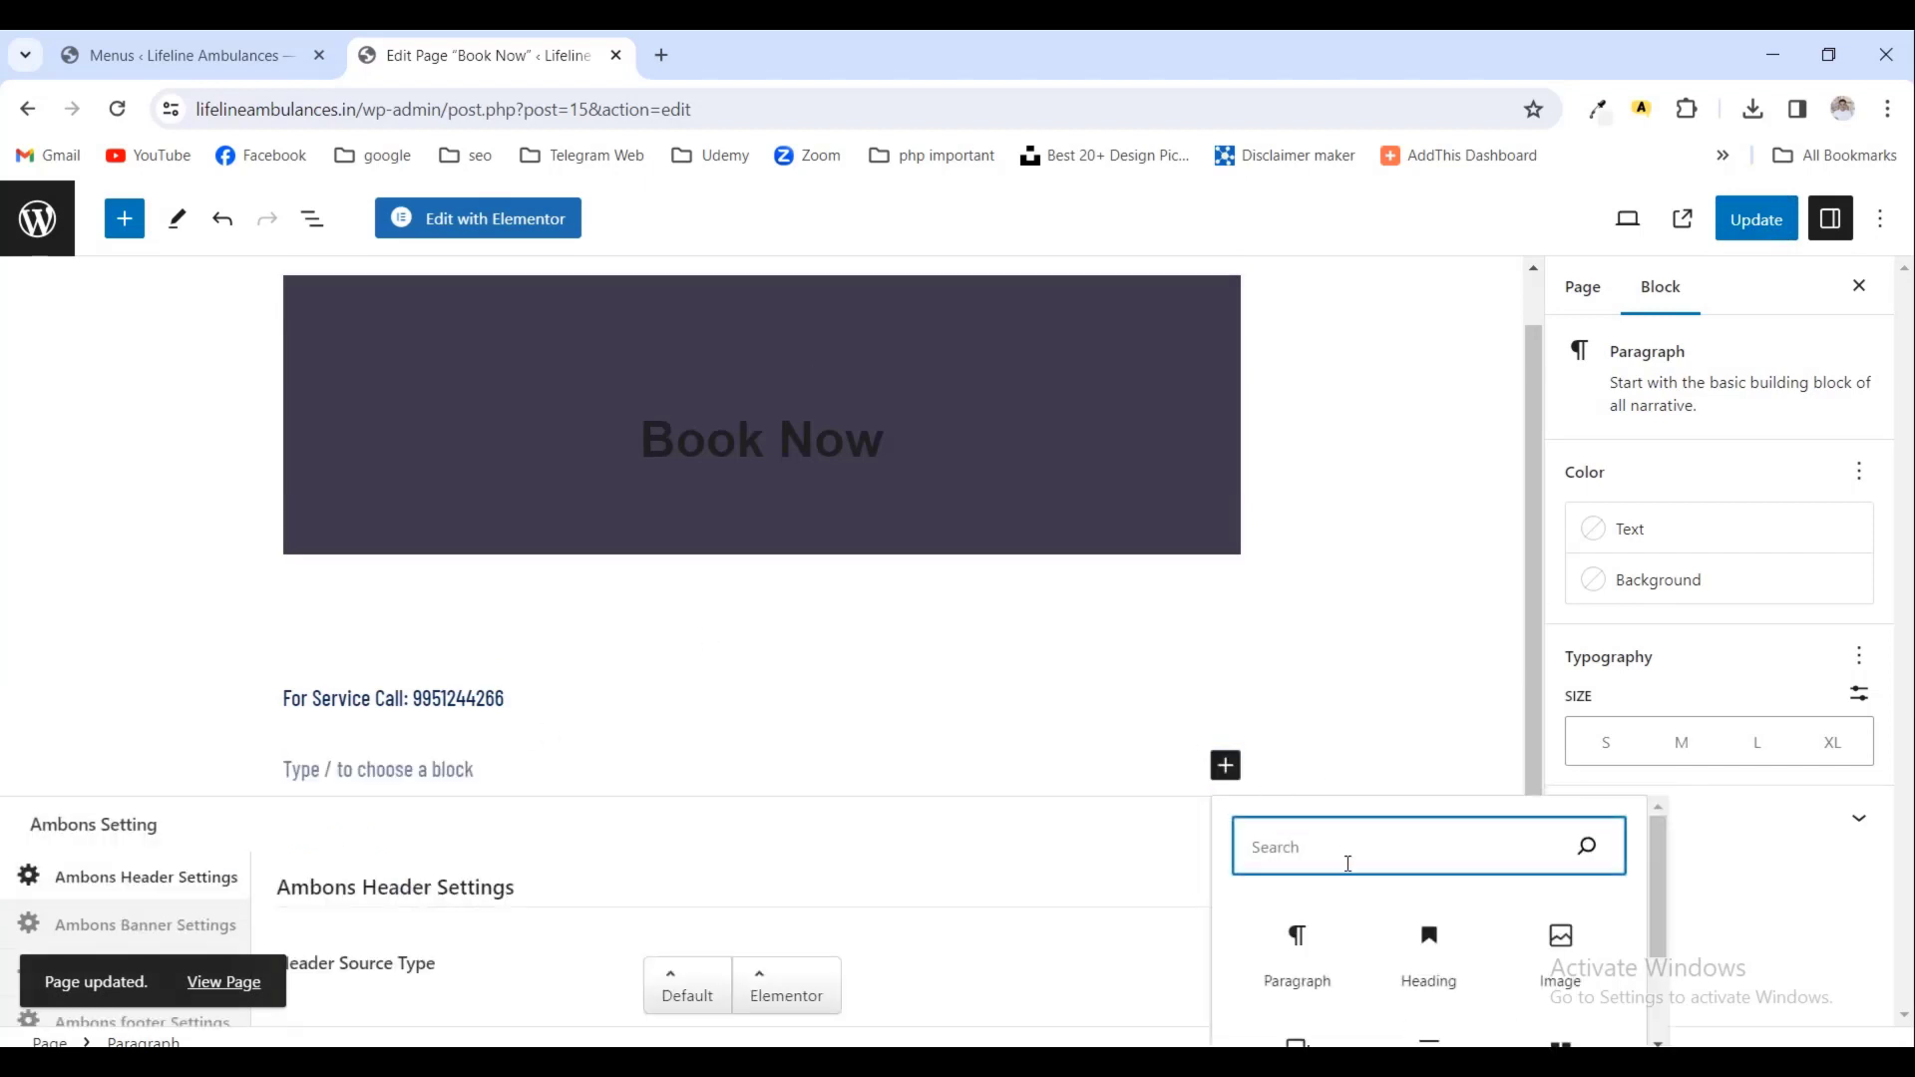
type("wp")
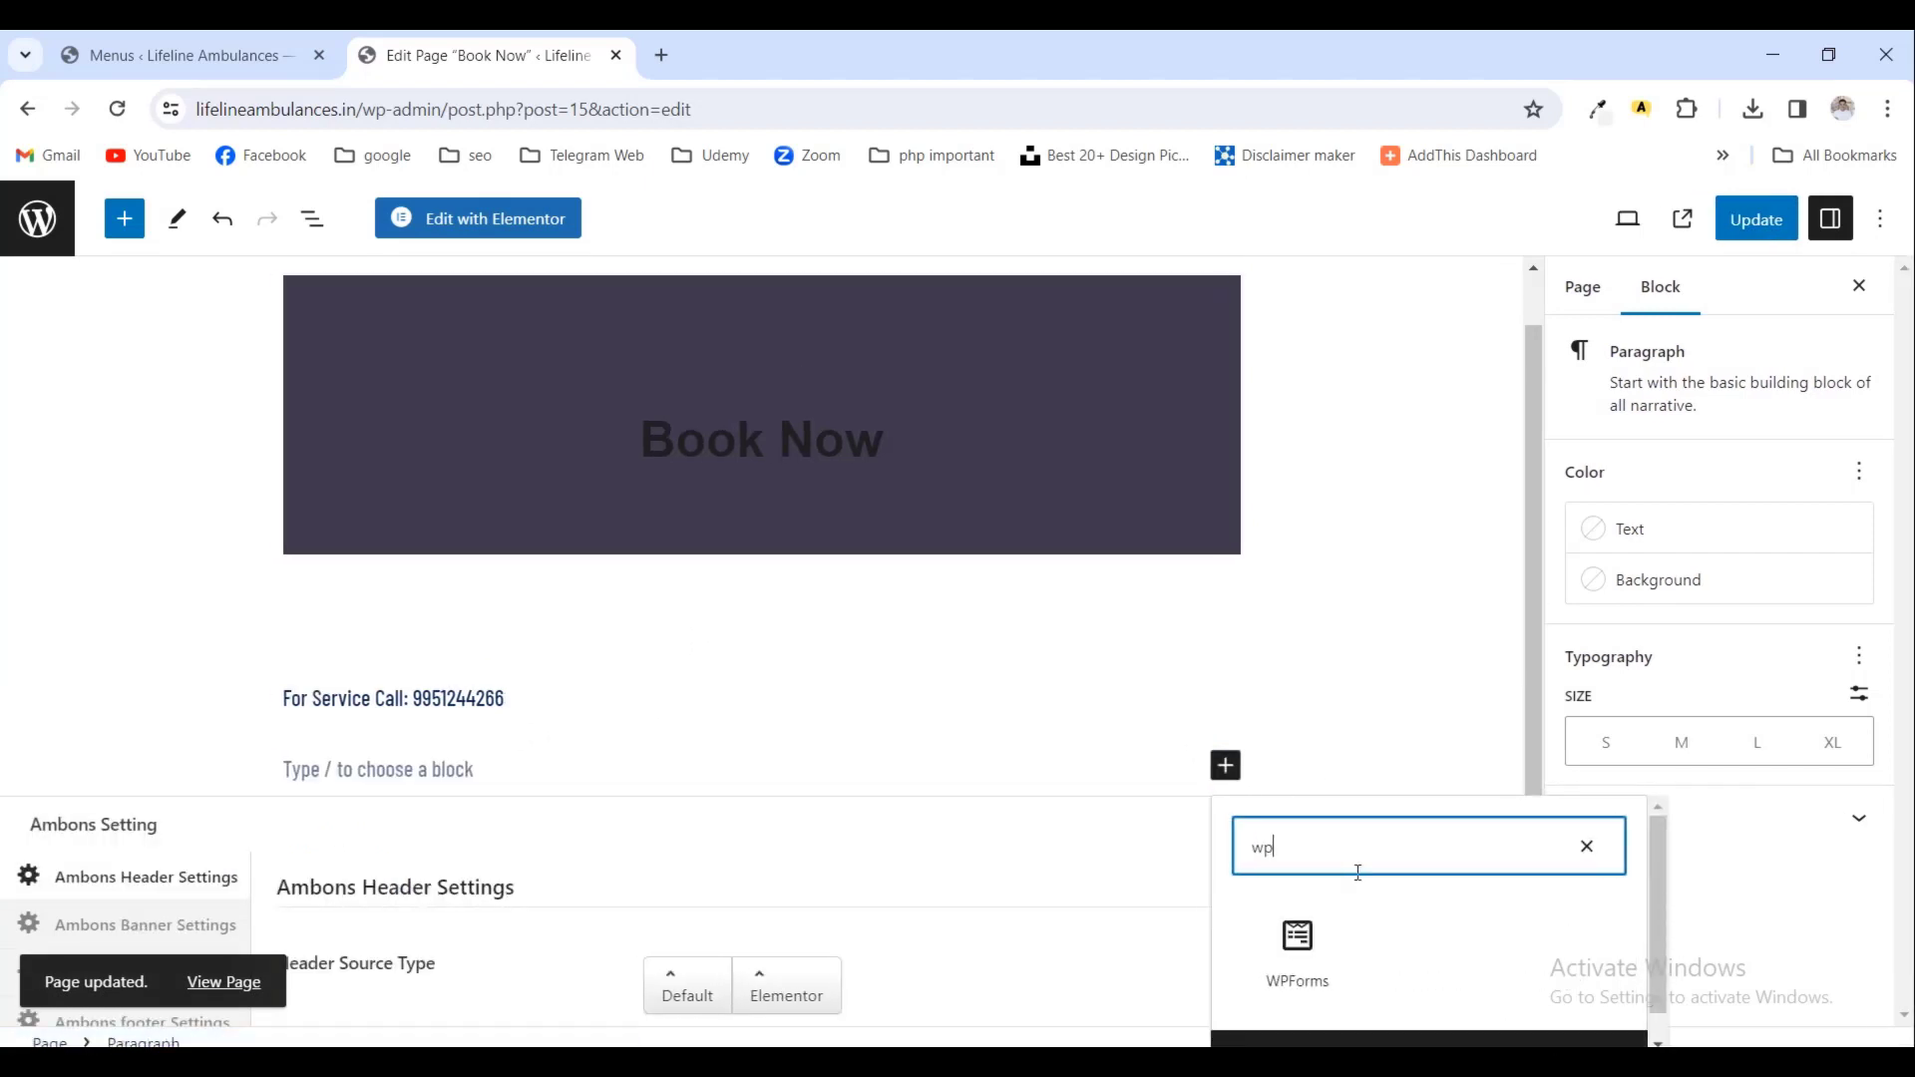
left_click(1298, 958)
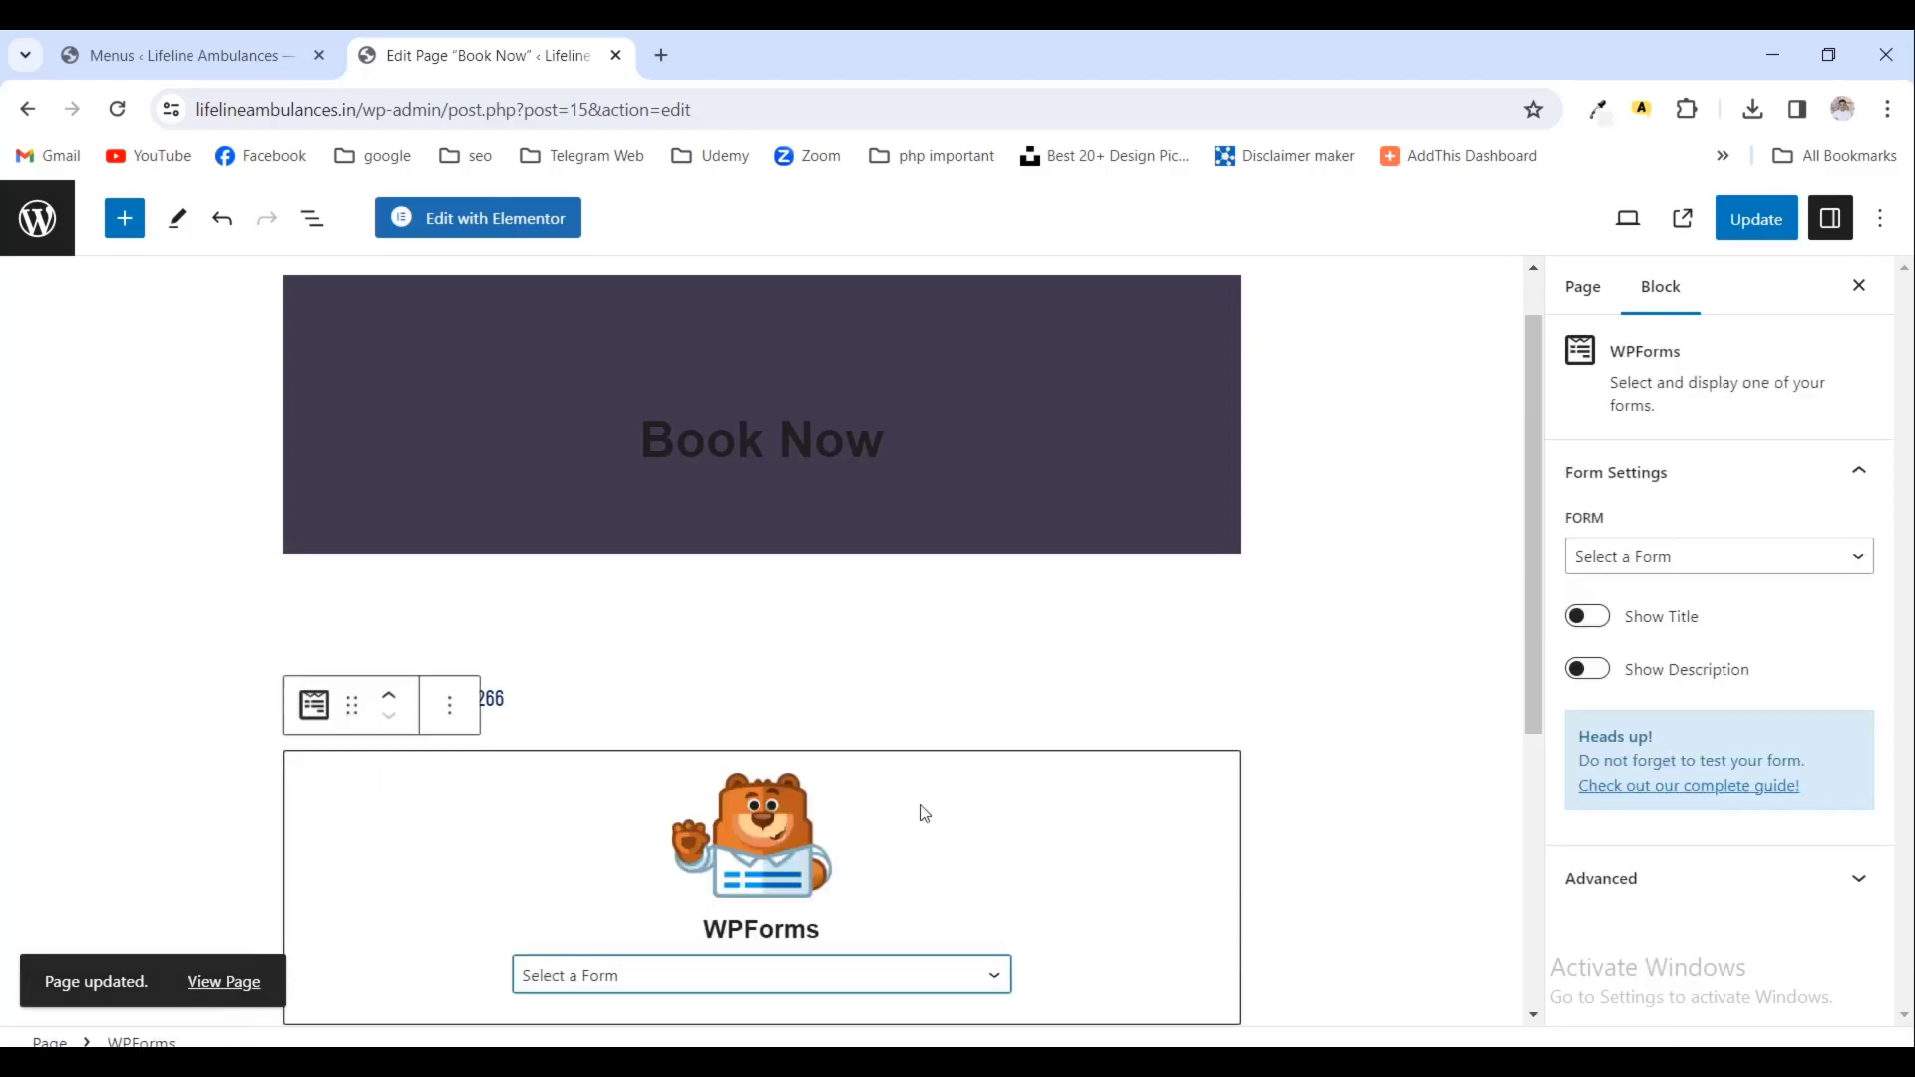
scroll(925, 814, "down", 1)
left_click(898, 851)
left_click(629, 924)
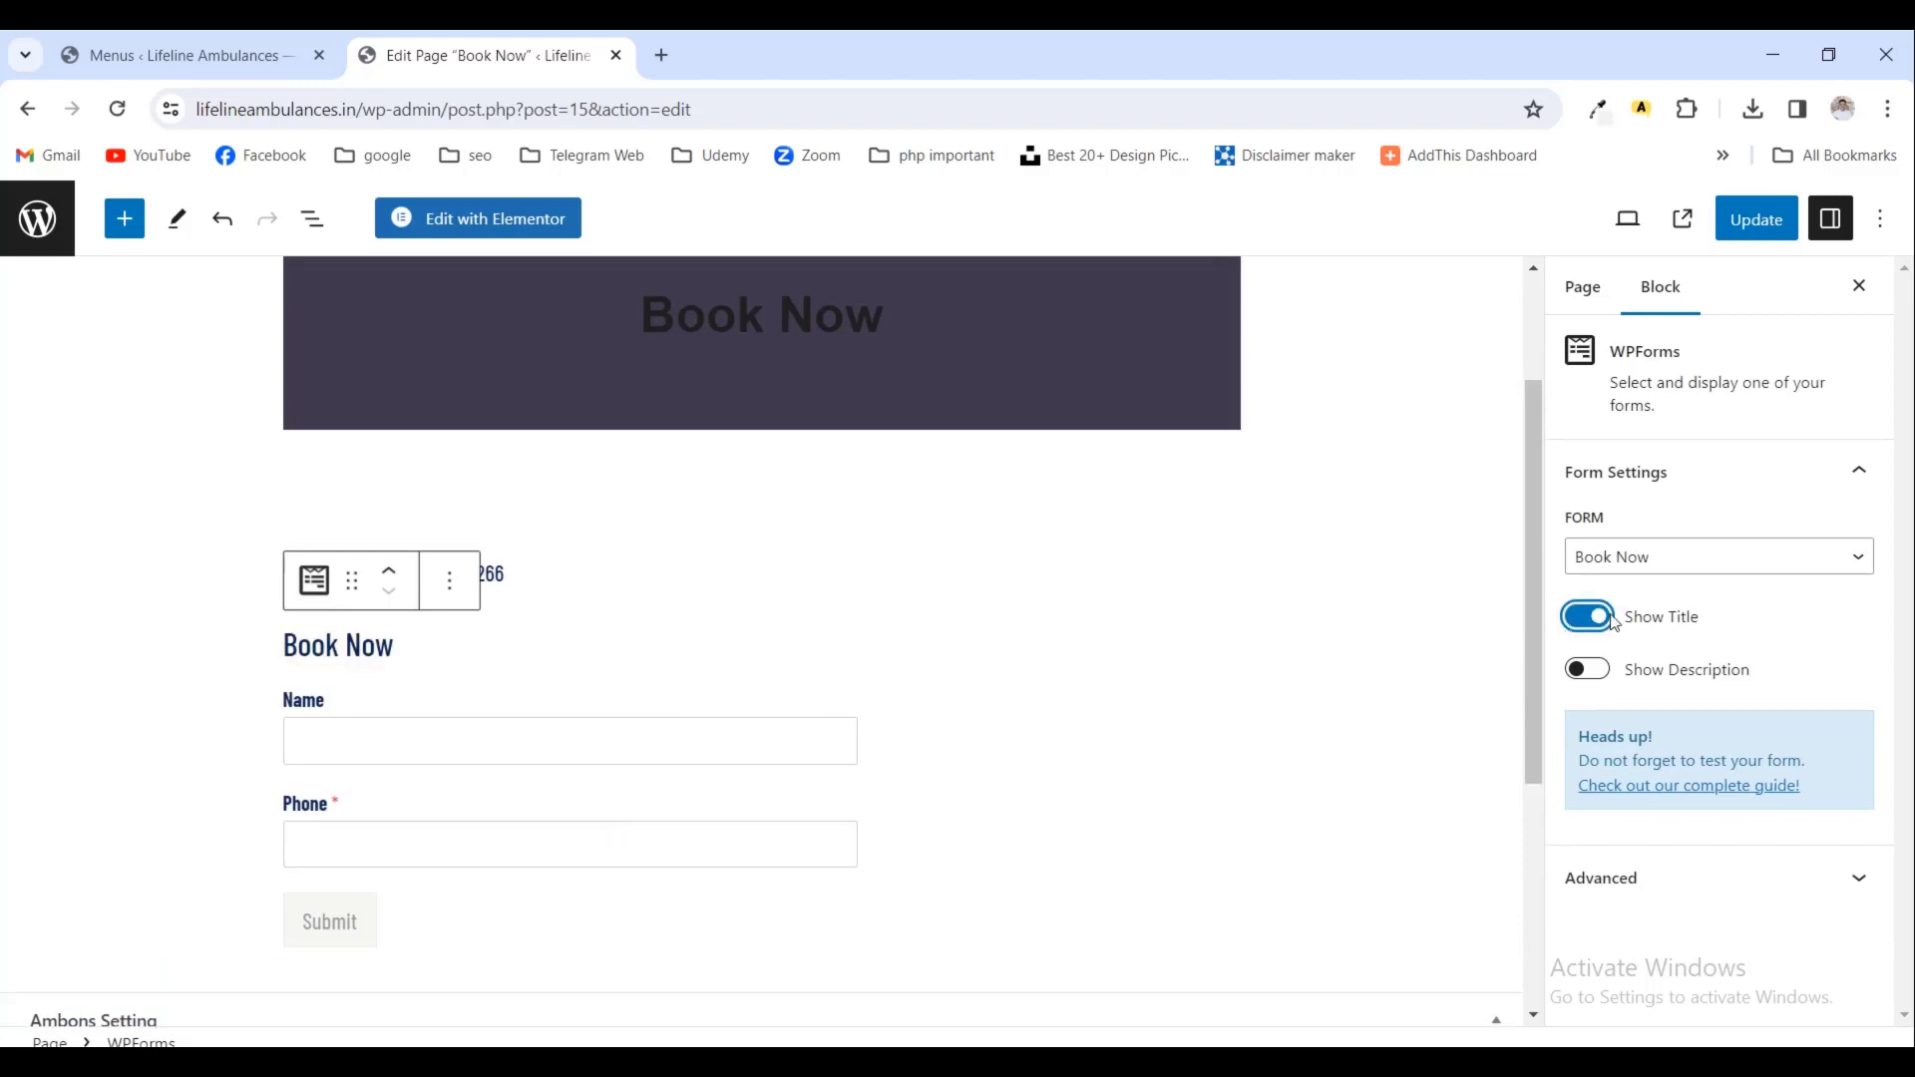
- Update the Book Now page and return to the Pages list
left_click(1753, 227)
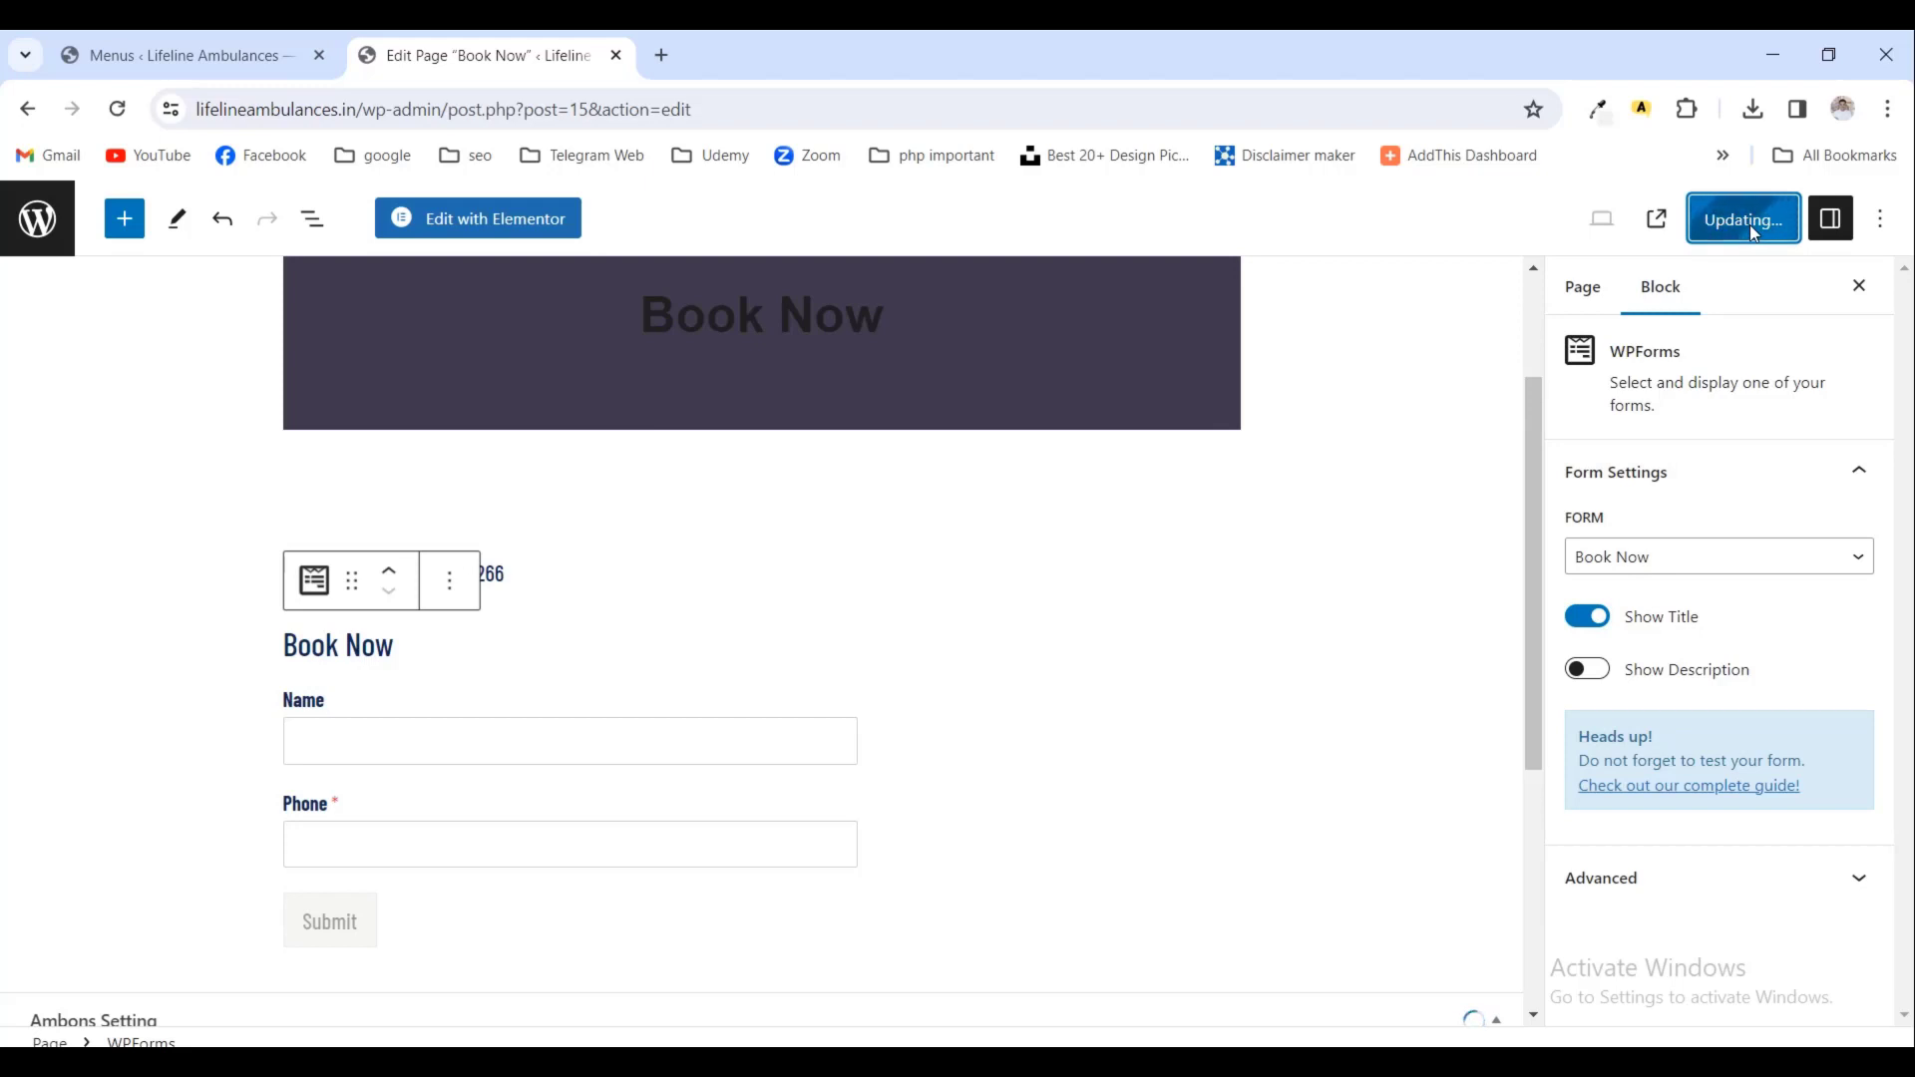
scroll(1411, 449, "up", 2)
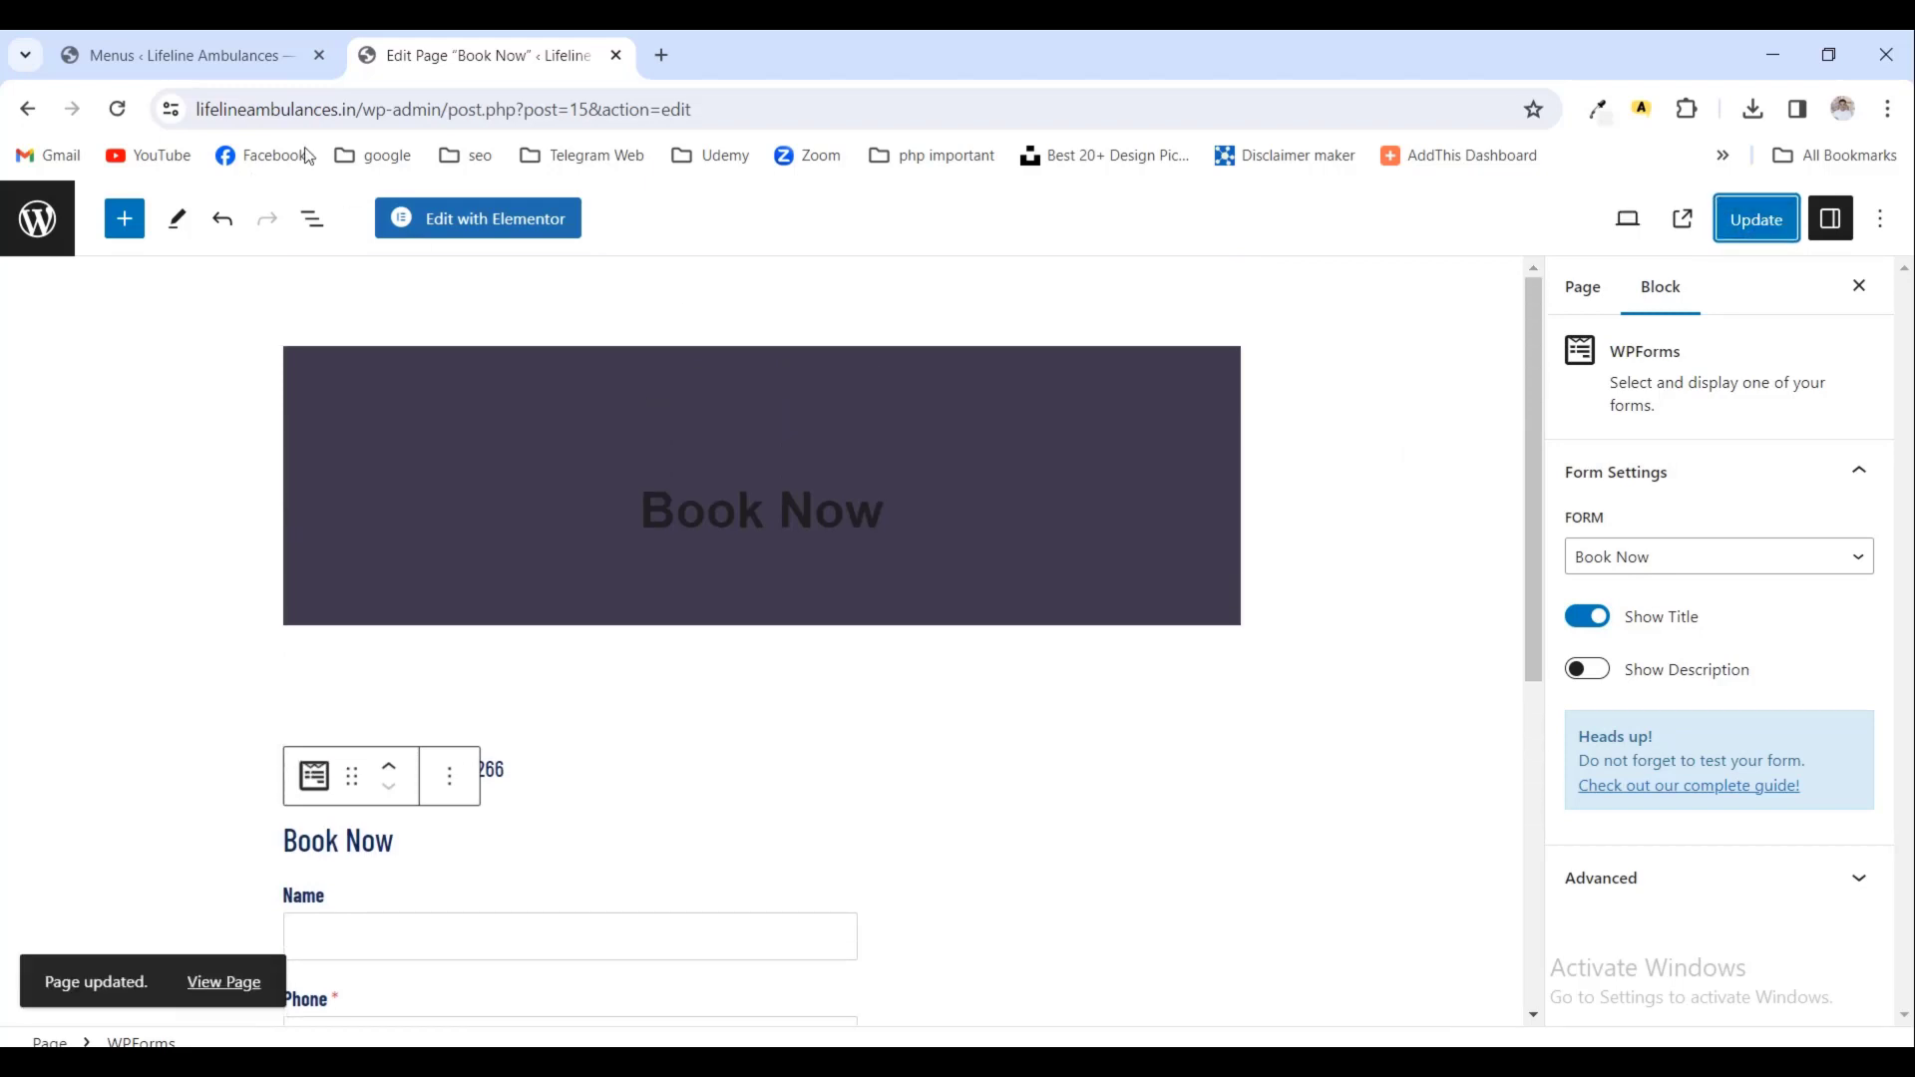
left_click(38, 218)
scroll(369, 544, "down", 5)
- Add the Contact Us: form with its title shown to the Contact Us page and update it
scroll(370, 545, "down", 1)
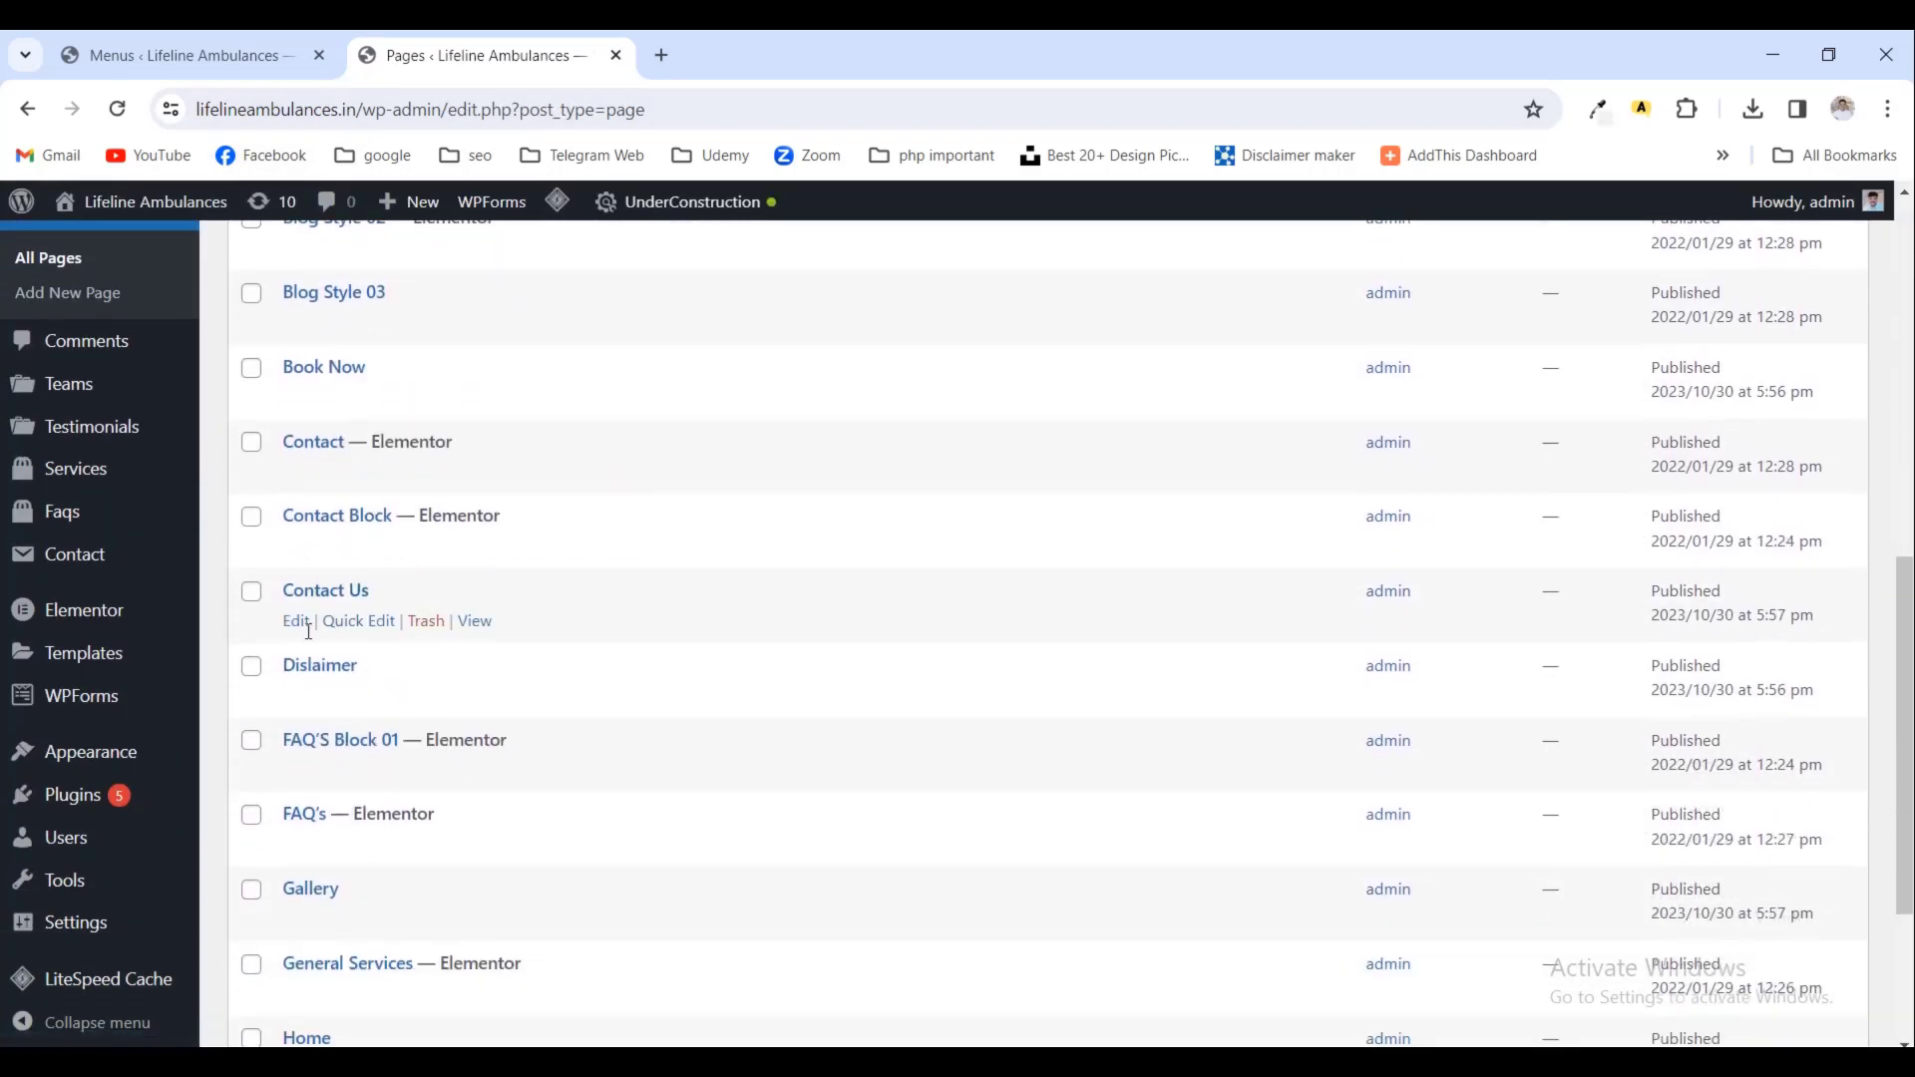
left_click(296, 622)
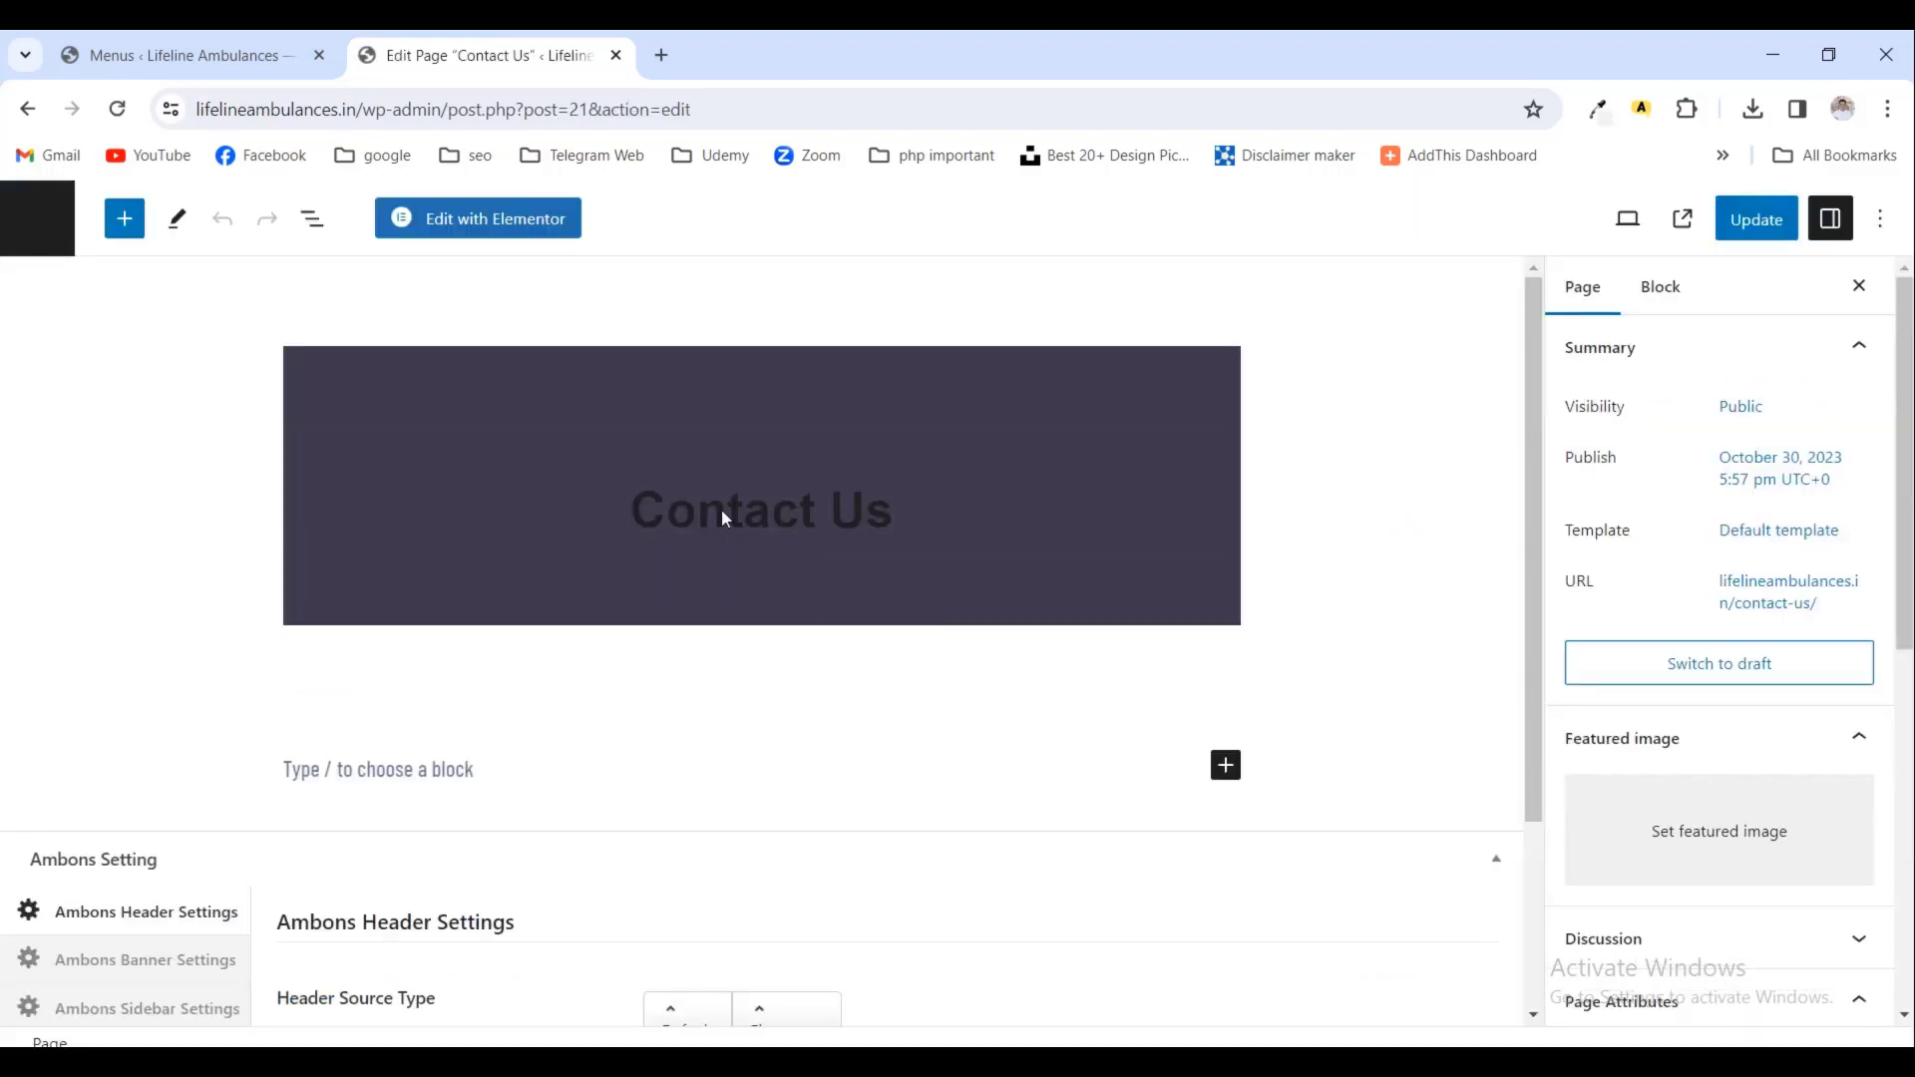
scroll(722, 517, "down", 3)
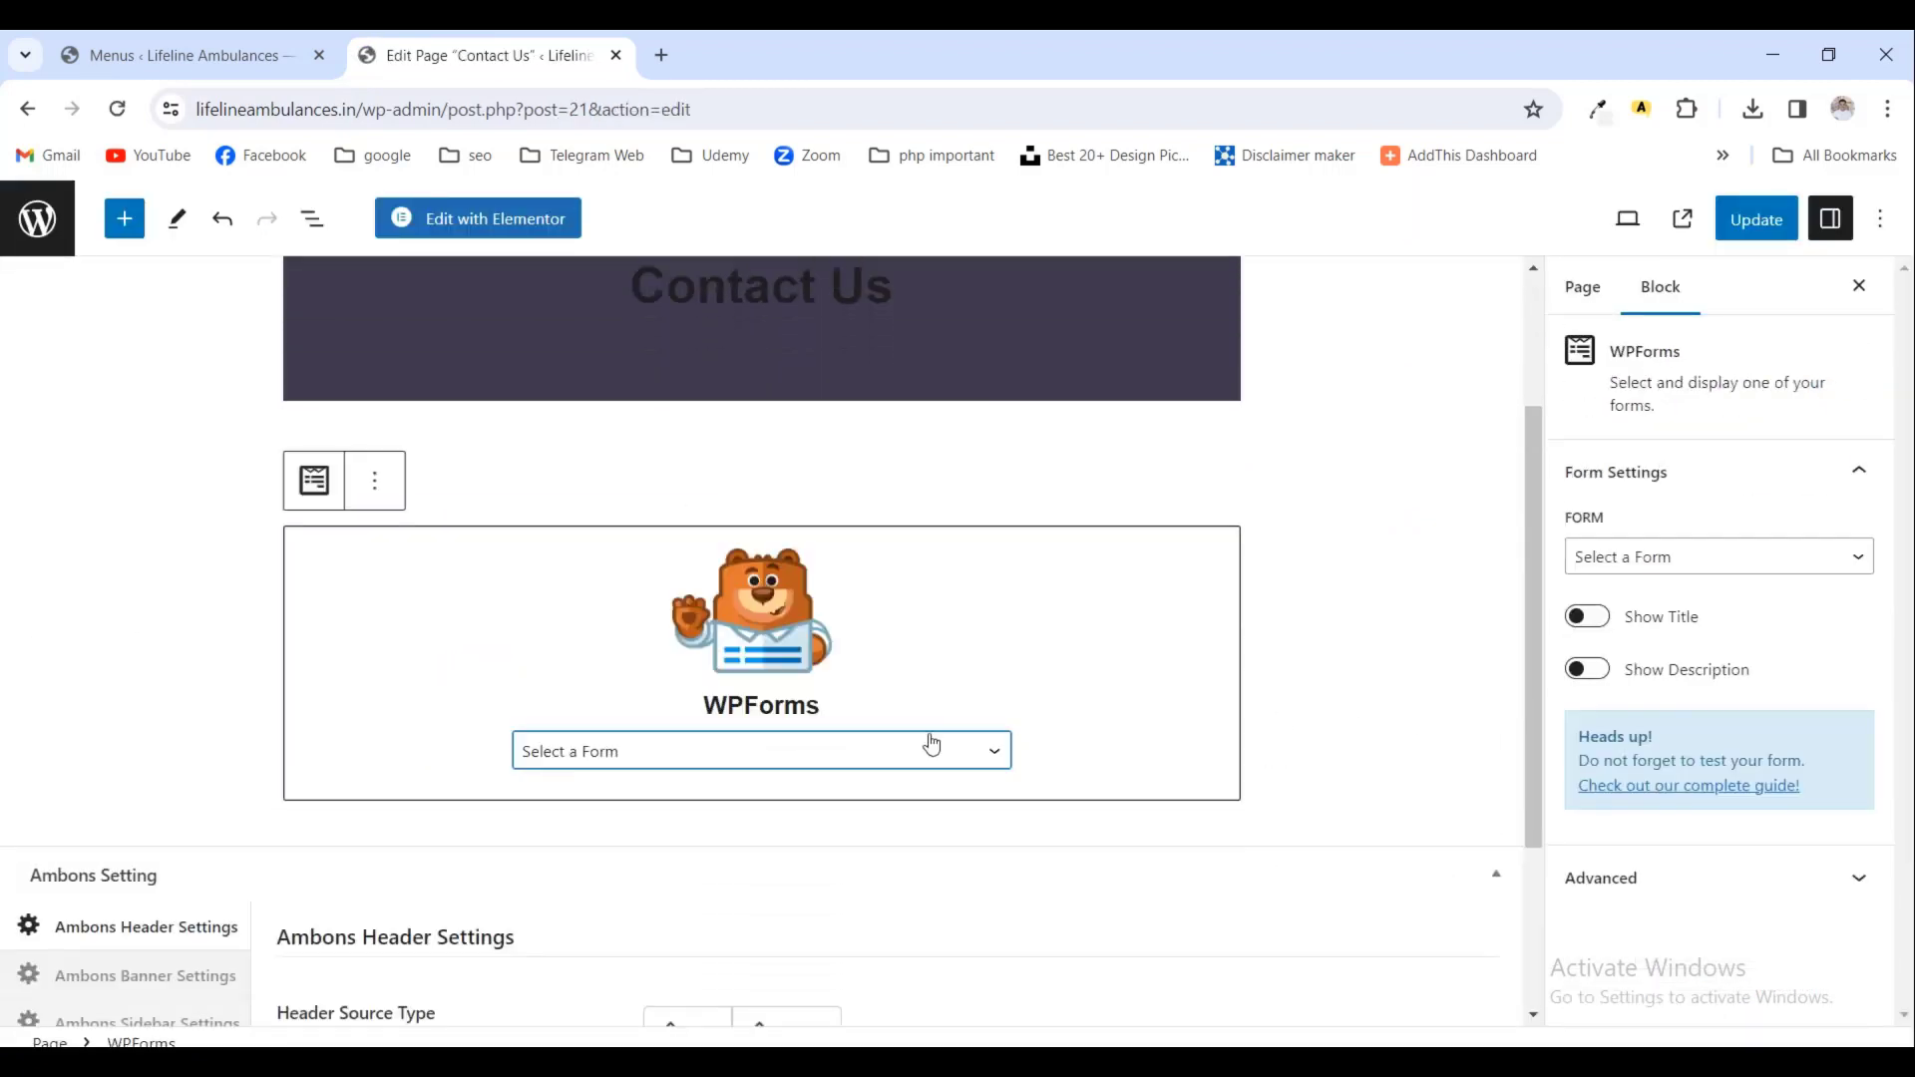
left_click(869, 753)
left_click(744, 808)
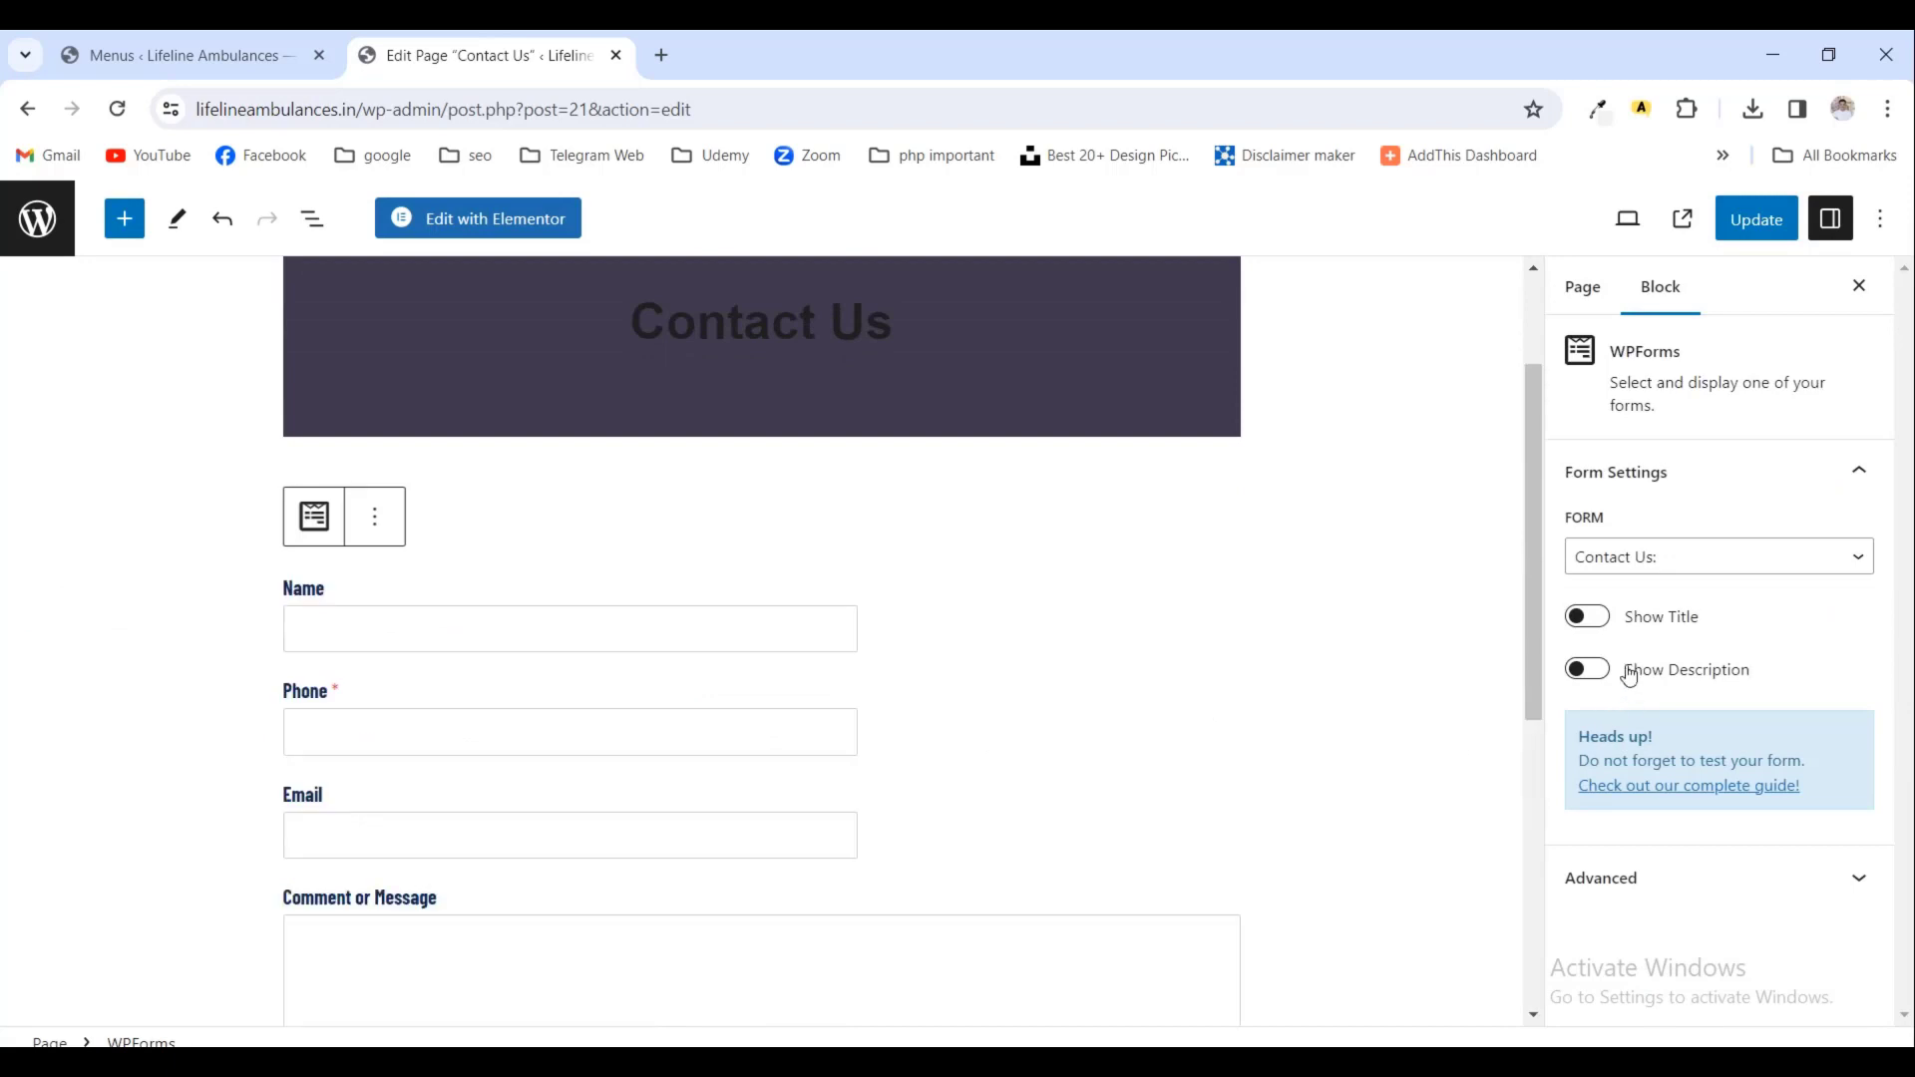
left_click(1599, 619)
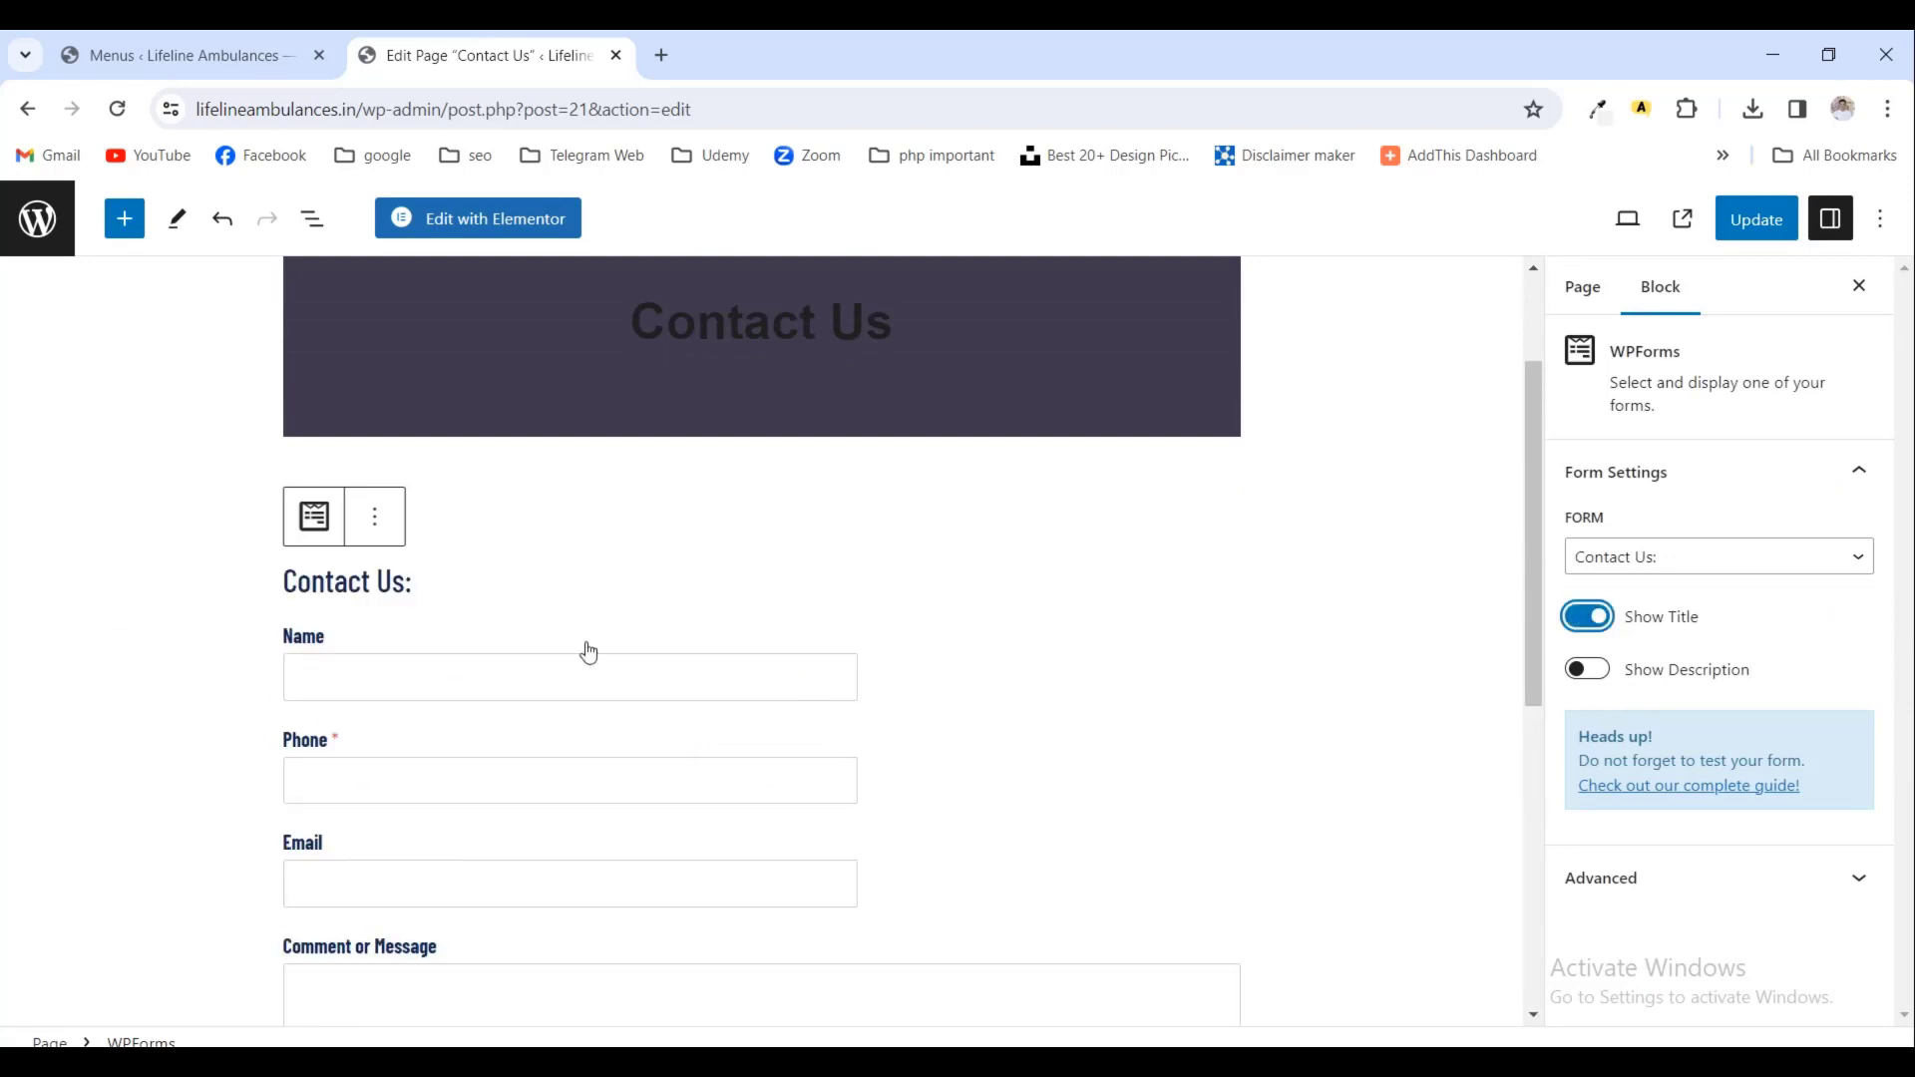
scroll(427, 675, "down", 5)
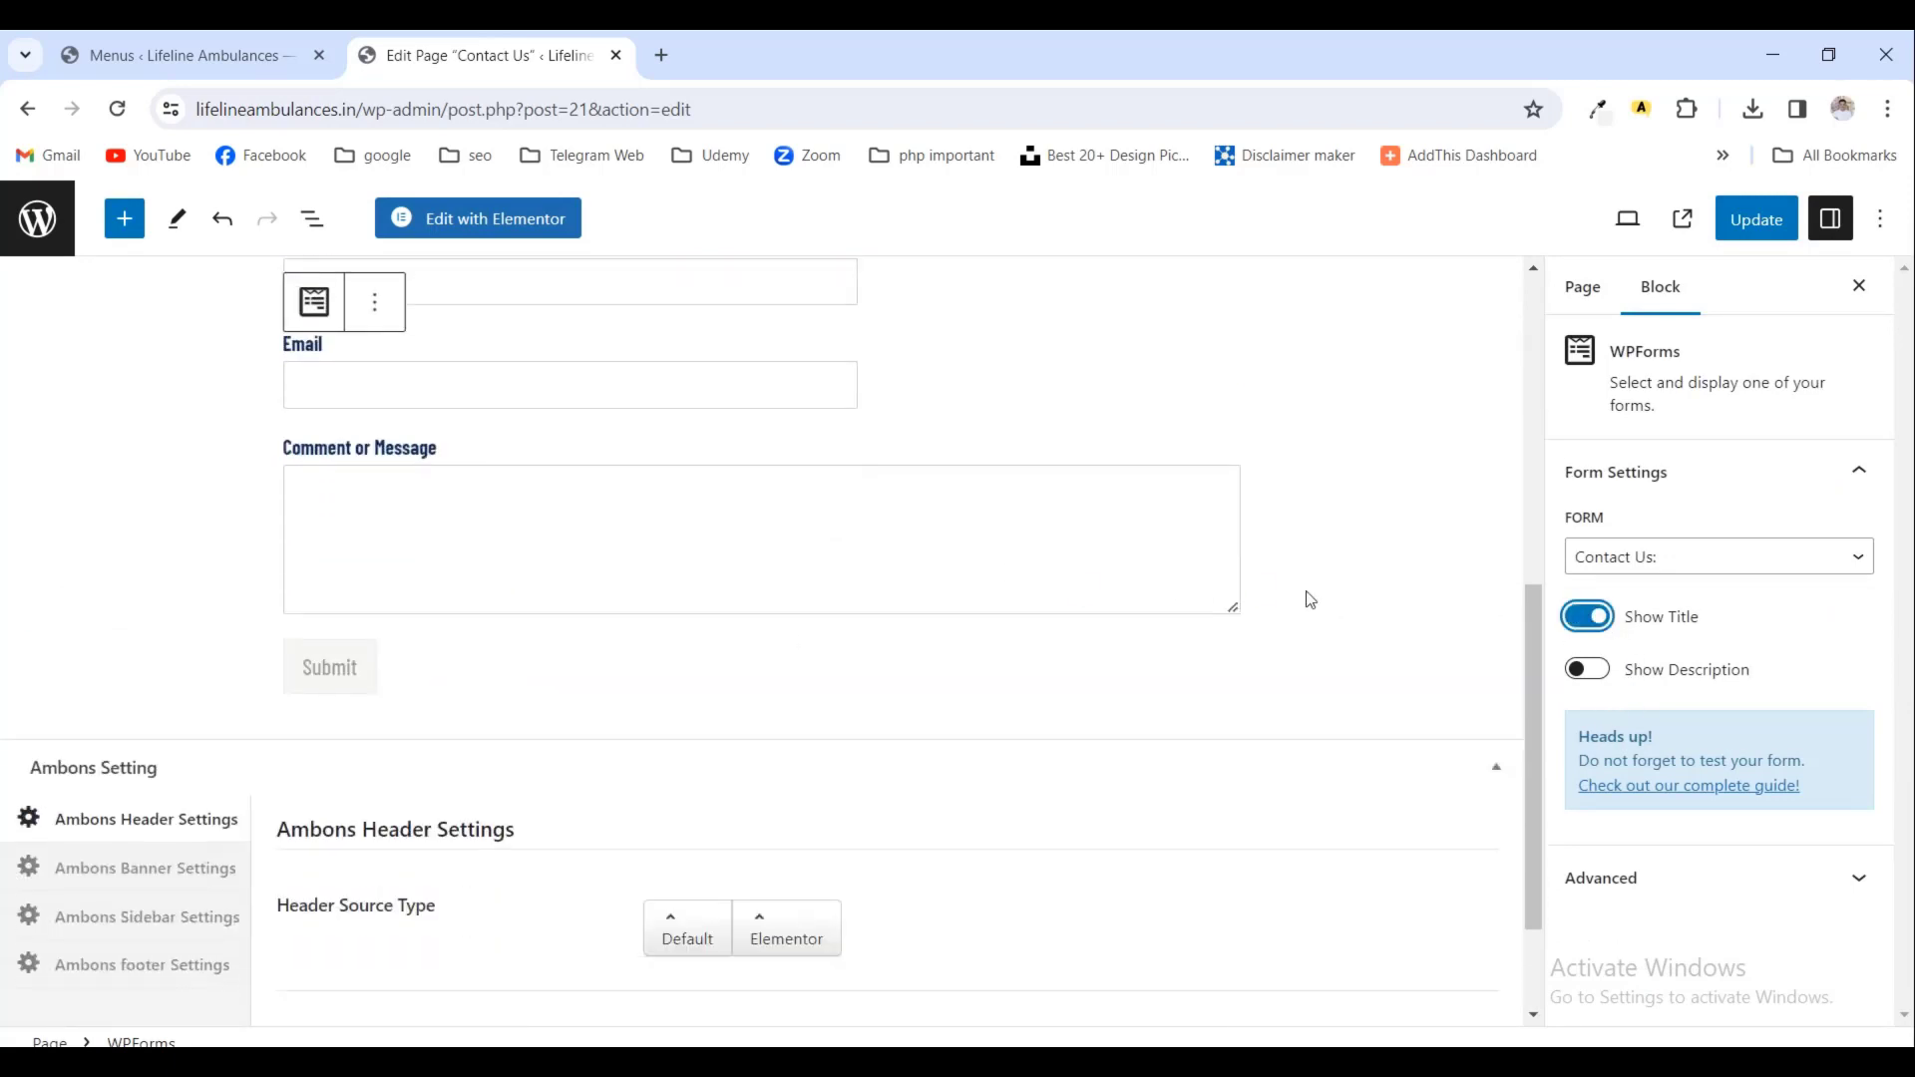
left_click(1757, 218)
- Add an empty paragraph block below the form
scroll(1051, 515, "up", 4)
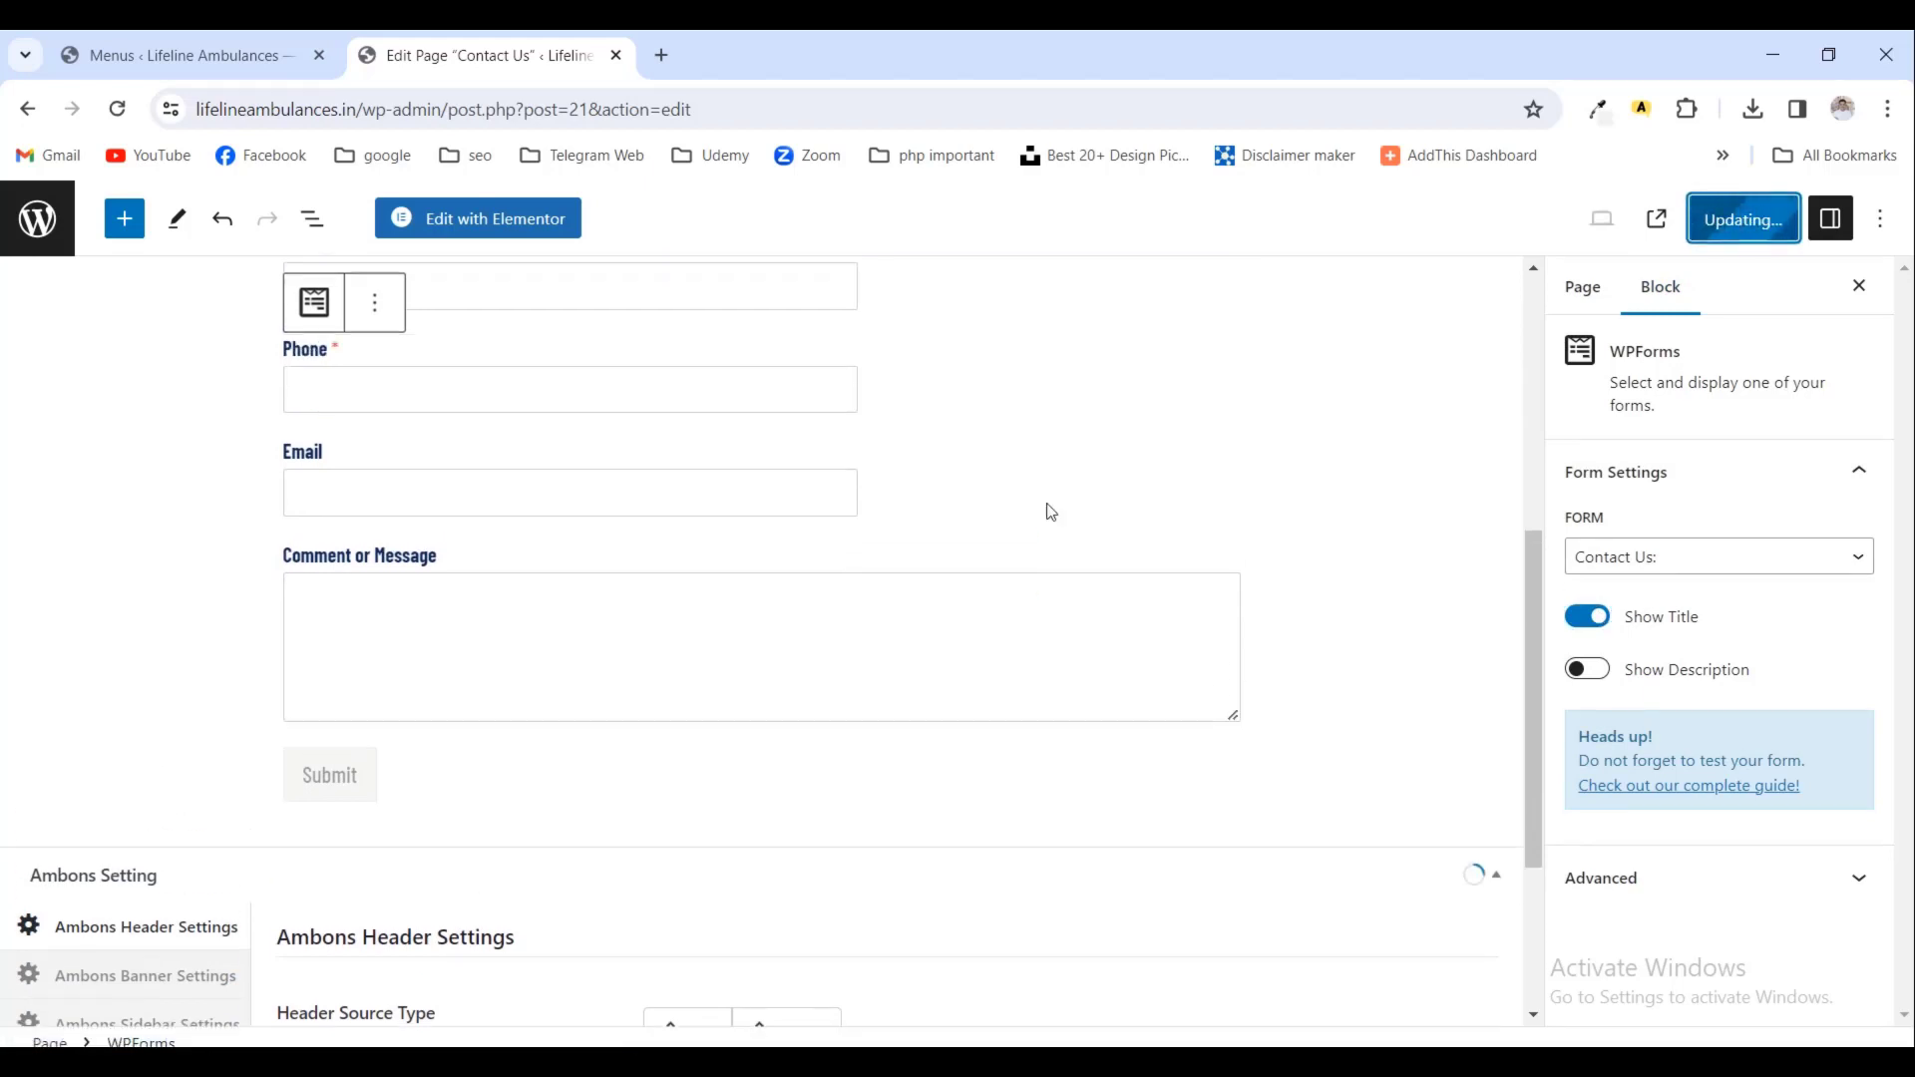
scroll(1048, 509, "up", 3)
scroll(1077, 544, "down", 5)
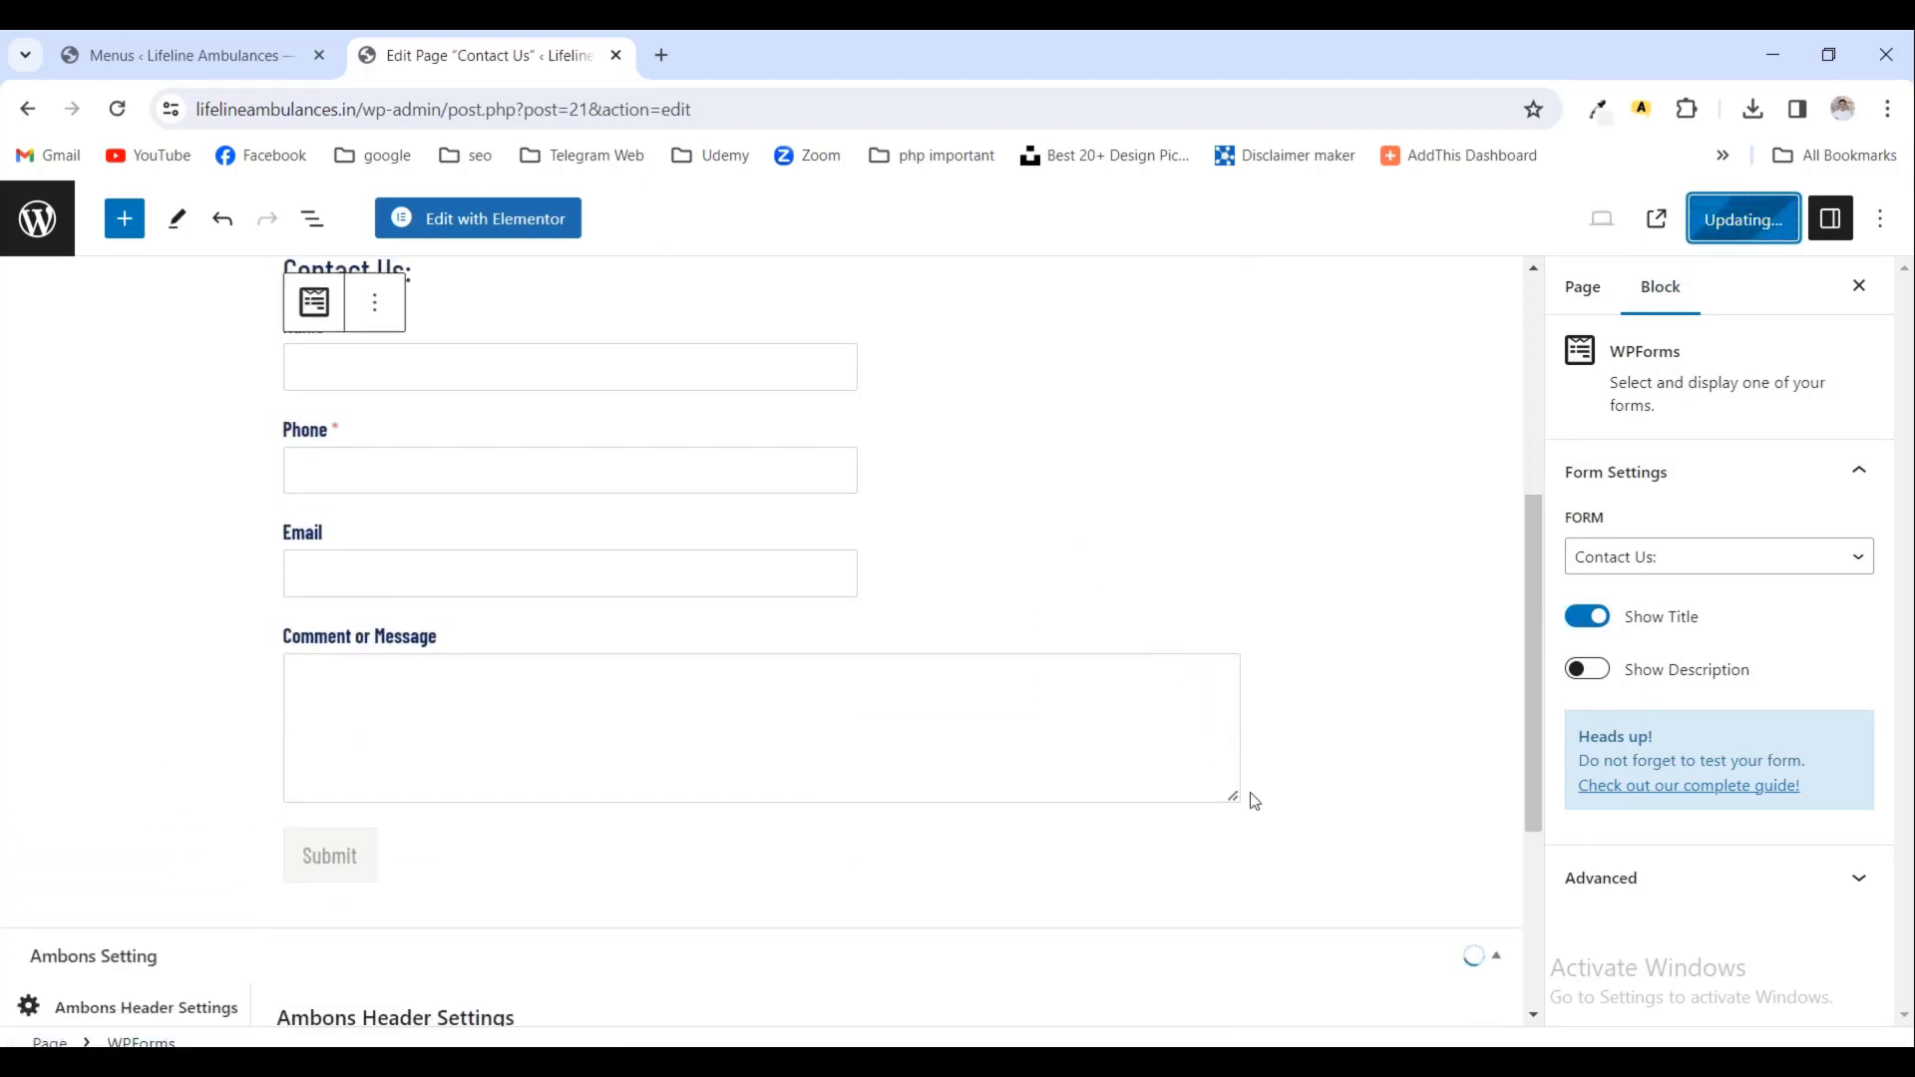
scroll(1261, 684, "down", 3)
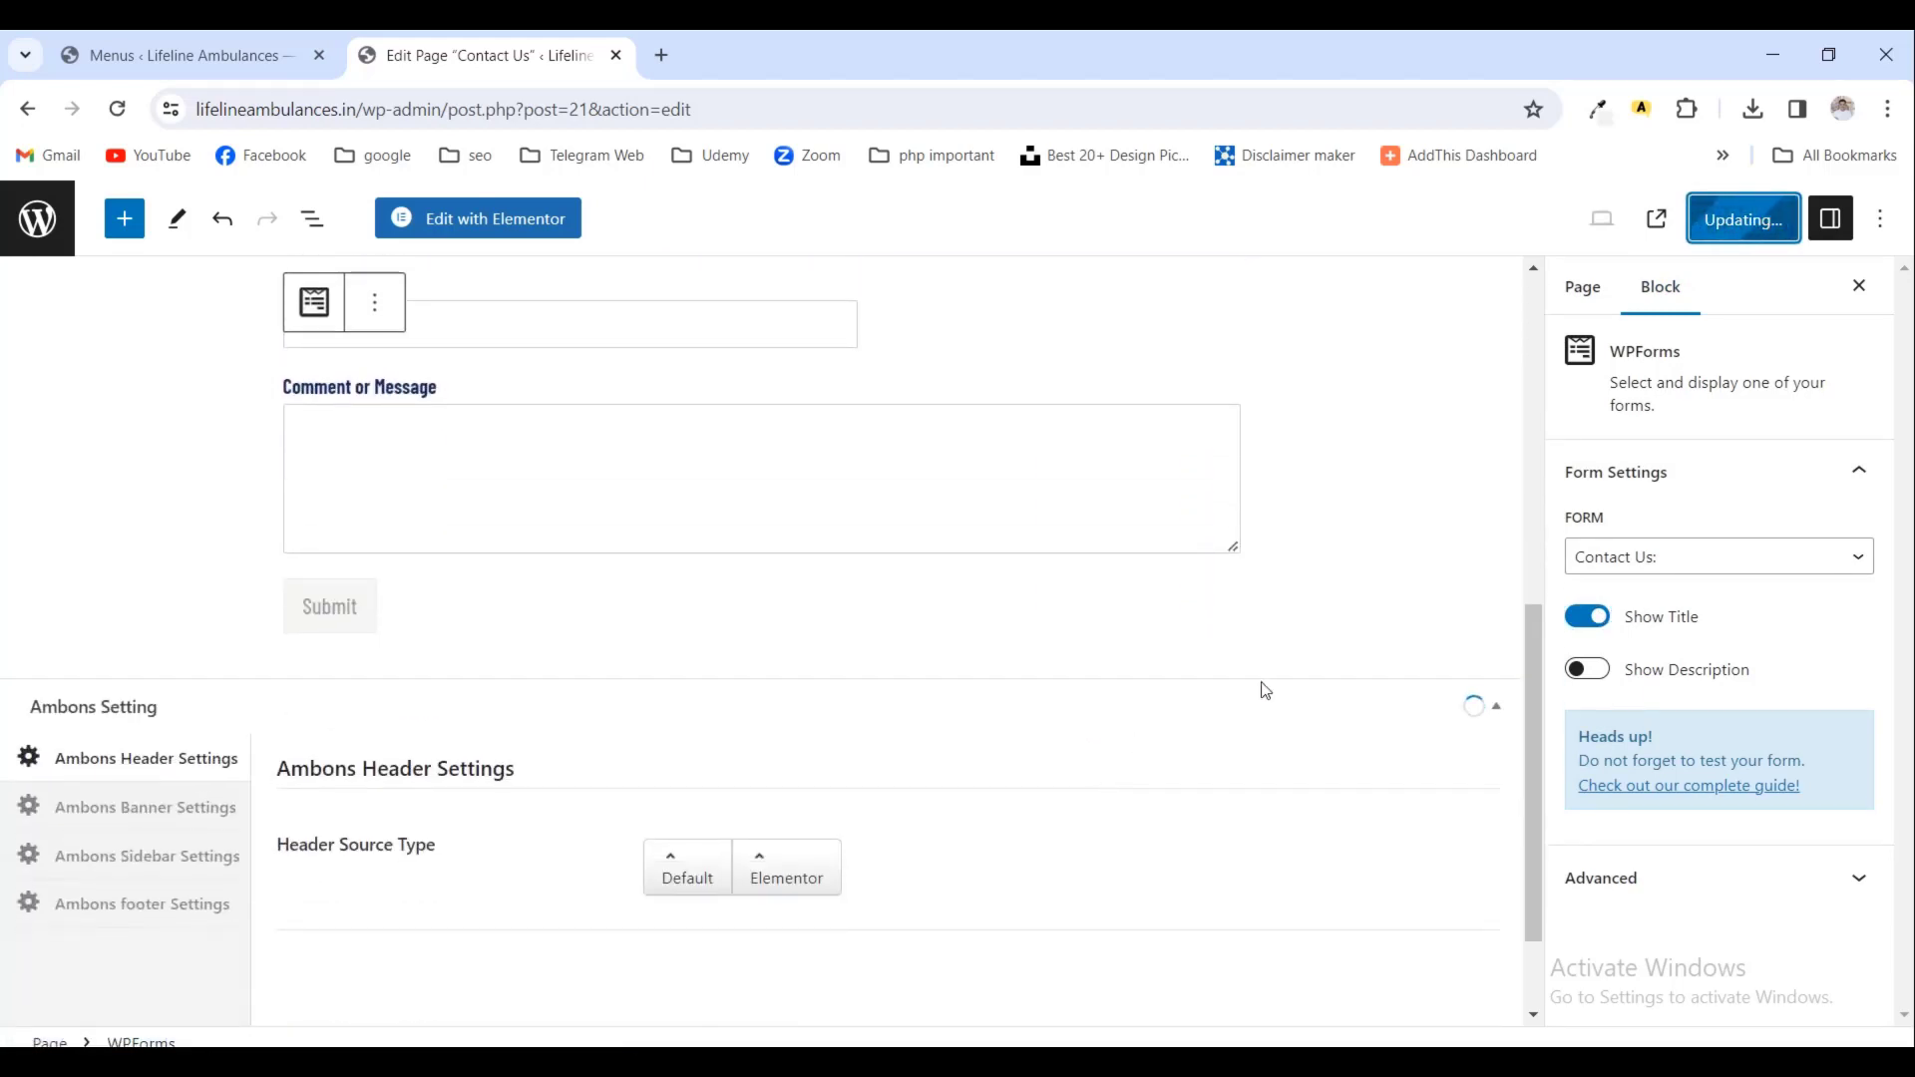
scroll(1257, 548, "up", 5)
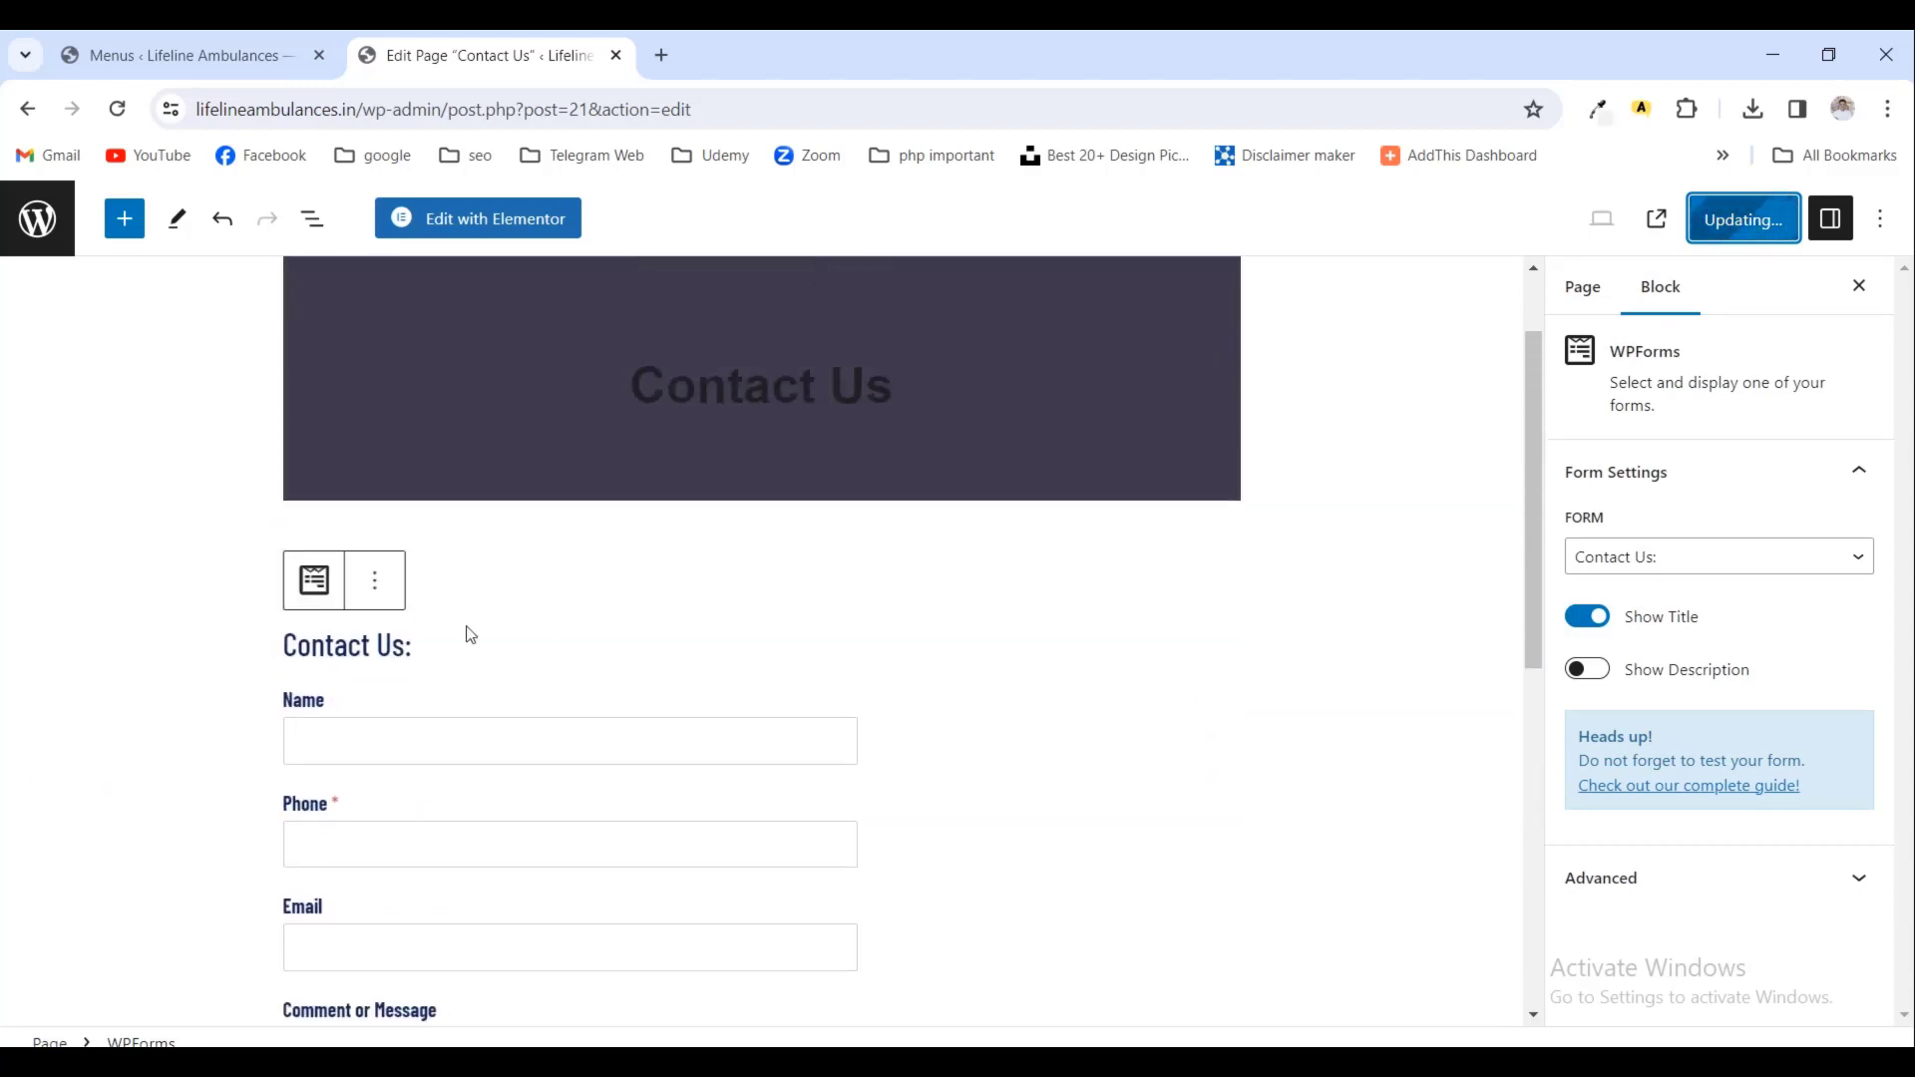
scroll(857, 596, "down", 6)
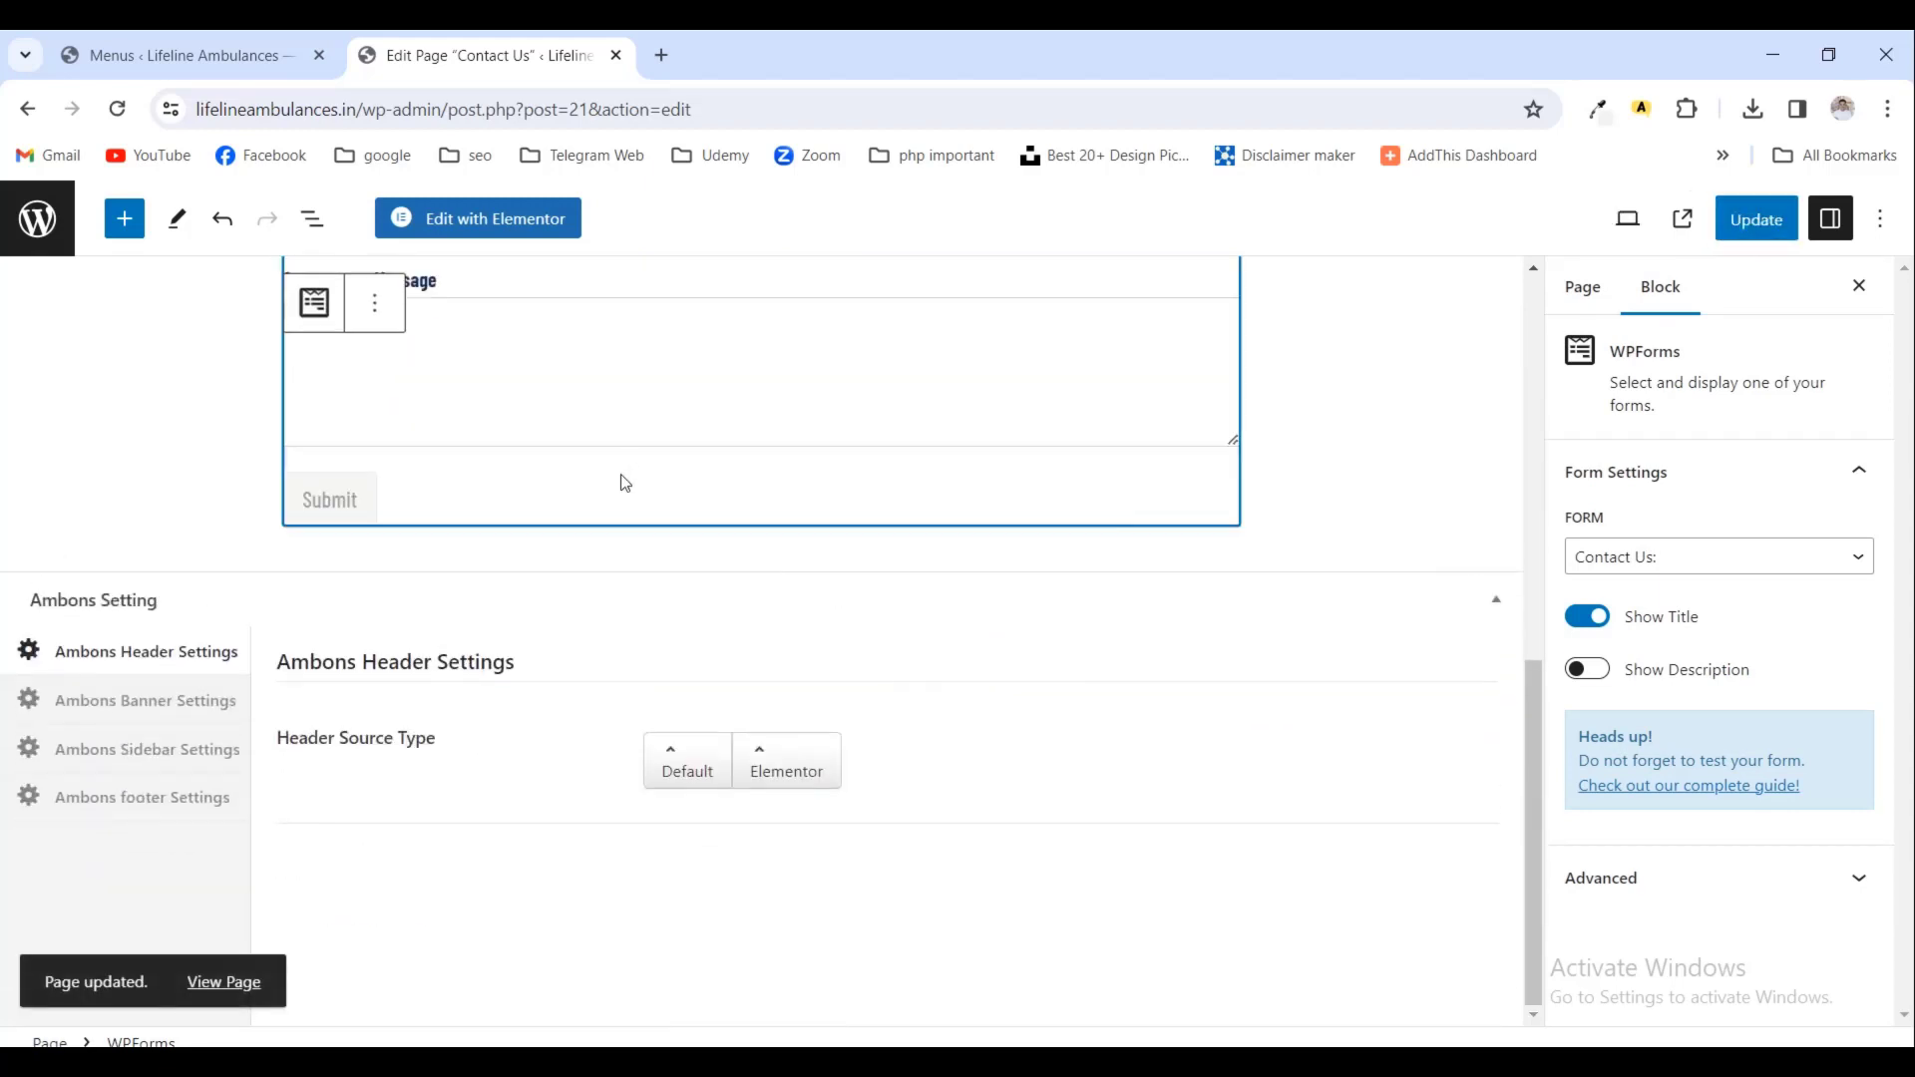
left_click(1273, 532)
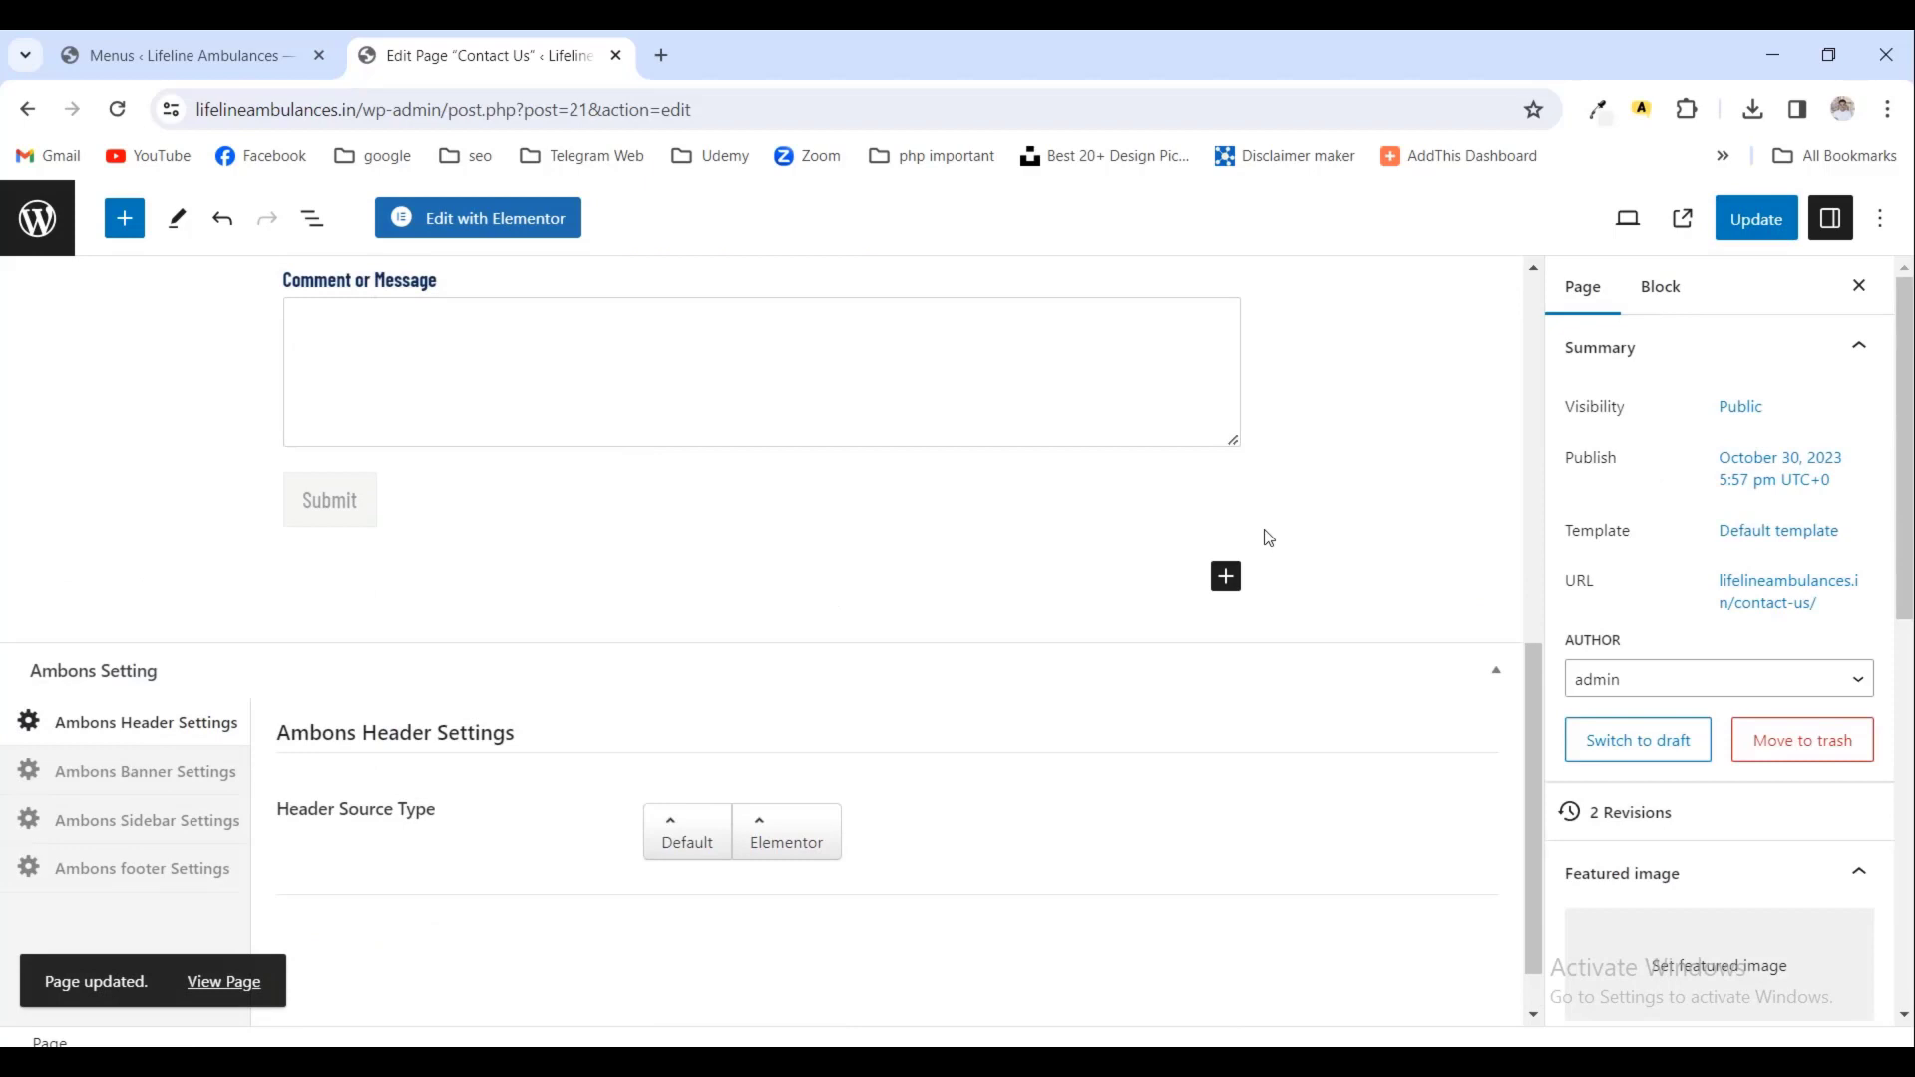
left_click(1227, 589)
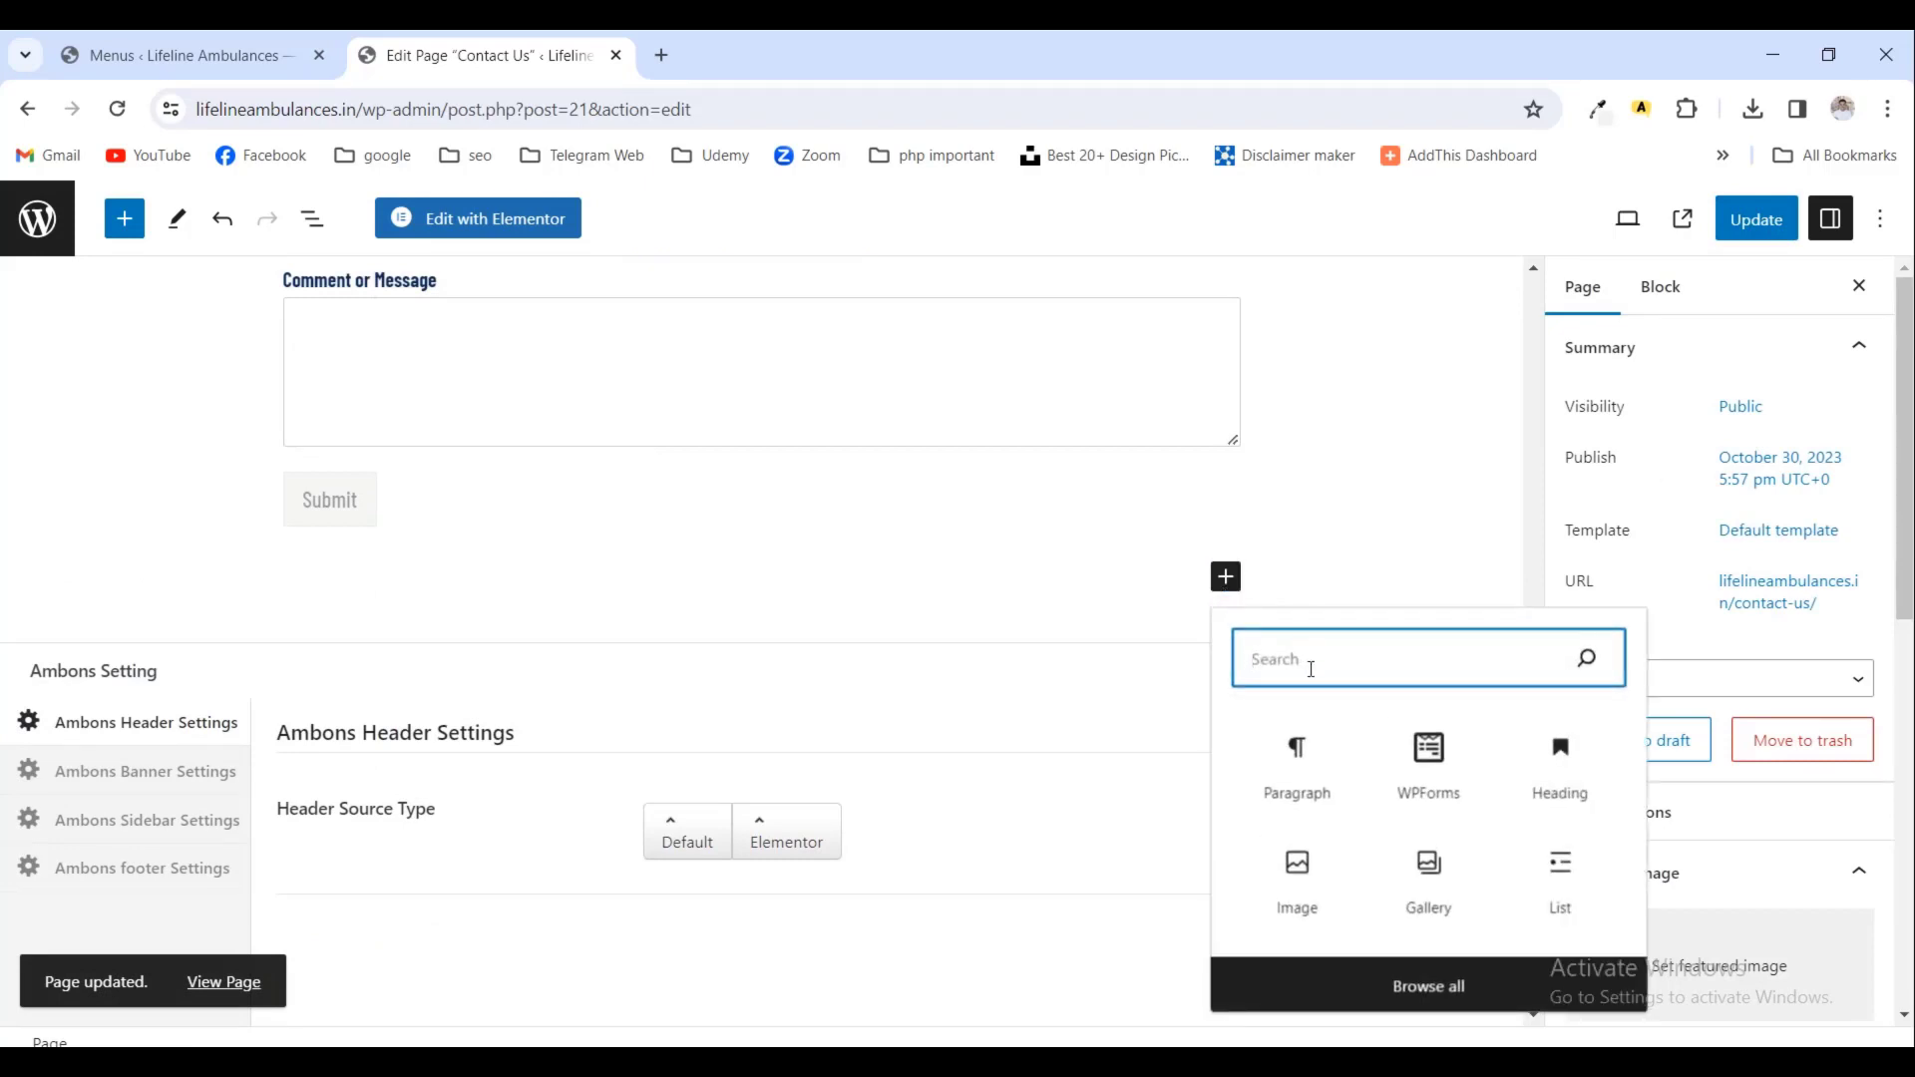
left_click(1181, 621)
left_click(1172, 584)
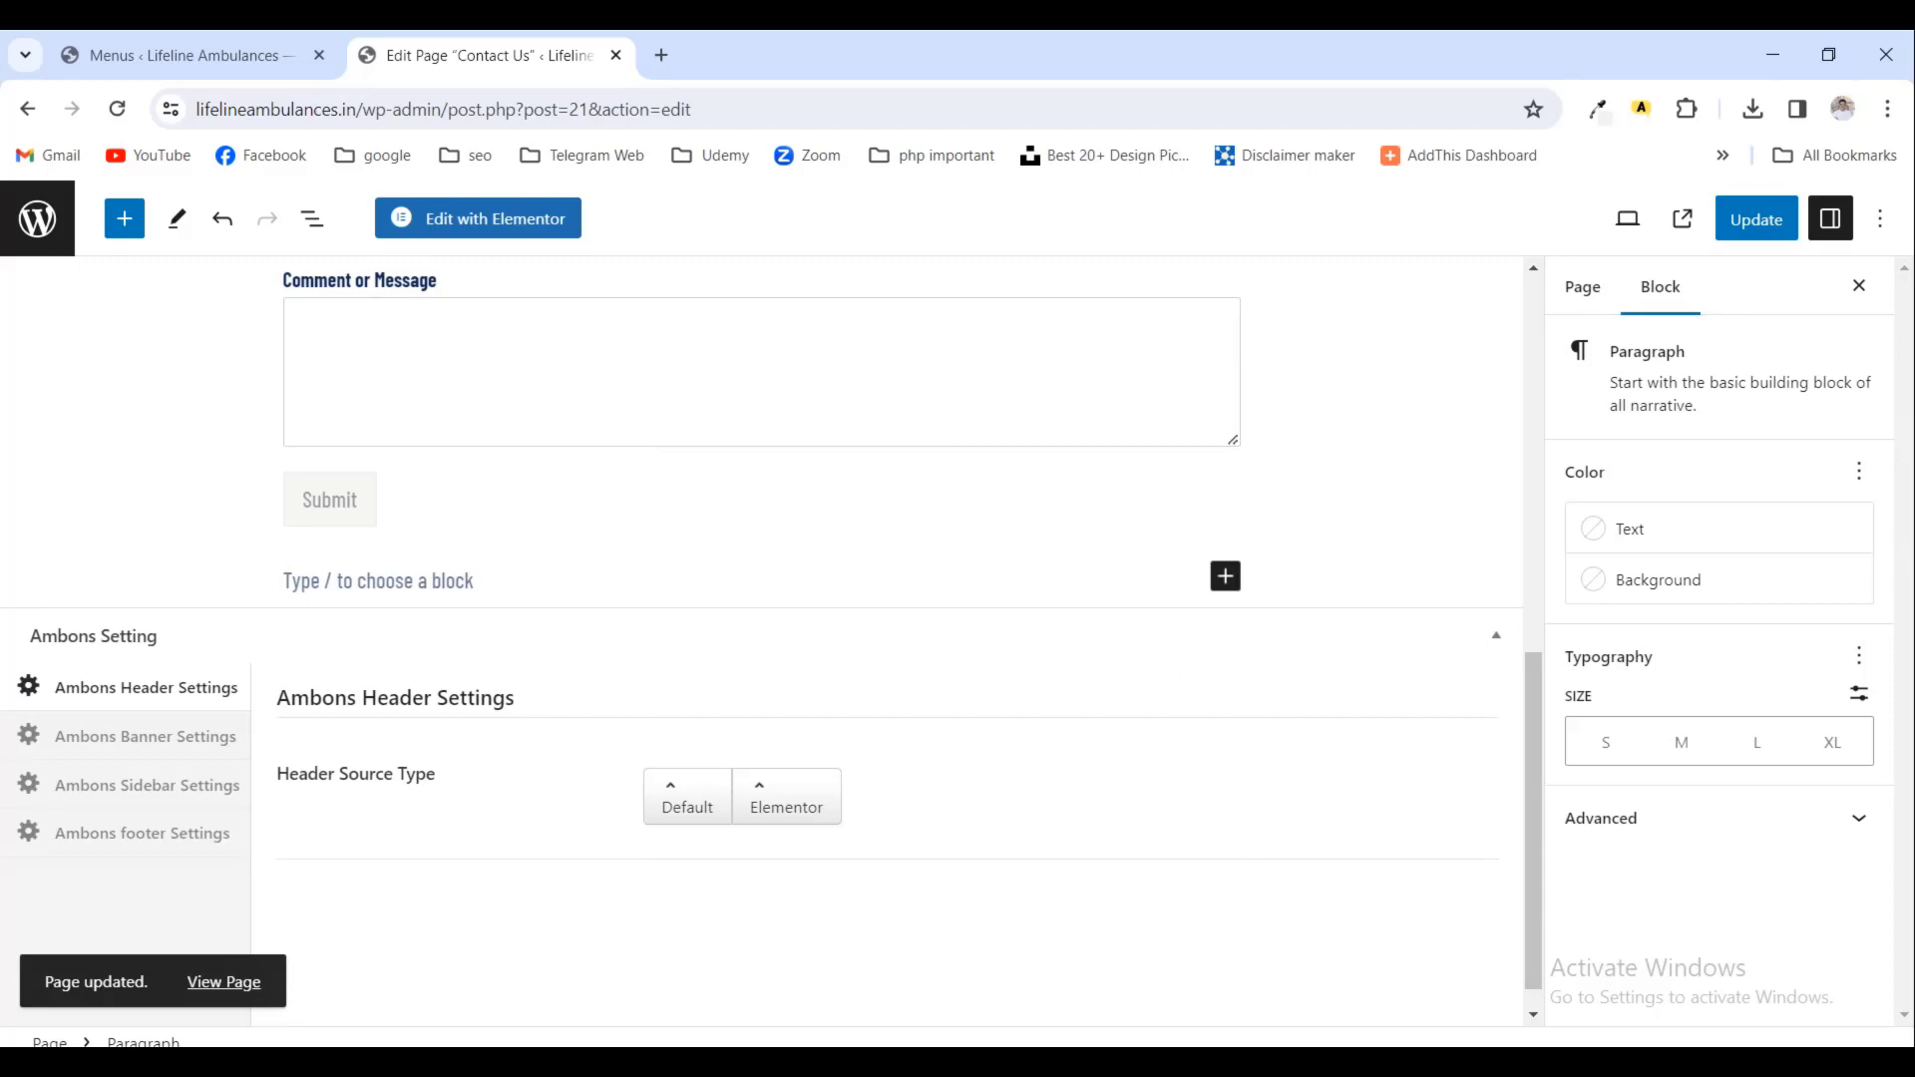
- Select the name, website, cell and address lines in the notes, then return to the empty paragraph
key("alt+Tab")
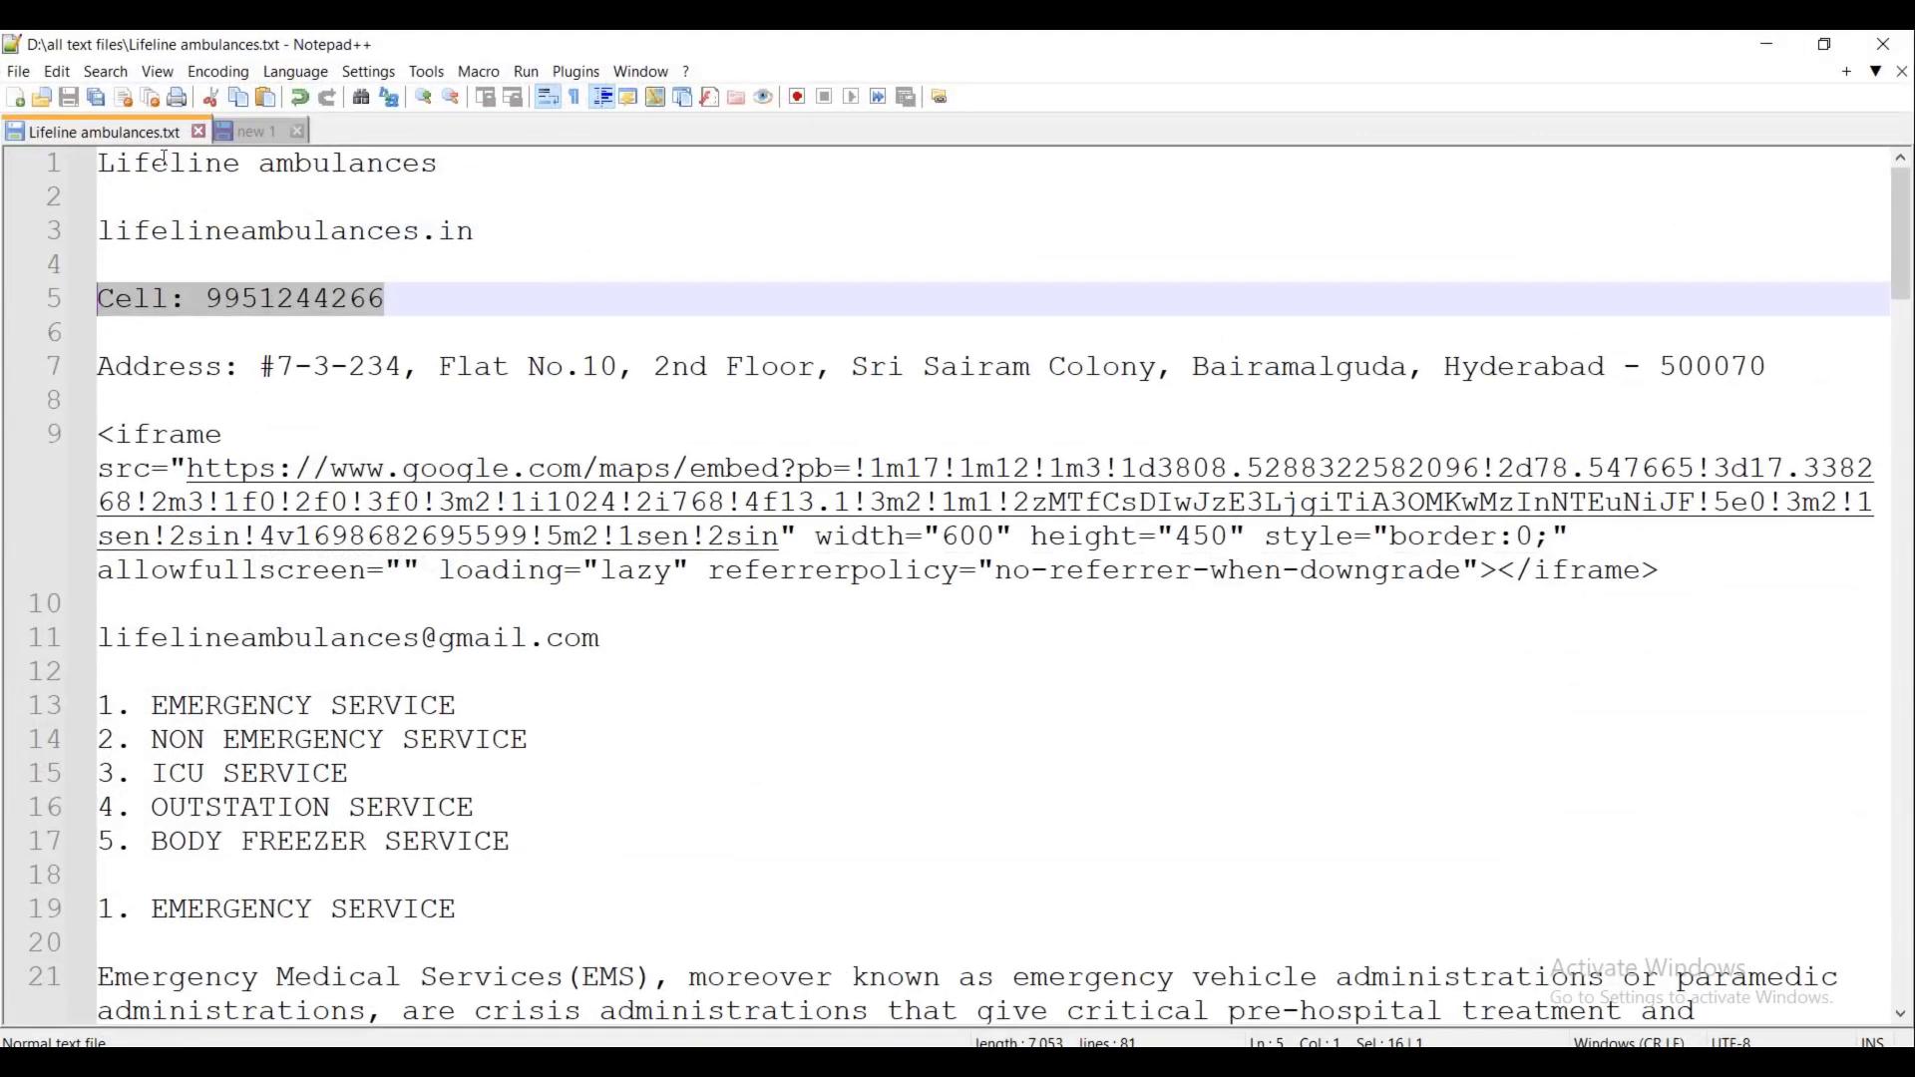
left_click_drag(110, 159, 1845, 357)
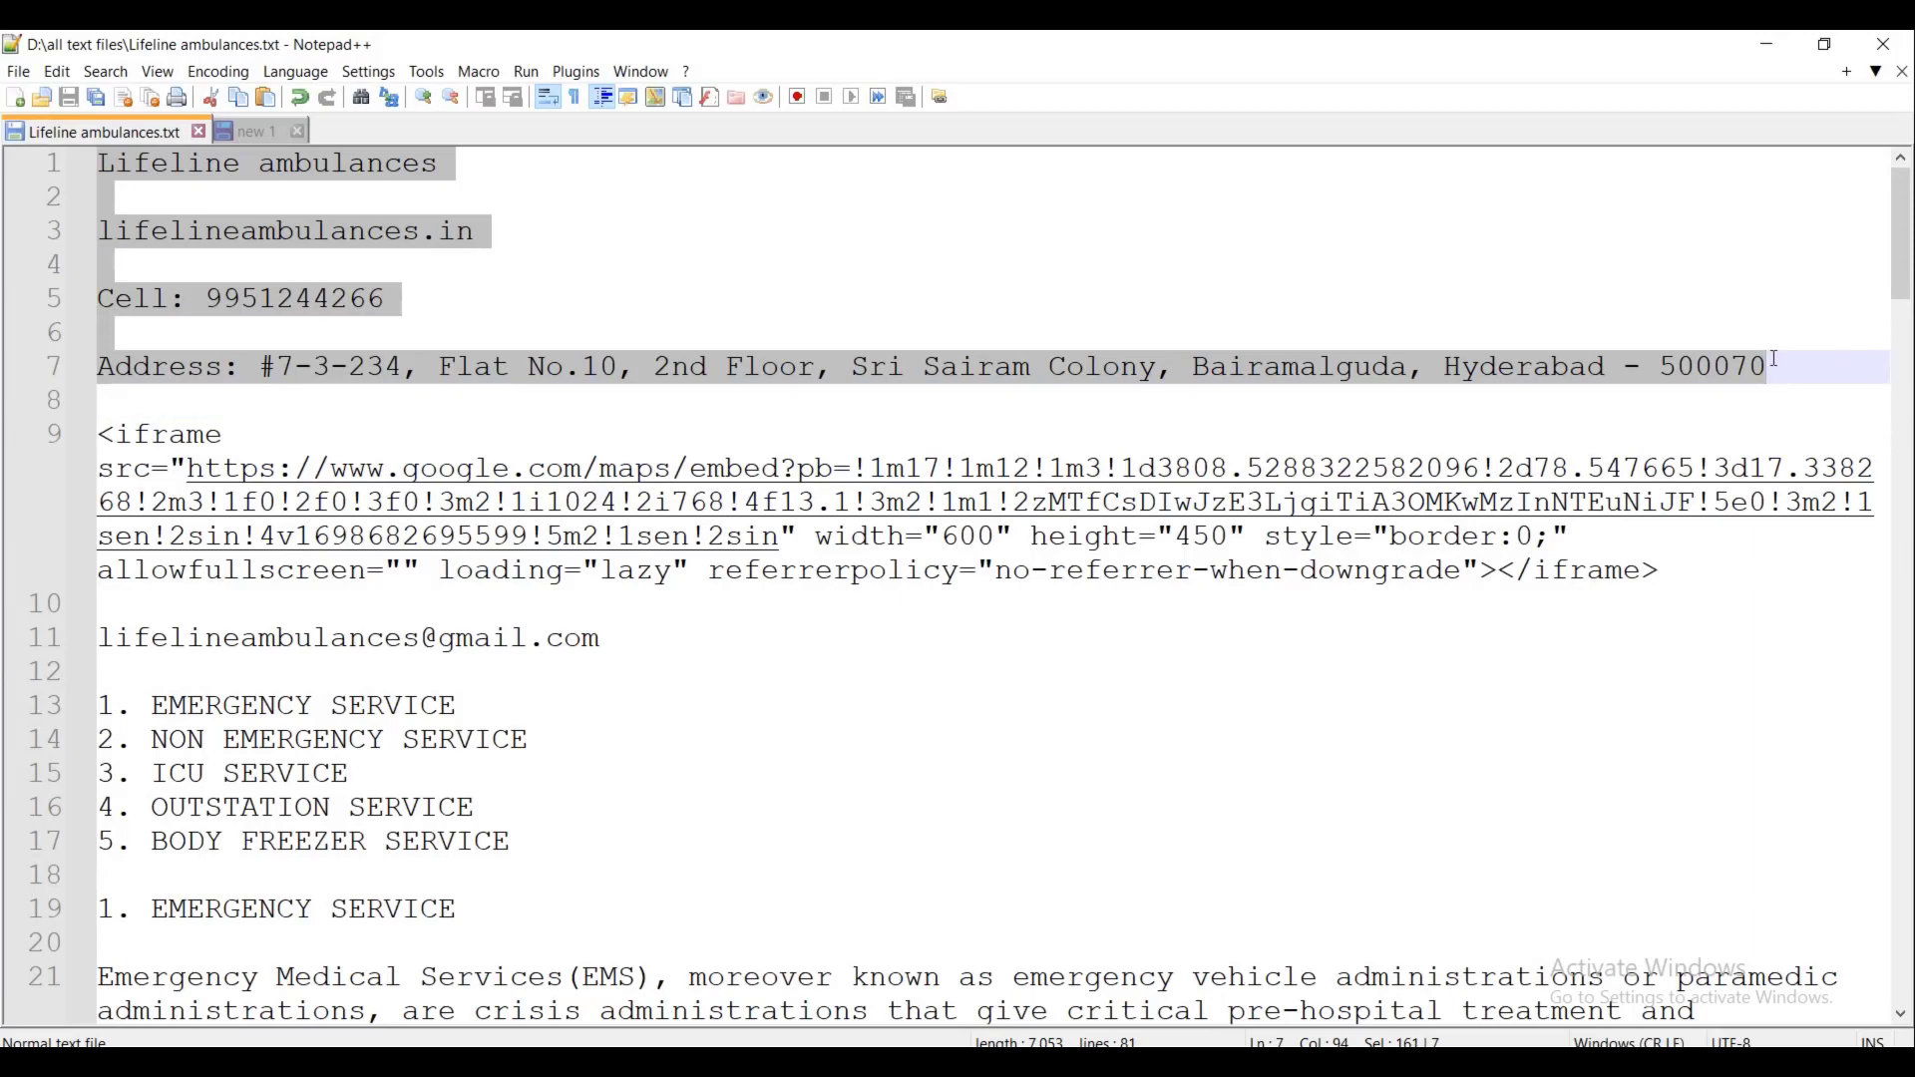
left_click(1769, 44)
left_click(385, 594)
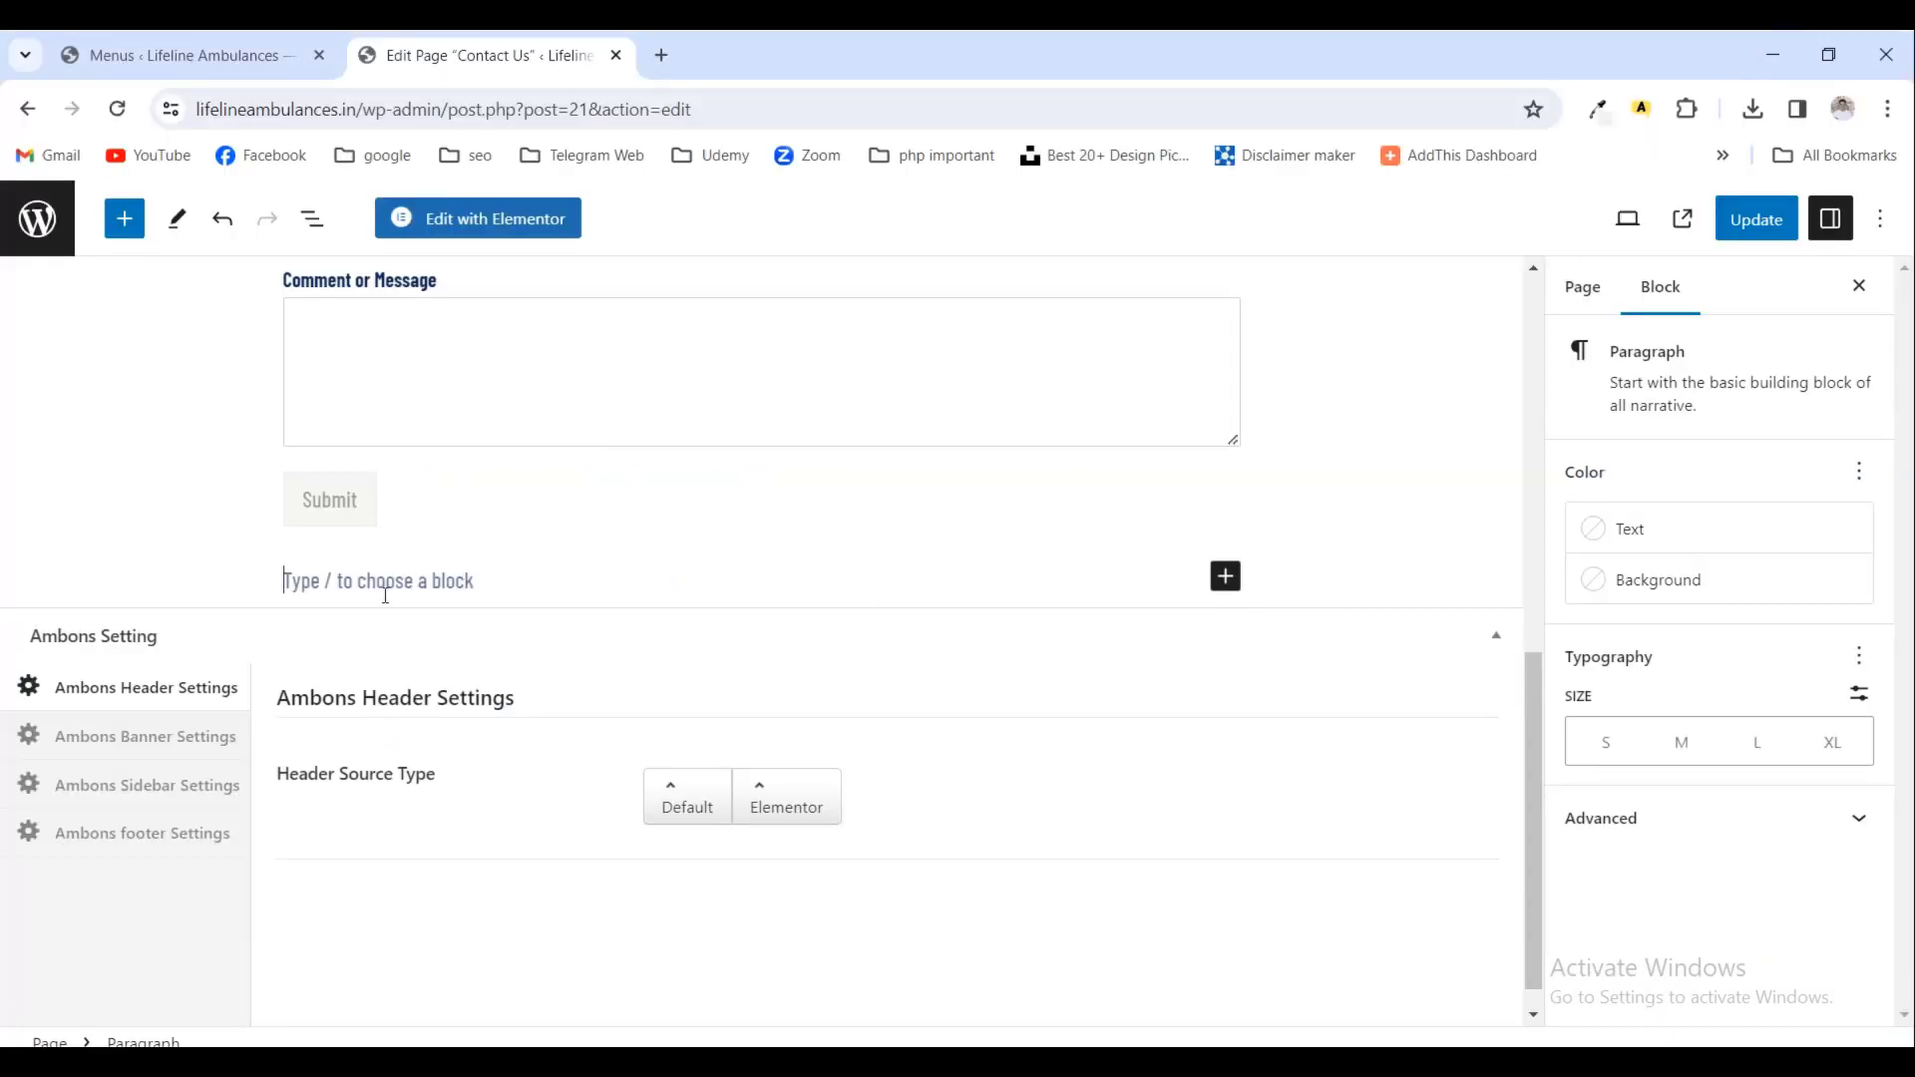
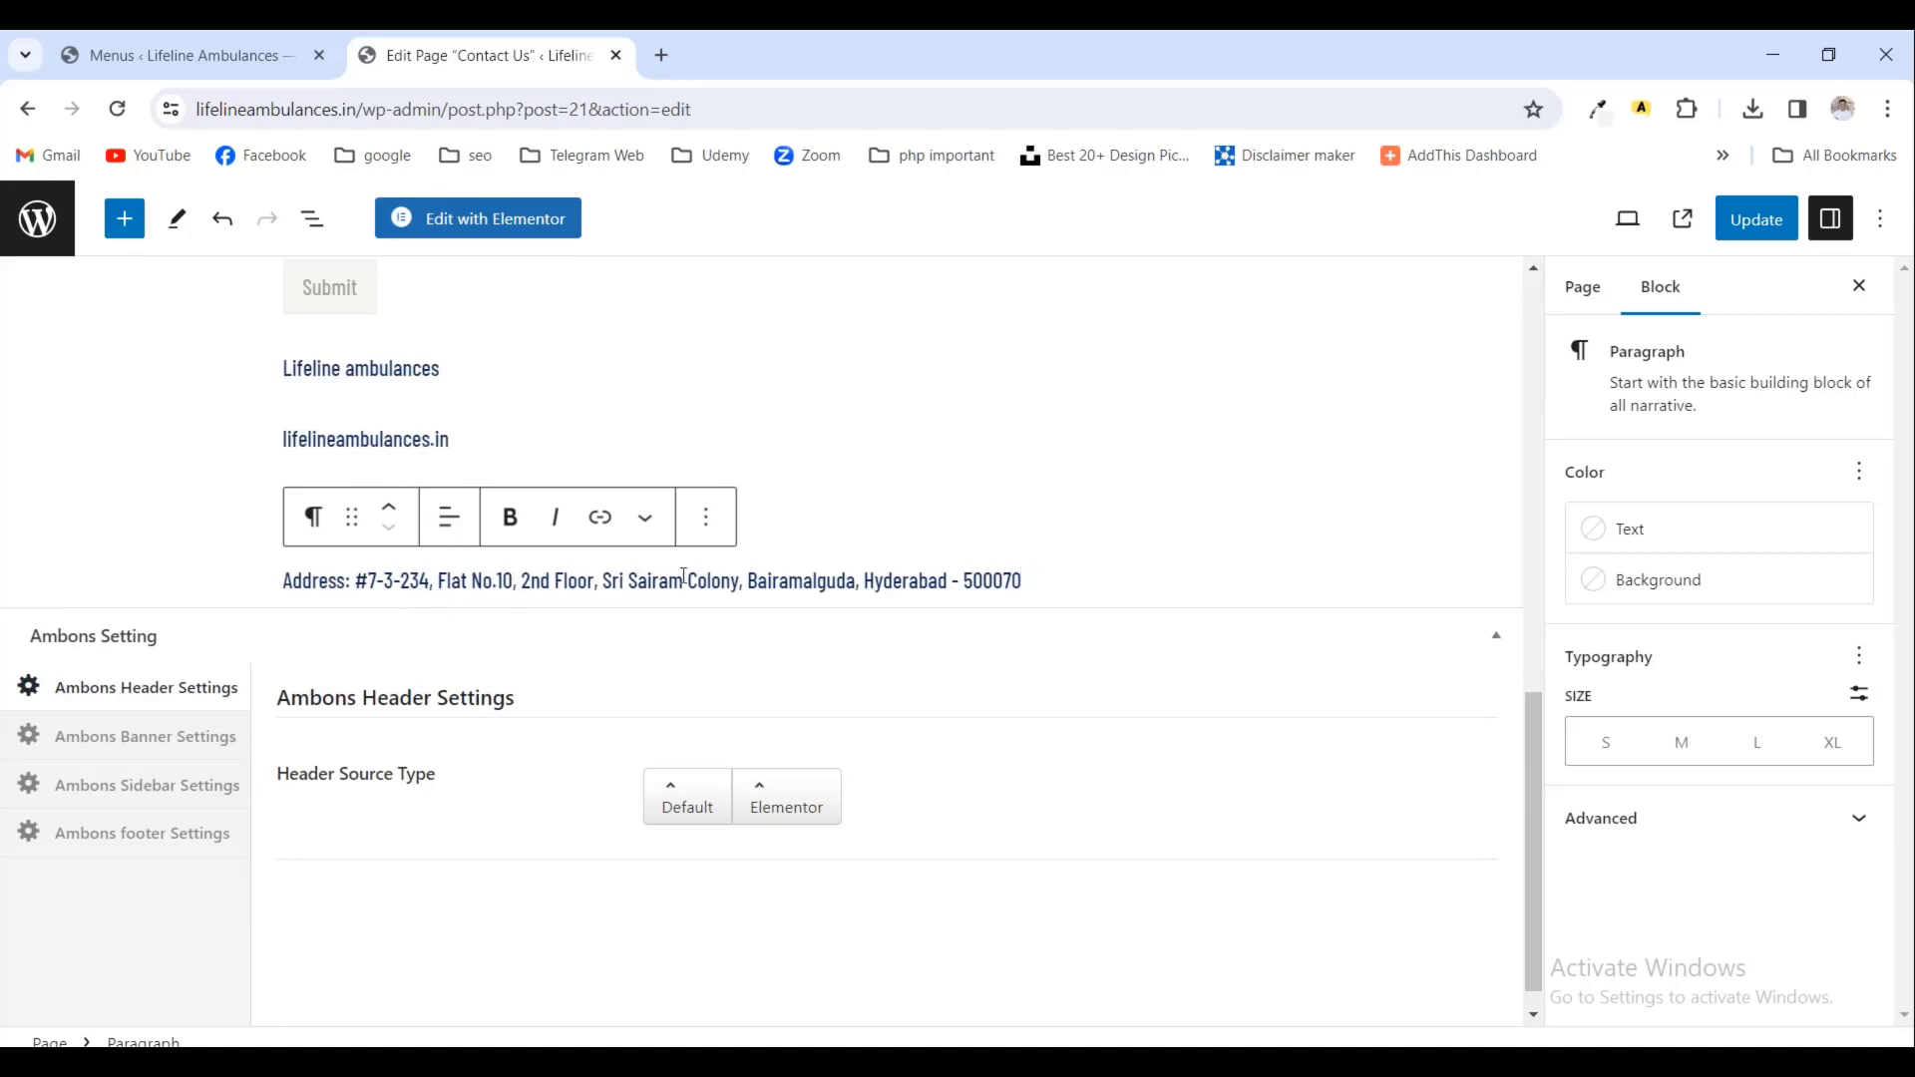
- Paste the contact details, put the site name and web address on separate lines, and update
scroll(711, 581, "down", 1)
scroll(722, 576, "up", 1)
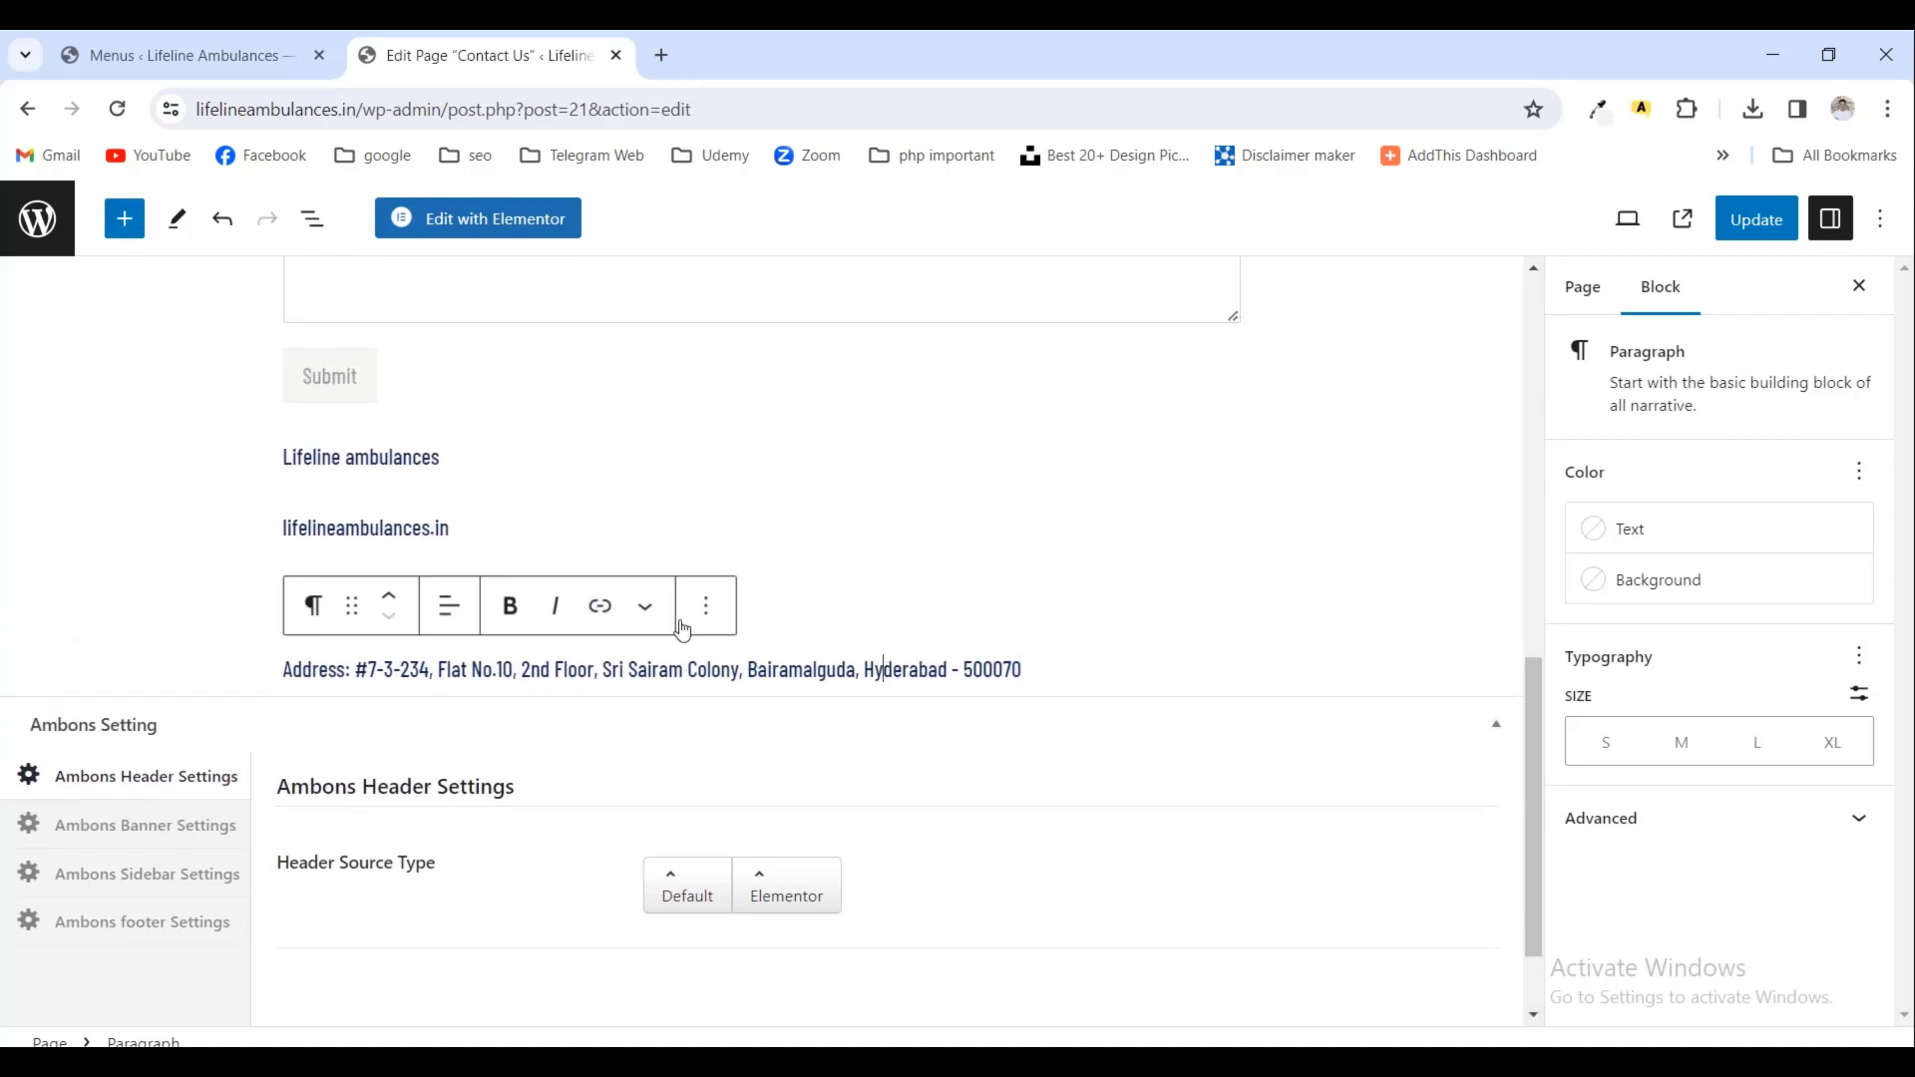
left_click(468, 464)
key("Delete")
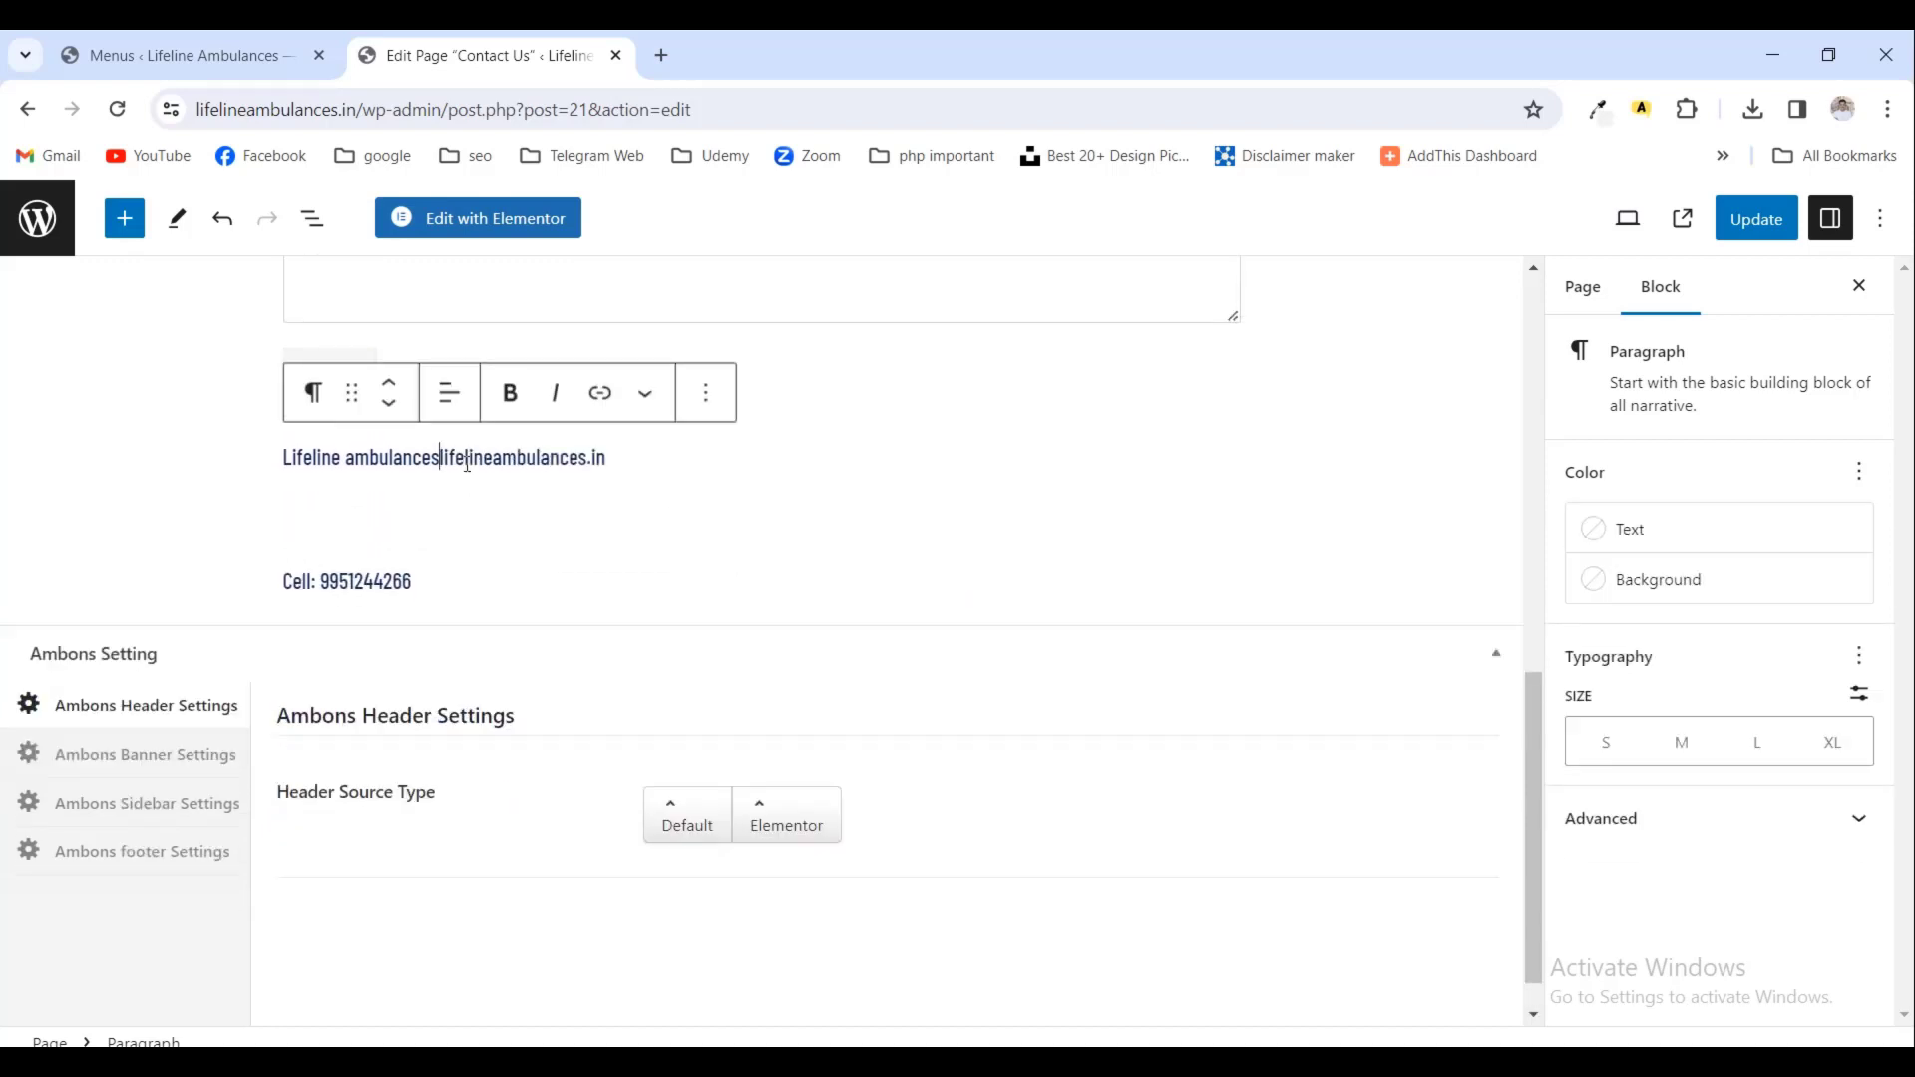
key("Return")
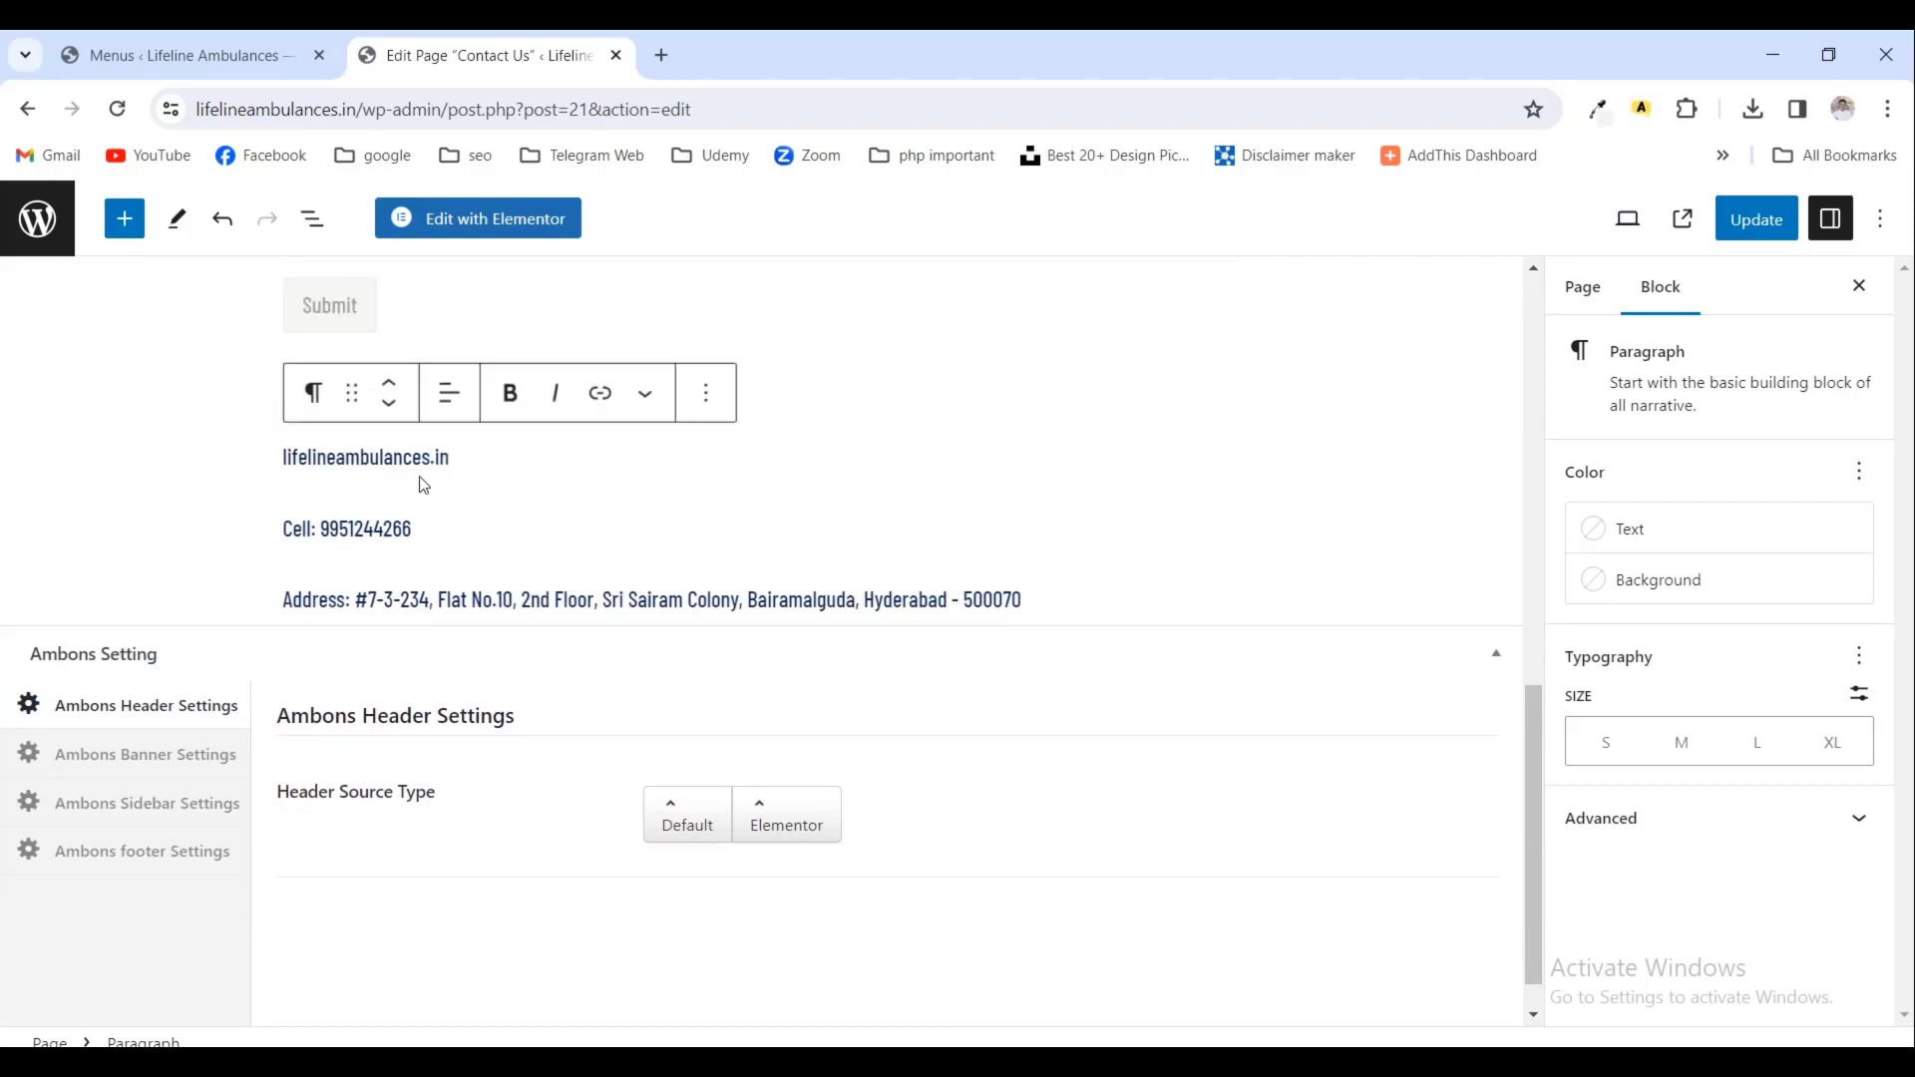
scroll(477, 586, "up", 2)
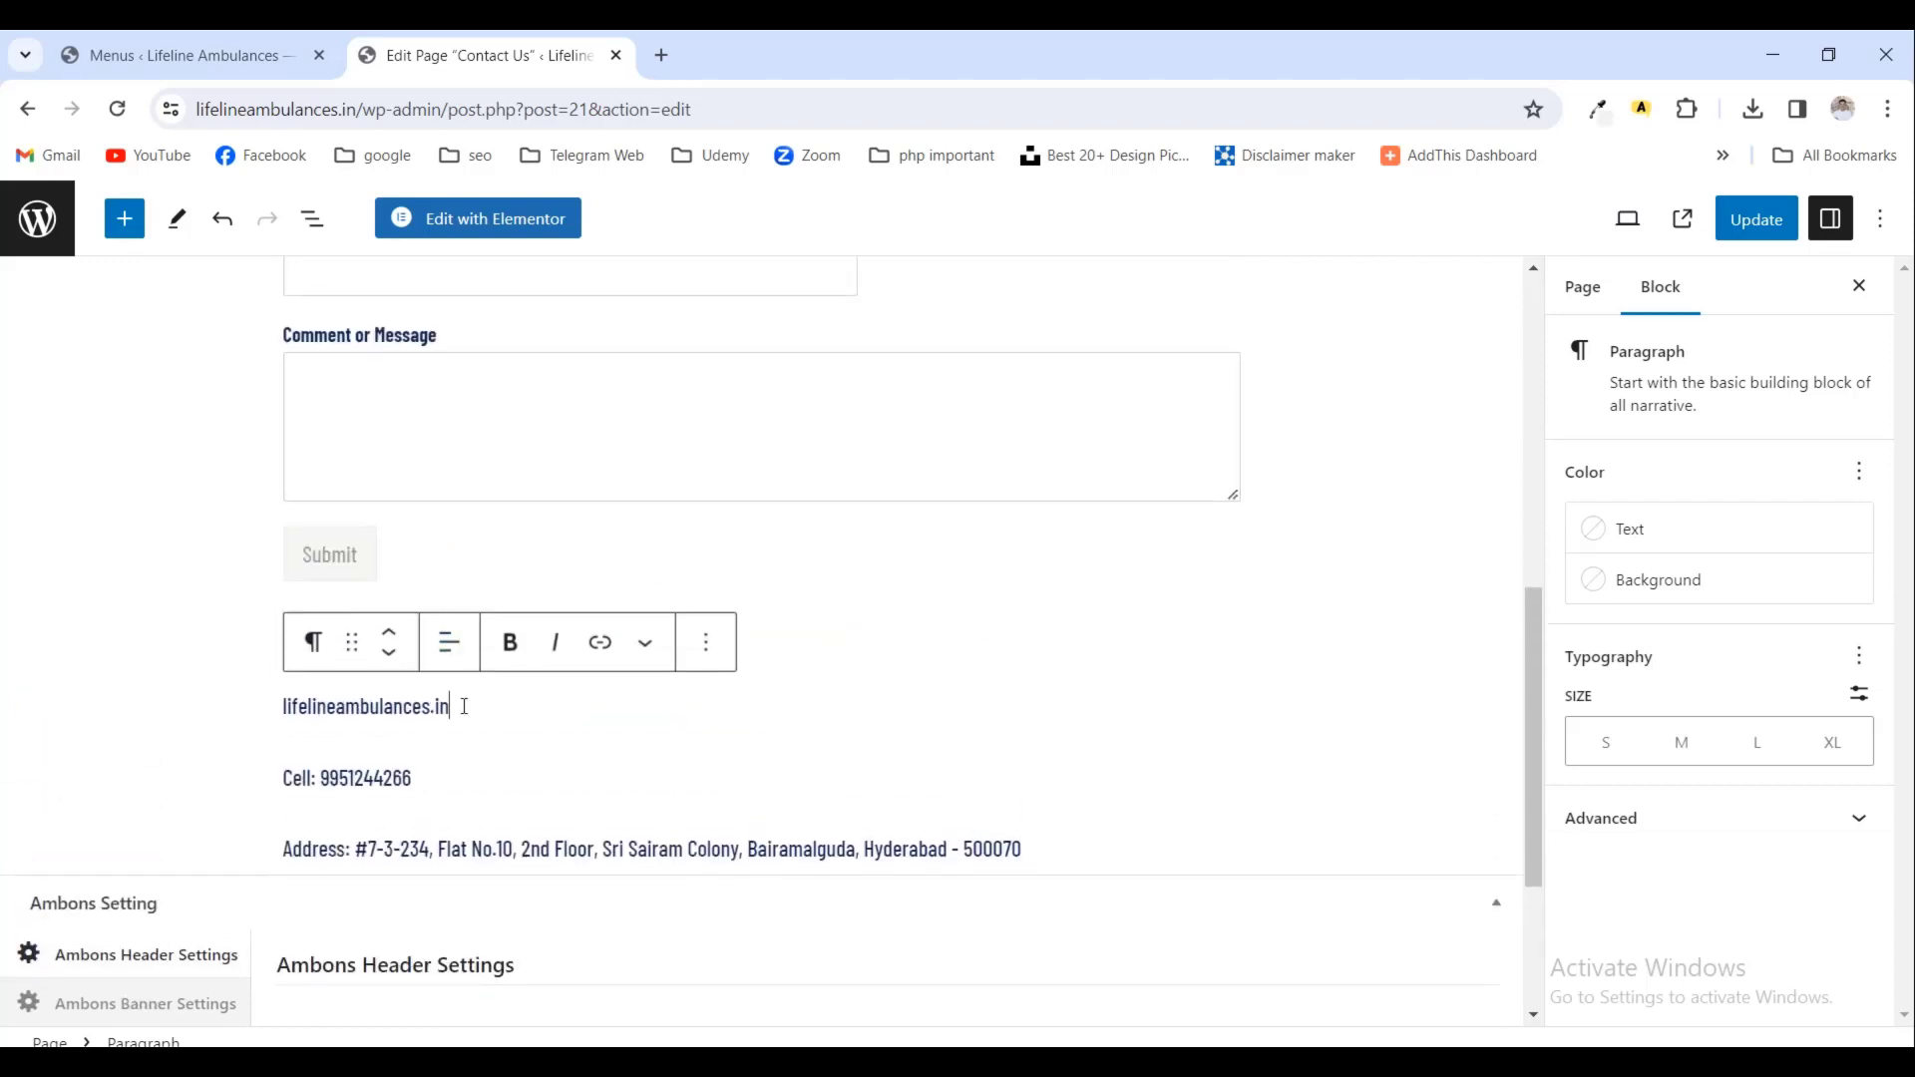
left_click(449, 767)
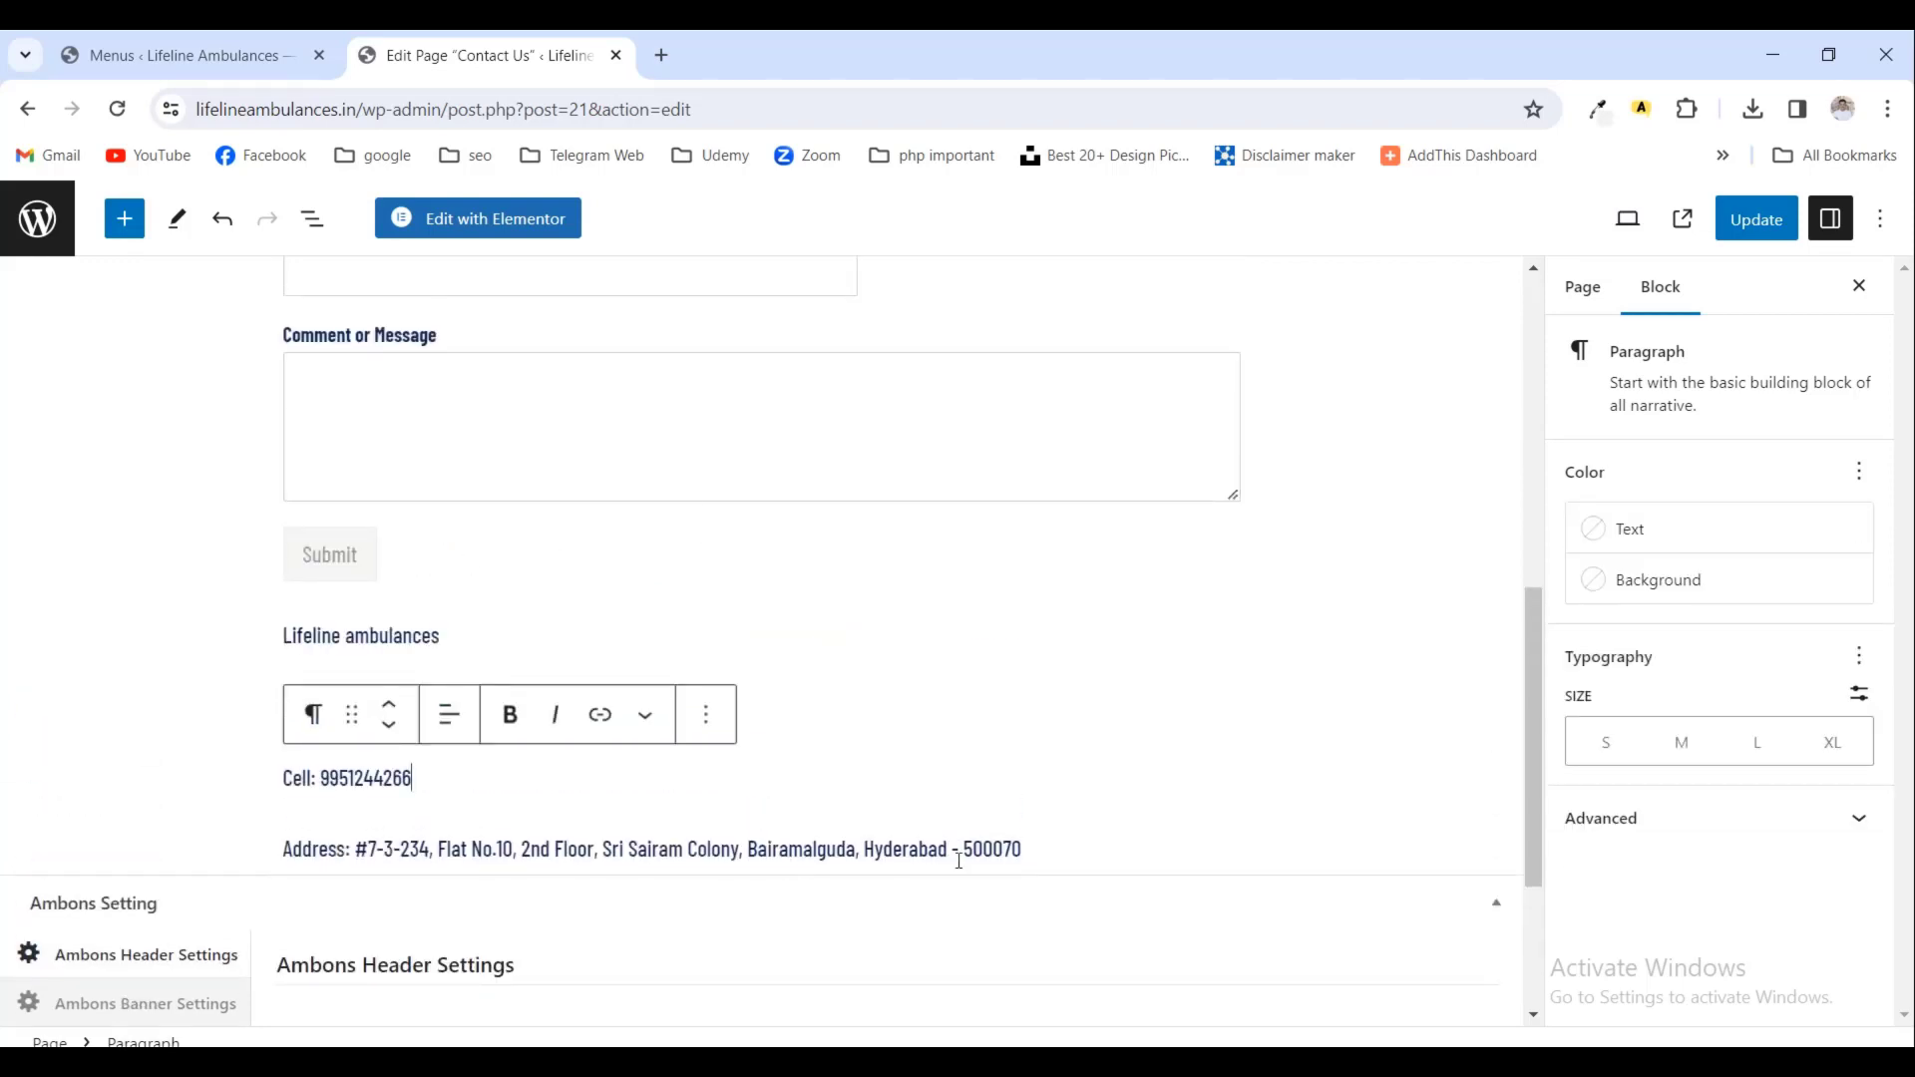
left_click(1756, 219)
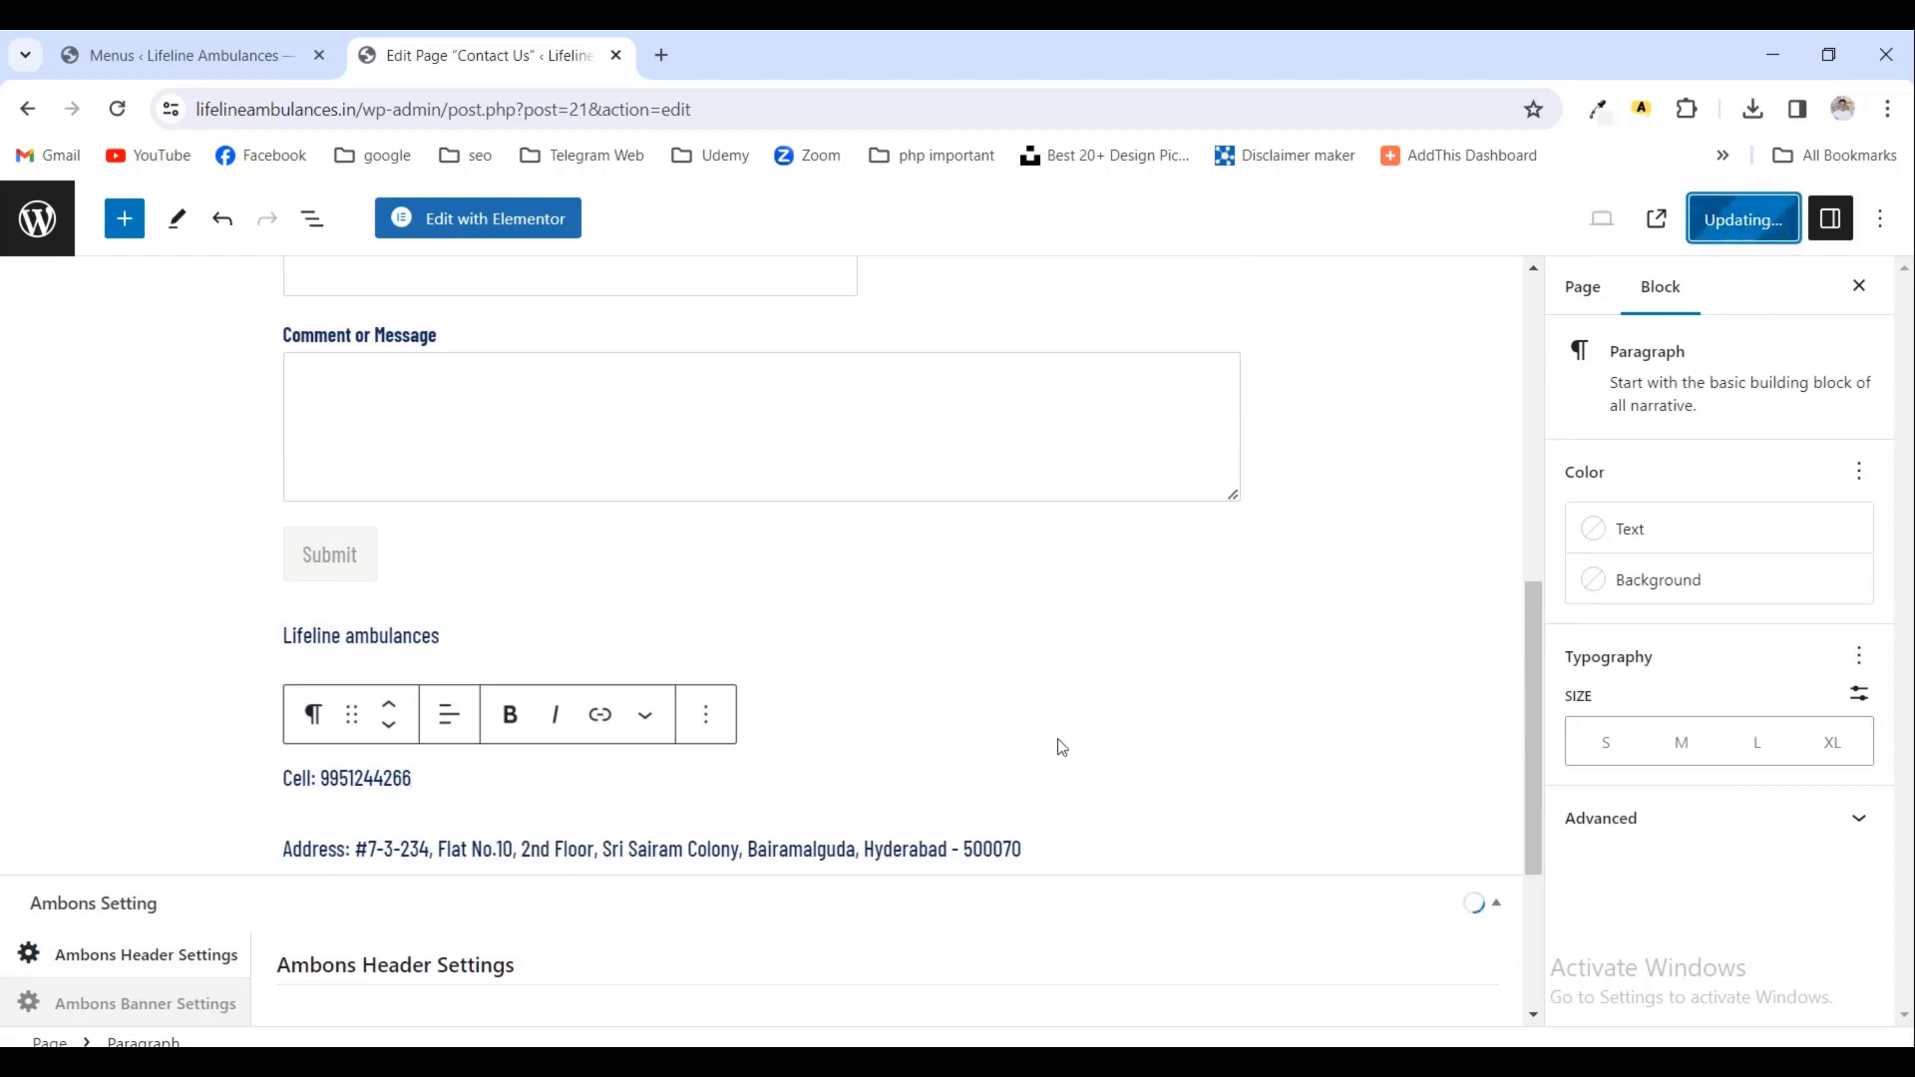
- Select the contact e-mail line in the notes and return to the editor
key("alt+Tab")
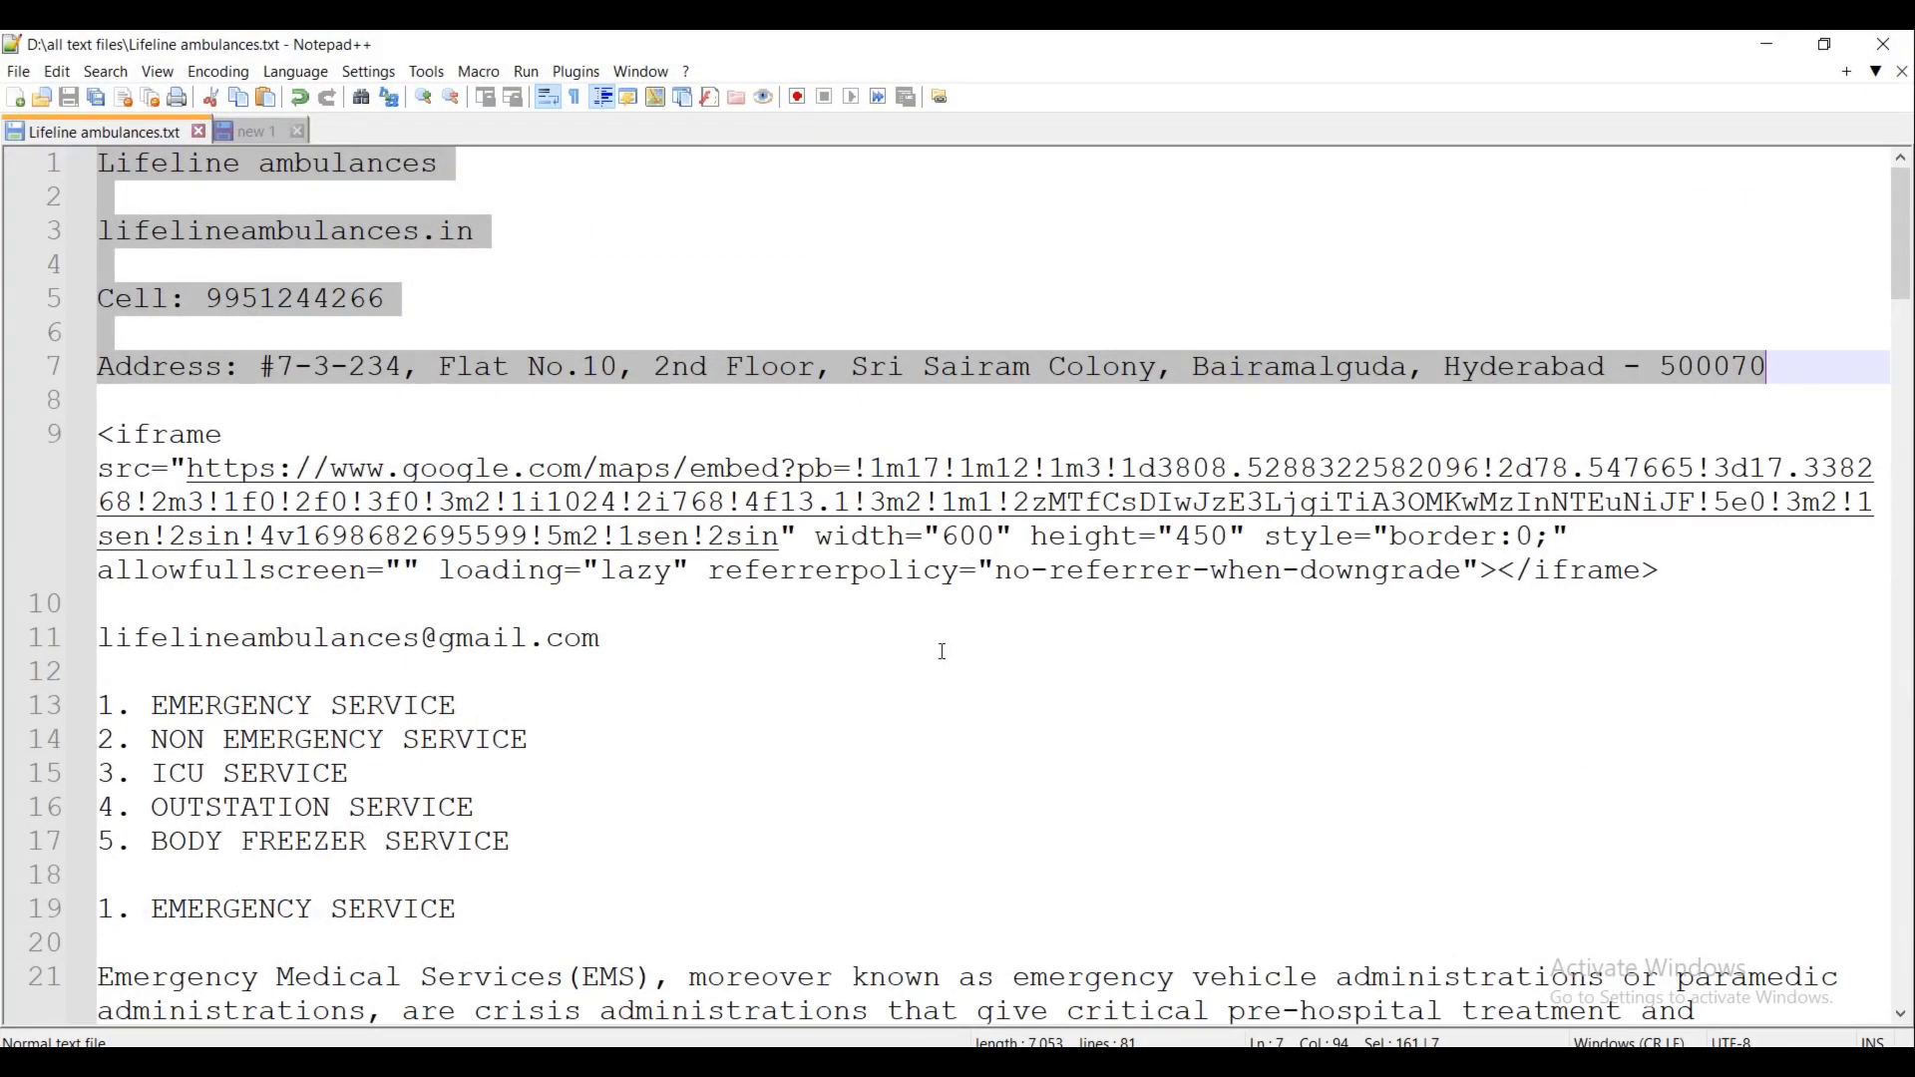
left_click_drag(611, 642, 116, 638)
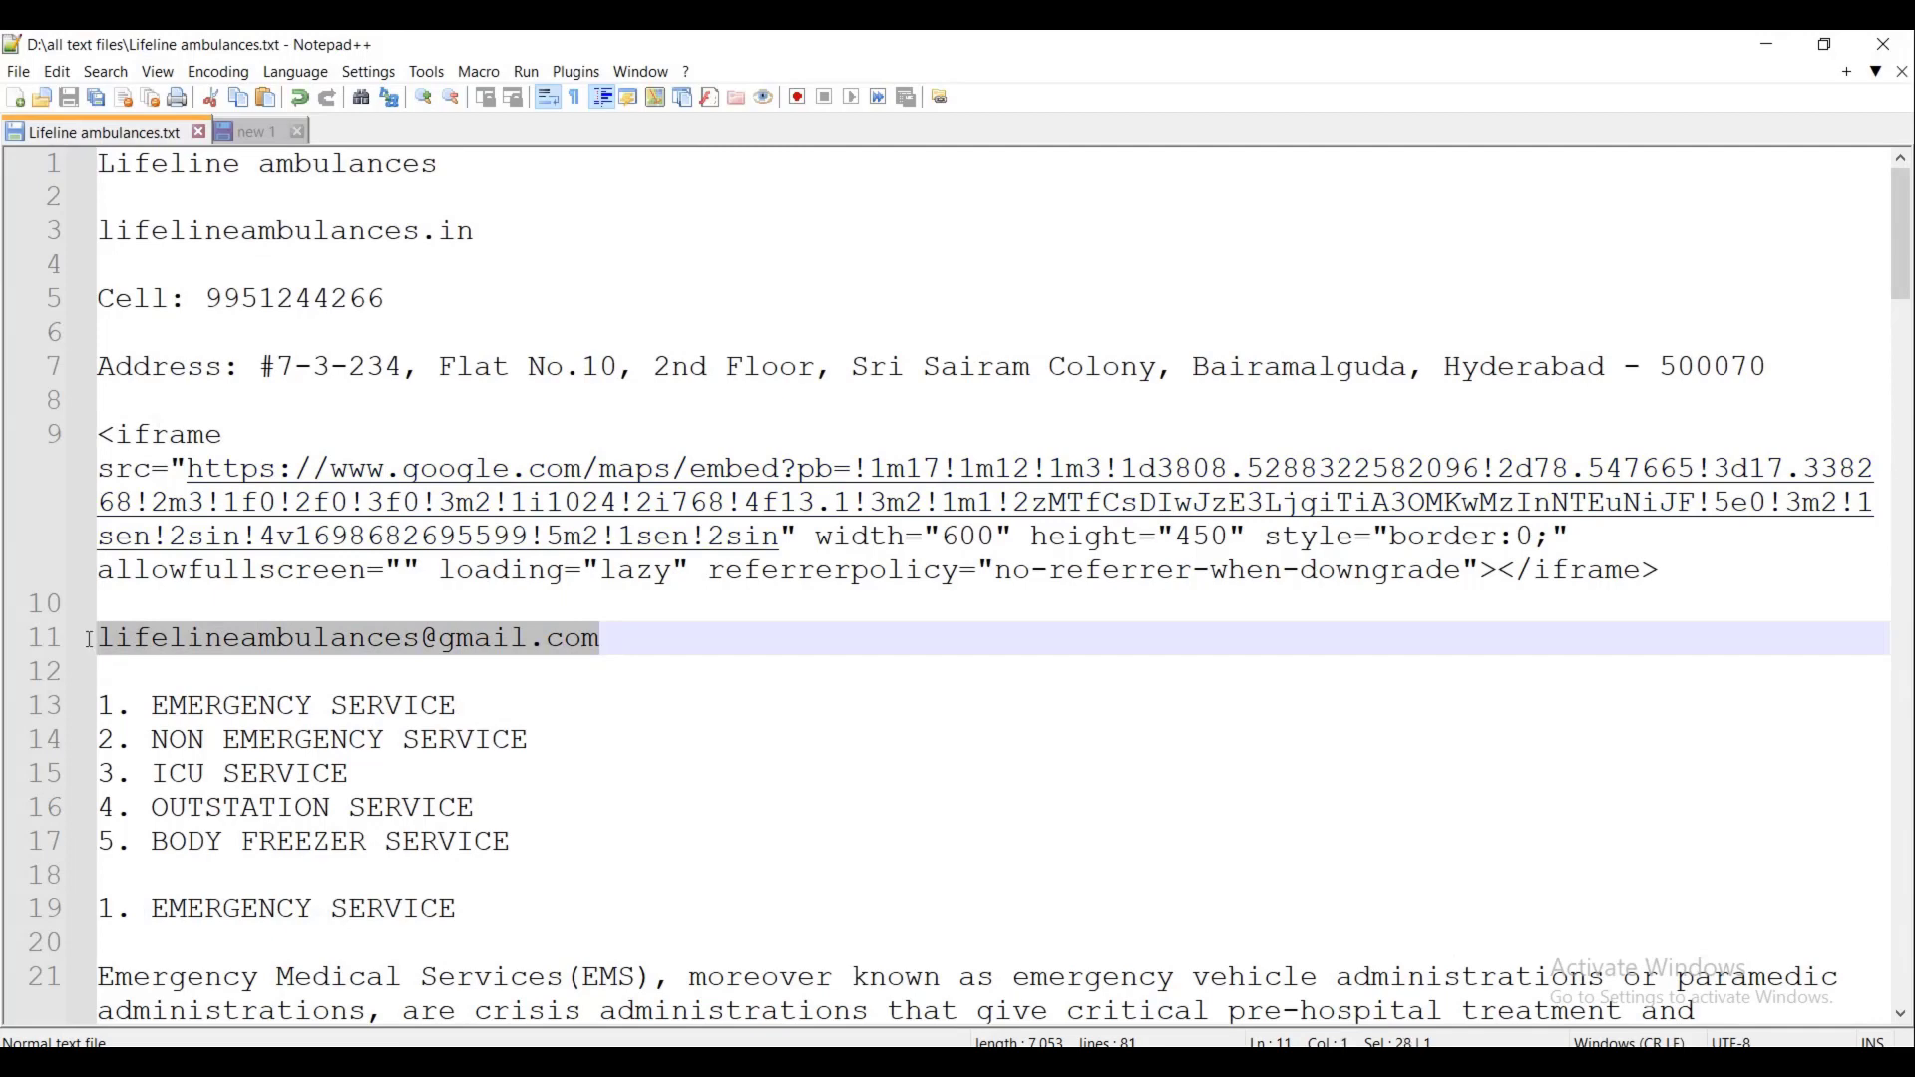
left_click(1761, 46)
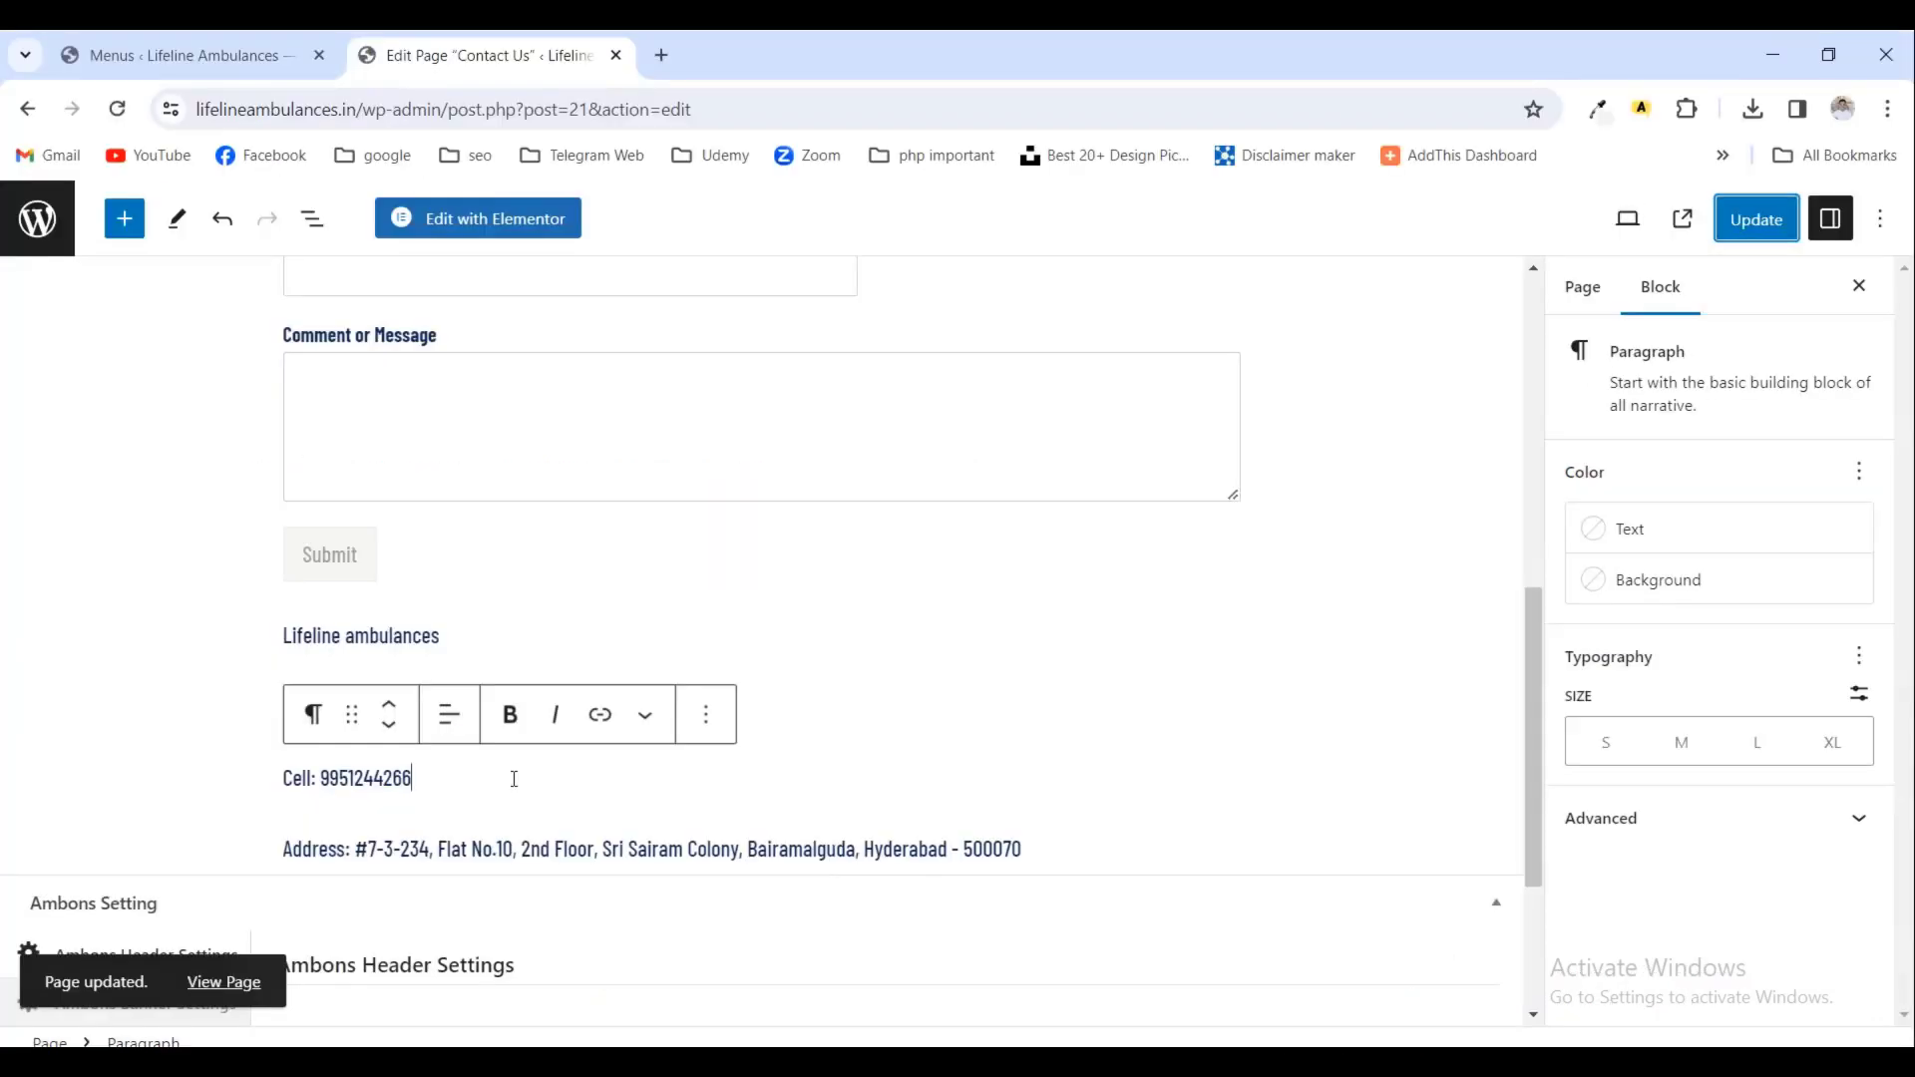
- Paste the contact e-mail on a new line after the phone number, update, and view the page
type("lifelineambulances.in")
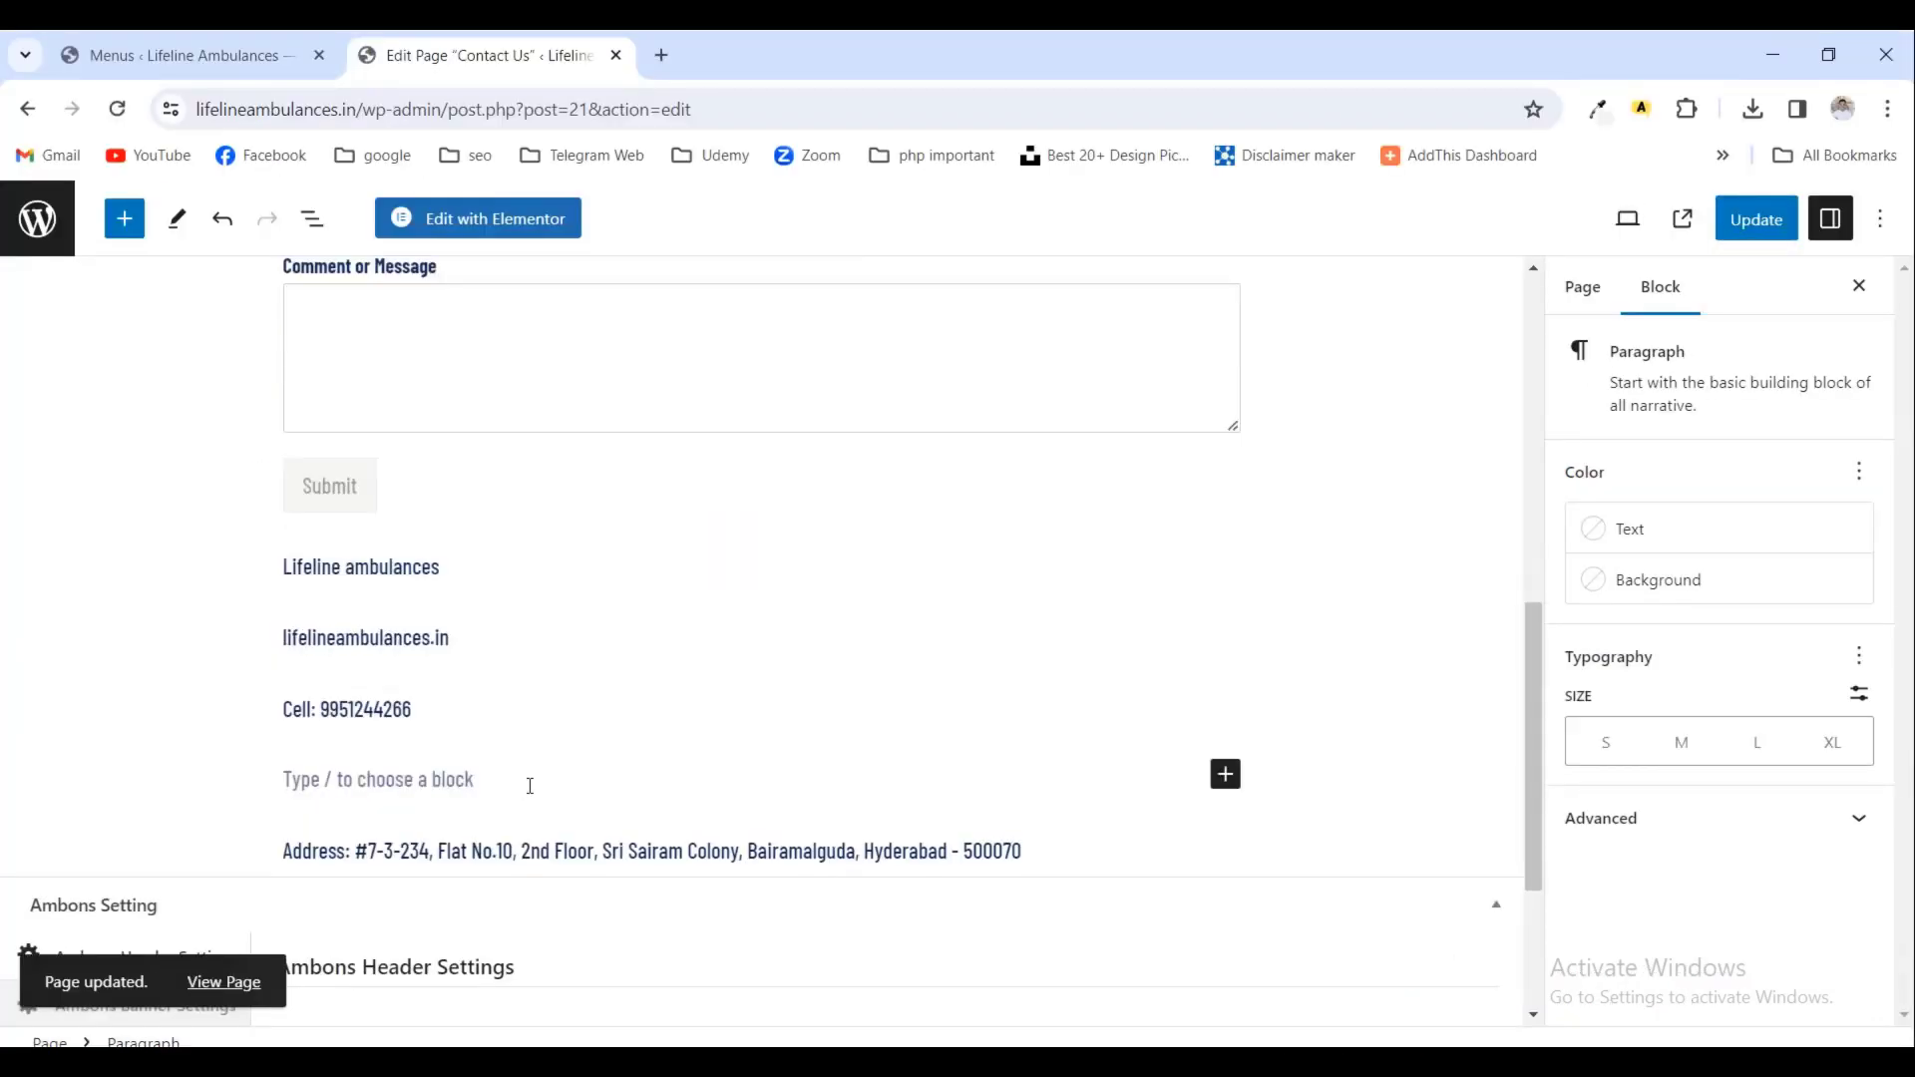
key("ctrl+v")
left_click(1756, 218)
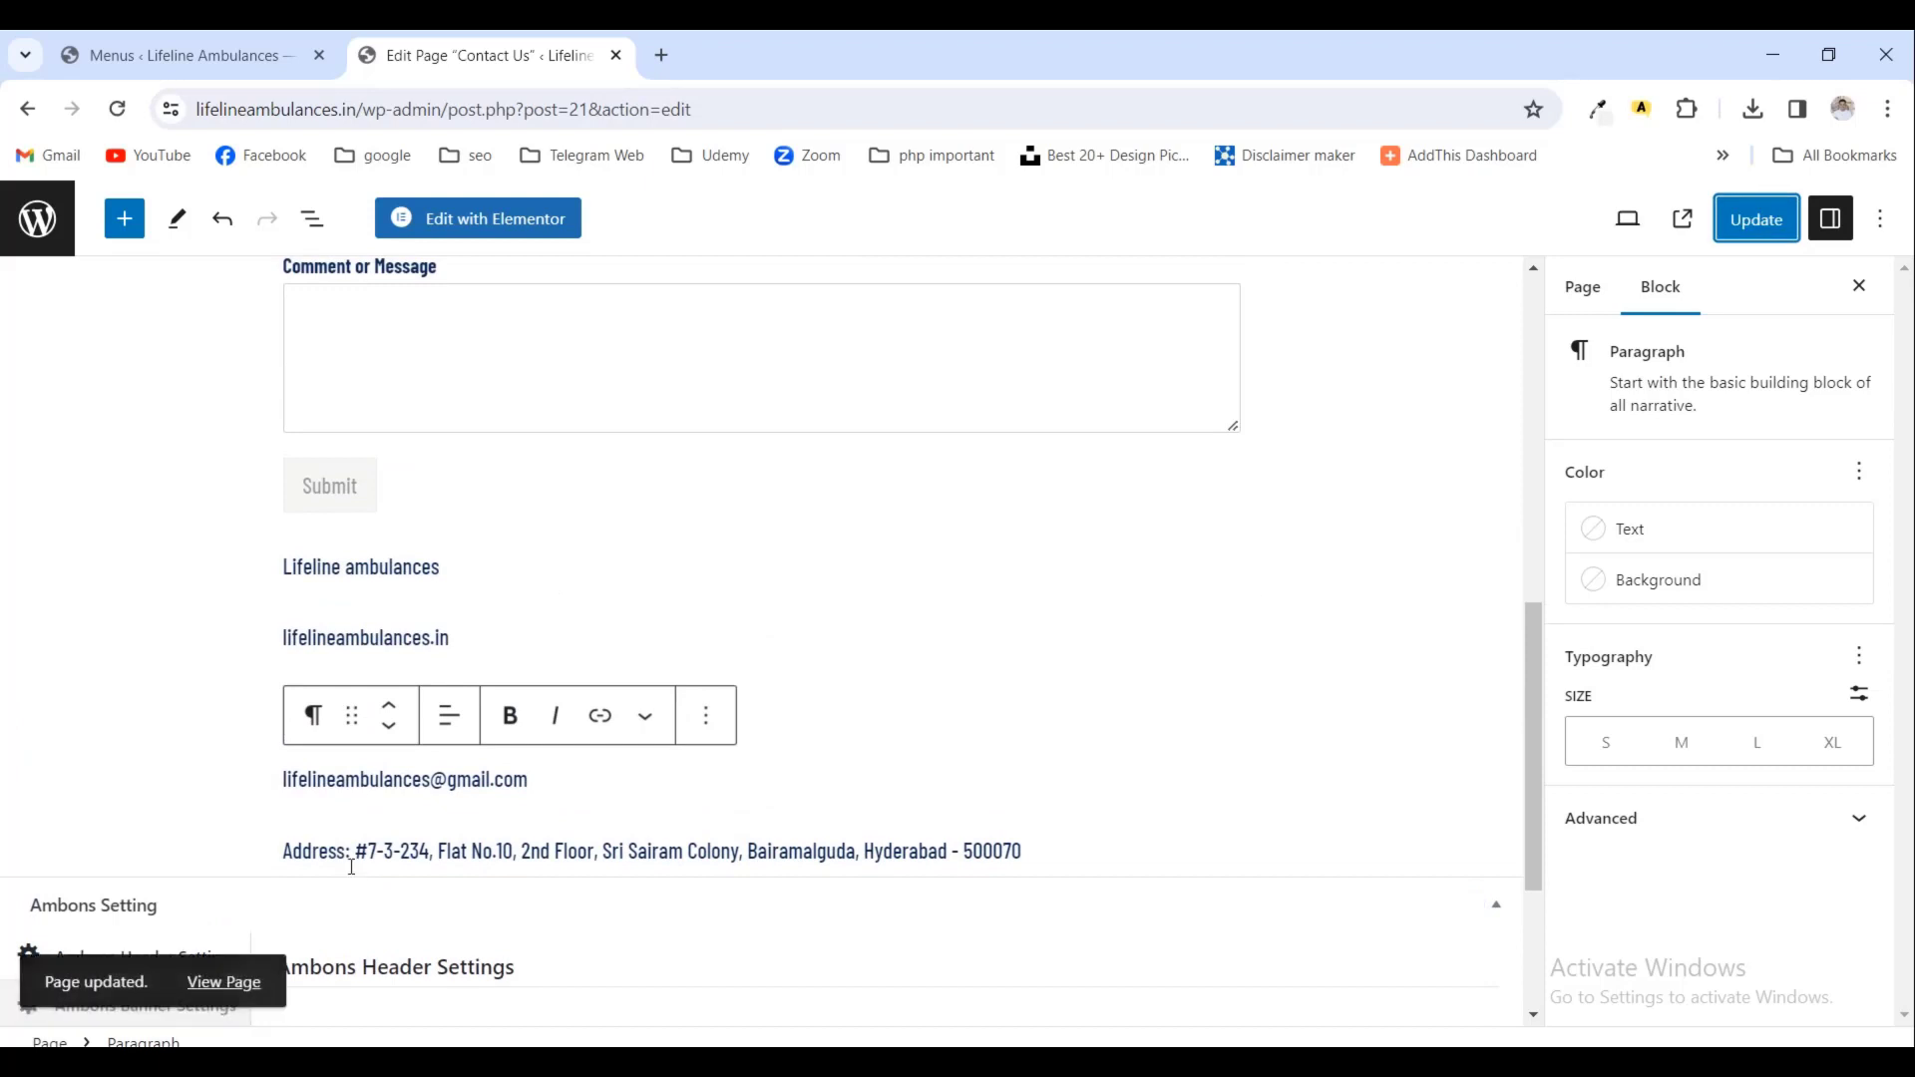
left_click(243, 984)
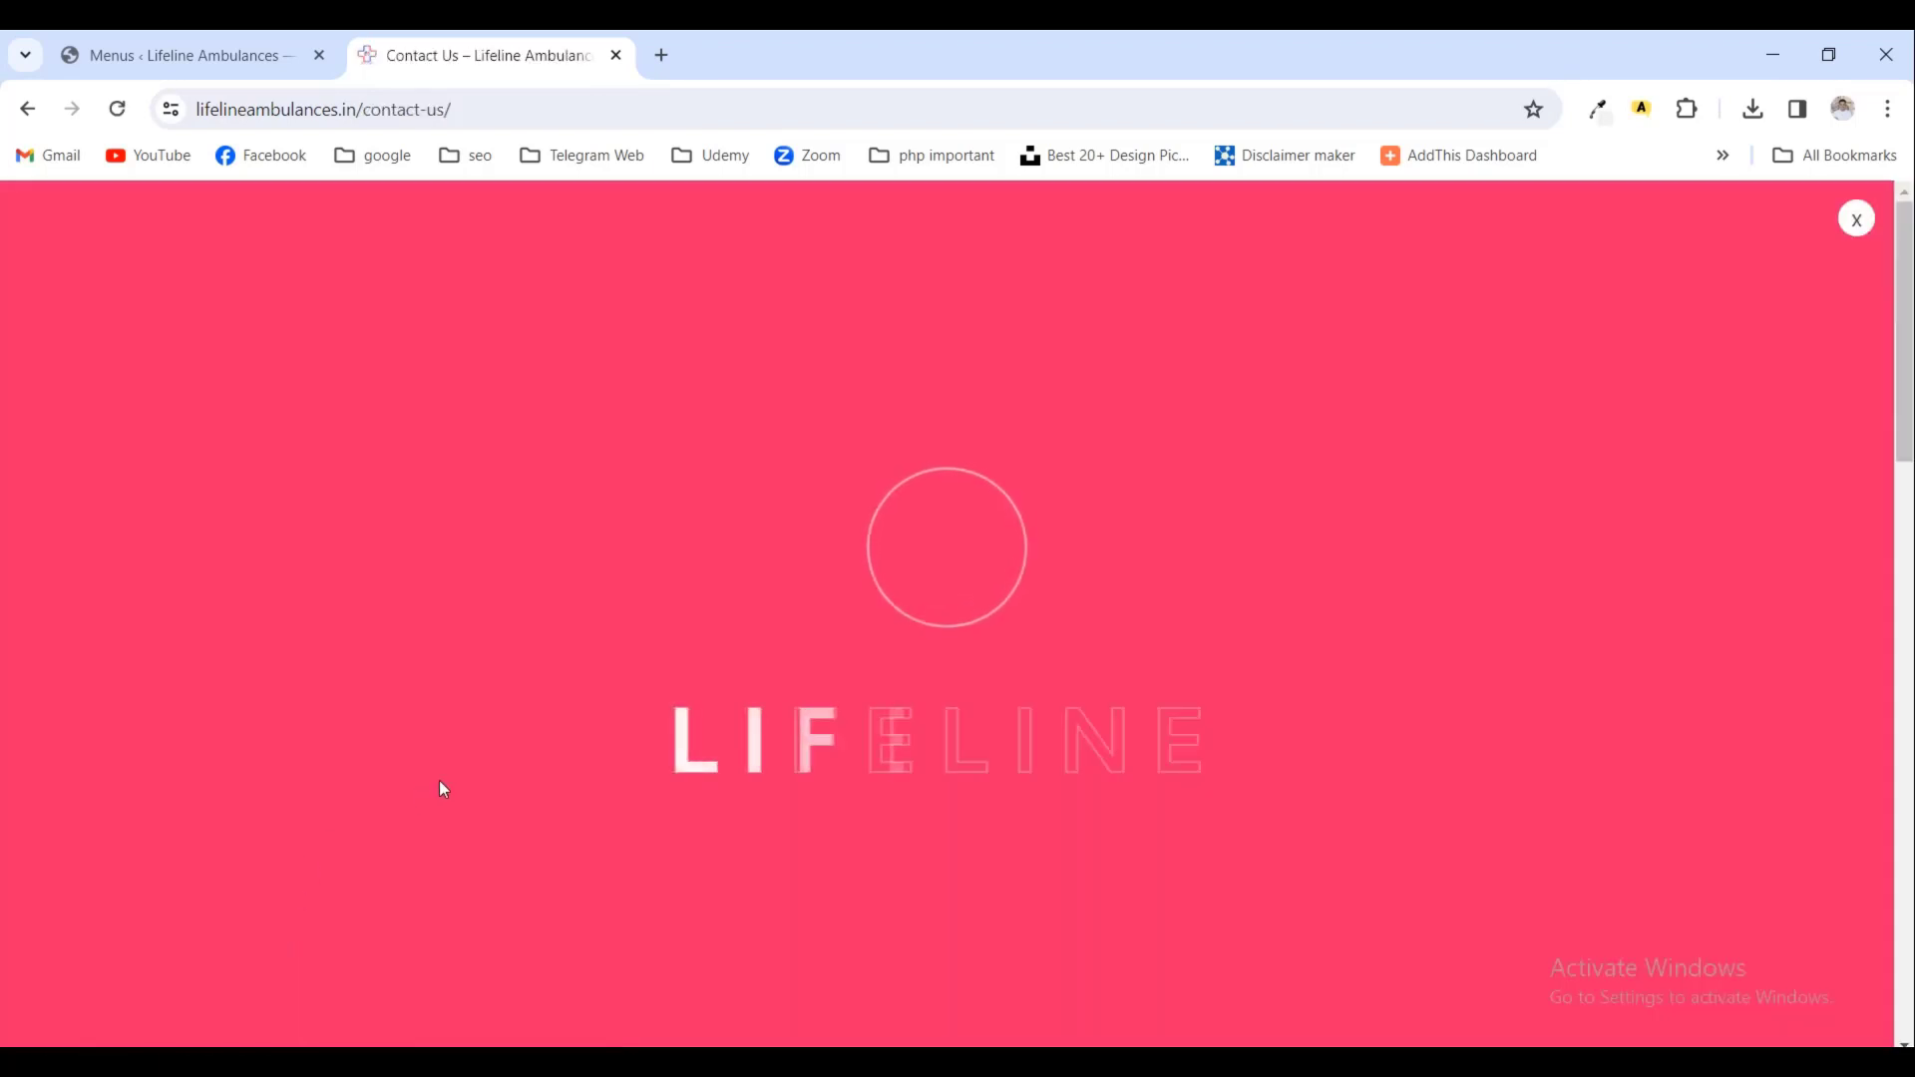
- Review the live Contact Us details, then open the Gallery page in the editor
scroll(1022, 577, "down", 6)
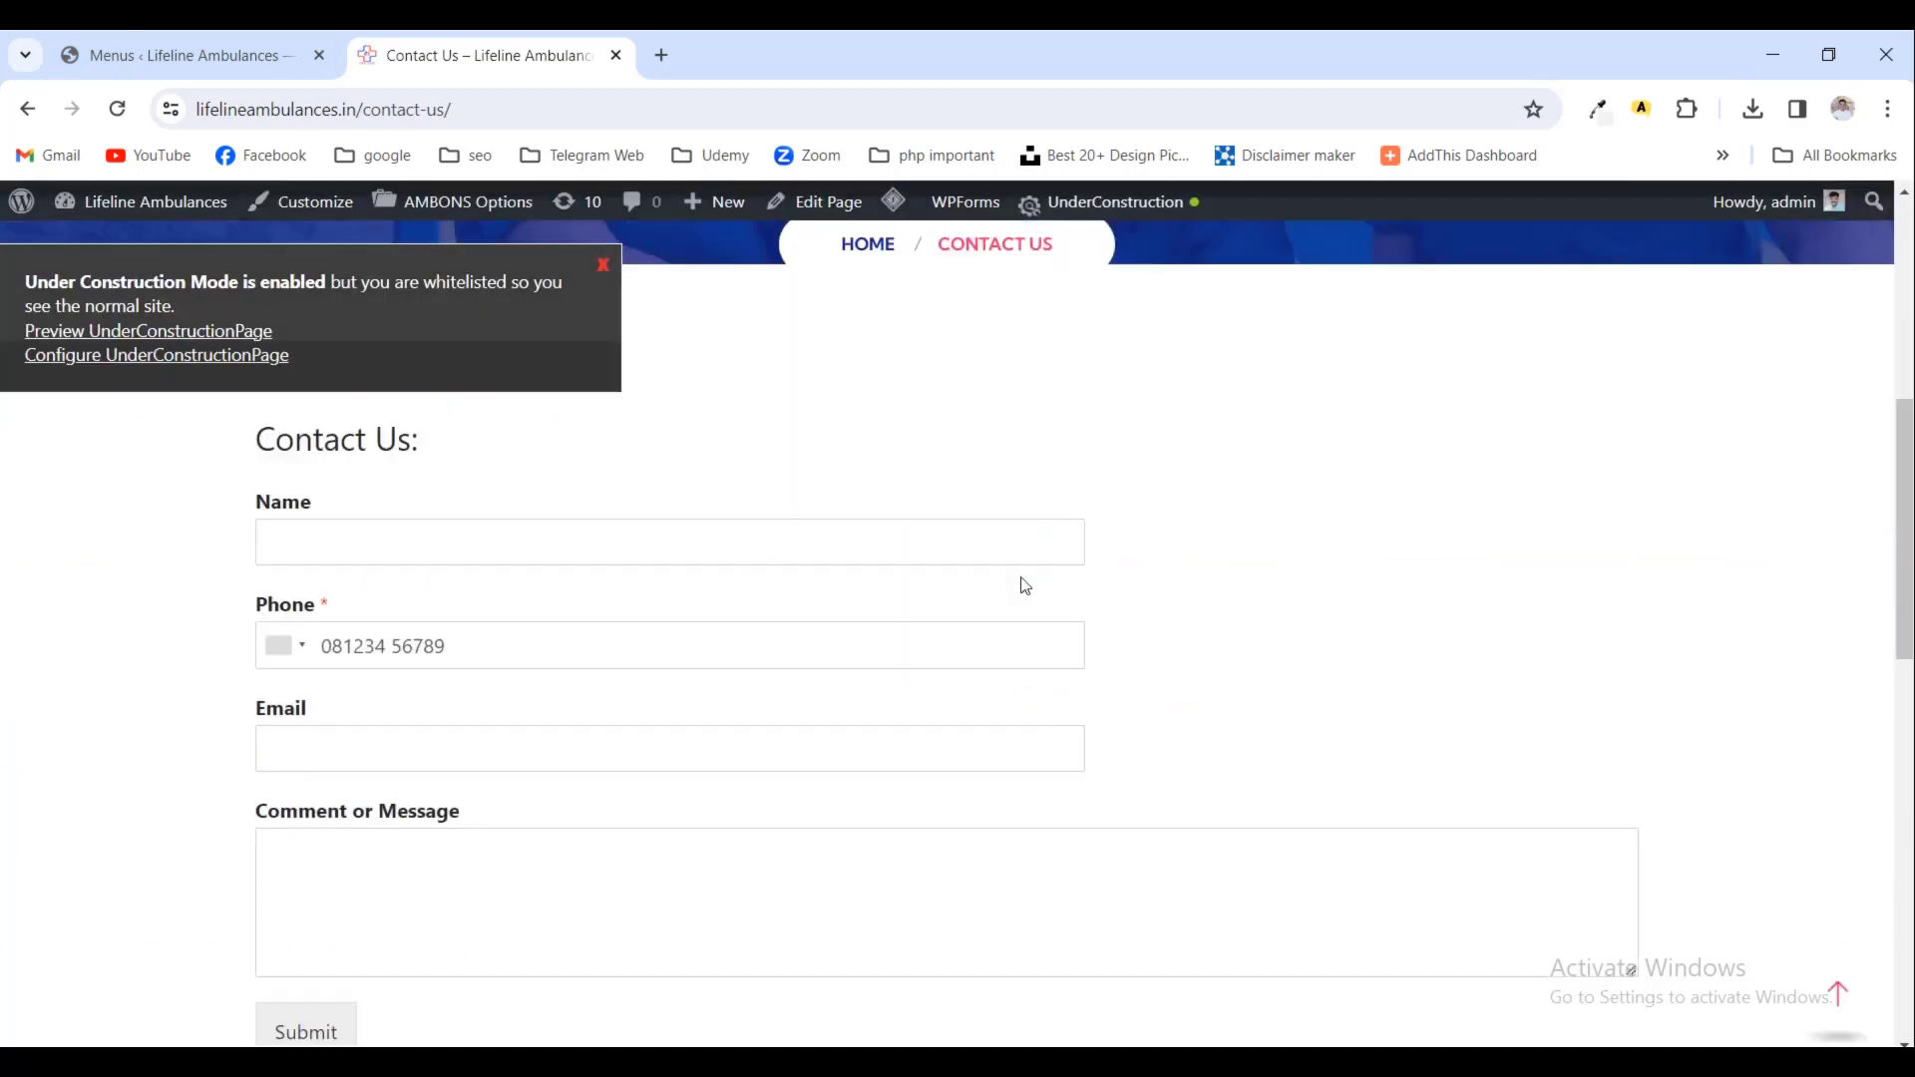
scroll(1022, 576, "down", 5)
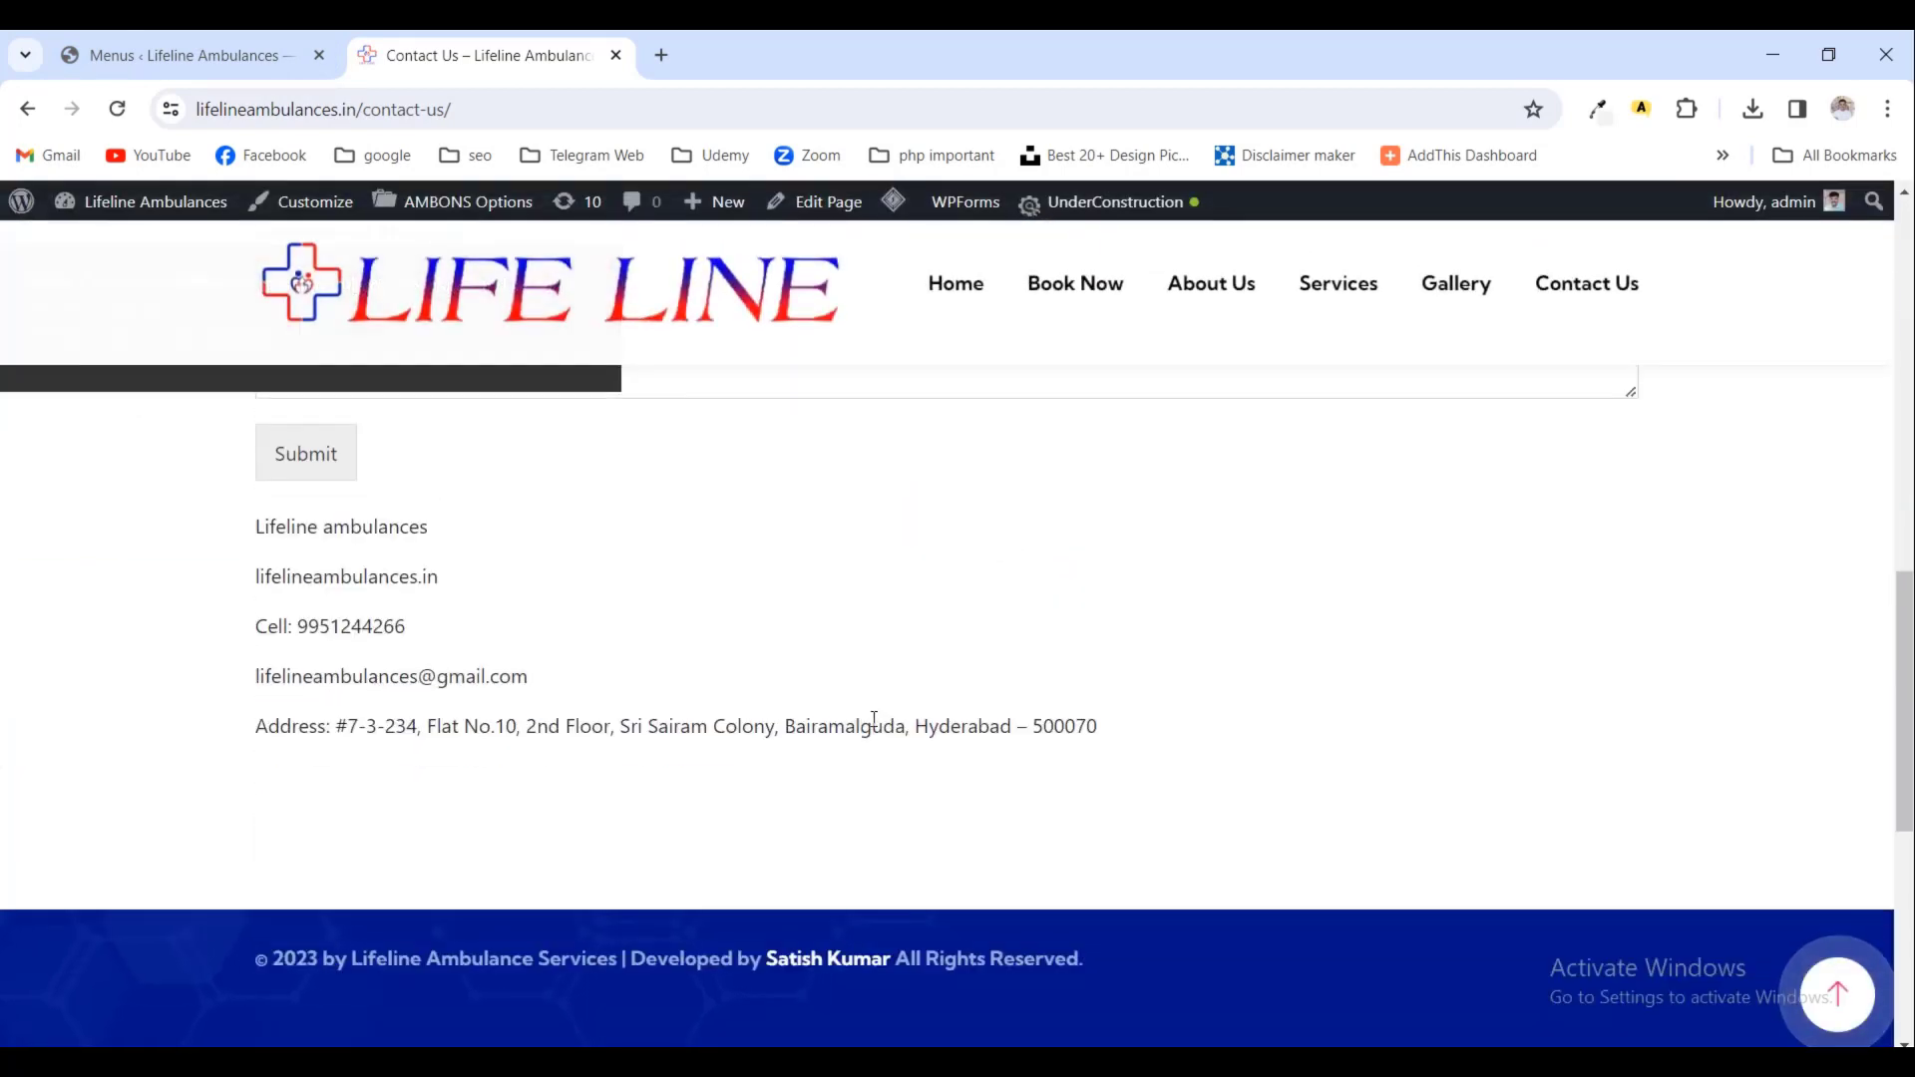
scroll(534, 726, "up", 1)
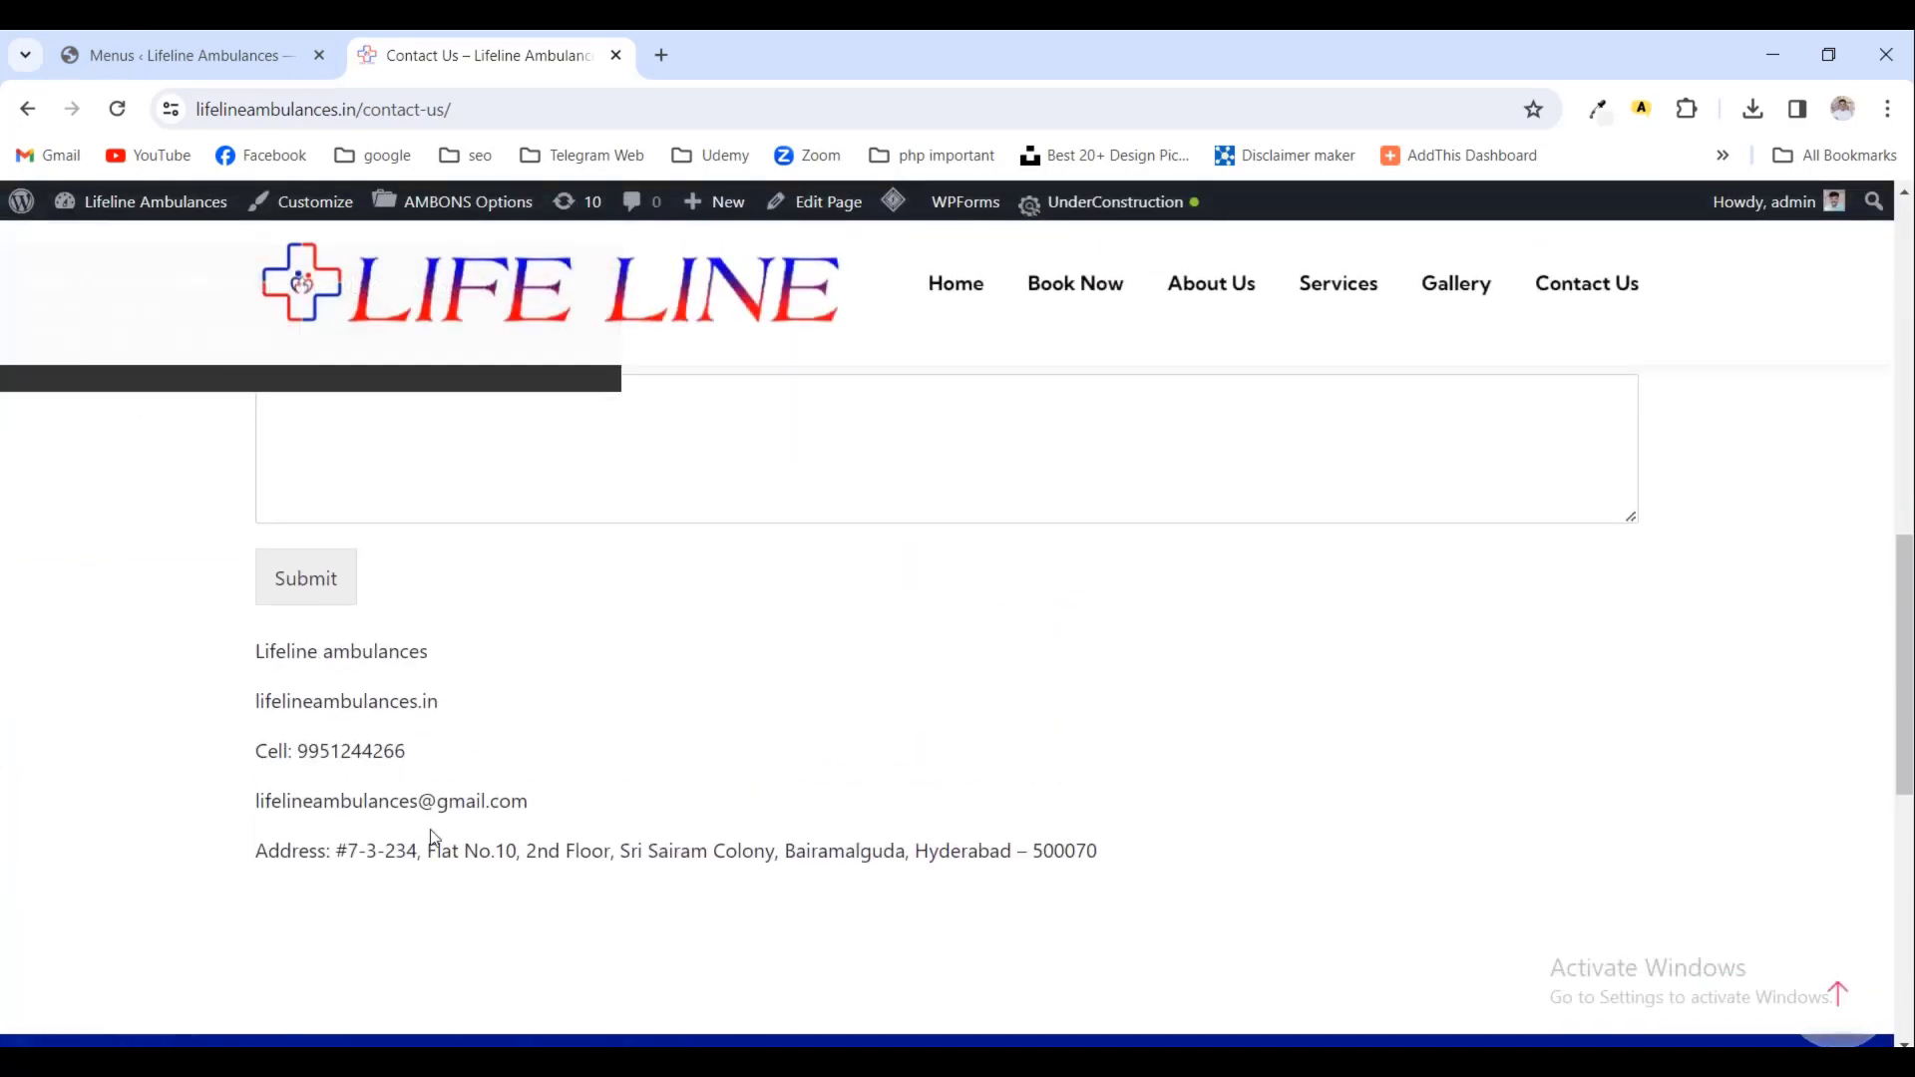
scroll(620, 884, "up", 10)
left_click(857, 440)
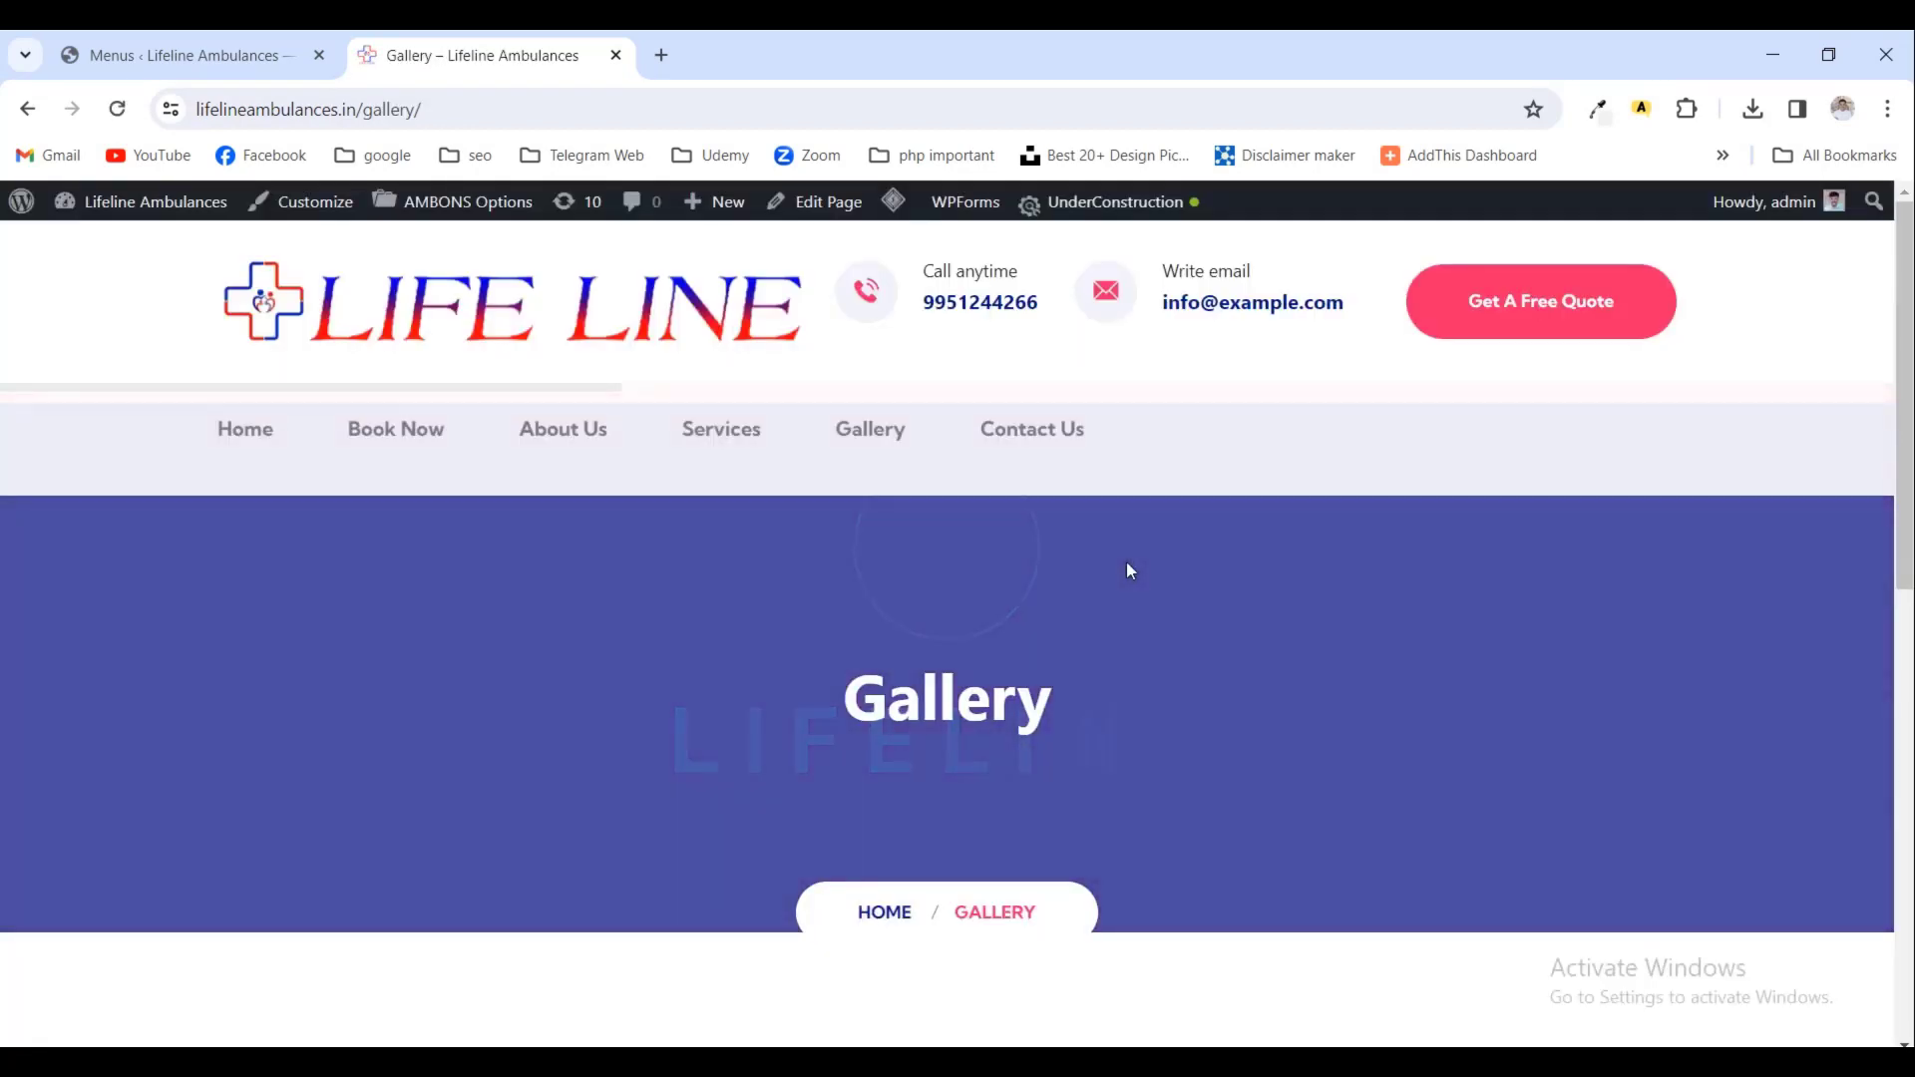
scroll(1114, 720, "down", 4)
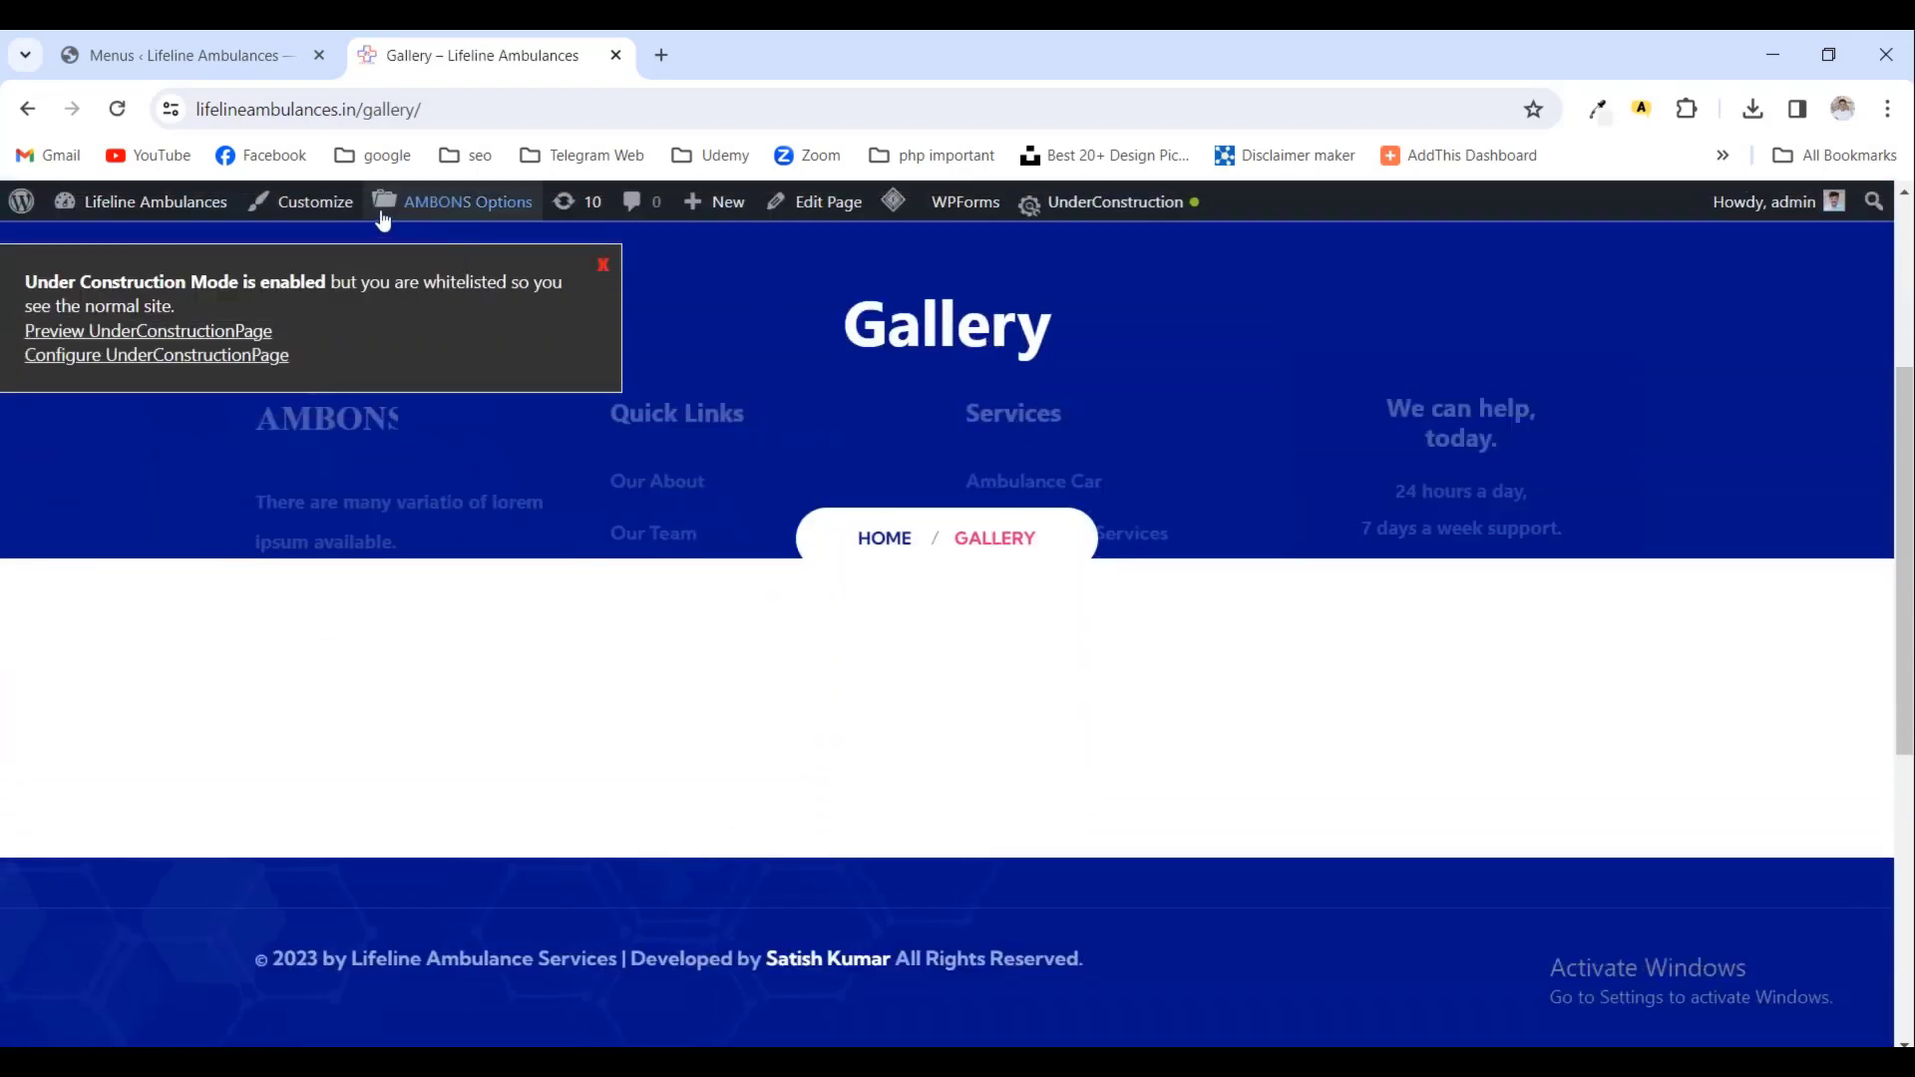
left_click(824, 204)
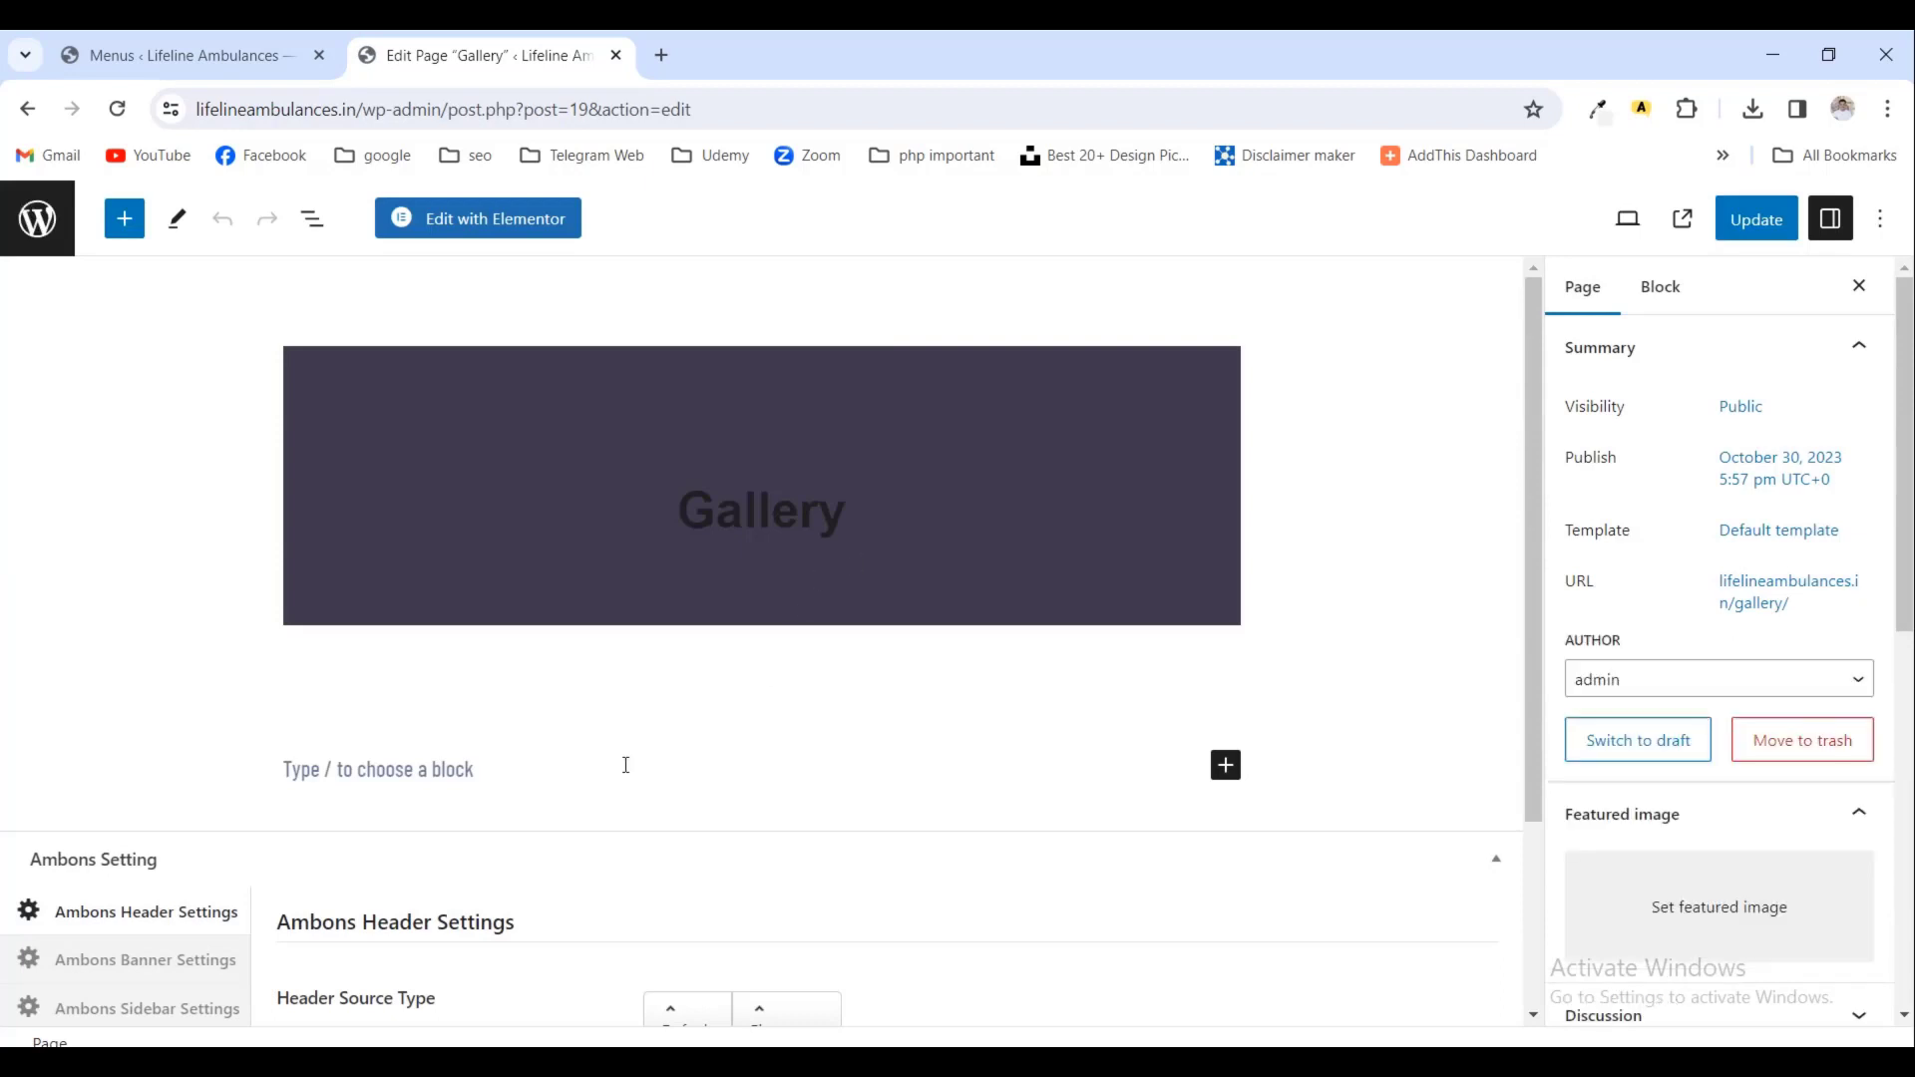
- Insert a Gallery block found by searching 'gall' and start uploading images from the computer
left_click(1224, 766)
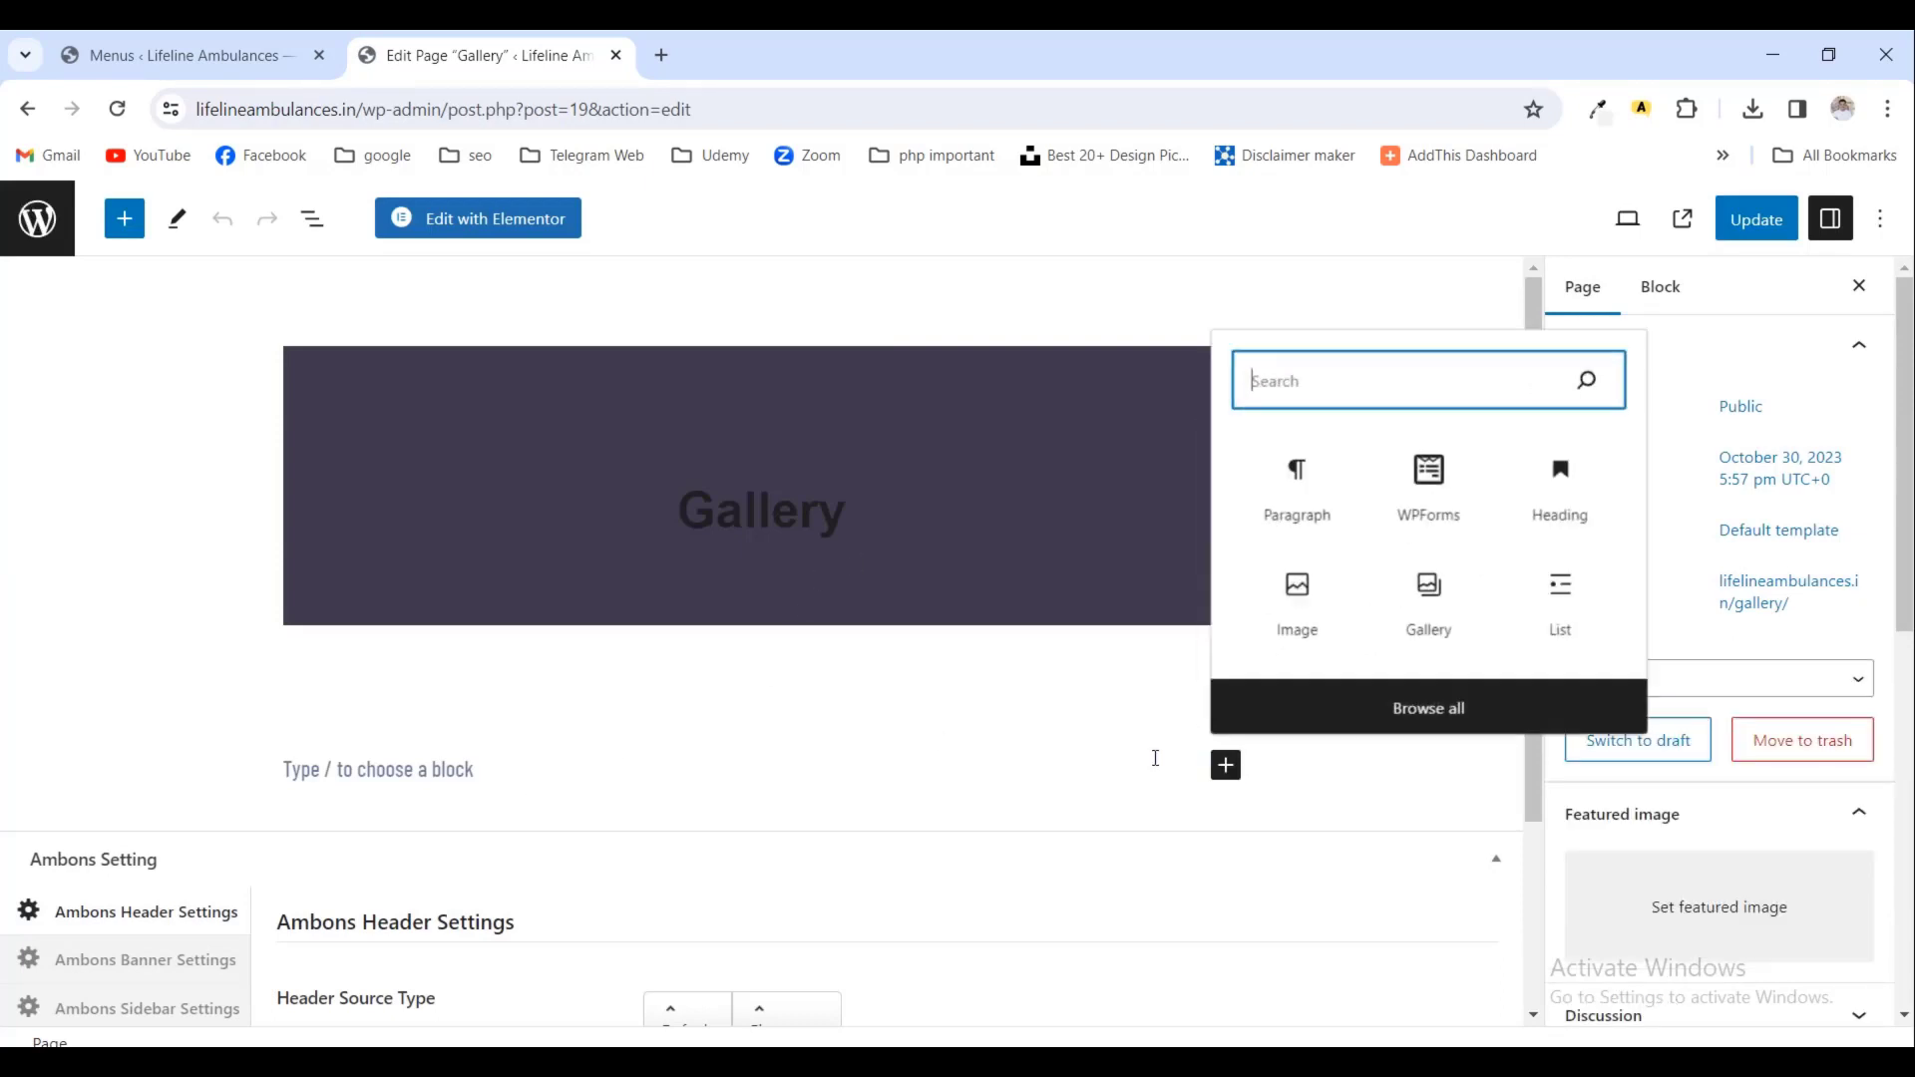
type("gall")
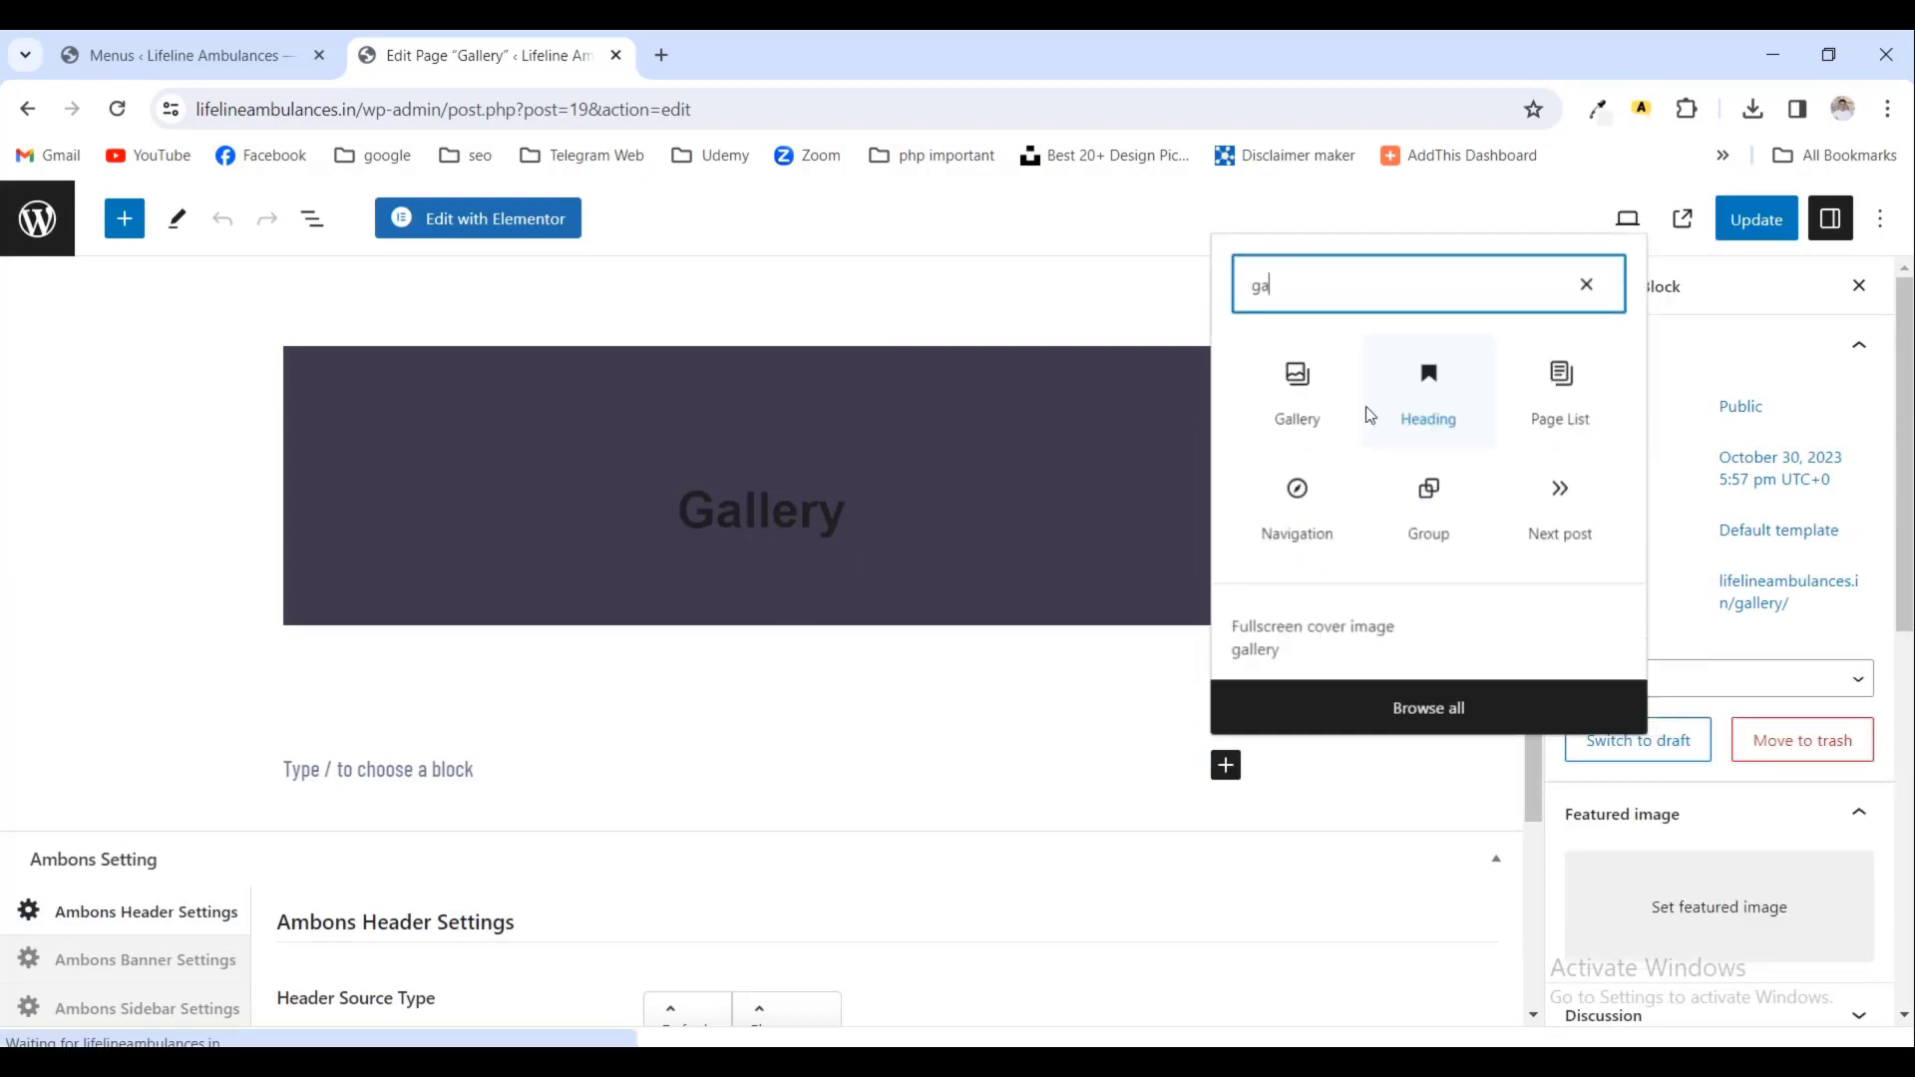
left_click(1315, 365)
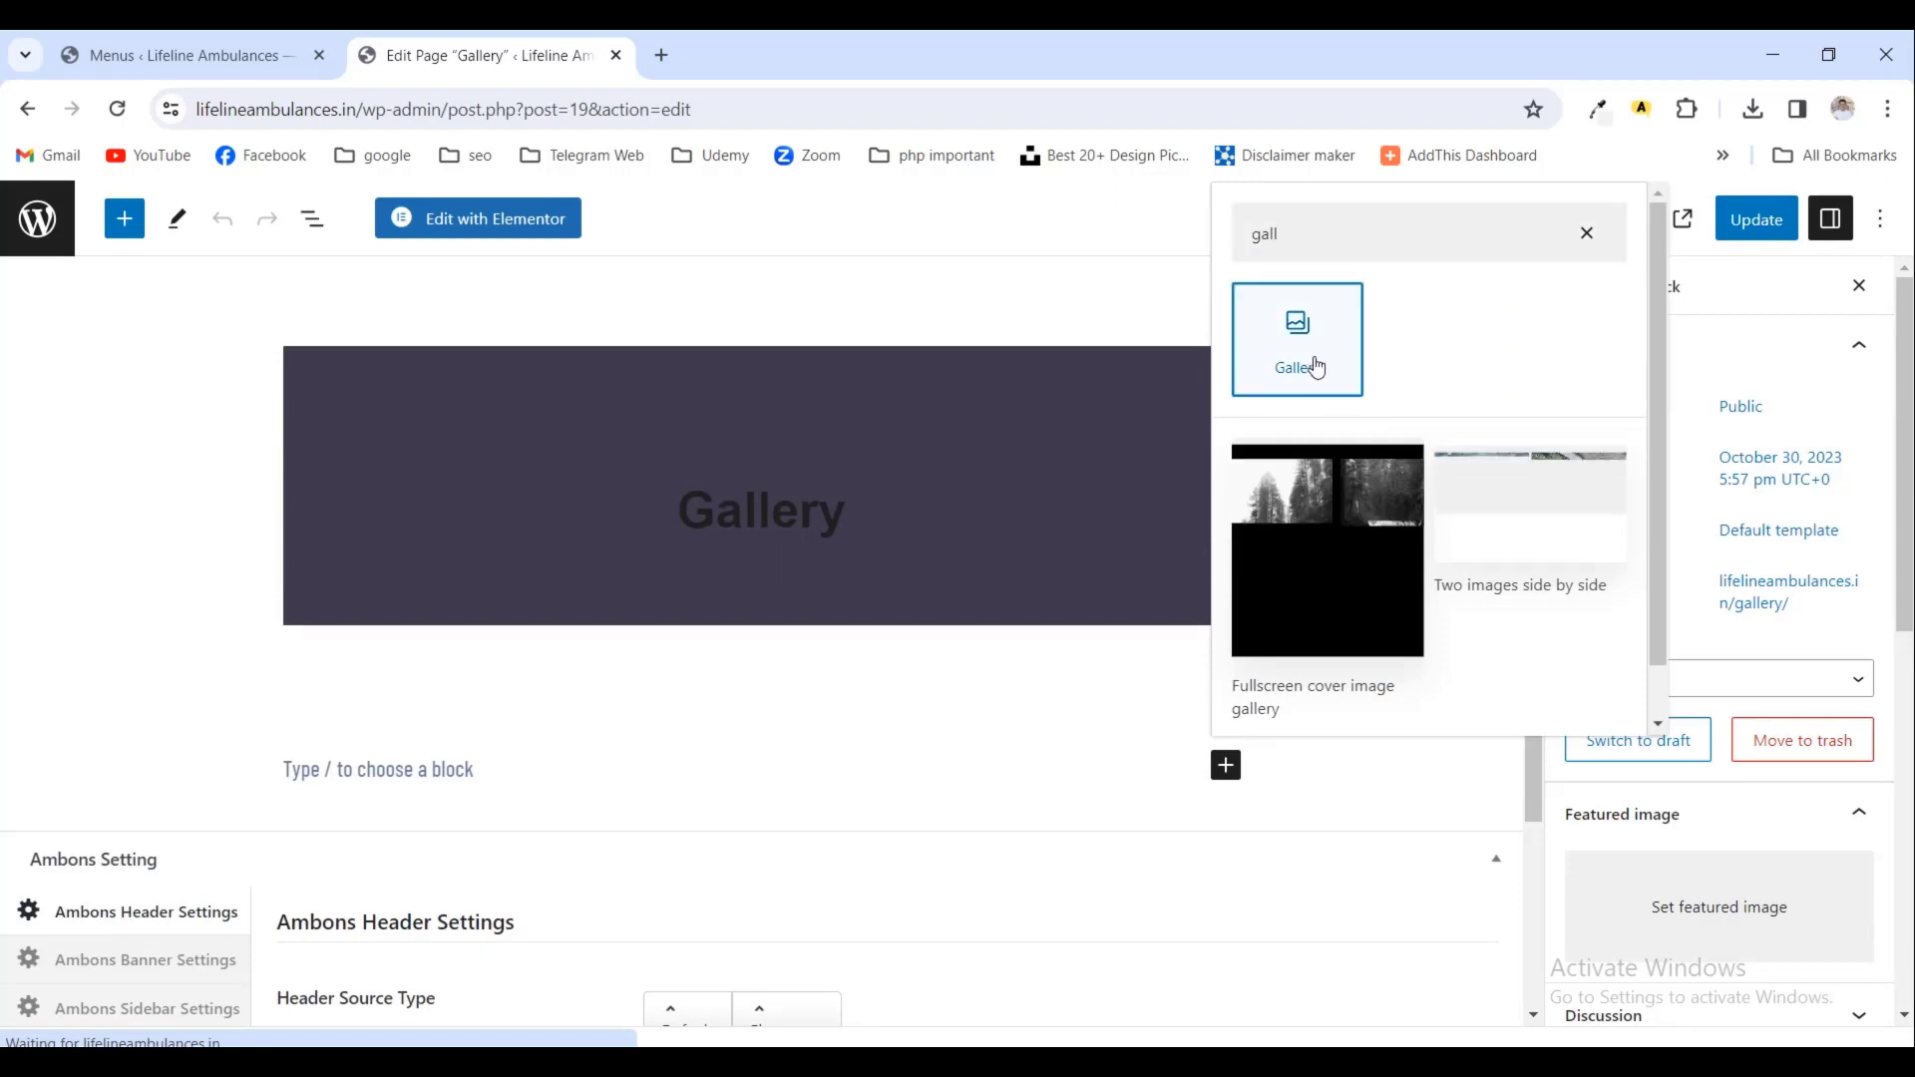
left_click(376, 903)
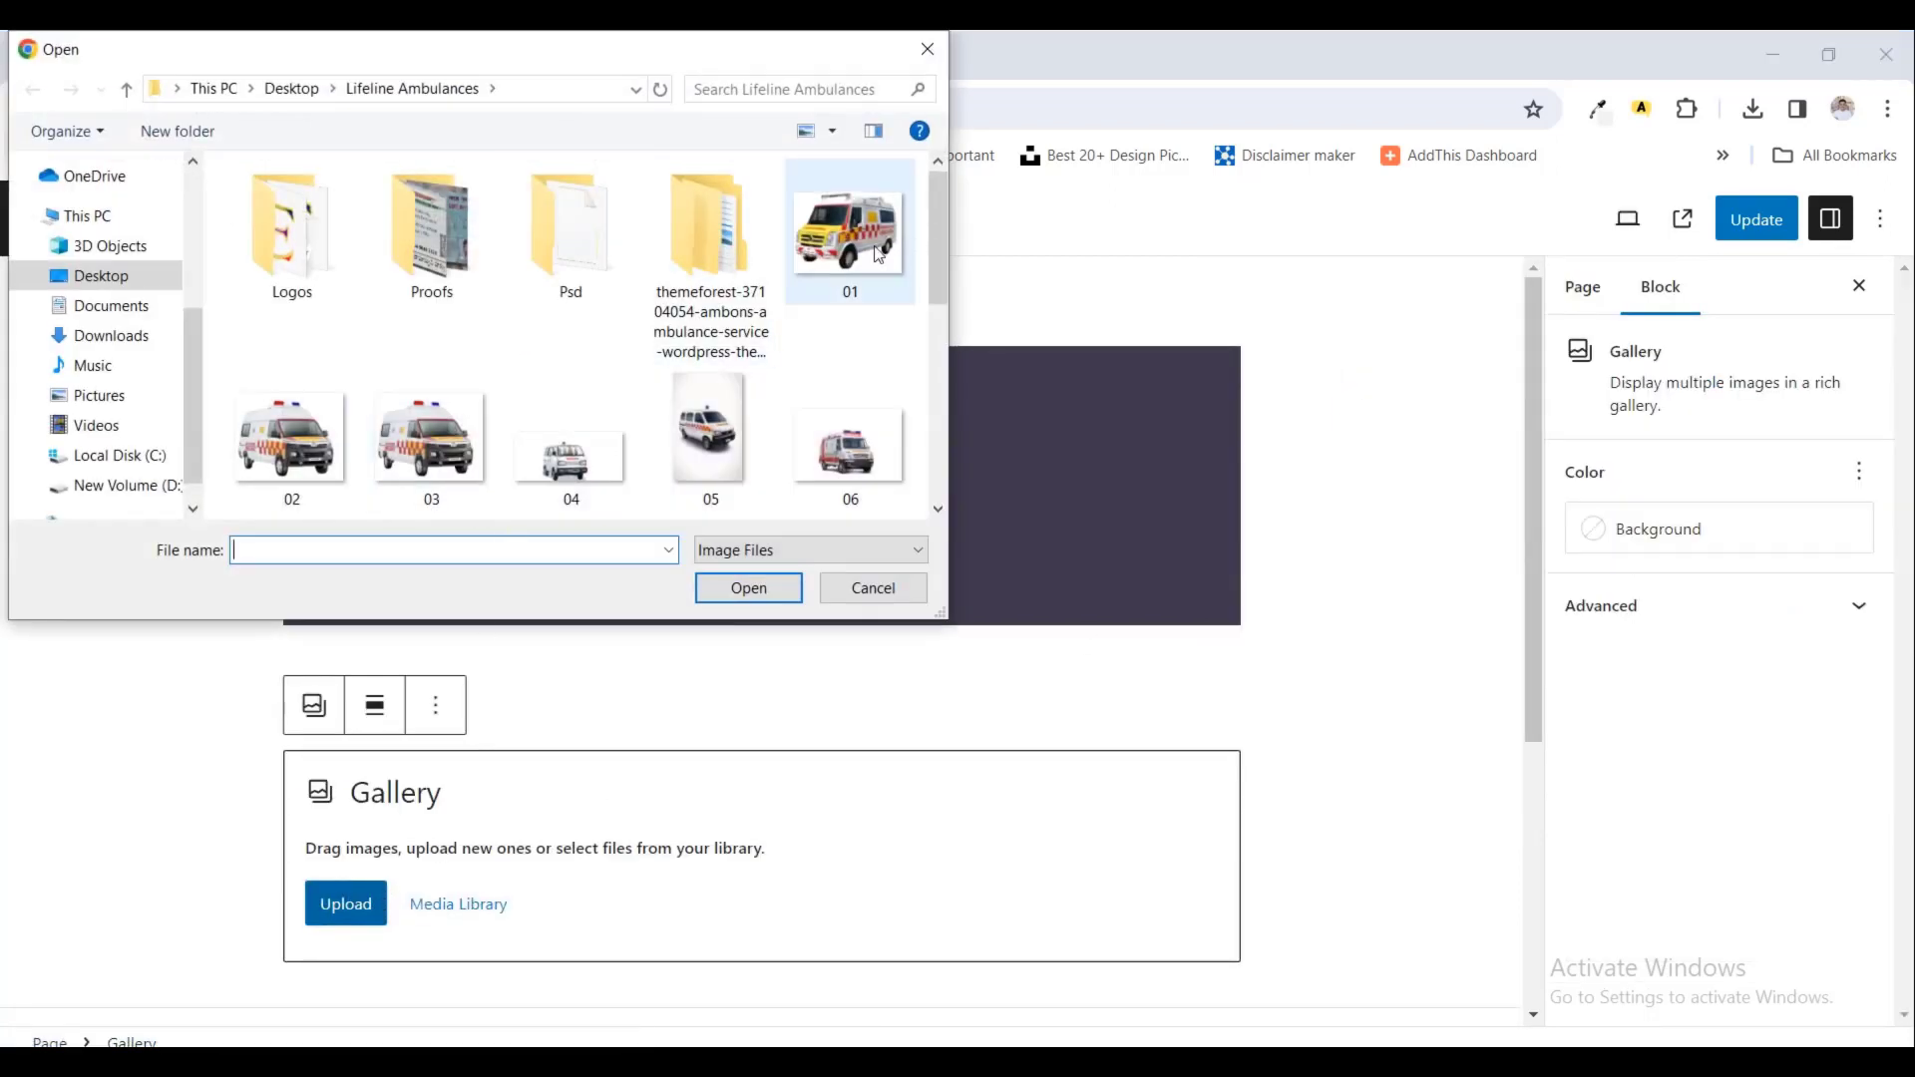
- Select images 01 through 16 in the Lifeline Ambulances folder and upload all sixteen to the Gallery block
left_click(830, 236)
scroll(787, 401, "down", 3)
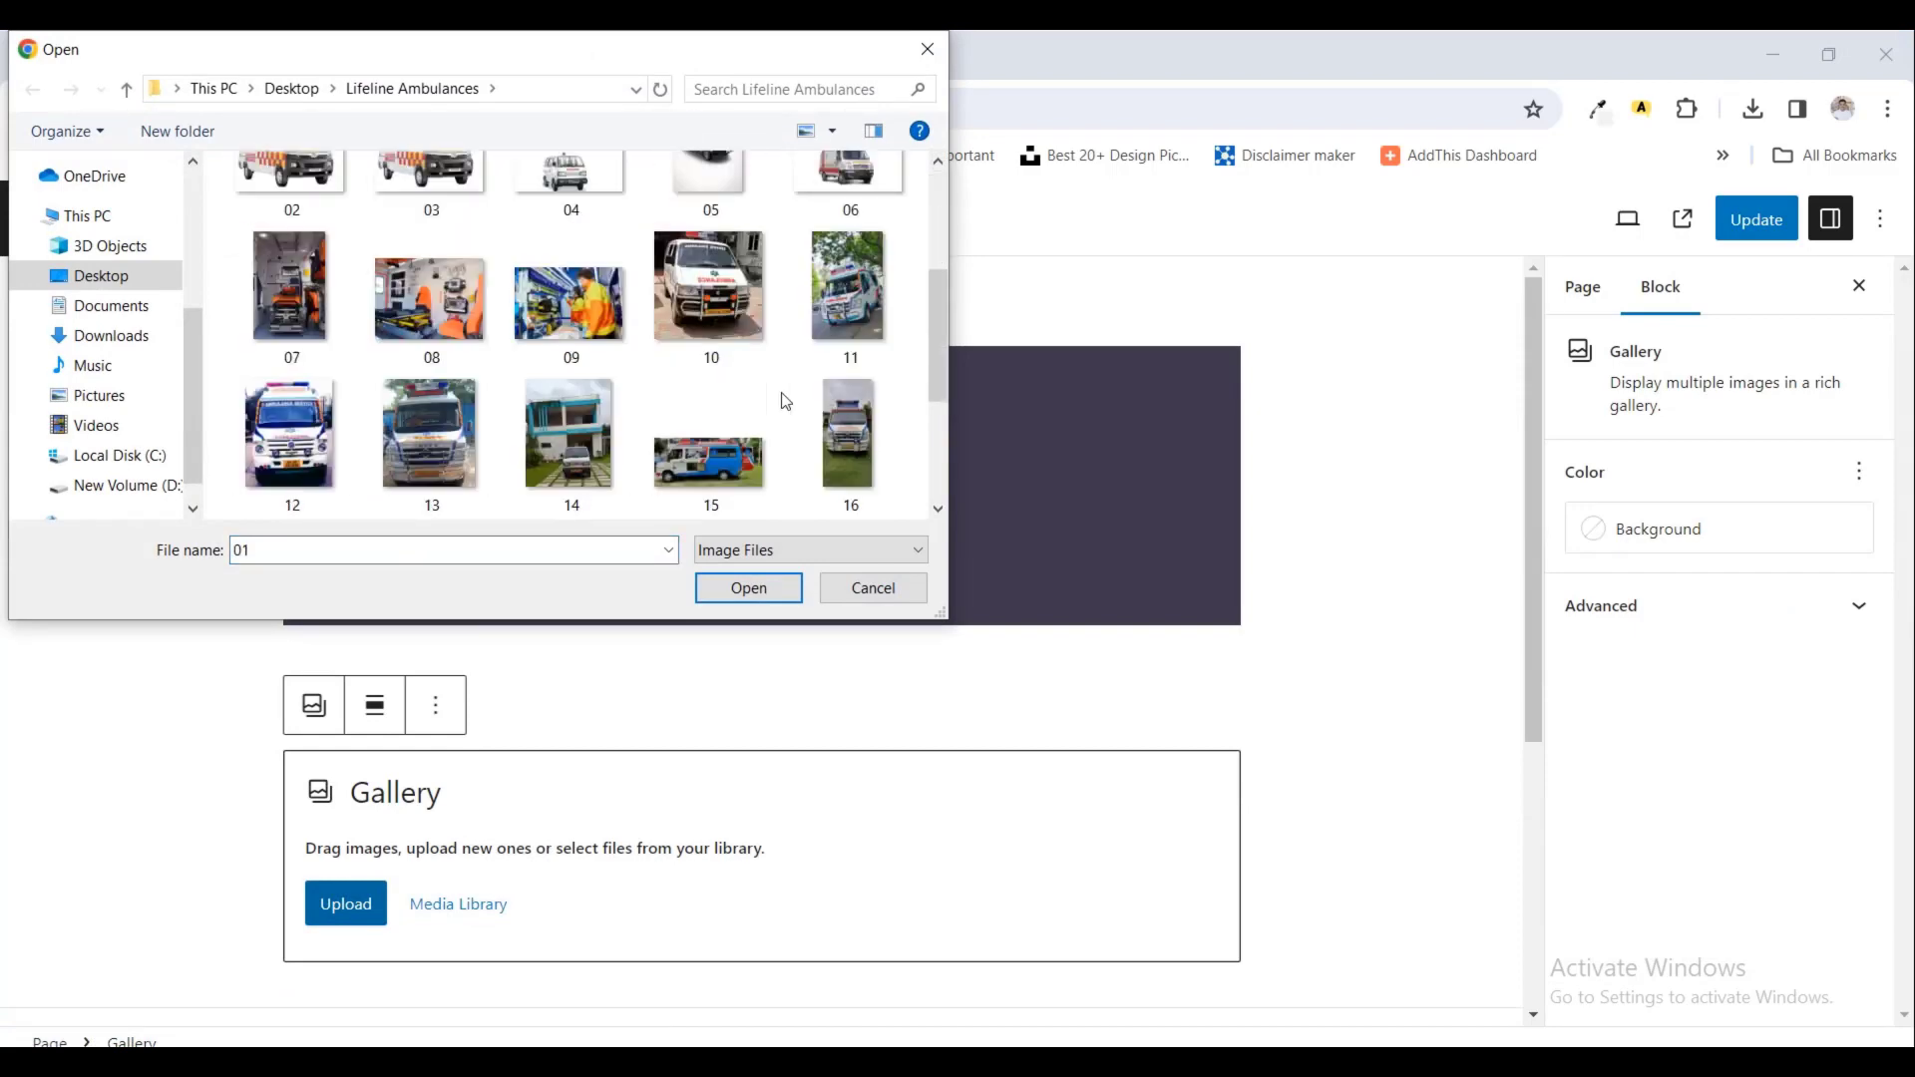
scroll(787, 401, "up", 3)
scroll(783, 399, "down", 5)
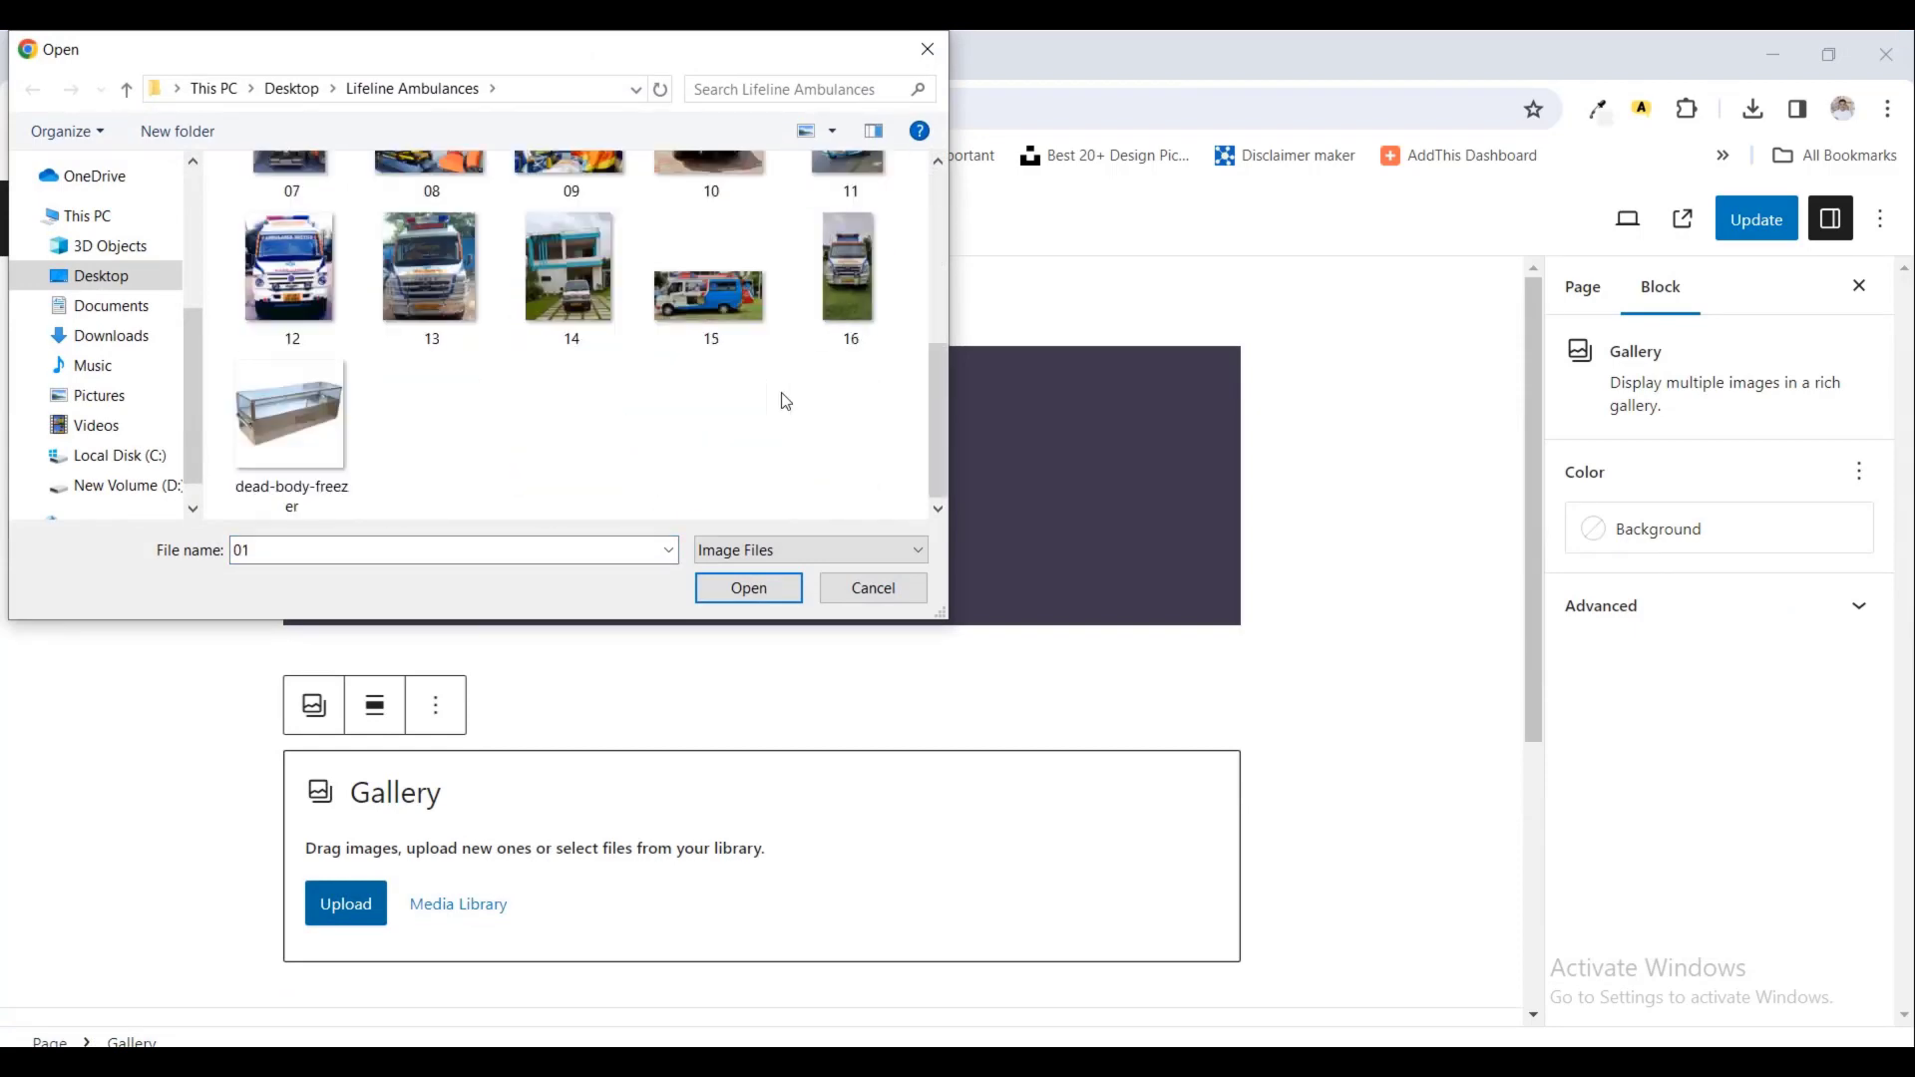
left_click(853, 301, "shift")
scroll(804, 361, "up", 3)
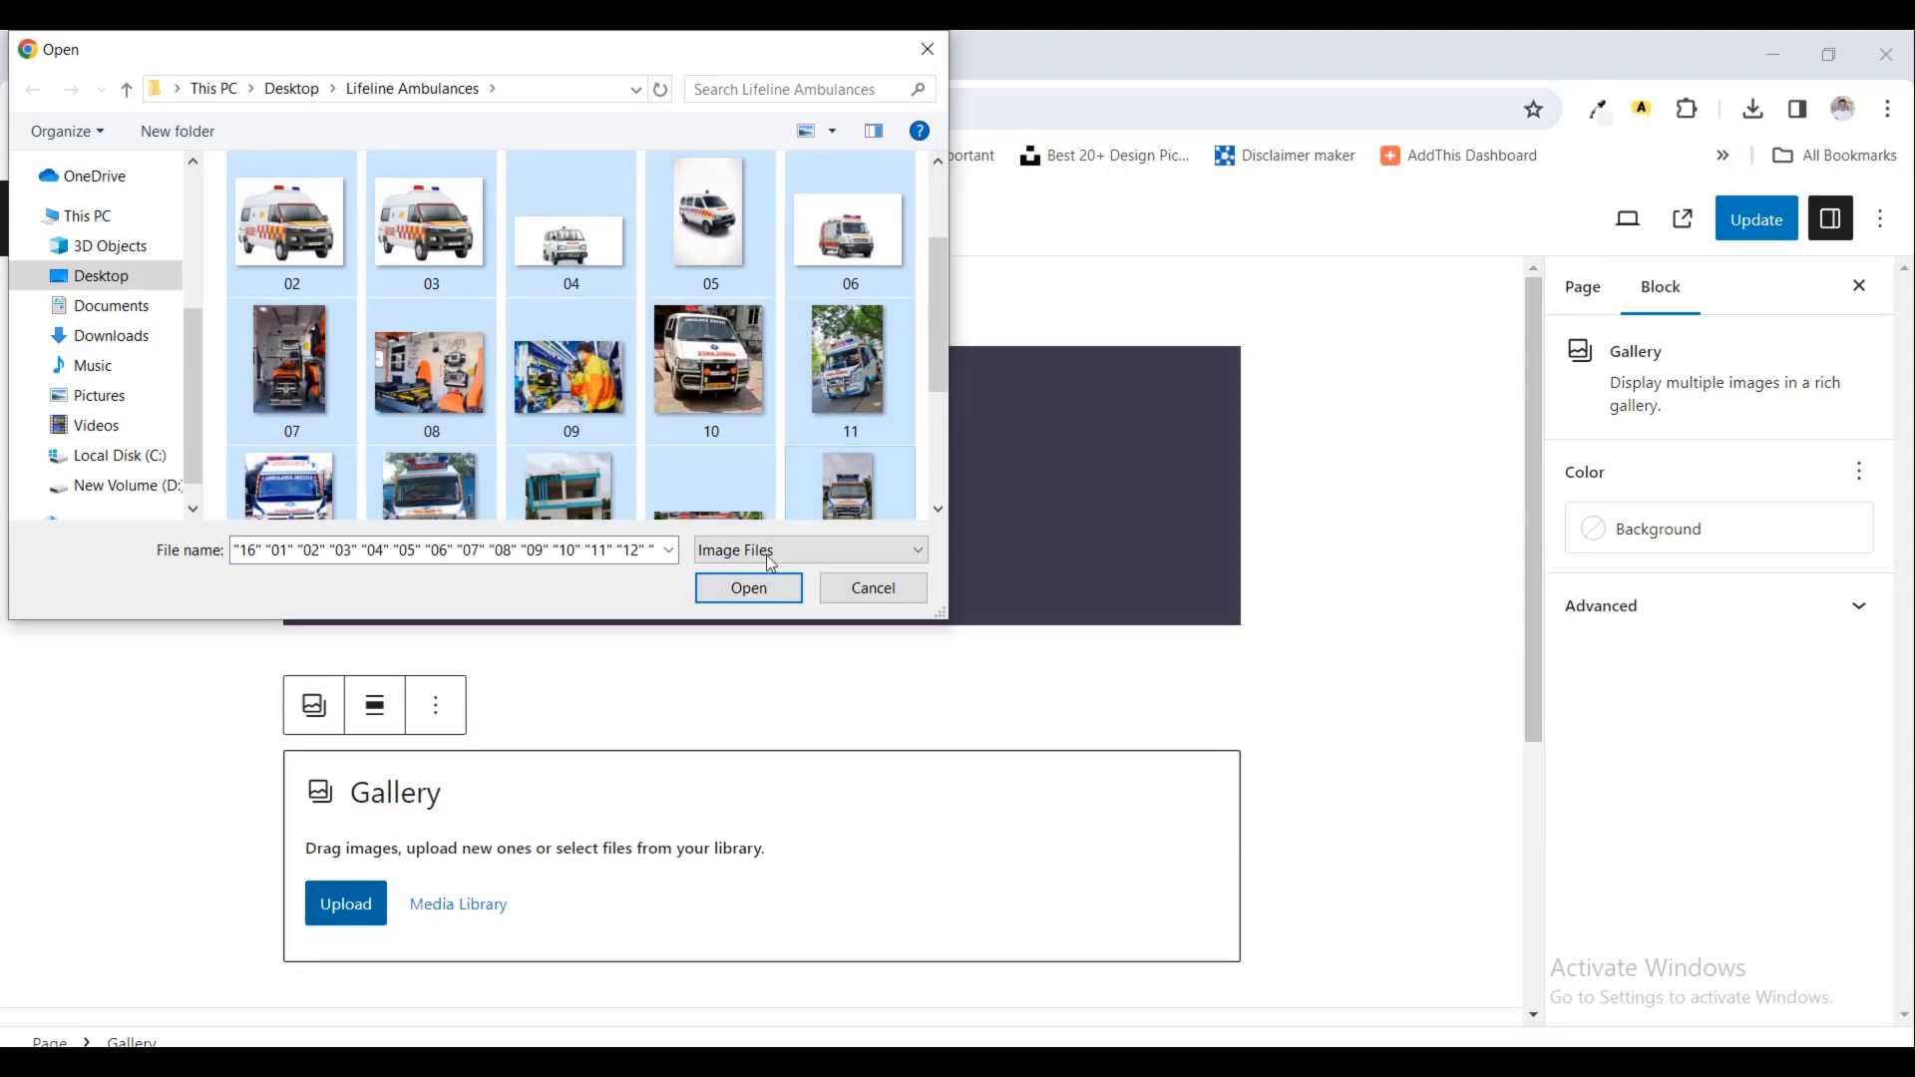
left_click(720, 597)
scroll(688, 678, "down", 5)
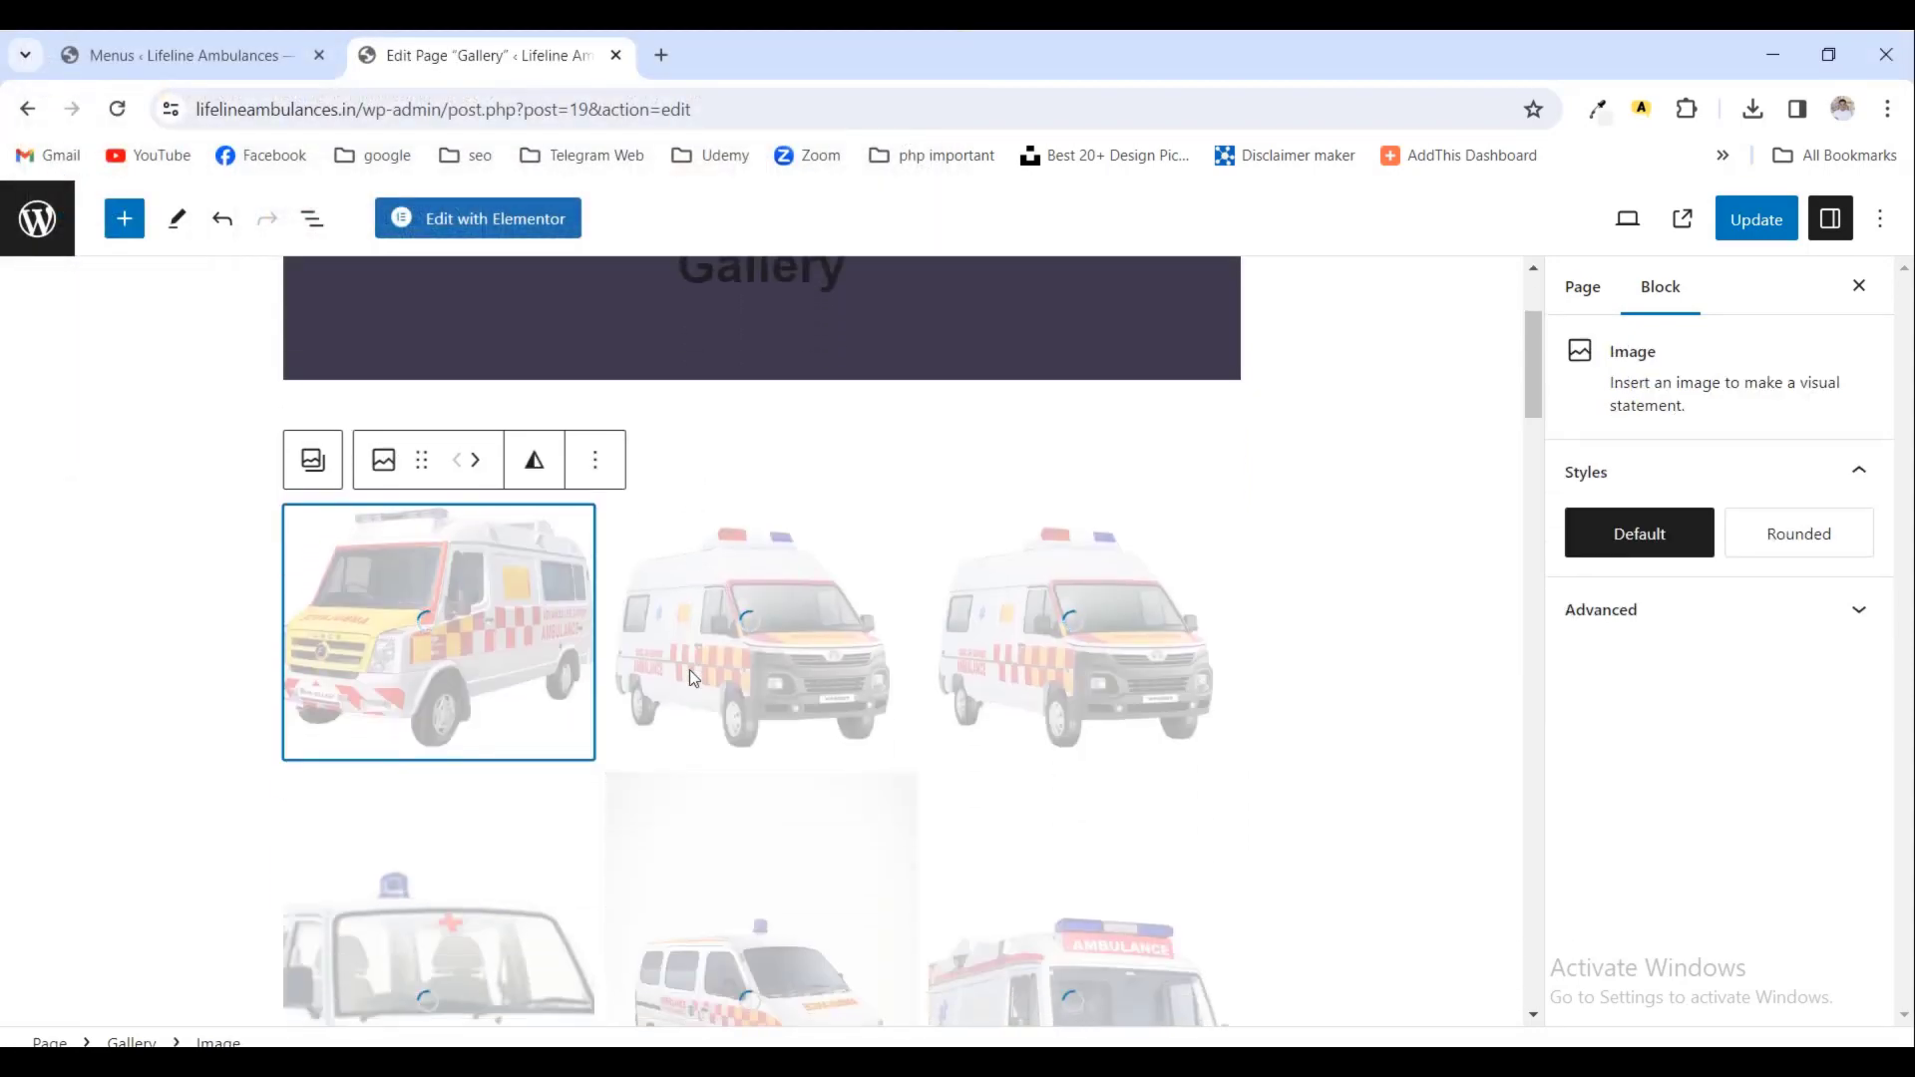
- Check the filled gallery and save the Gallery page with its new images
scroll(816, 634, "down", 15)
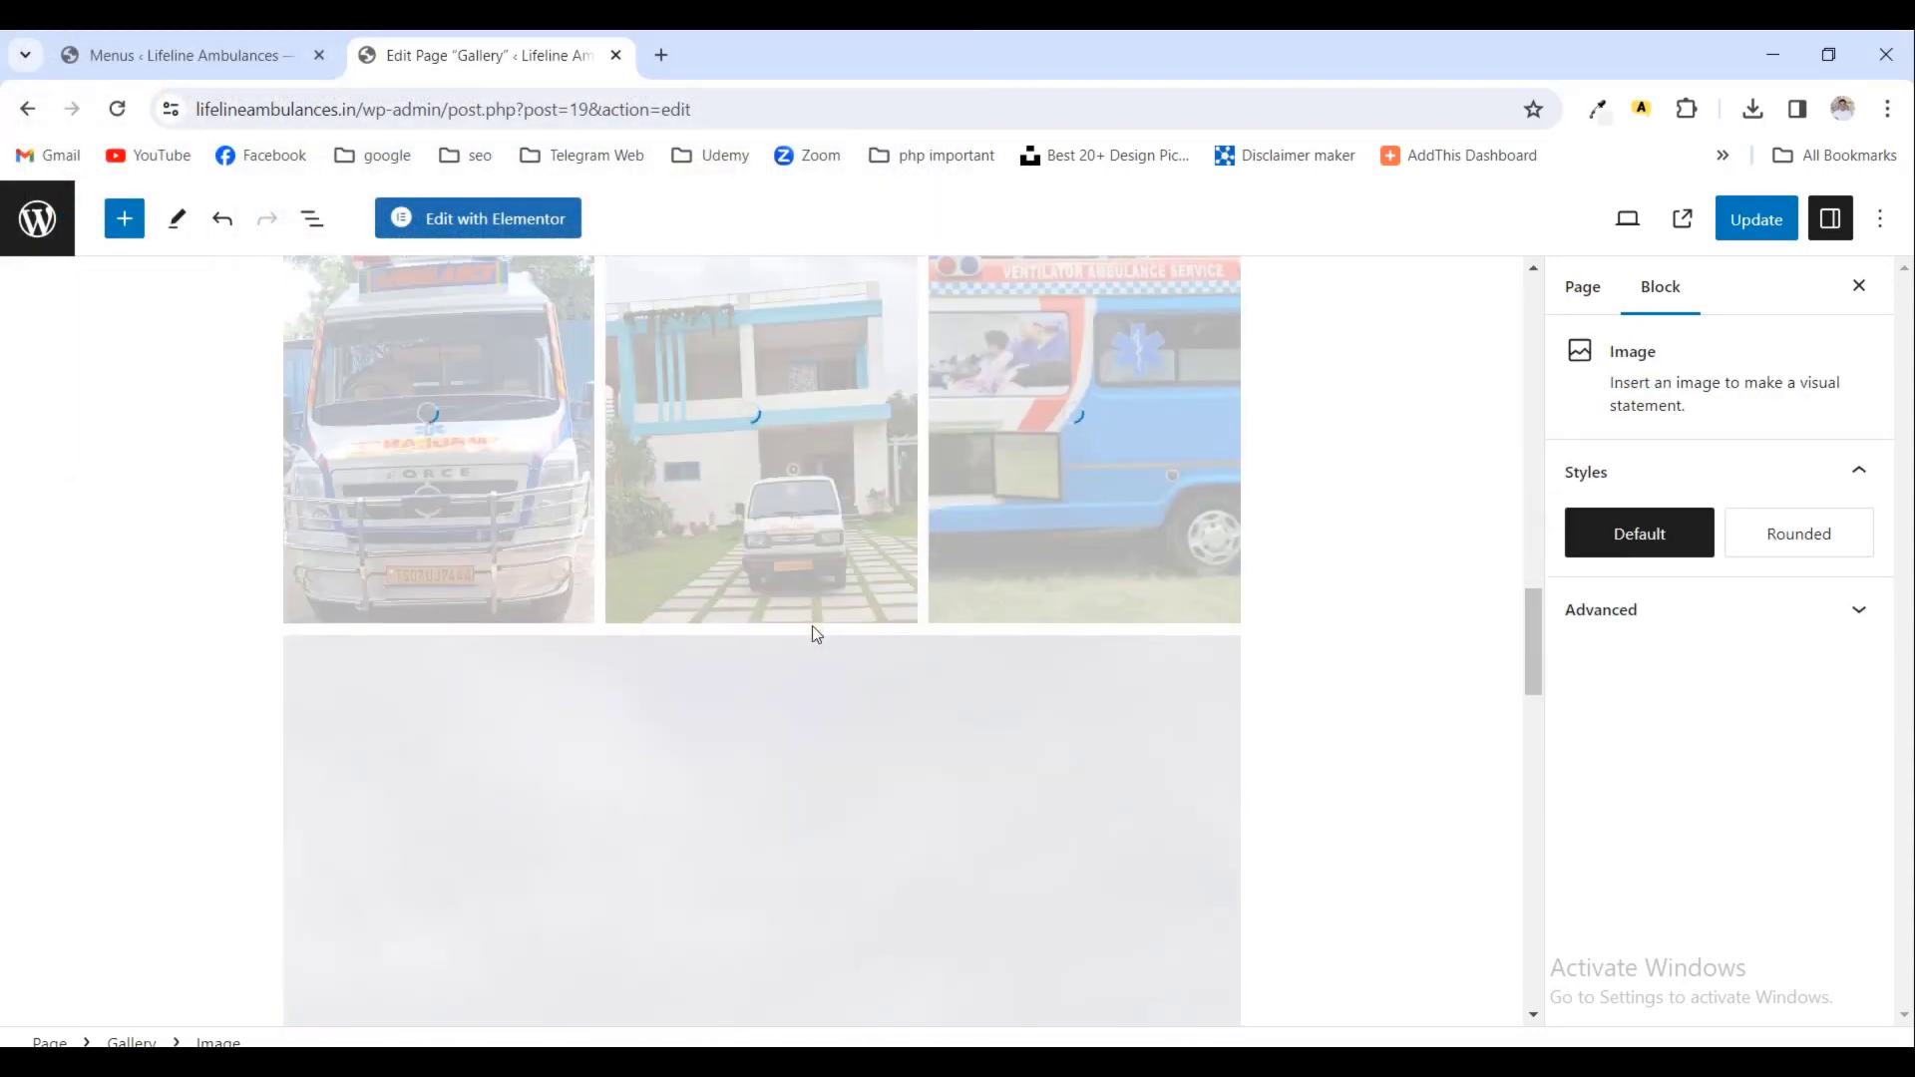
scroll(816, 634, "down", 5)
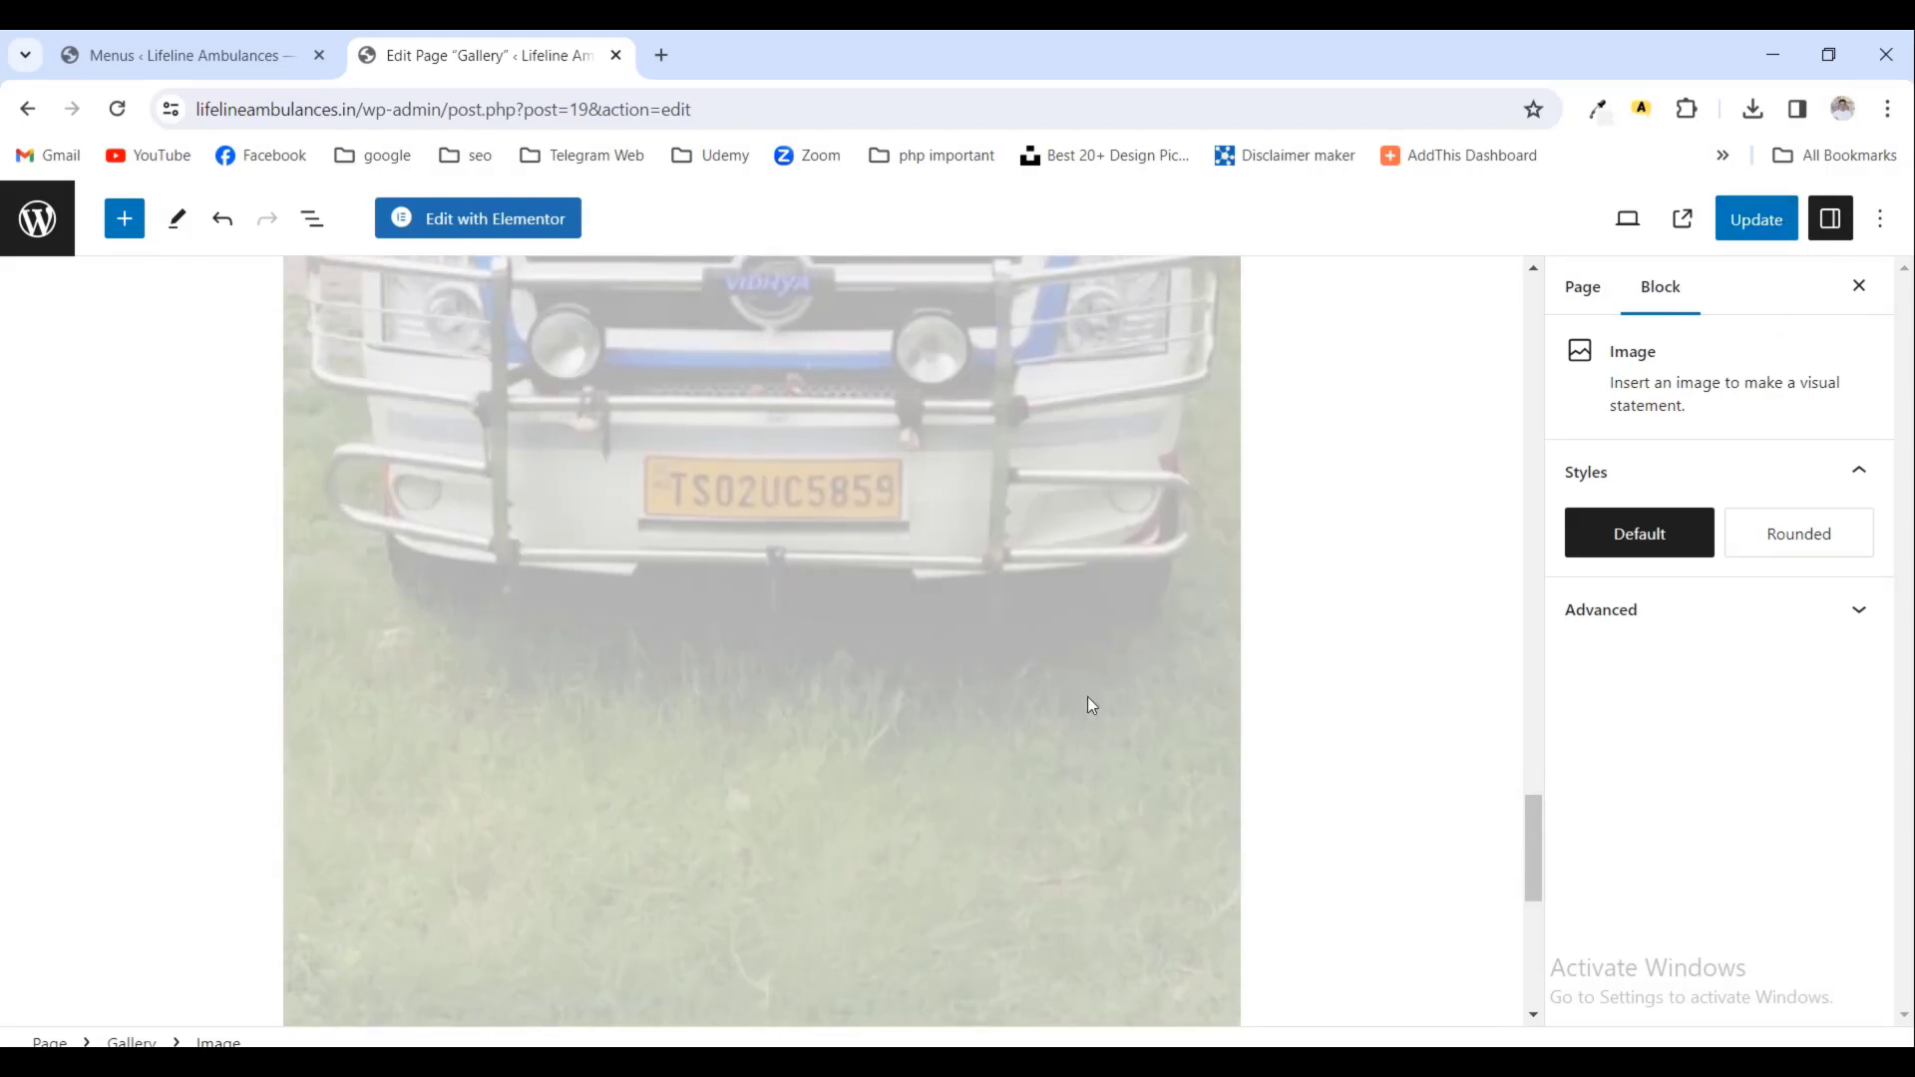
scroll(1087, 705, "down", 5)
left_click(1756, 219)
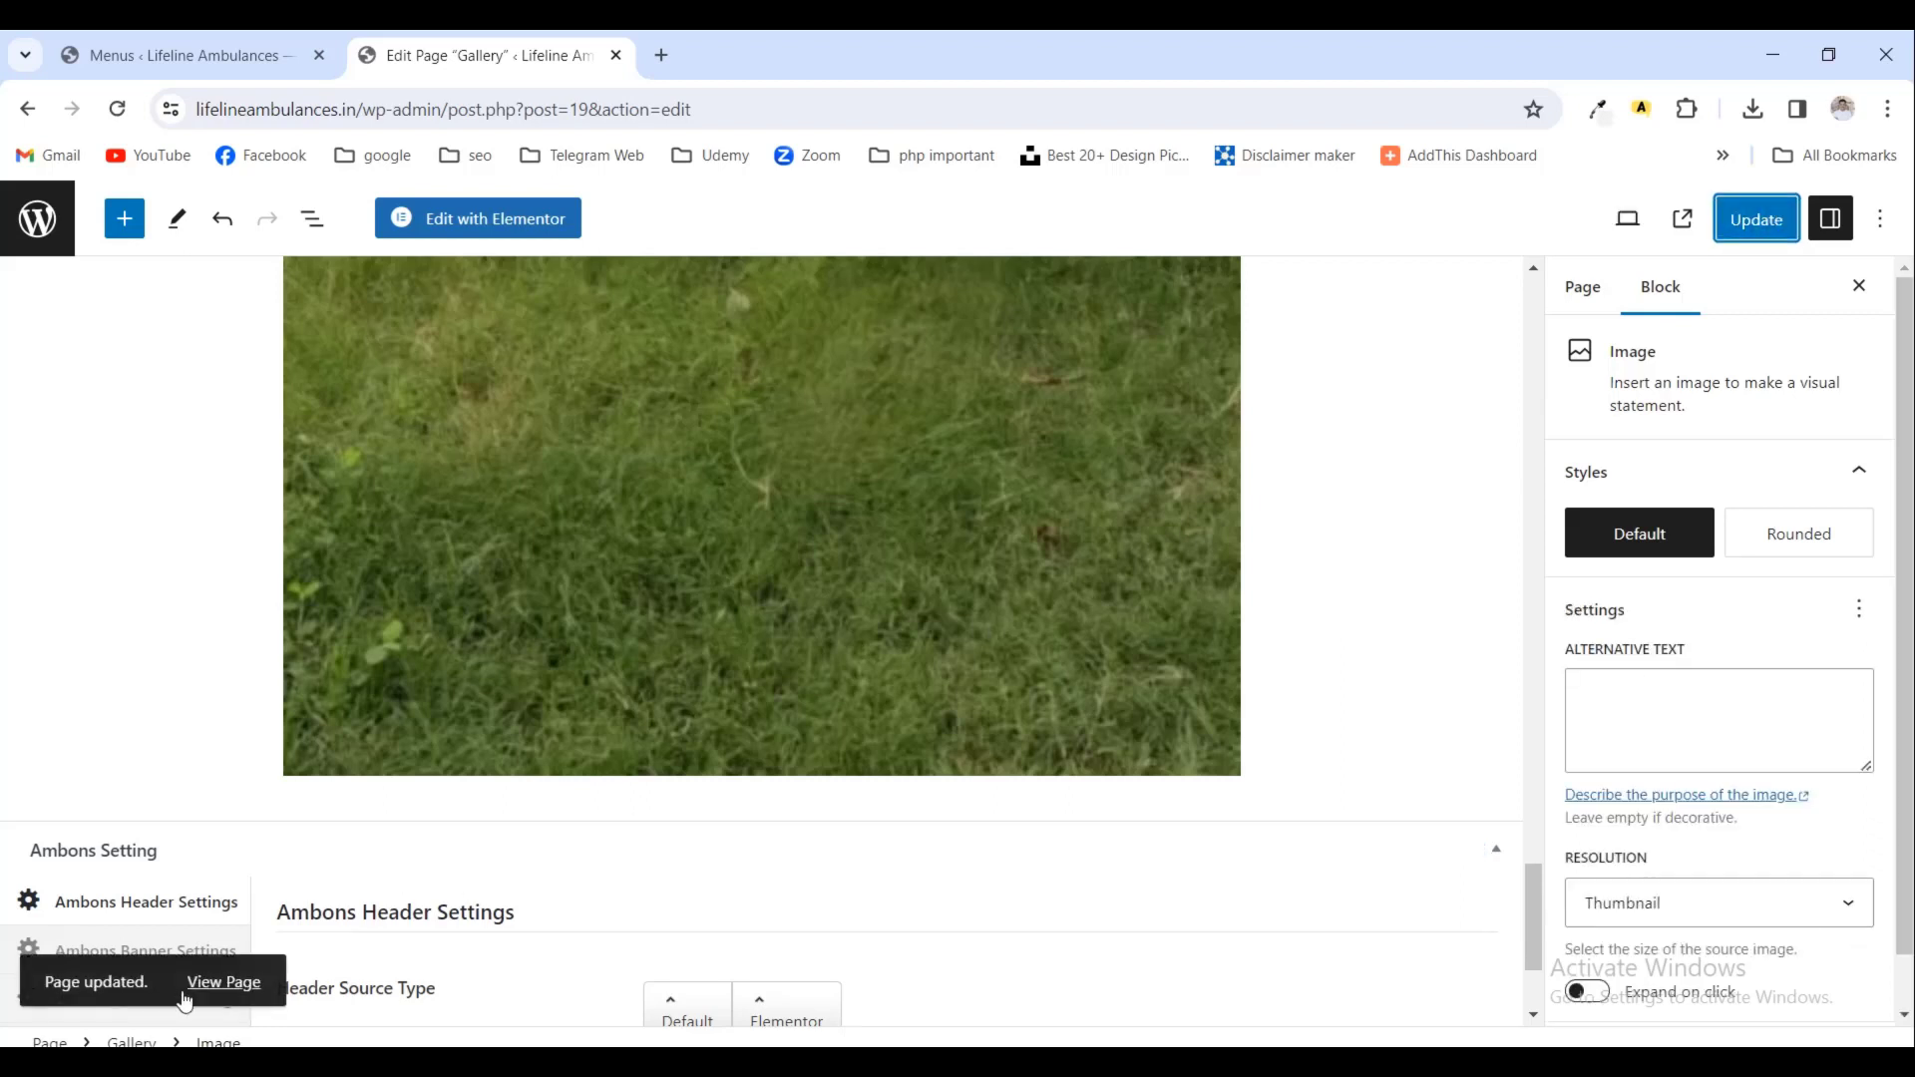
- View the live Gallery page, then go to About Us from the site navigation
left_click(190, 989)
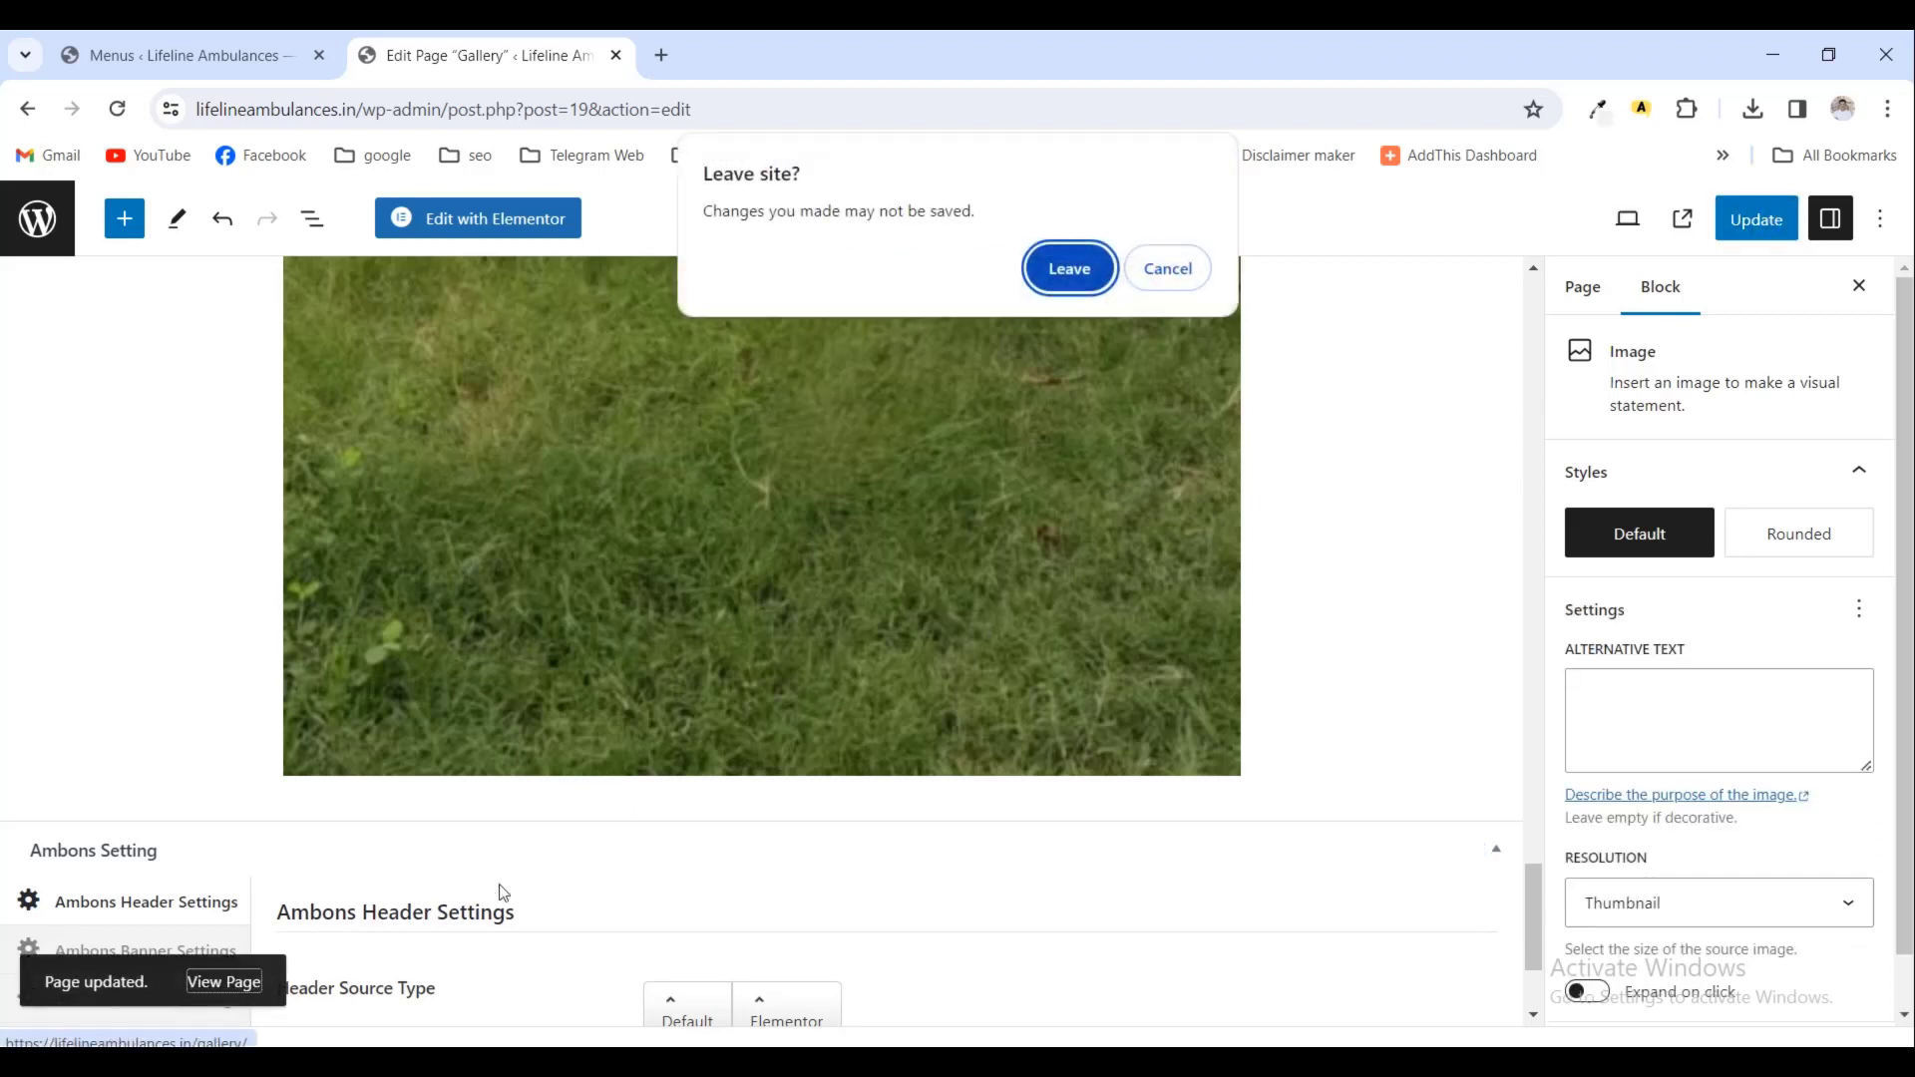
left_click(1059, 278)
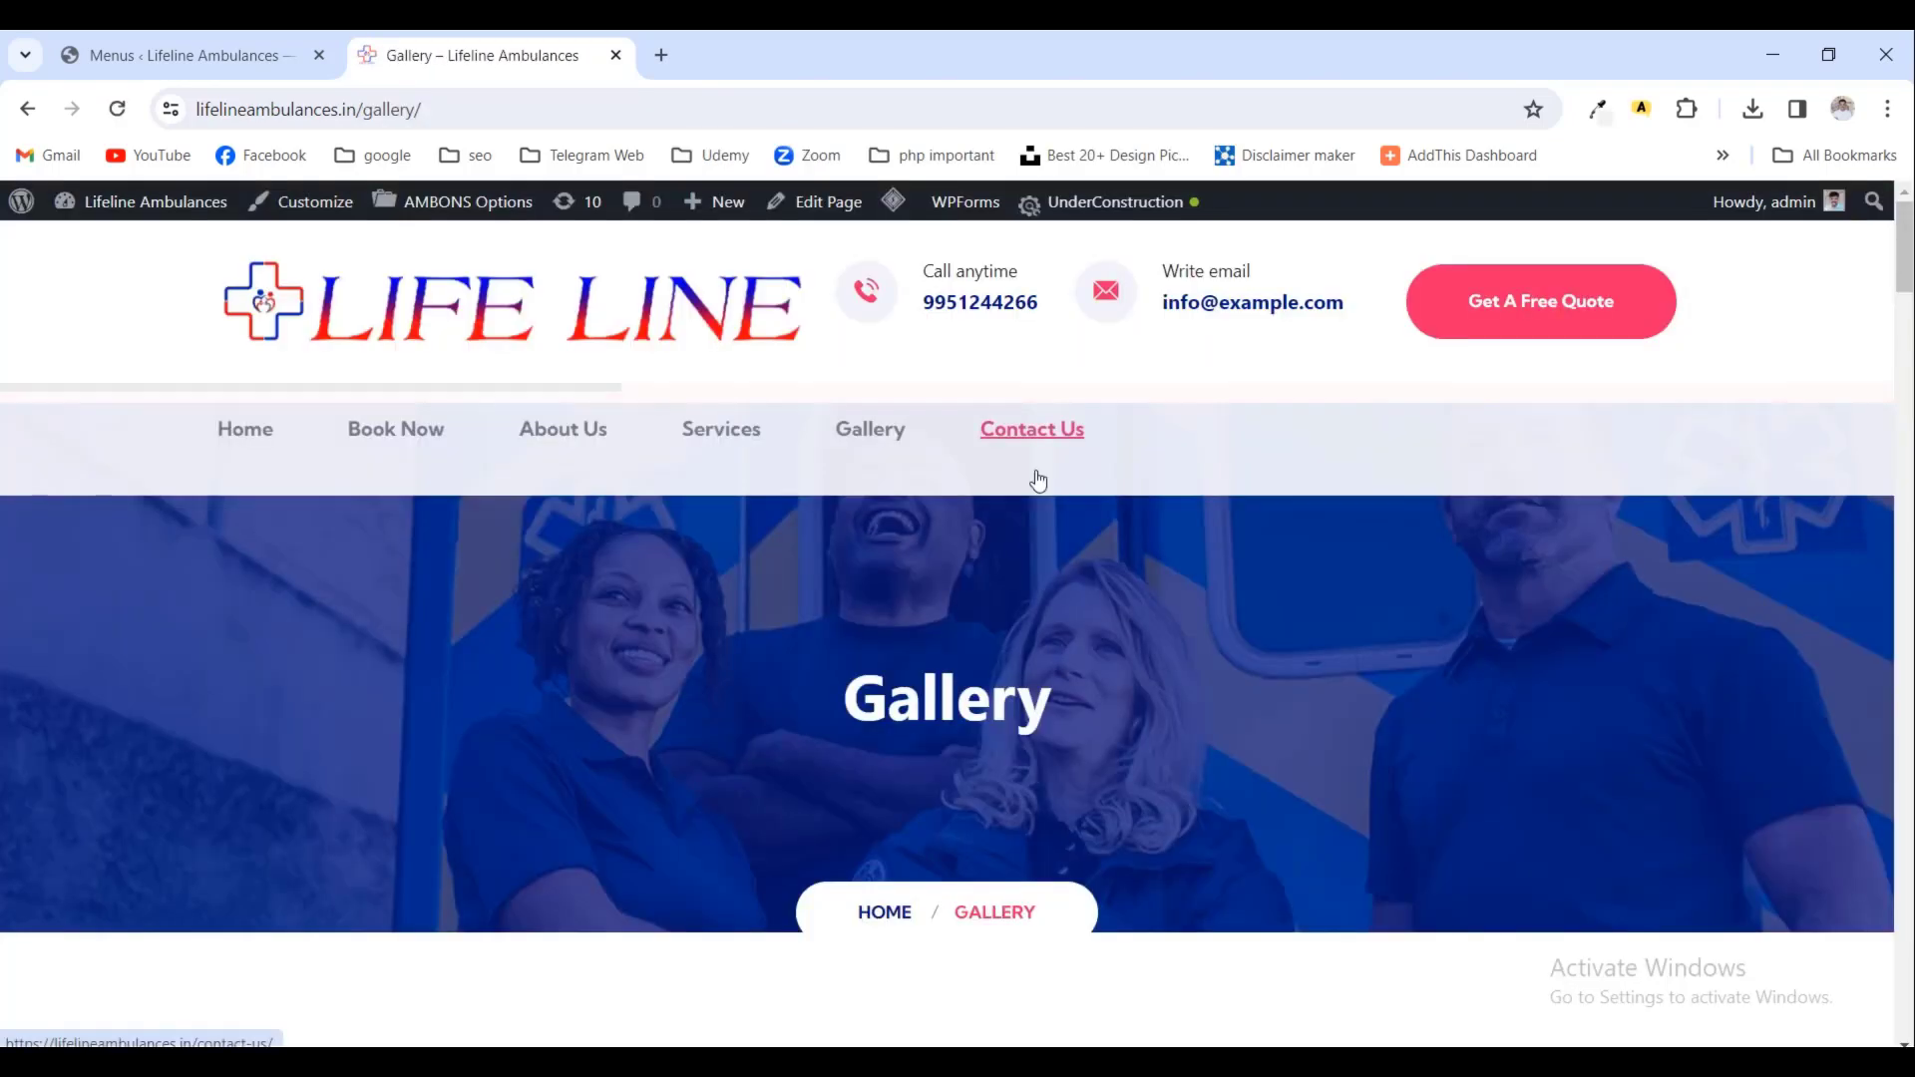
scroll(1036, 478, "down", 8)
scroll(1034, 534, "down", 15)
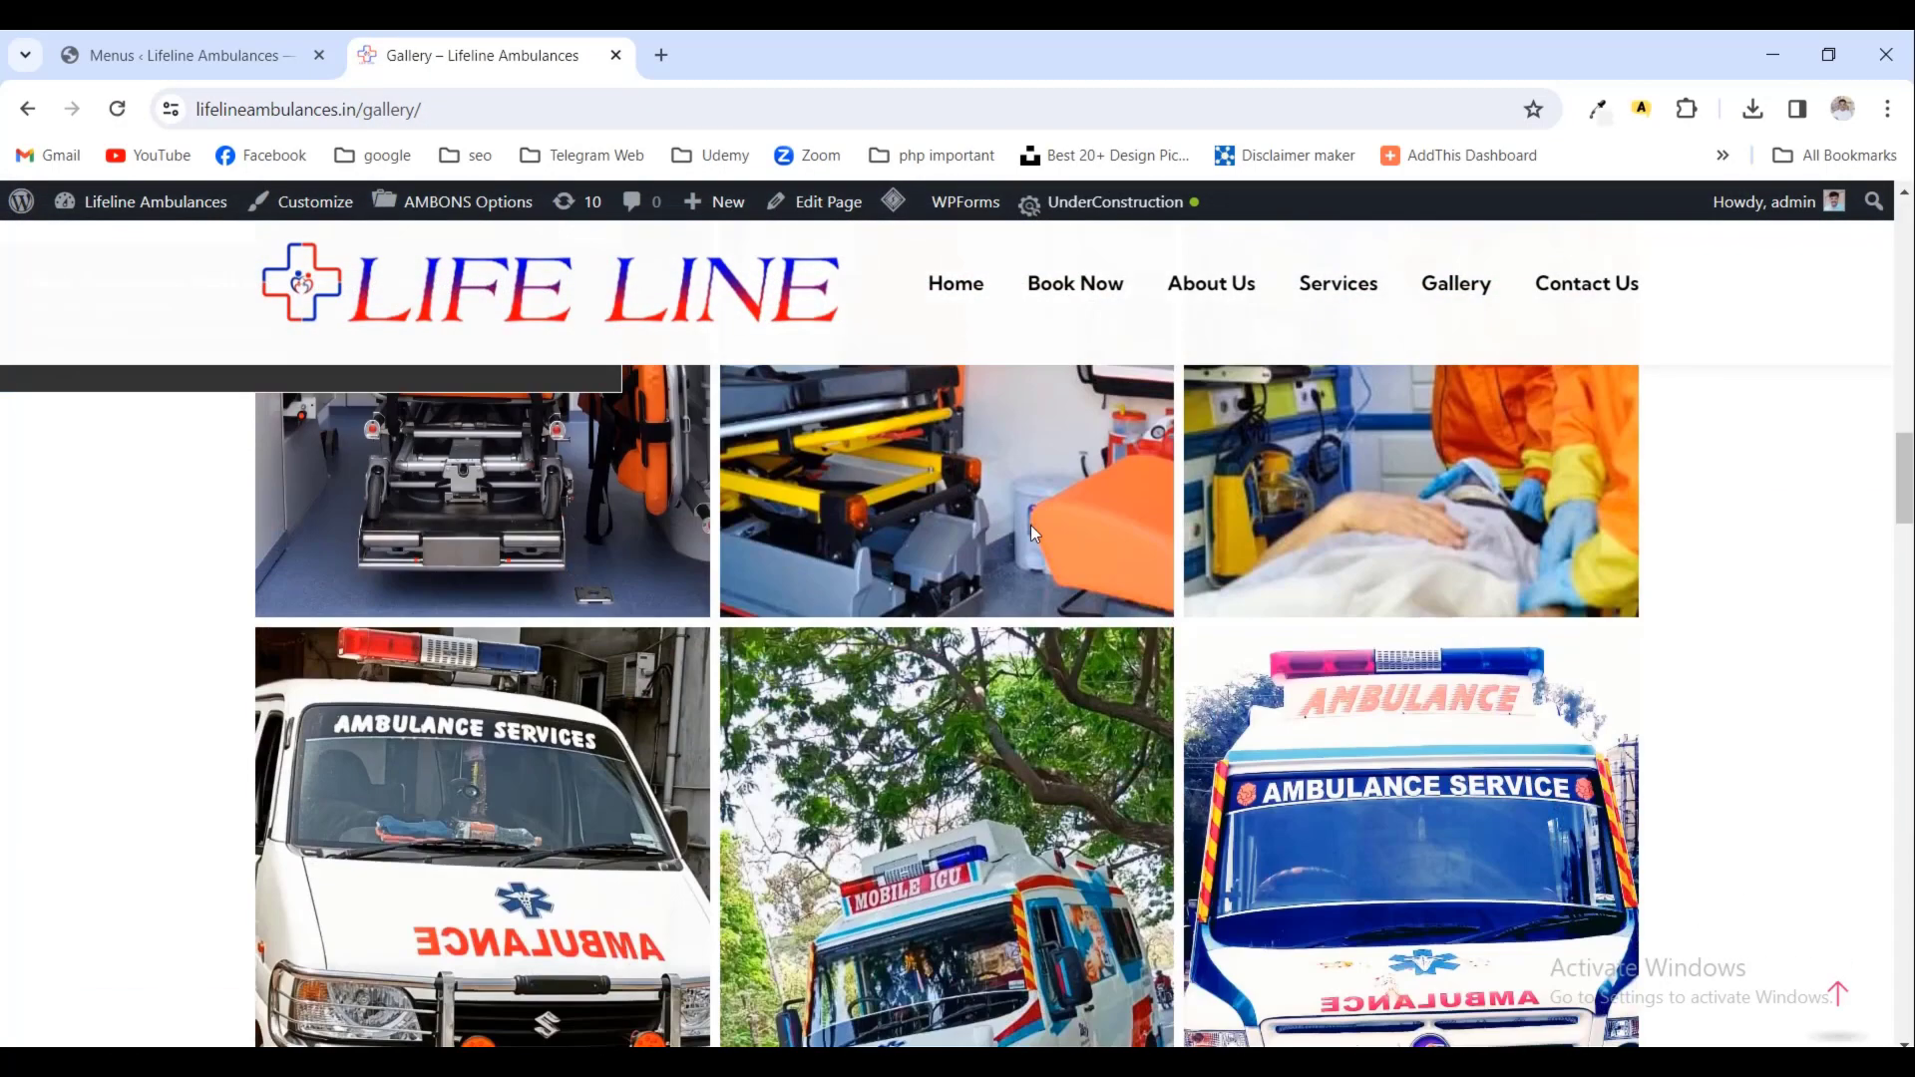
scroll(1031, 534, "up", 20)
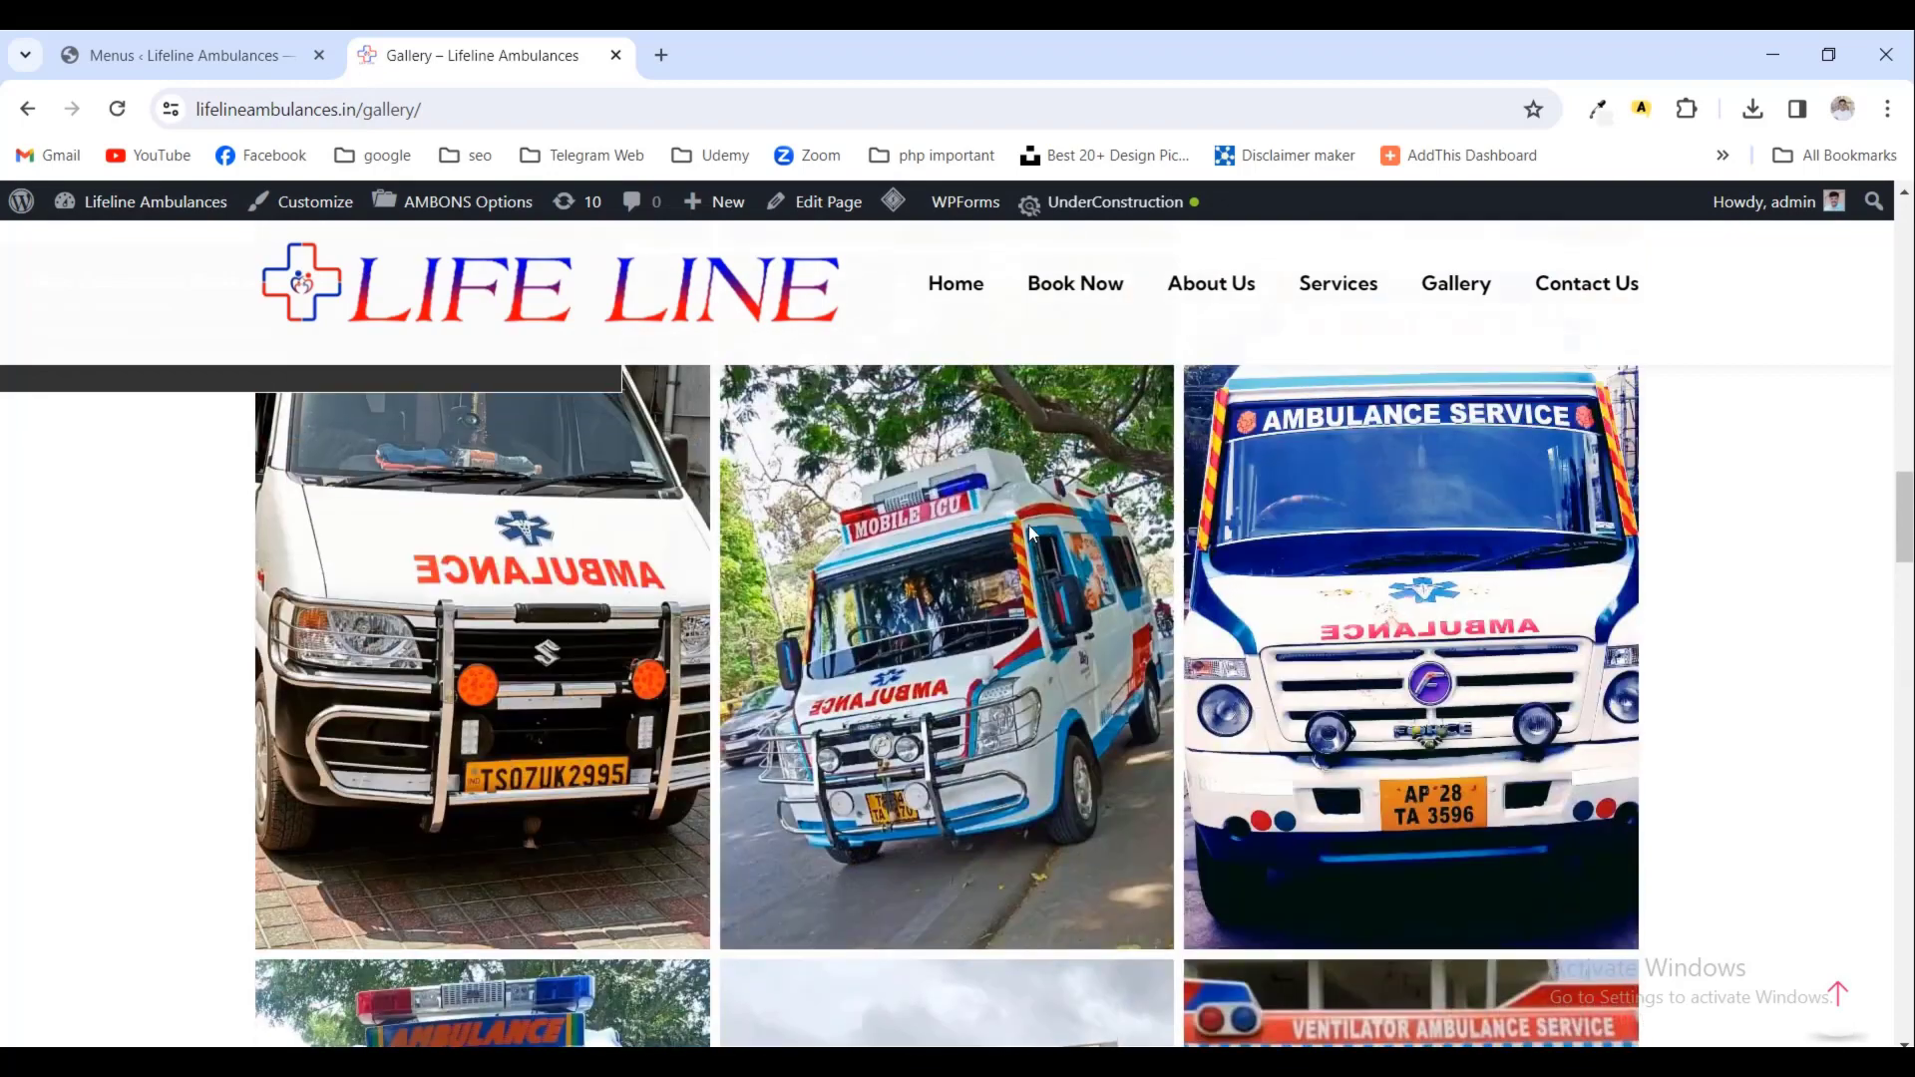
scroll(1030, 525, "up", 3)
scroll(1030, 526, "down", 6)
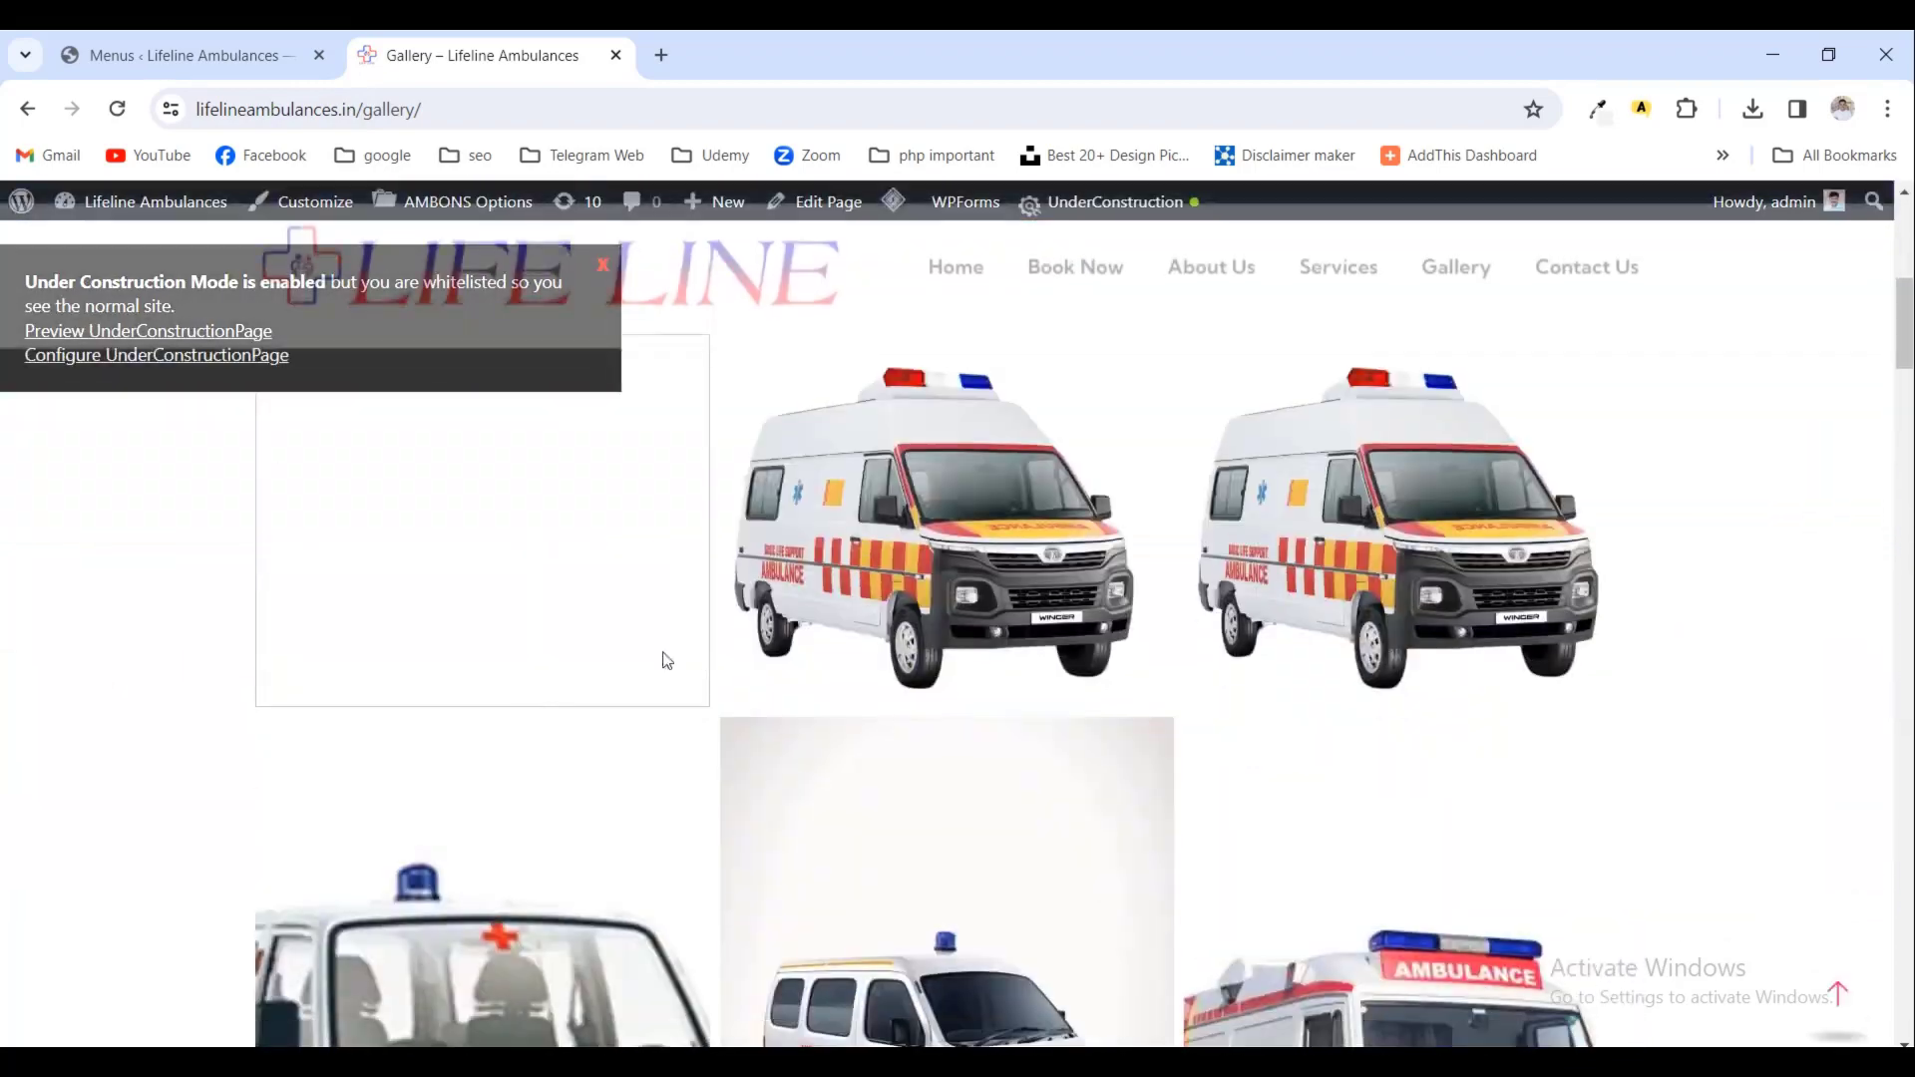
scroll(663, 654, "up", 1)
left_click(1217, 291)
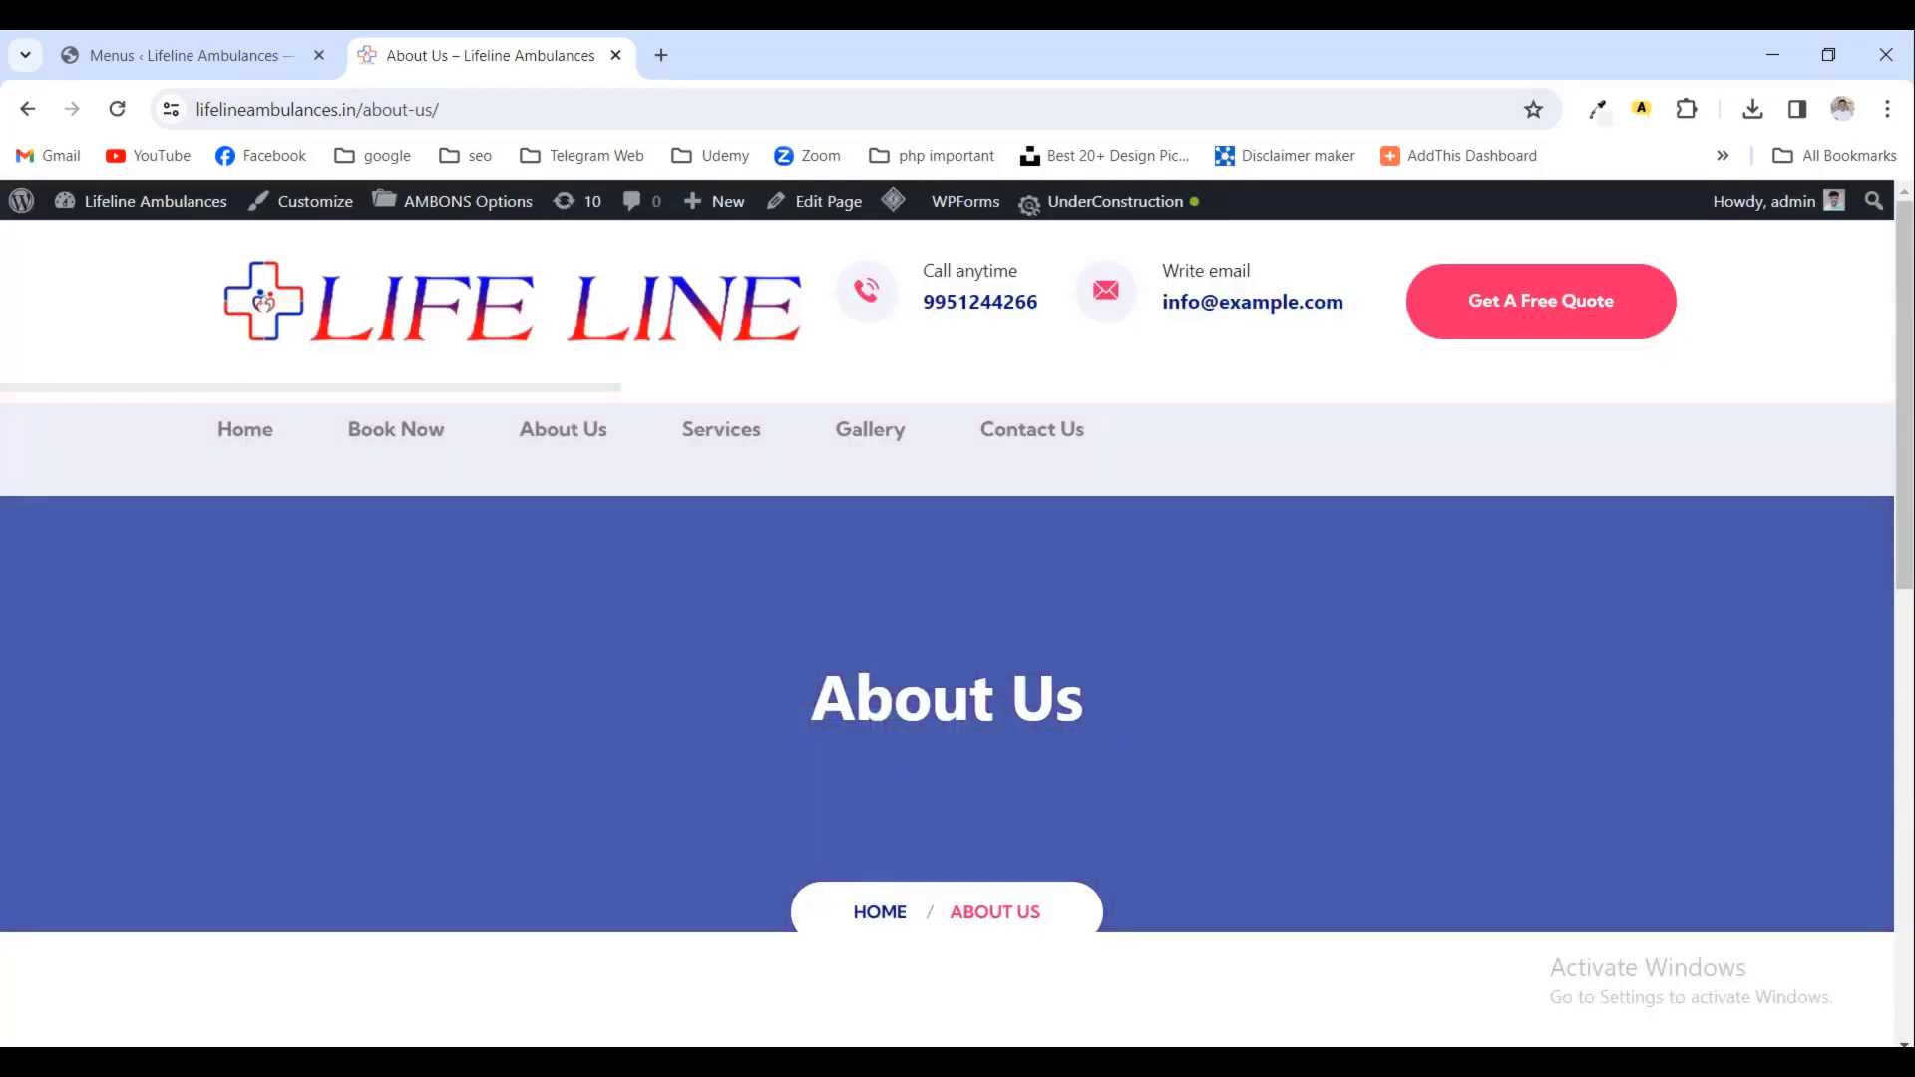
- Copy the five numbered services from the Notepad++ notes and open About Us in the block editor
key("alt+Tab")
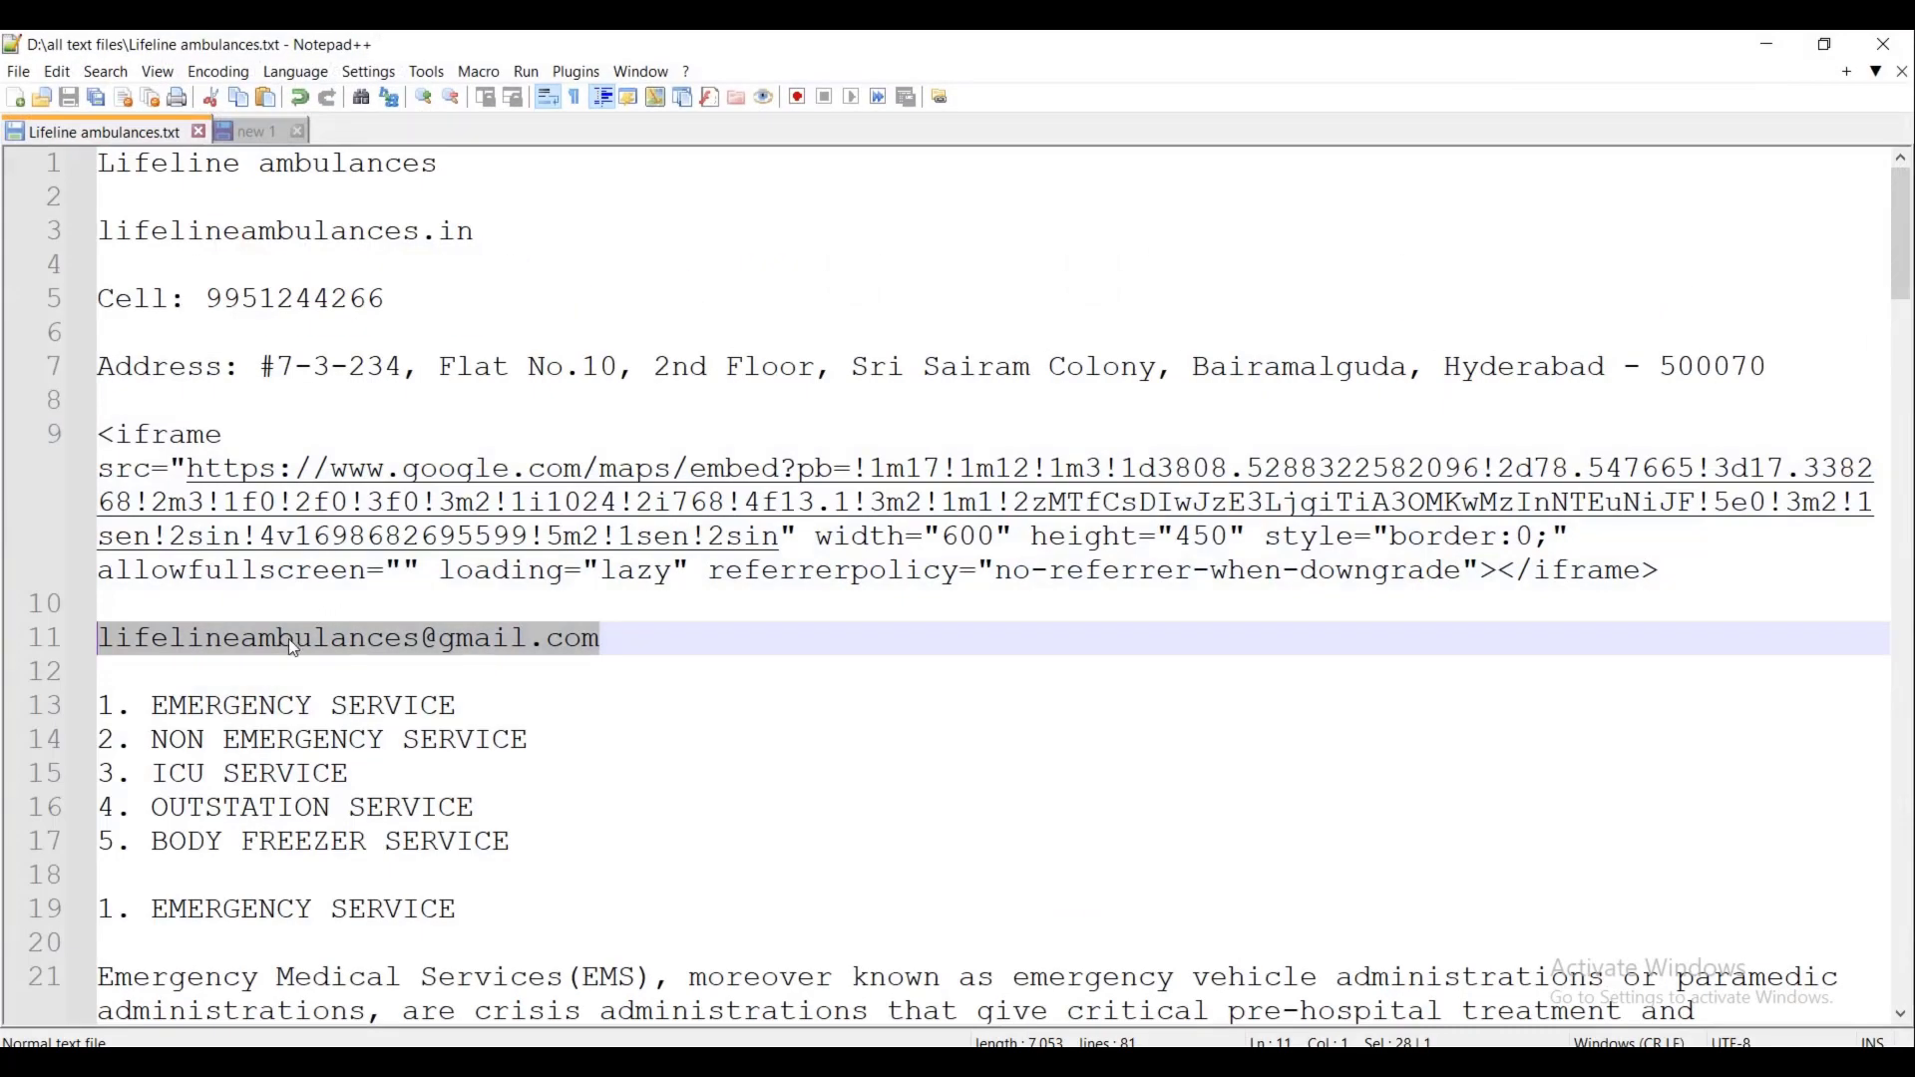
left_click_drag(100, 705, 503, 841)
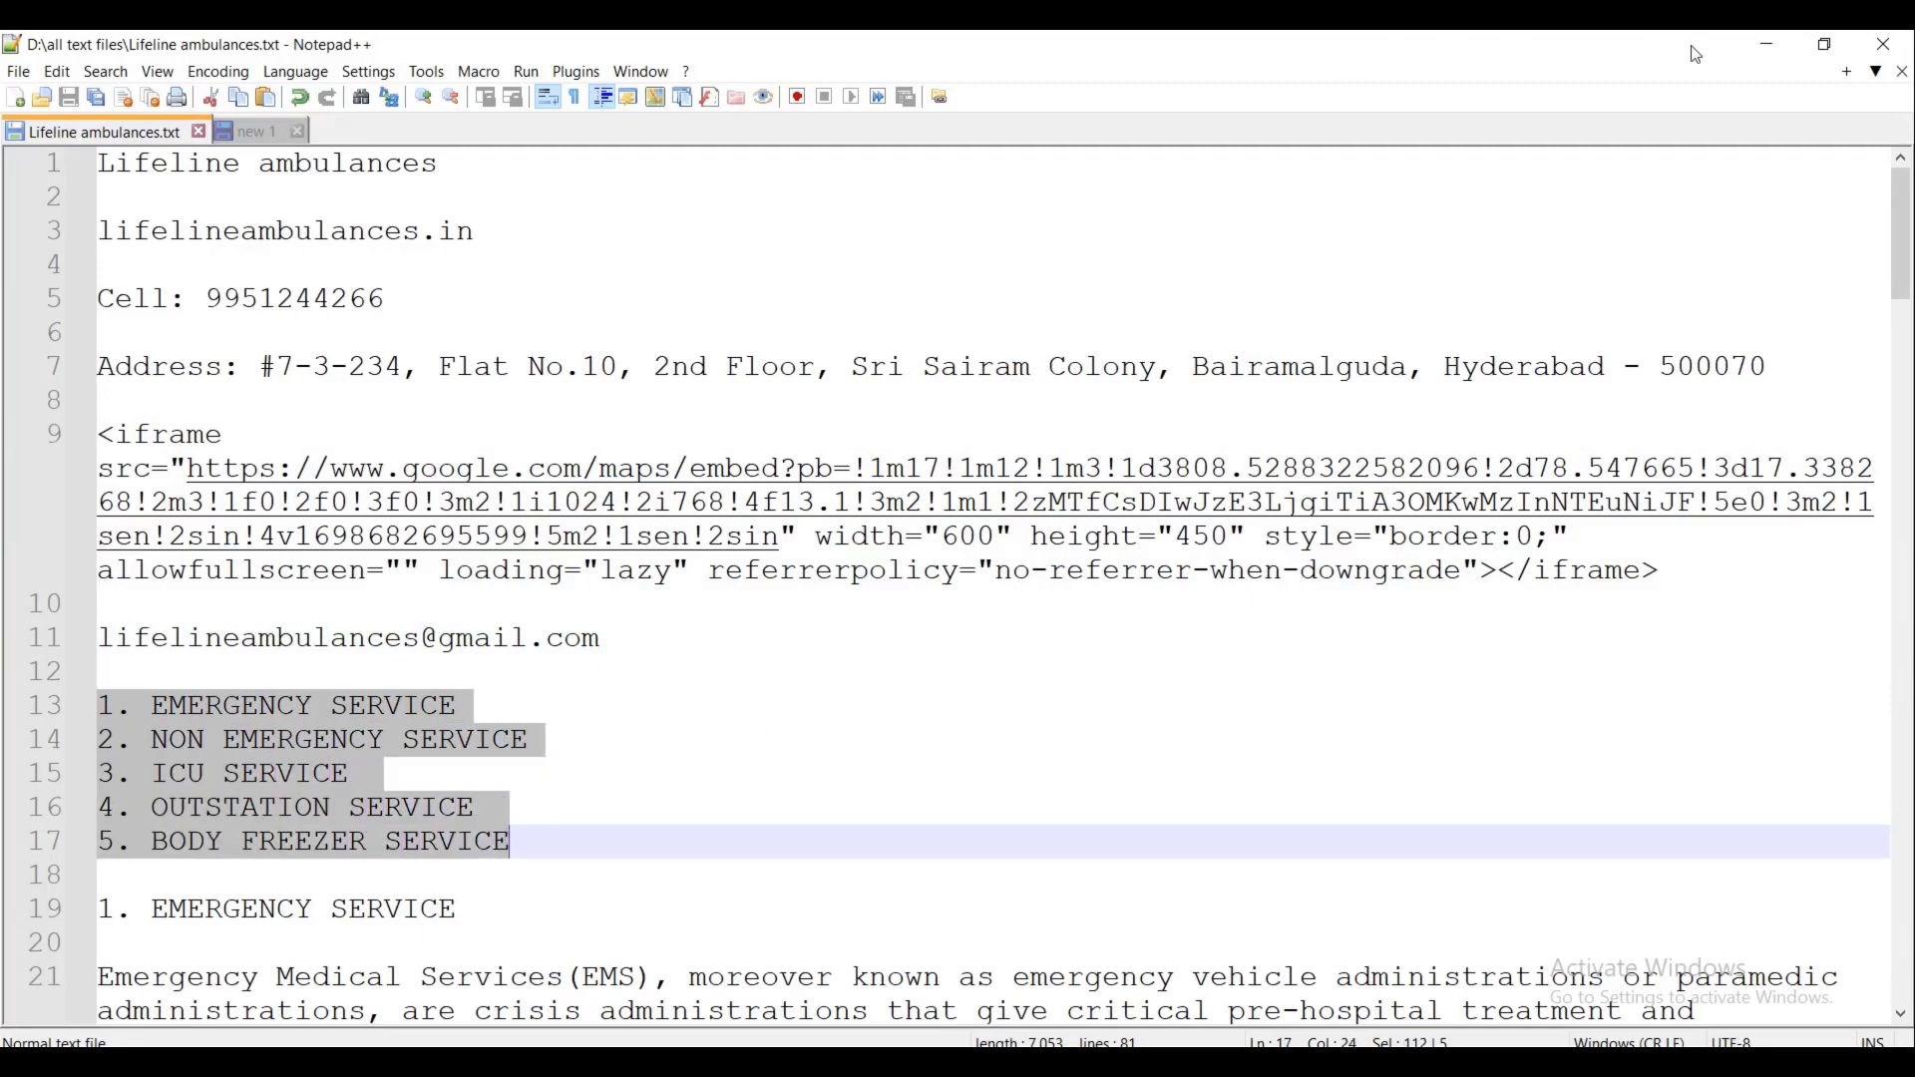
left_click(1756, 45)
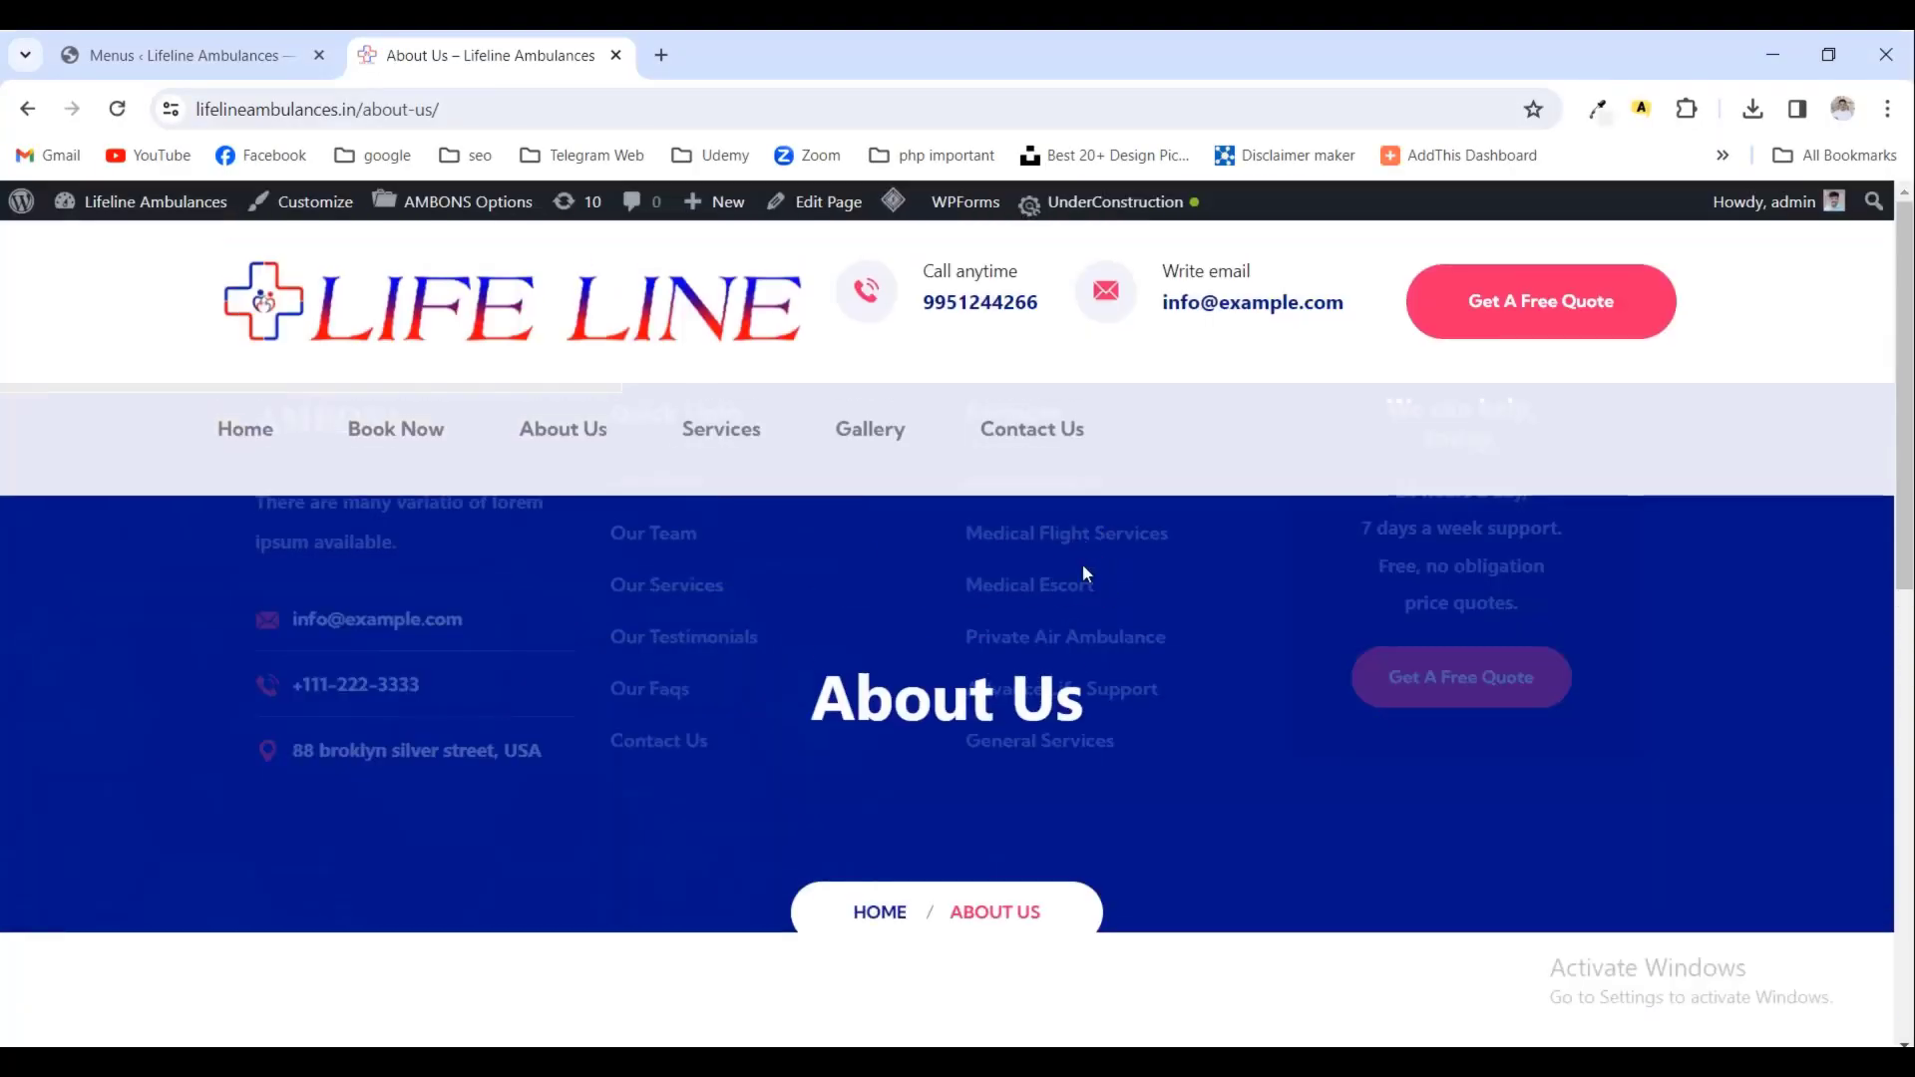
left_click(815, 202)
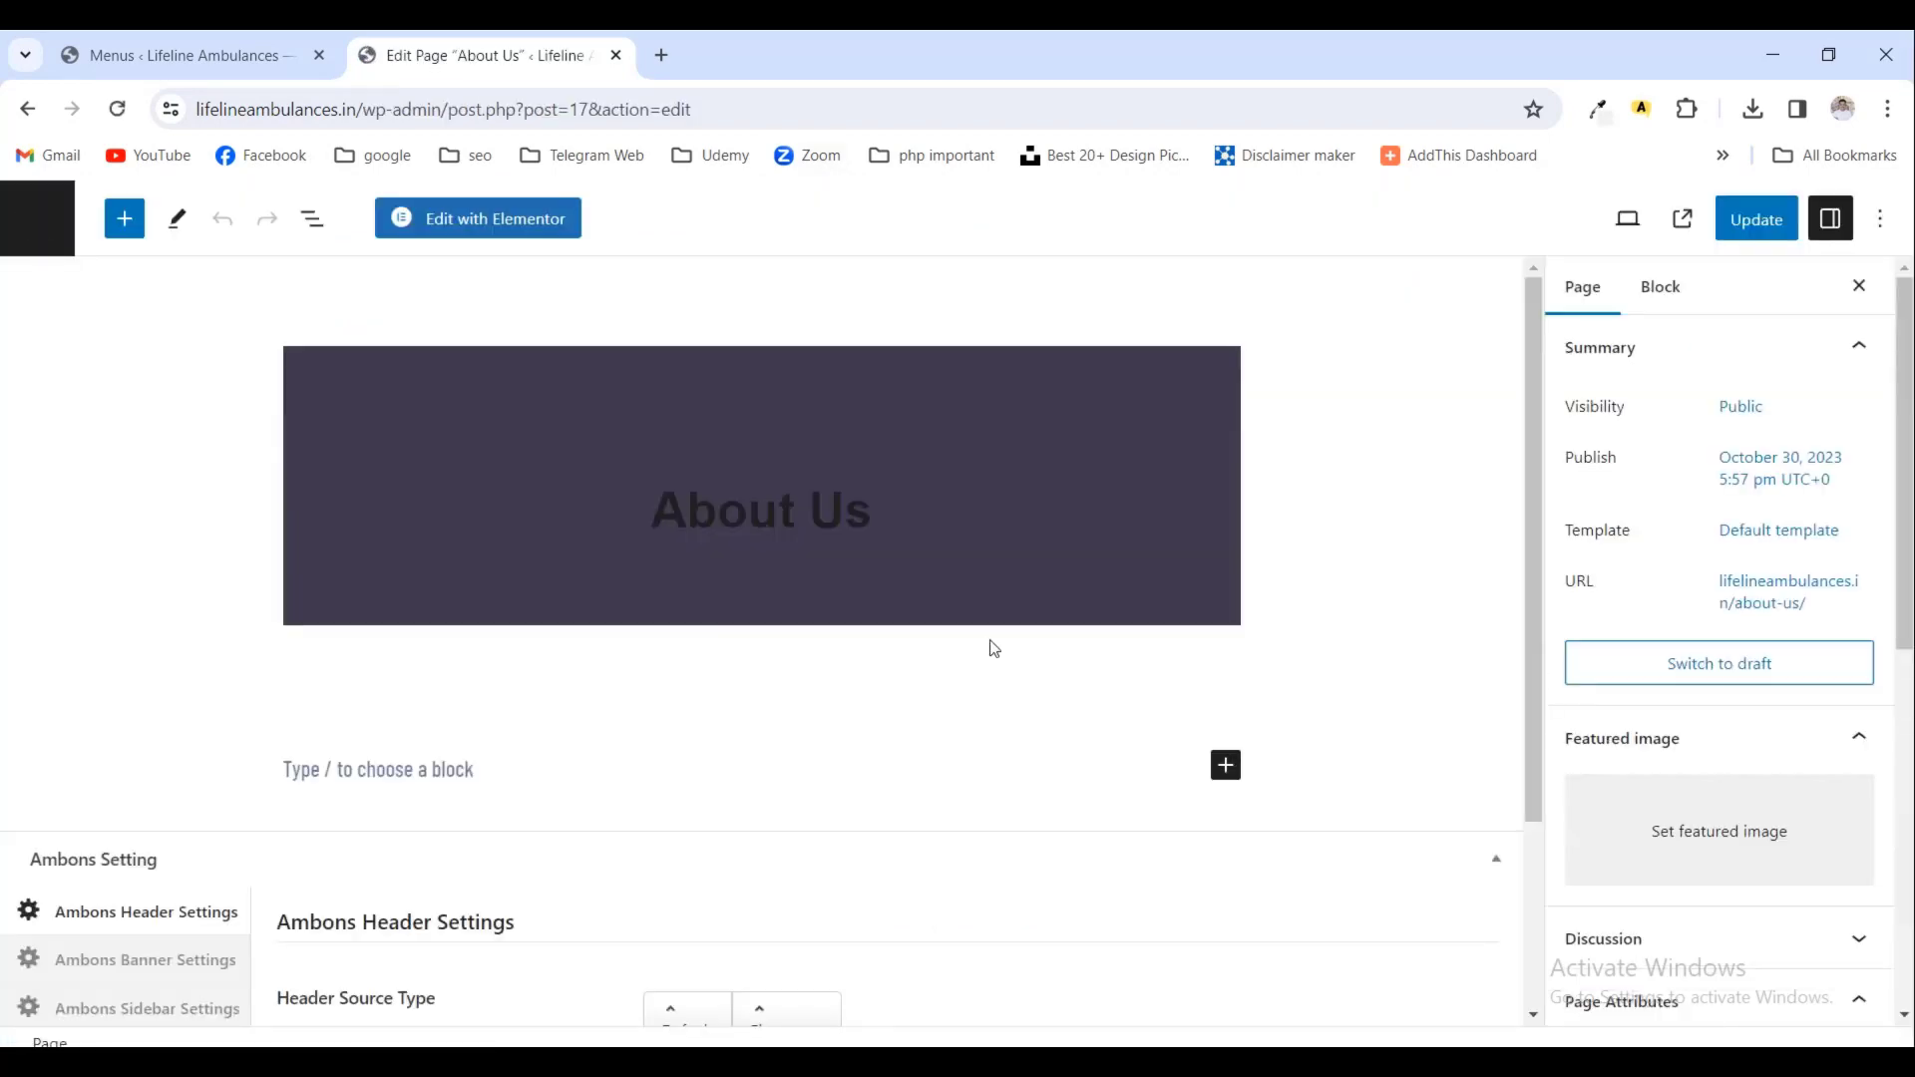
- Add an introductory paragraph, then paste the five services below it as a numbered list
scroll(999, 689, "down", 1)
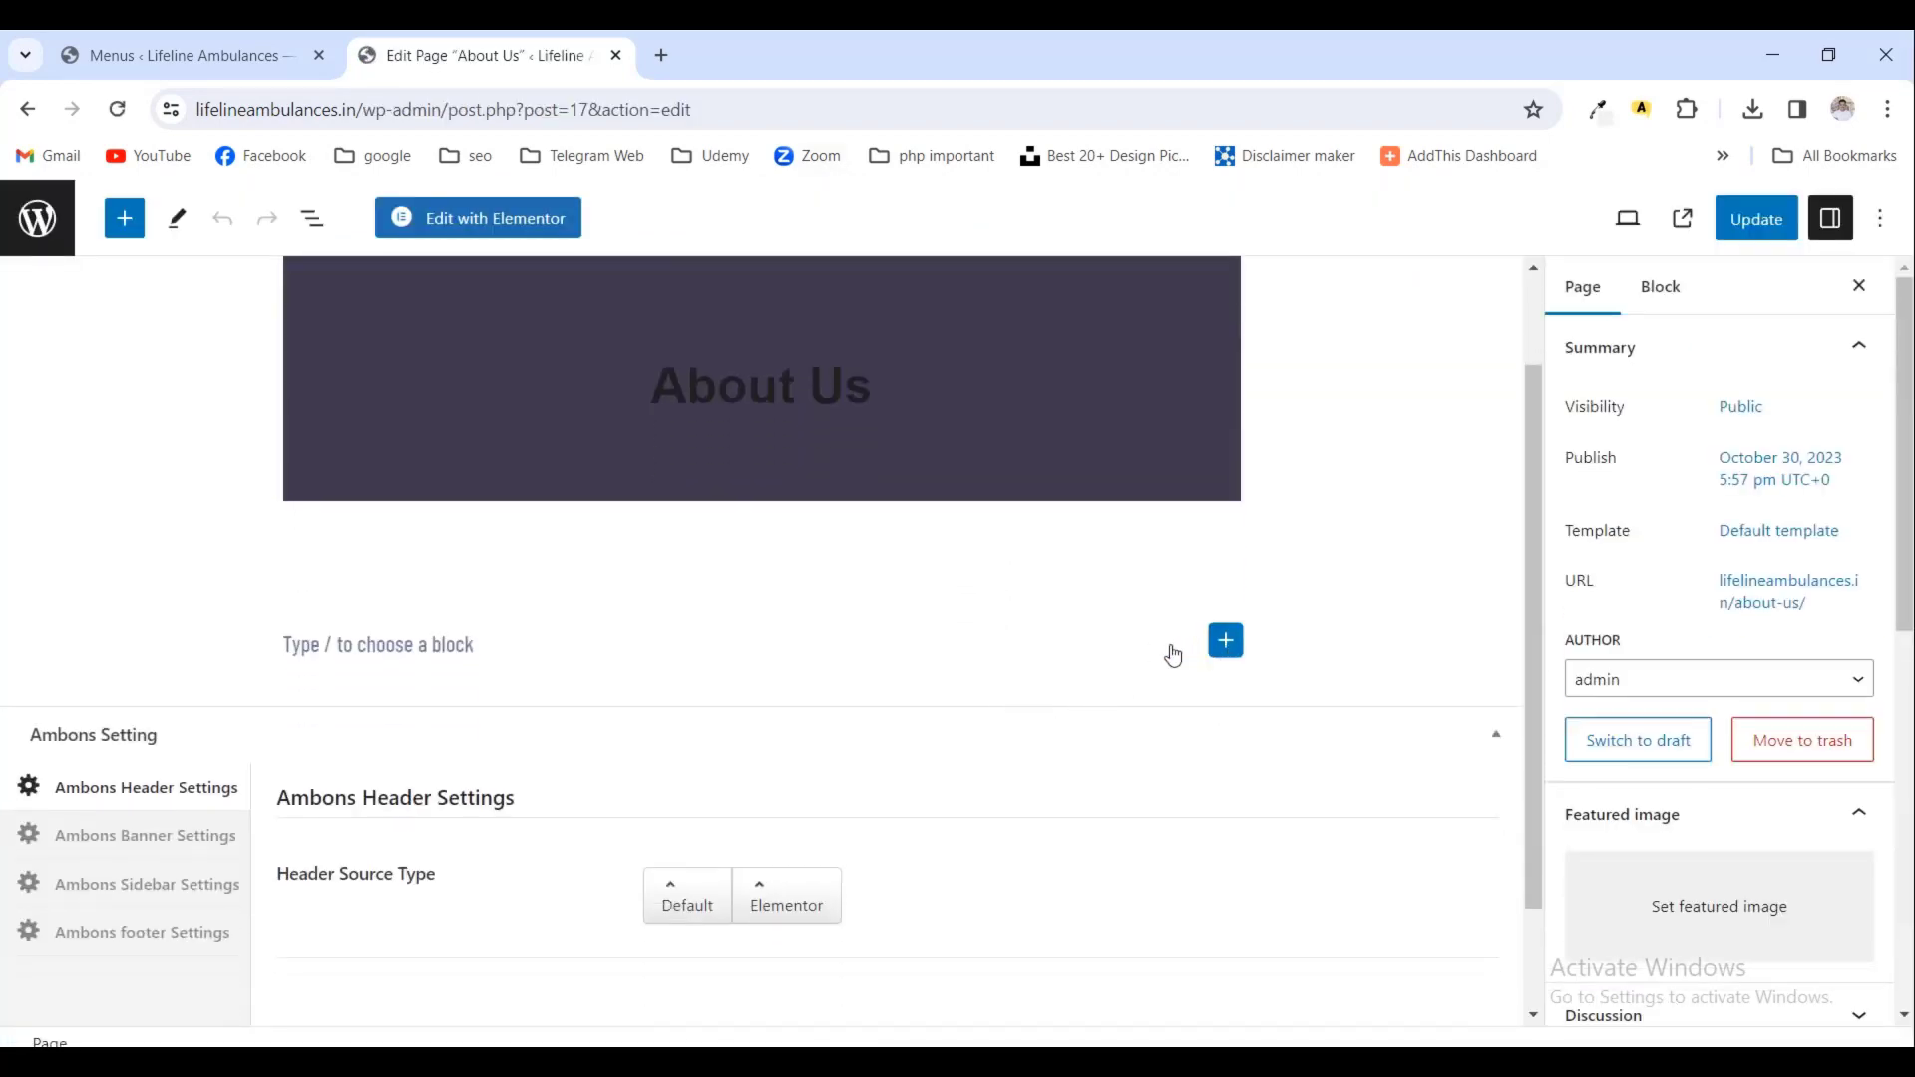
left_click(1226, 641)
left_click(598, 629)
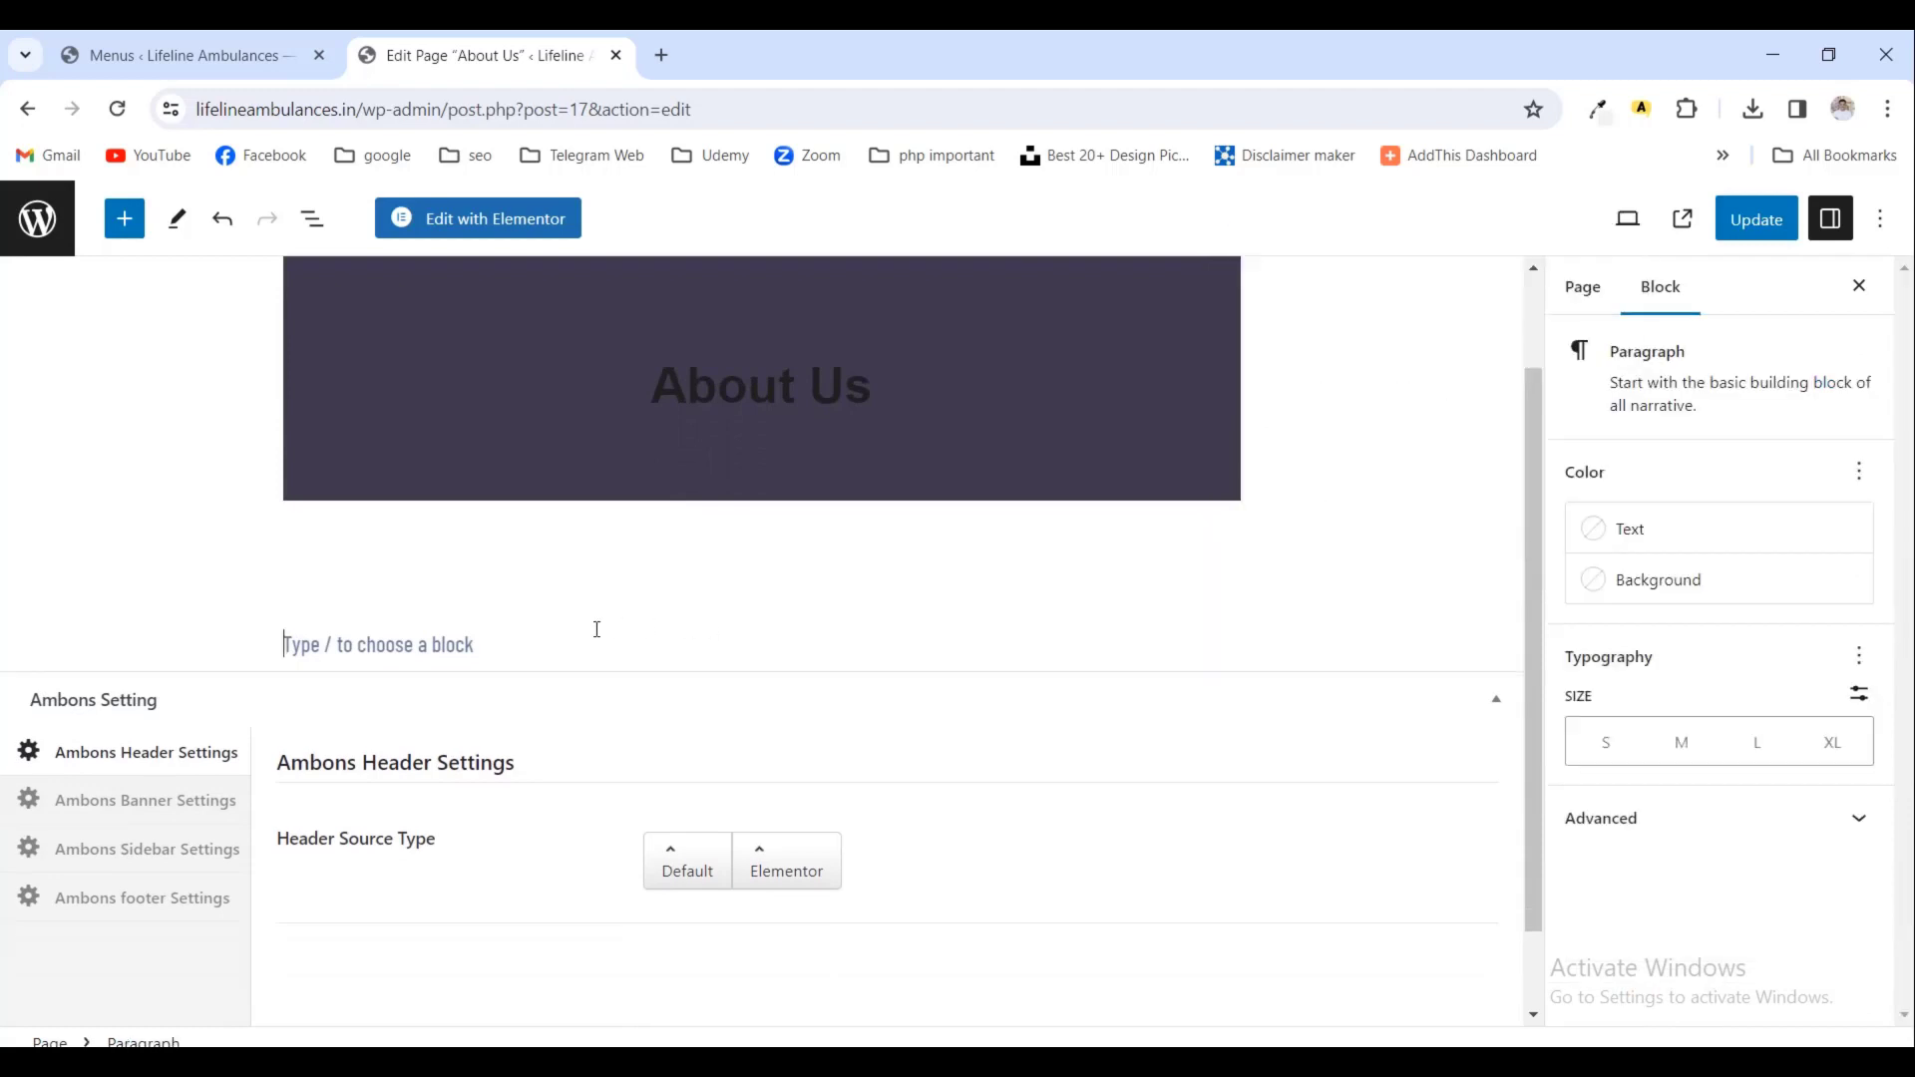
type("L")
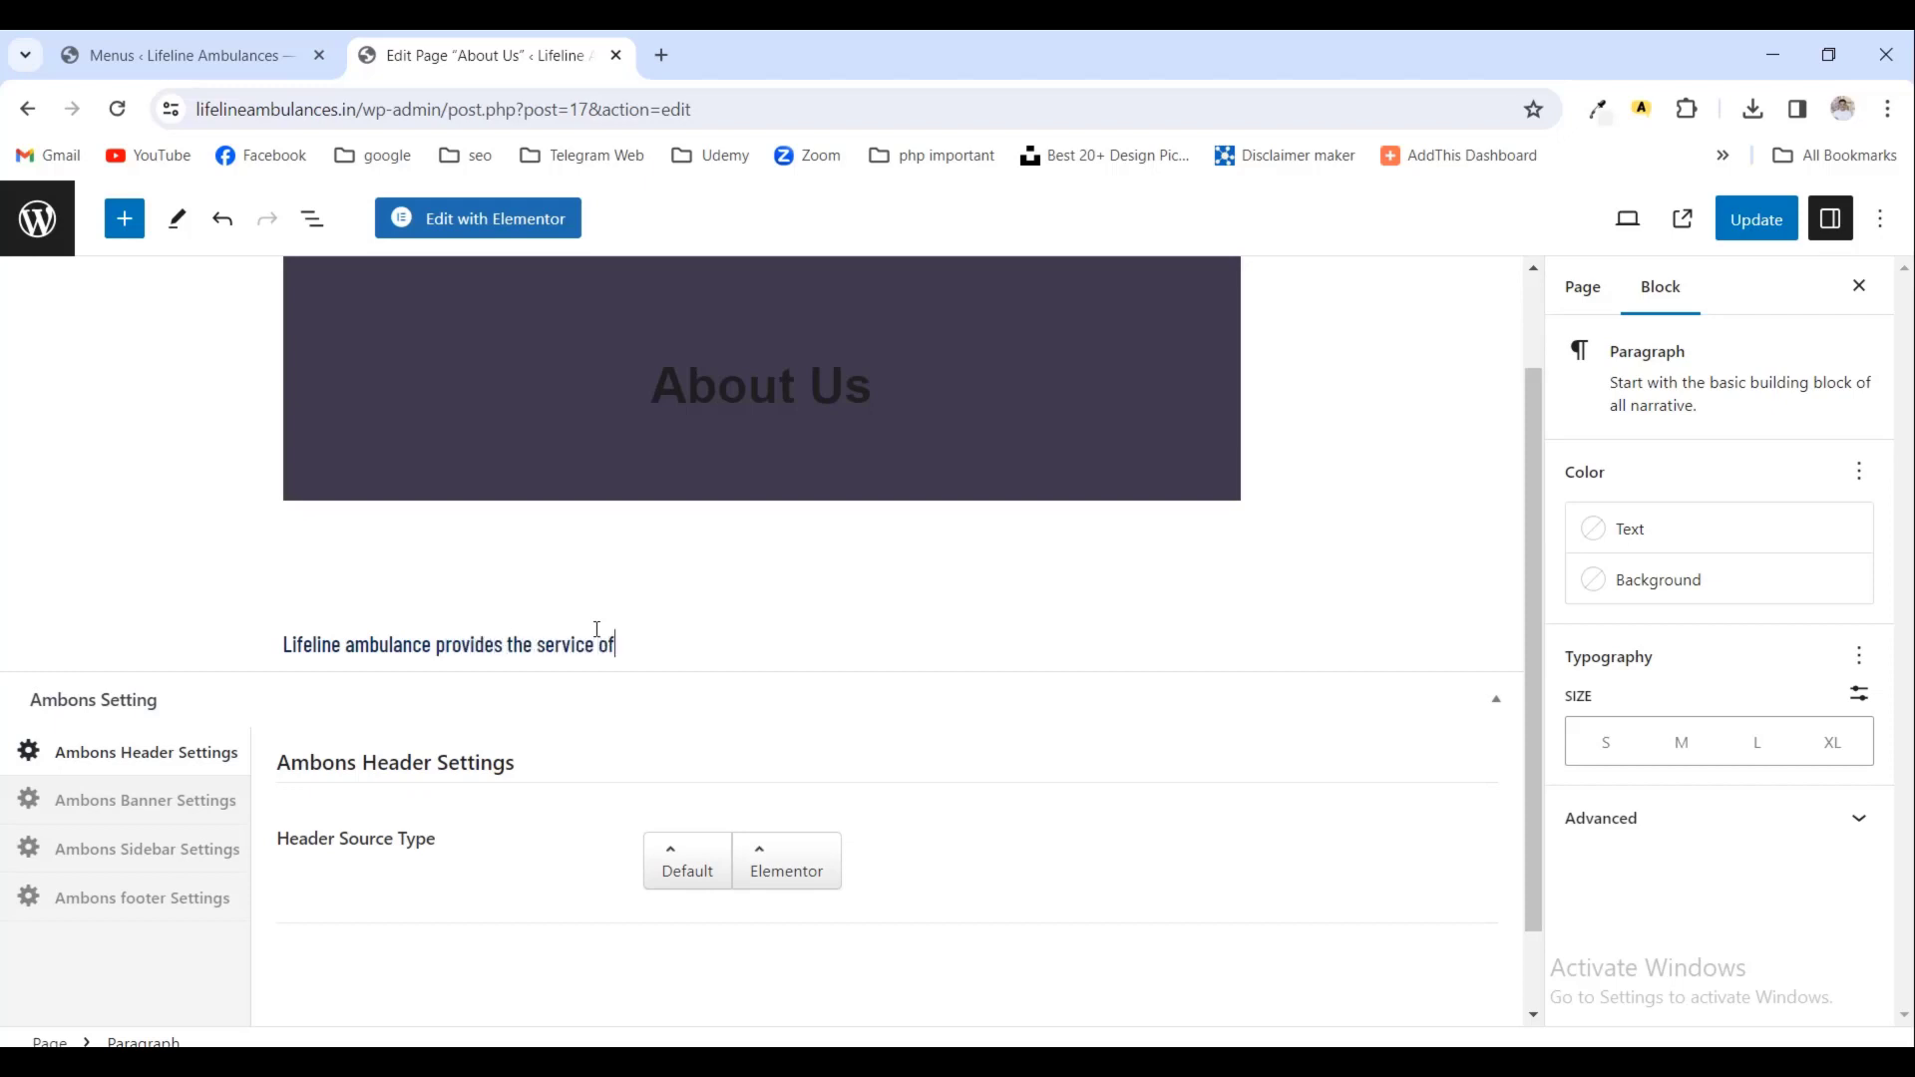
key("Return")
type("EMERGENCY SERVICE NON EMERGENCY SERVICE ICU SERVICE OUTSTATION SERVICE BODY FREEZER SERVICE")
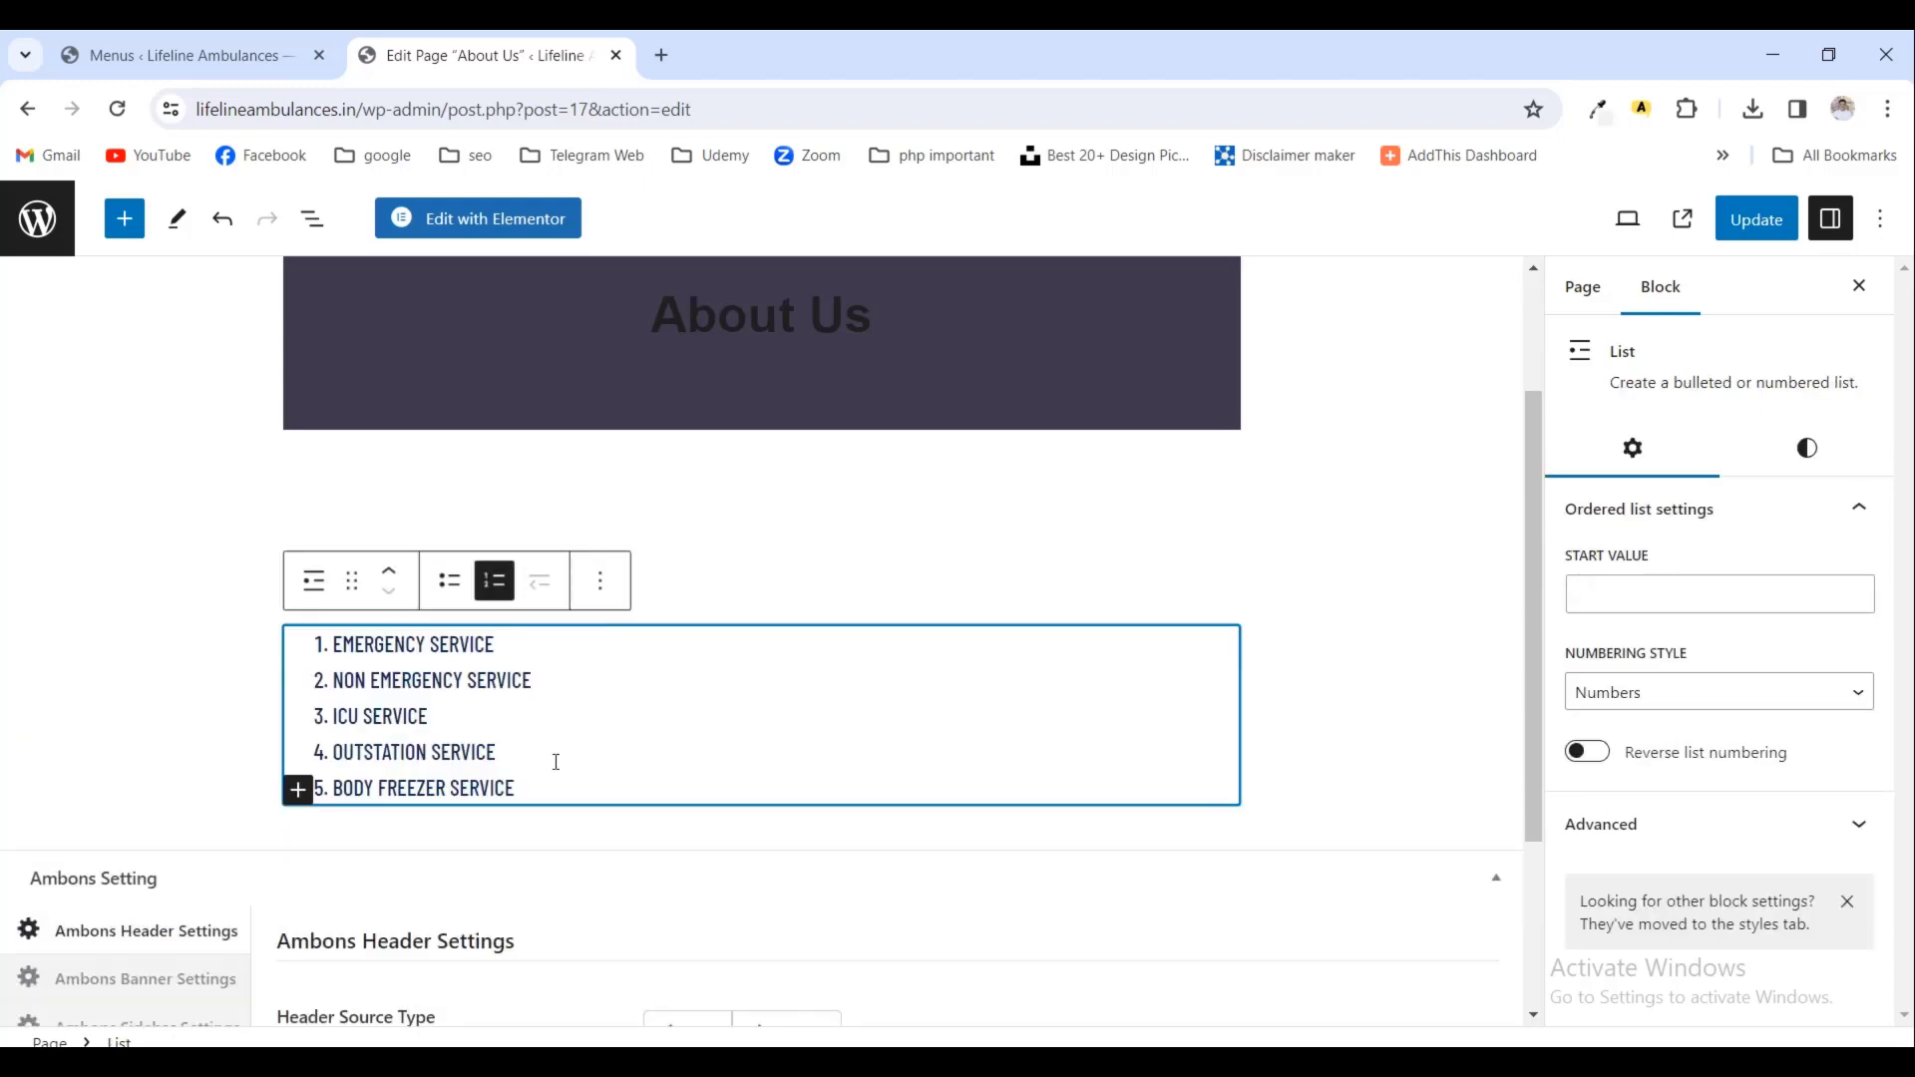
- Save the updated About Us page and view it on the live site
key("ctrl+s")
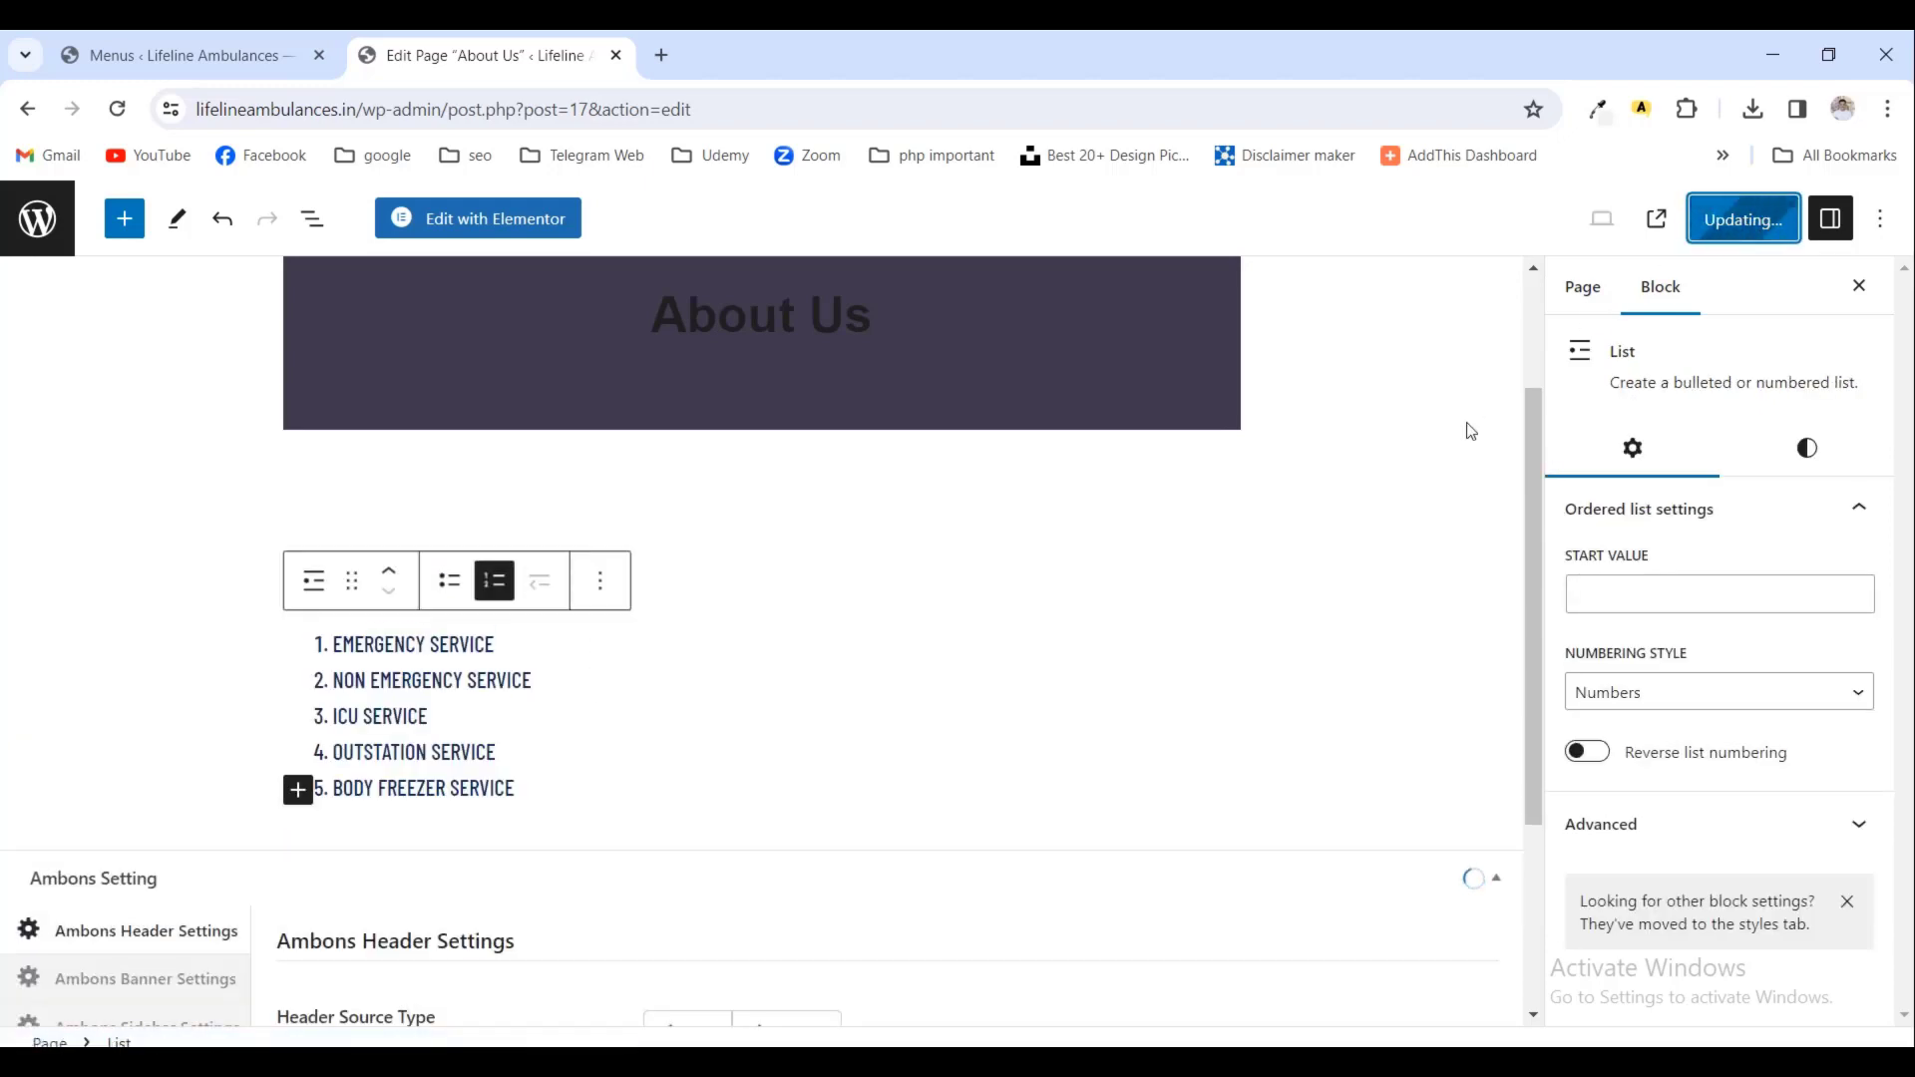
scroll(1451, 465, "up", 3)
scroll(1450, 464, "down", 4)
scroll(1449, 464, "up", 4)
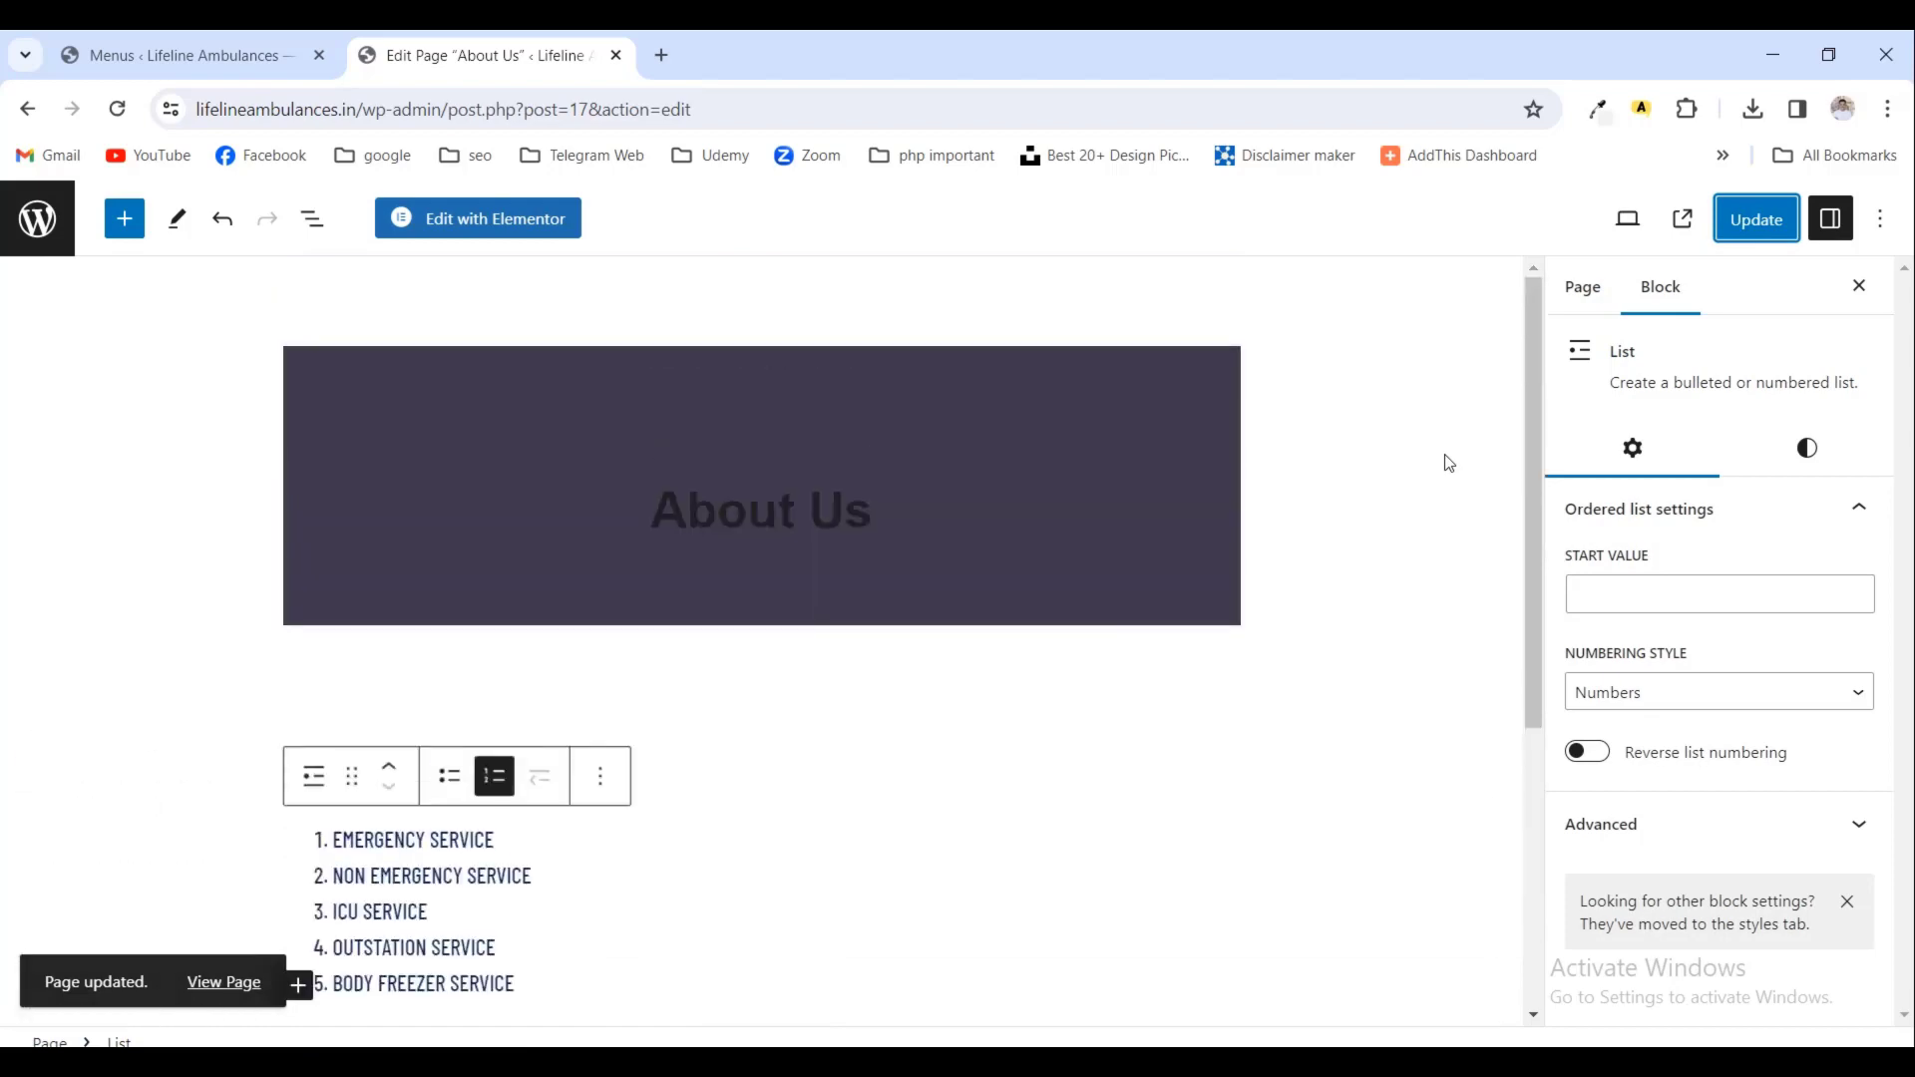
left_click(210, 984)
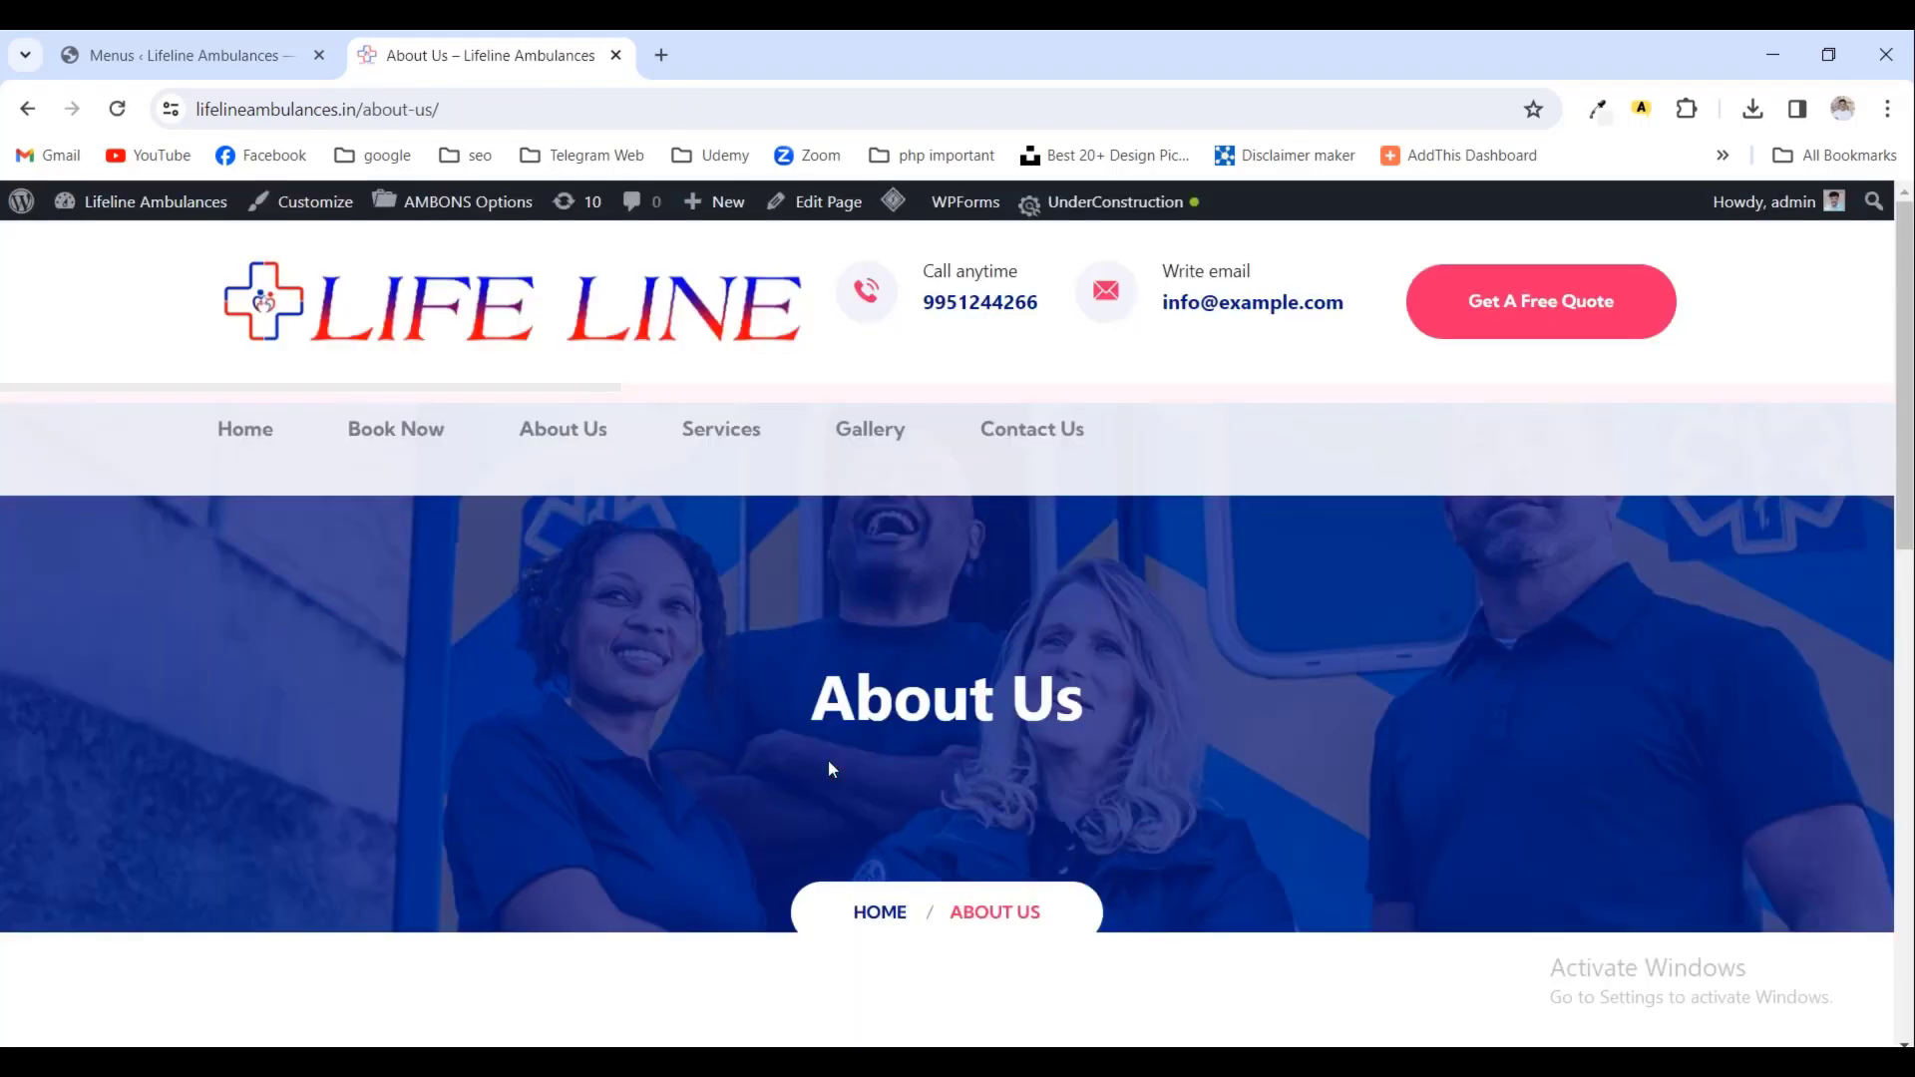
- Glance over the live About Us page, then go Home and scroll its Emergency Medical Services and introduction sections
scroll(832, 768, "down", 10)
scroll(833, 768, "up", 10)
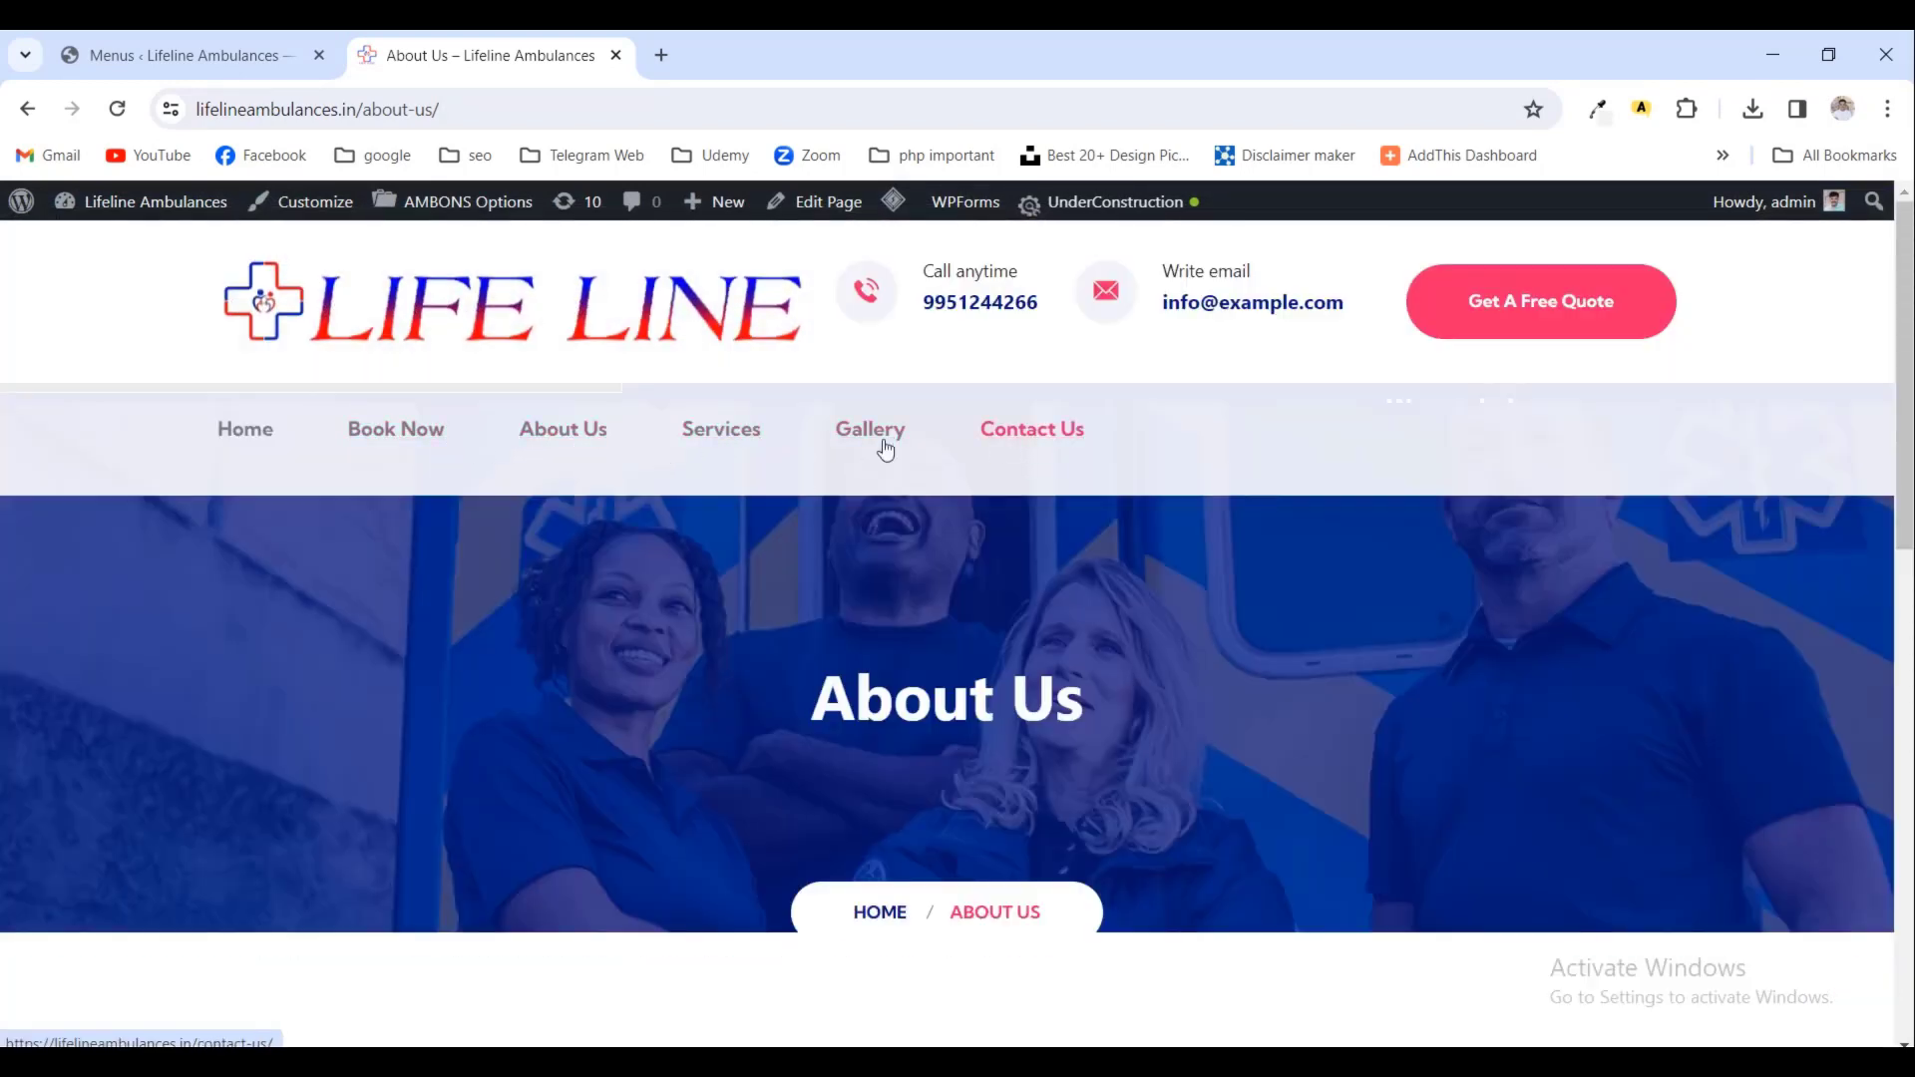
left_click(251, 439)
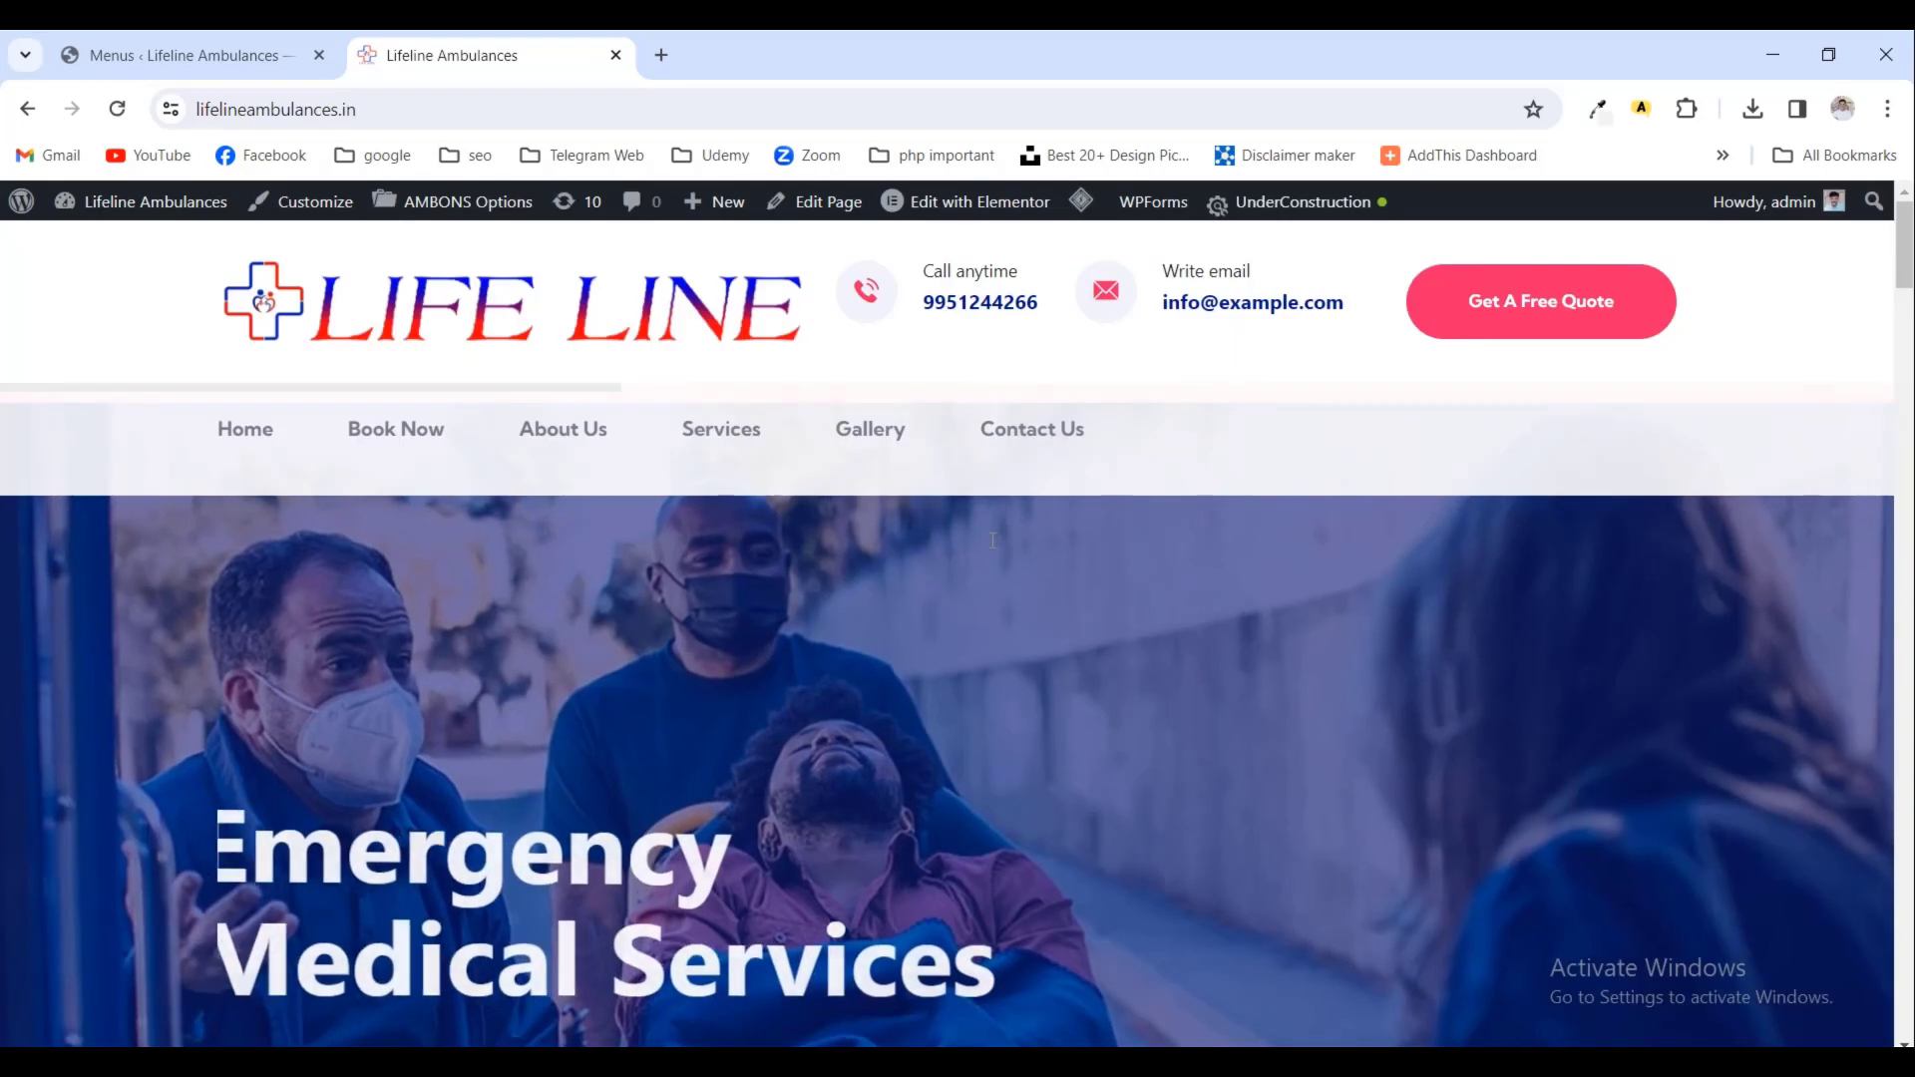
scroll(993, 540, "down", 7)
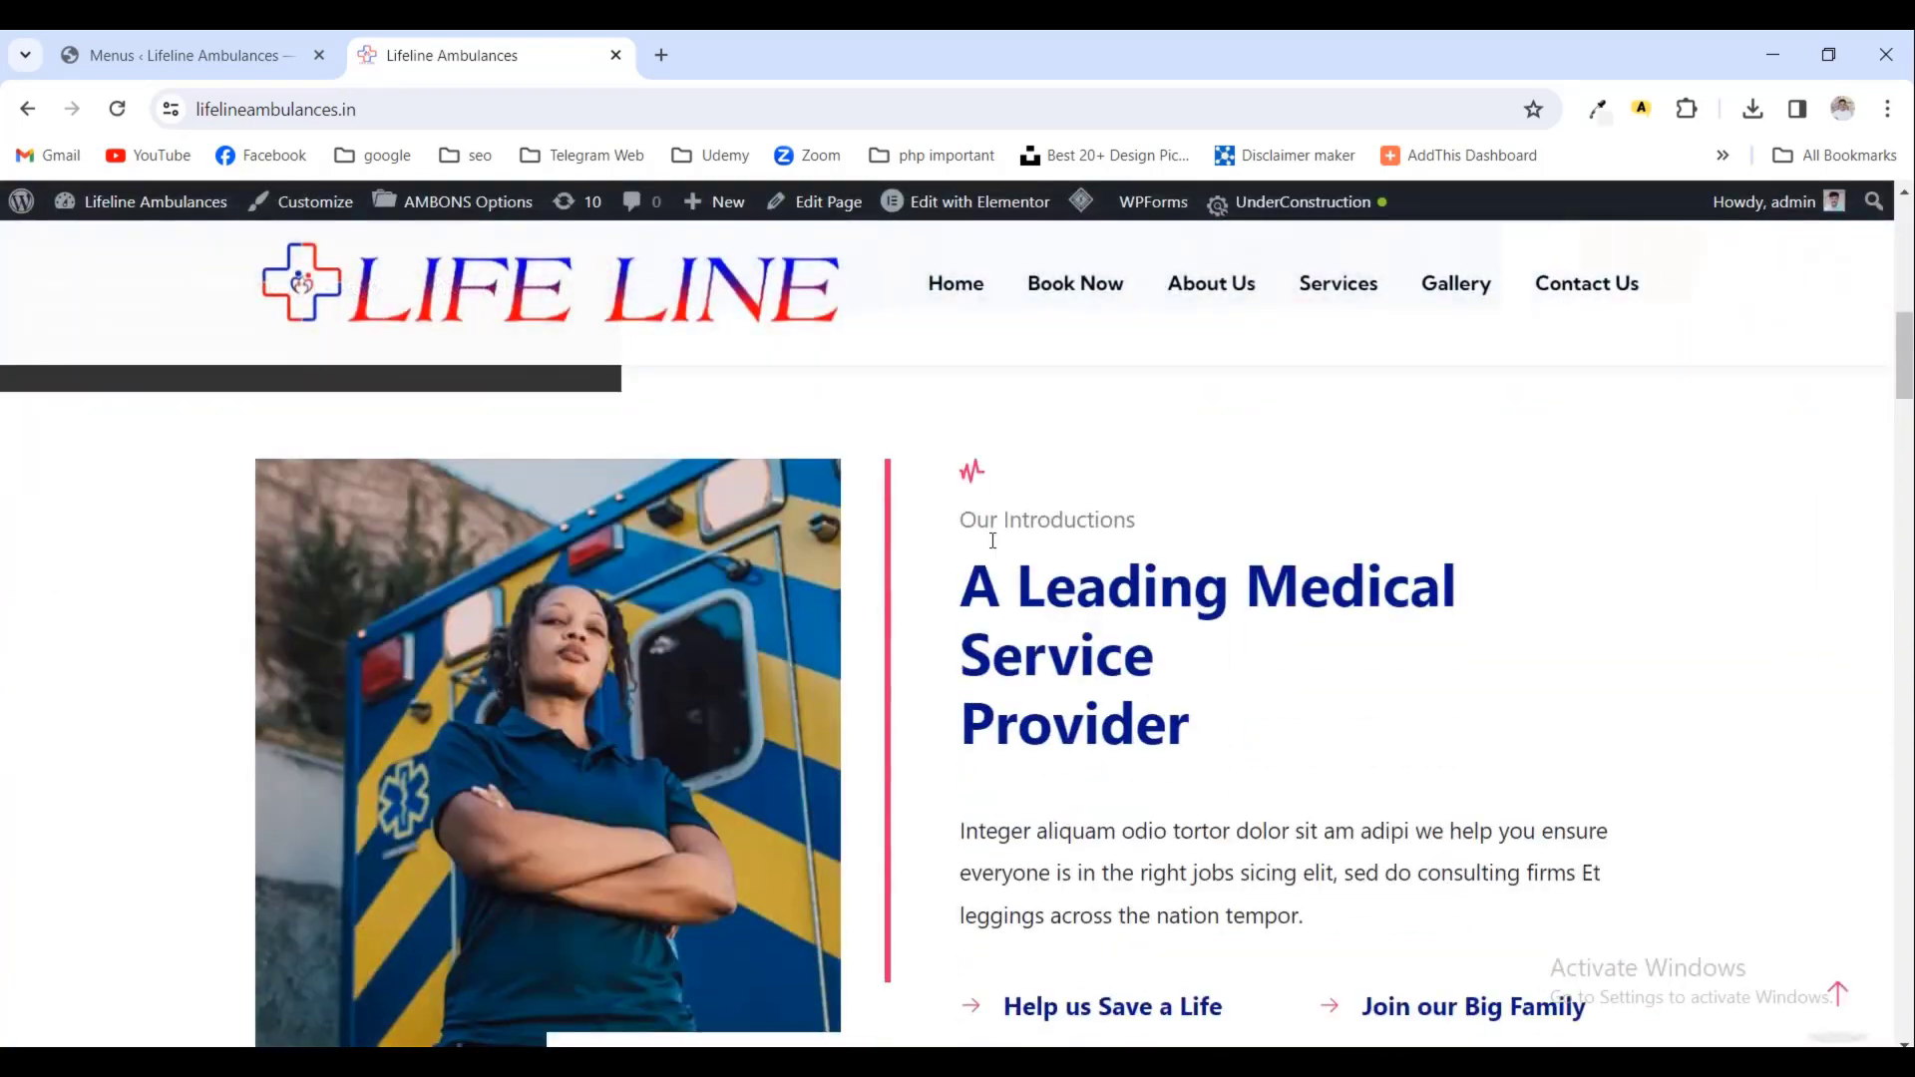
scroll(992, 539, "up", 11)
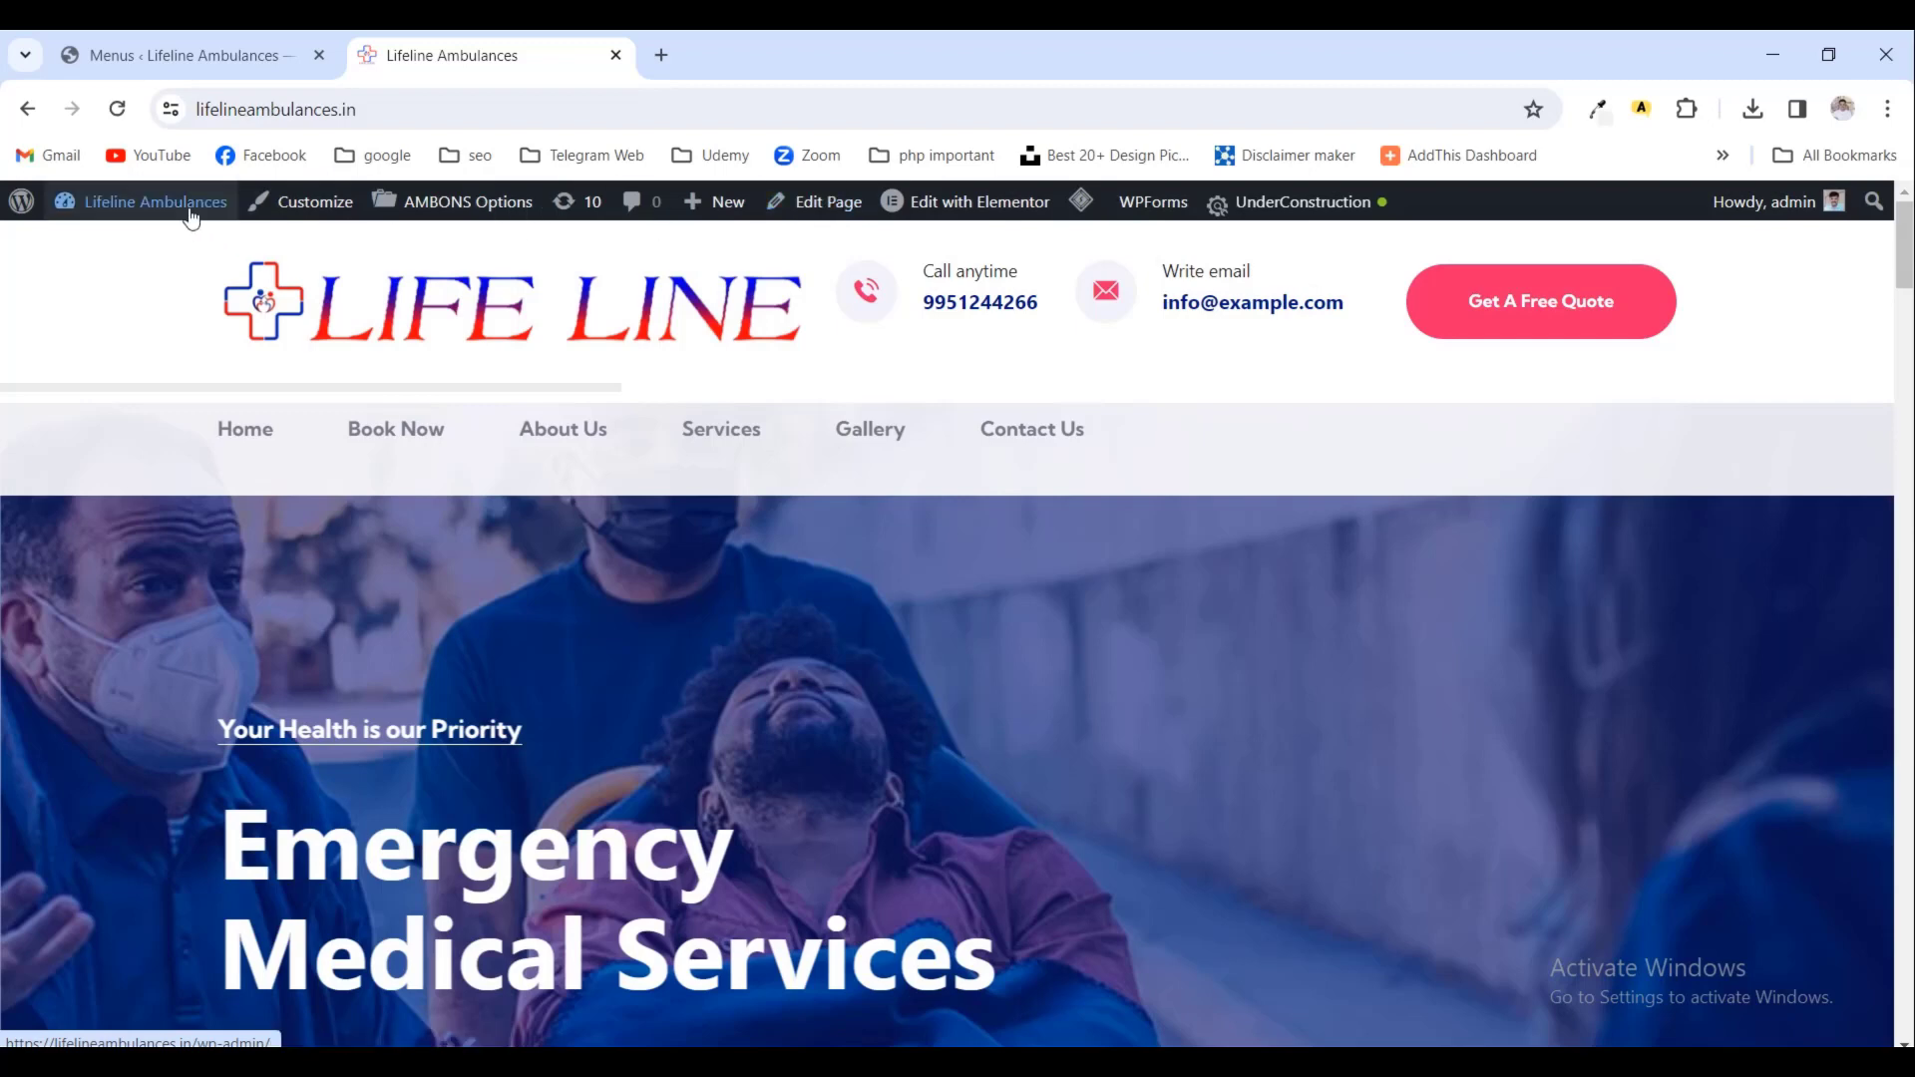
- From the Menus admin page, go to Appearance > AMBONS Options
left_click(213, 42)
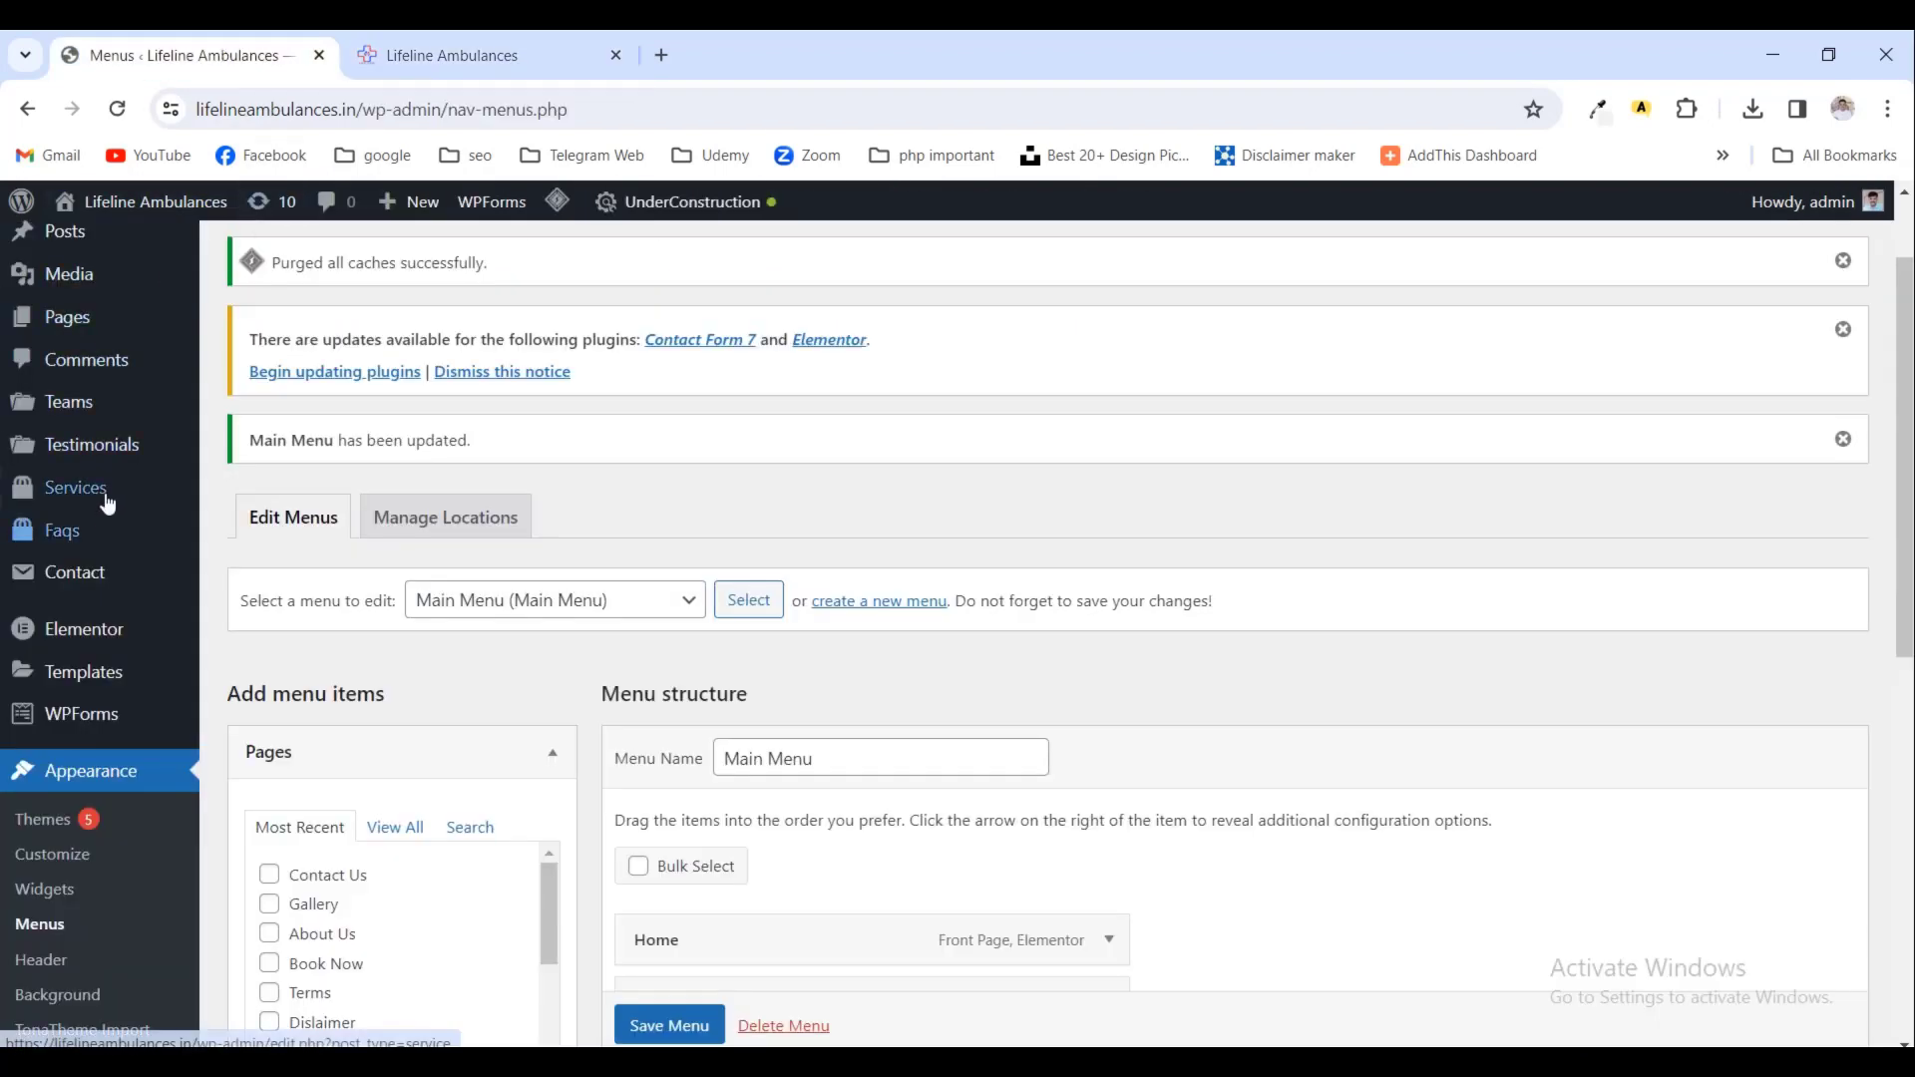
scroll(96, 691, "down", 5)
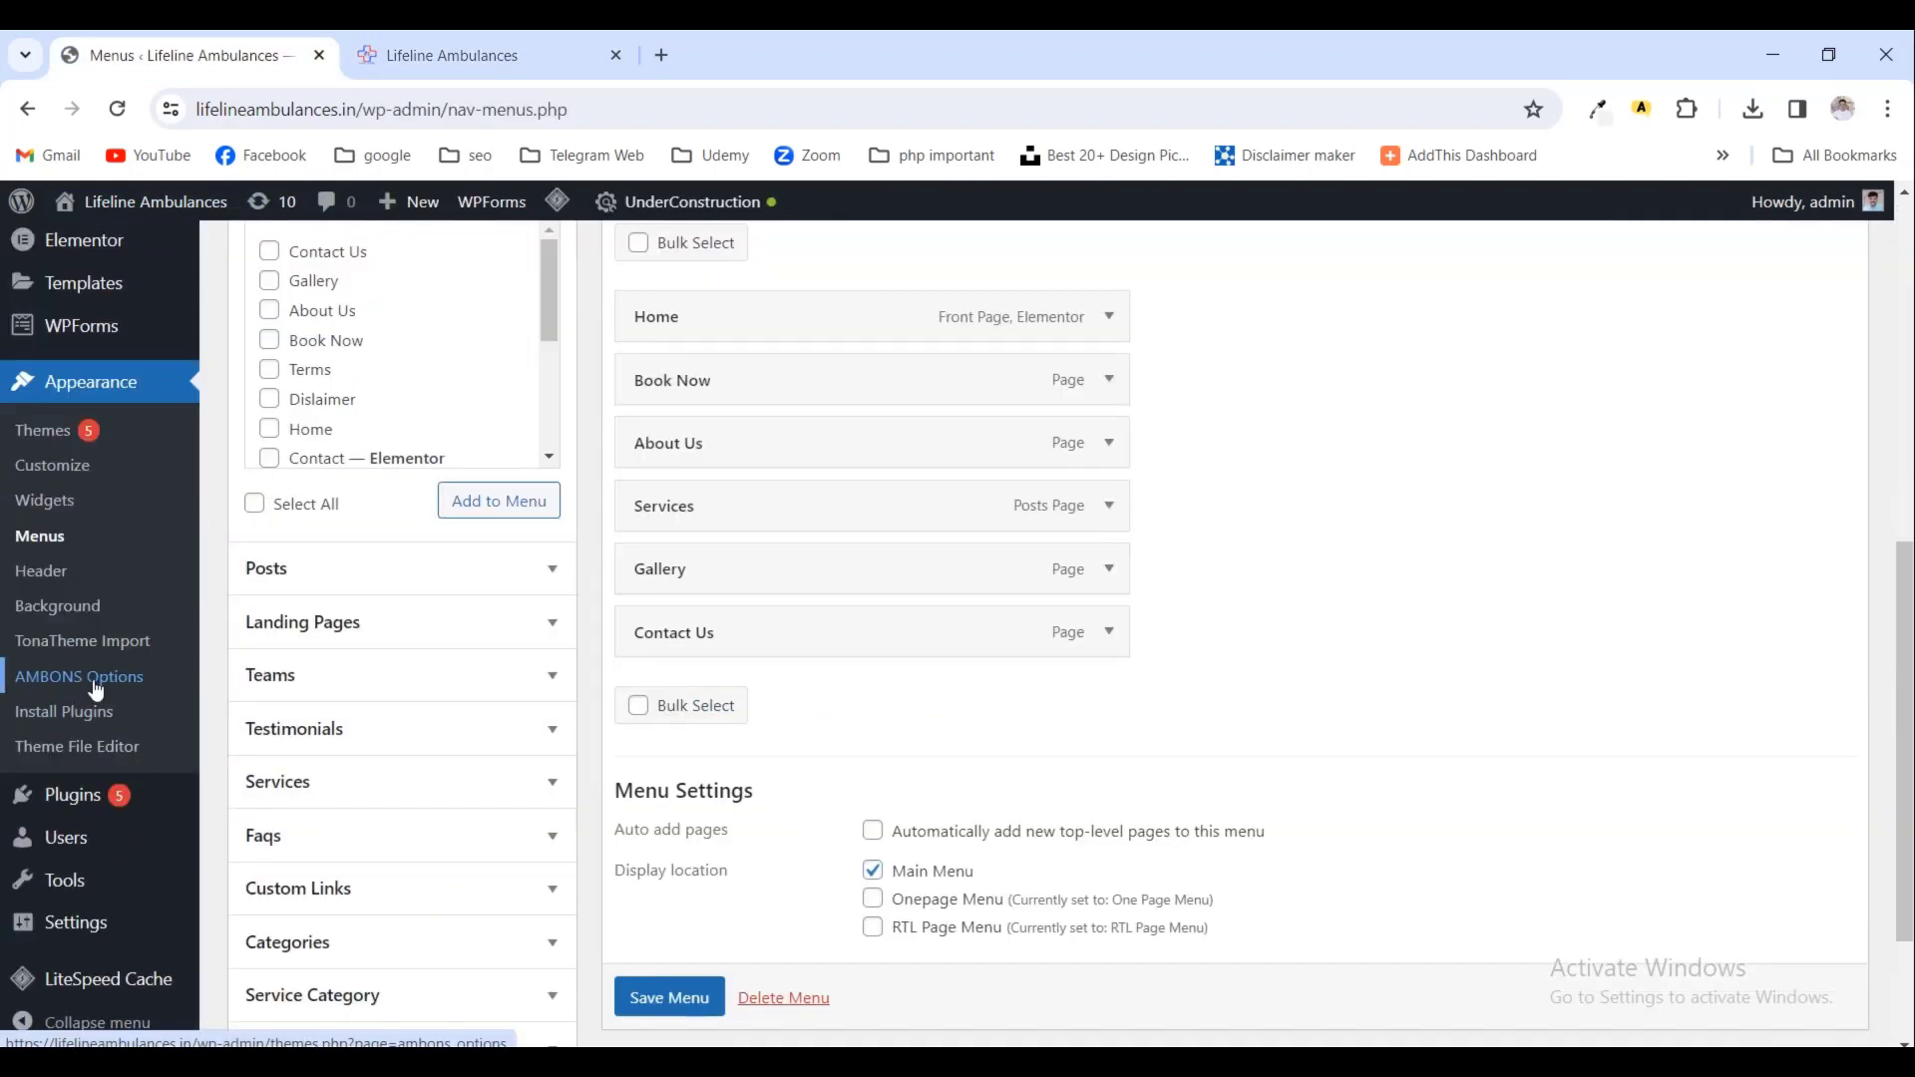
left_click(96, 690)
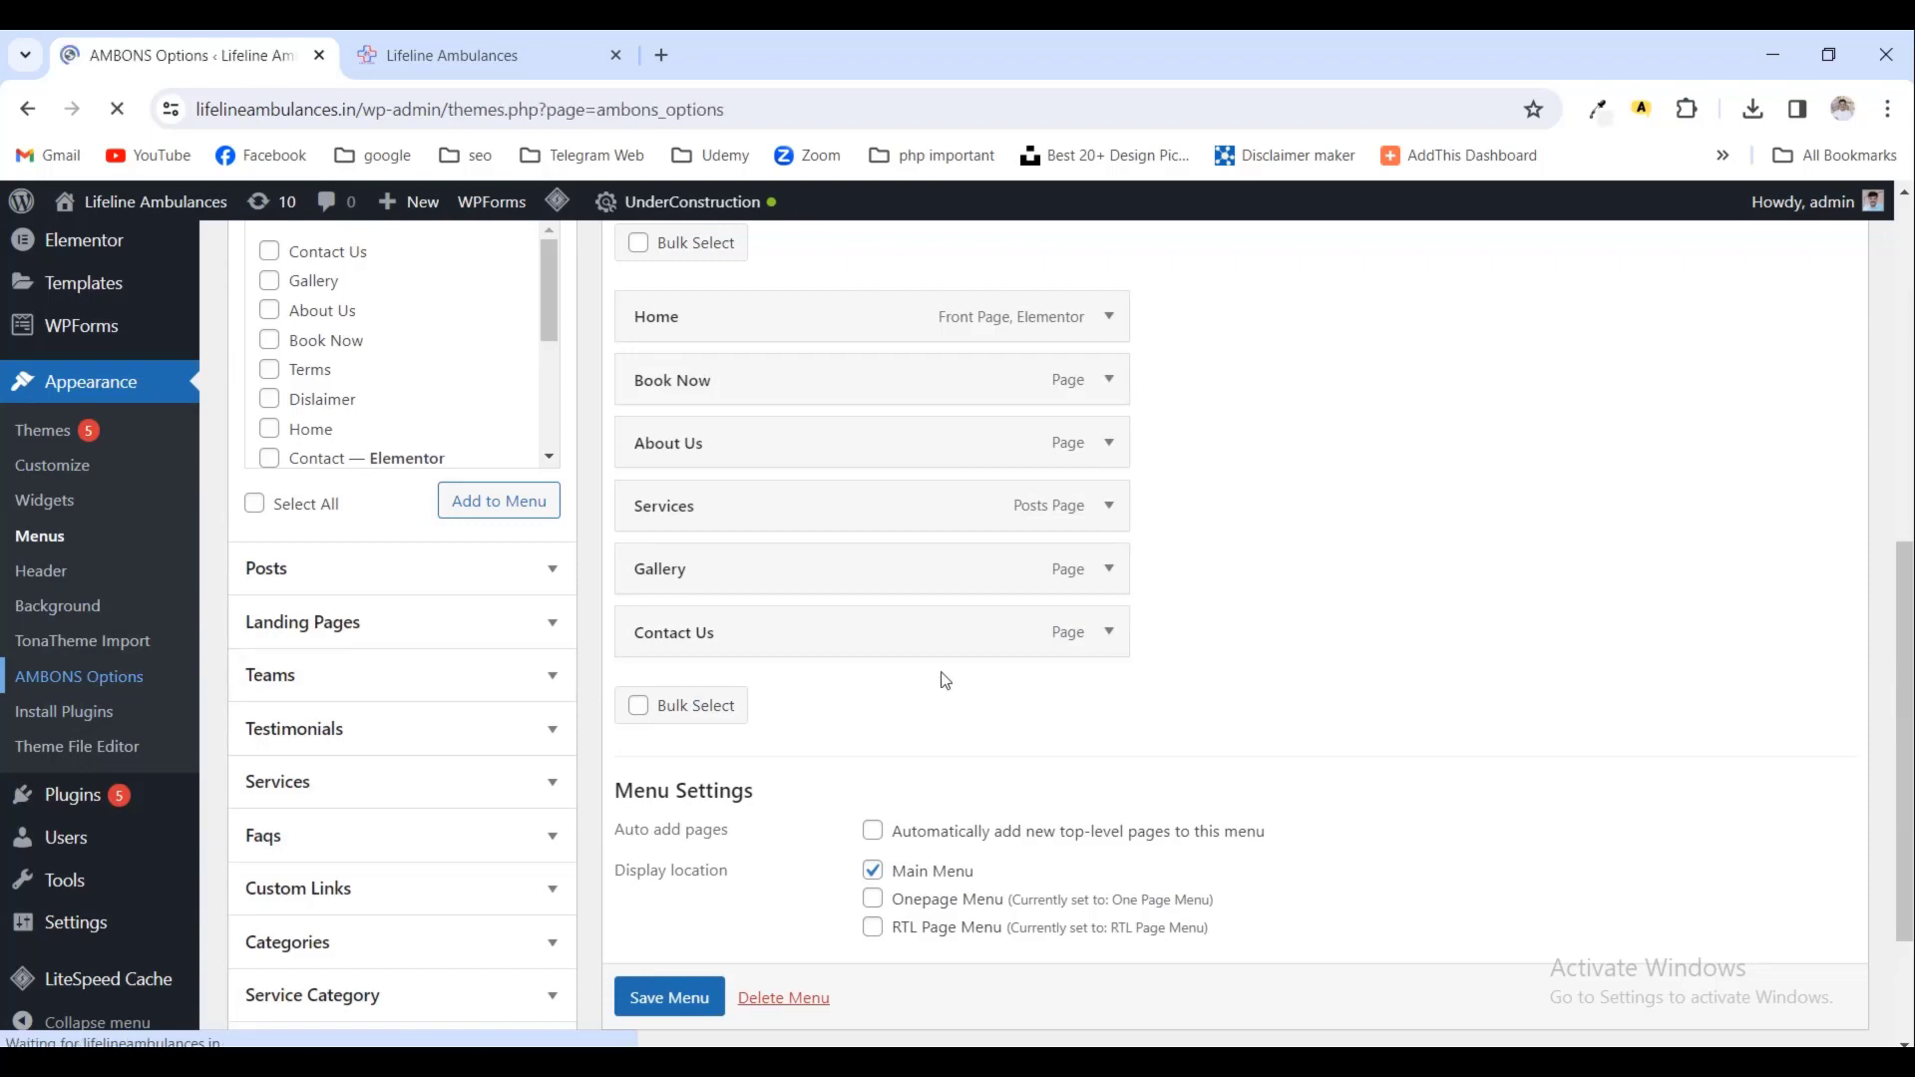
scroll(944, 681, "down", 3)
scroll(1176, 682, "down", 2)
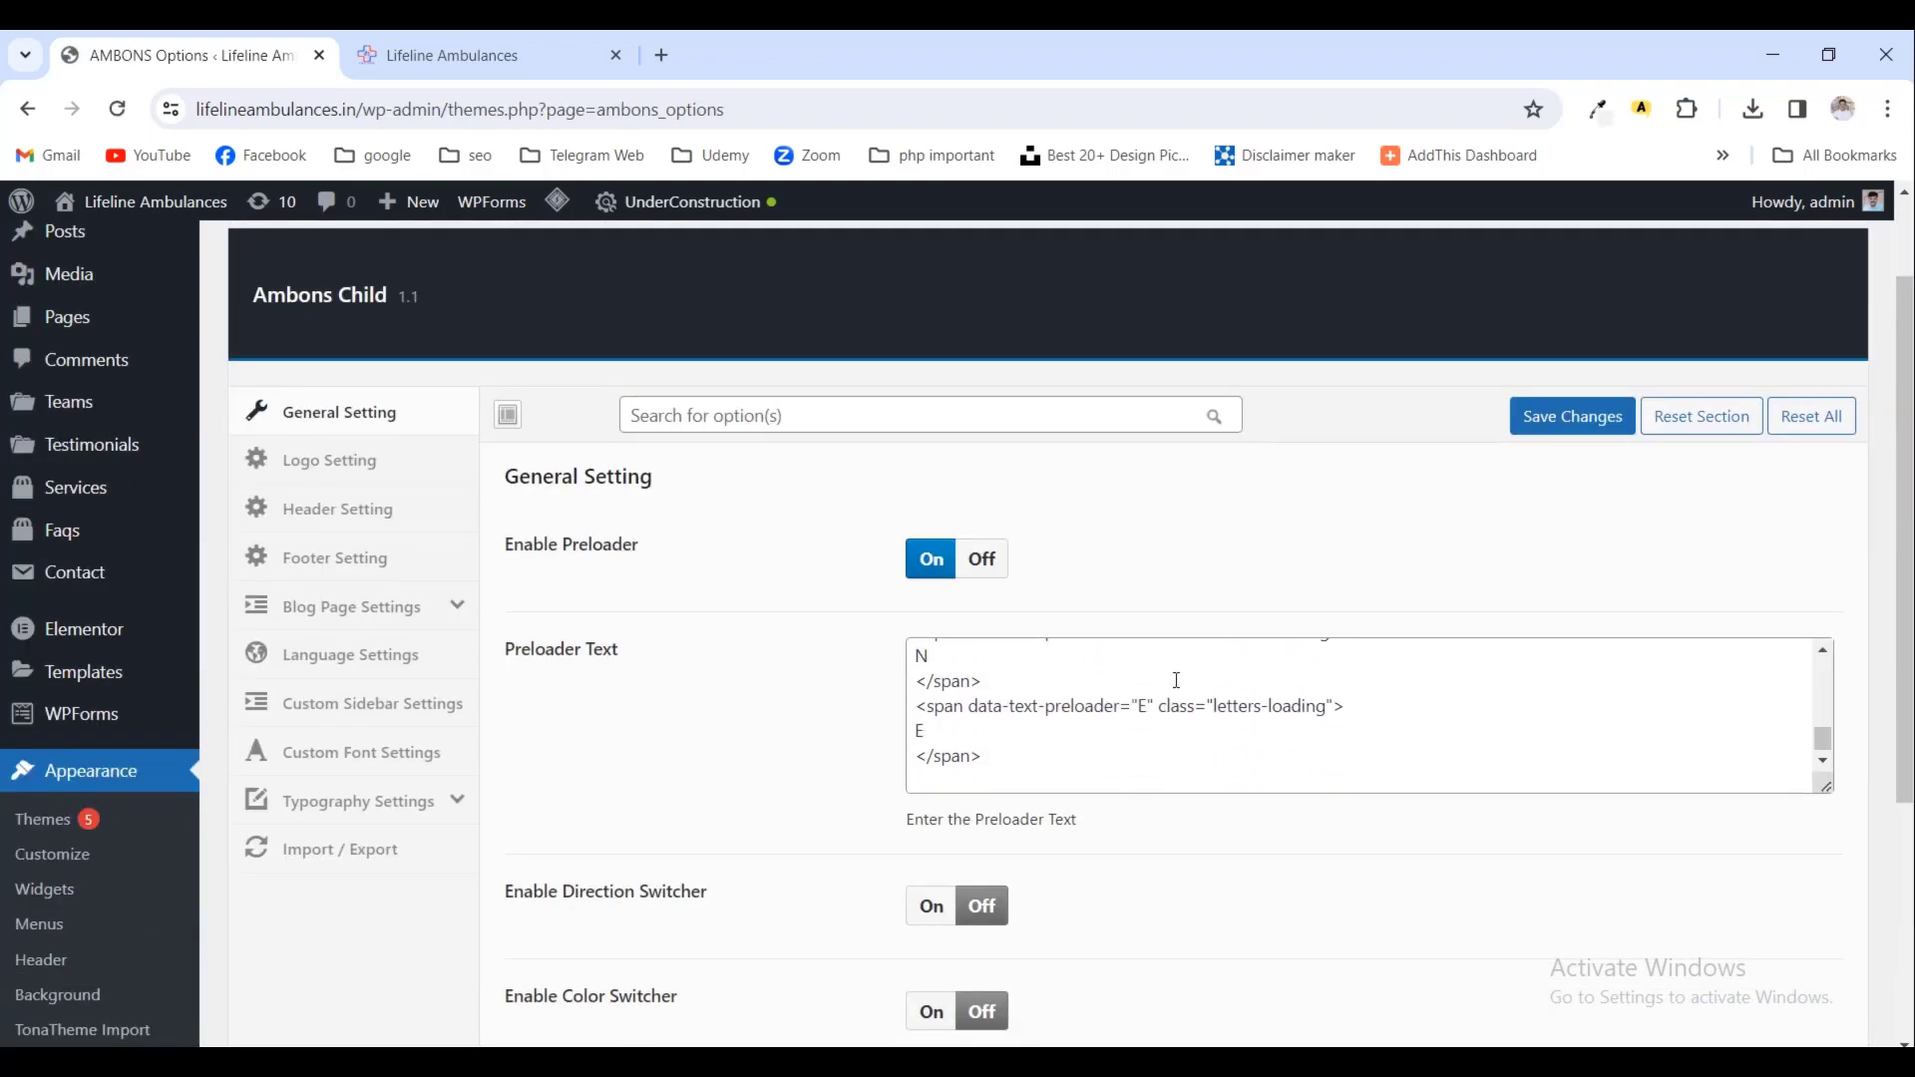
scroll(1179, 681, "up", 1)
- Browse Logo Setting and Header Setting down to Header Style One, then switch to the Notepad++ notes
left_click(359, 459)
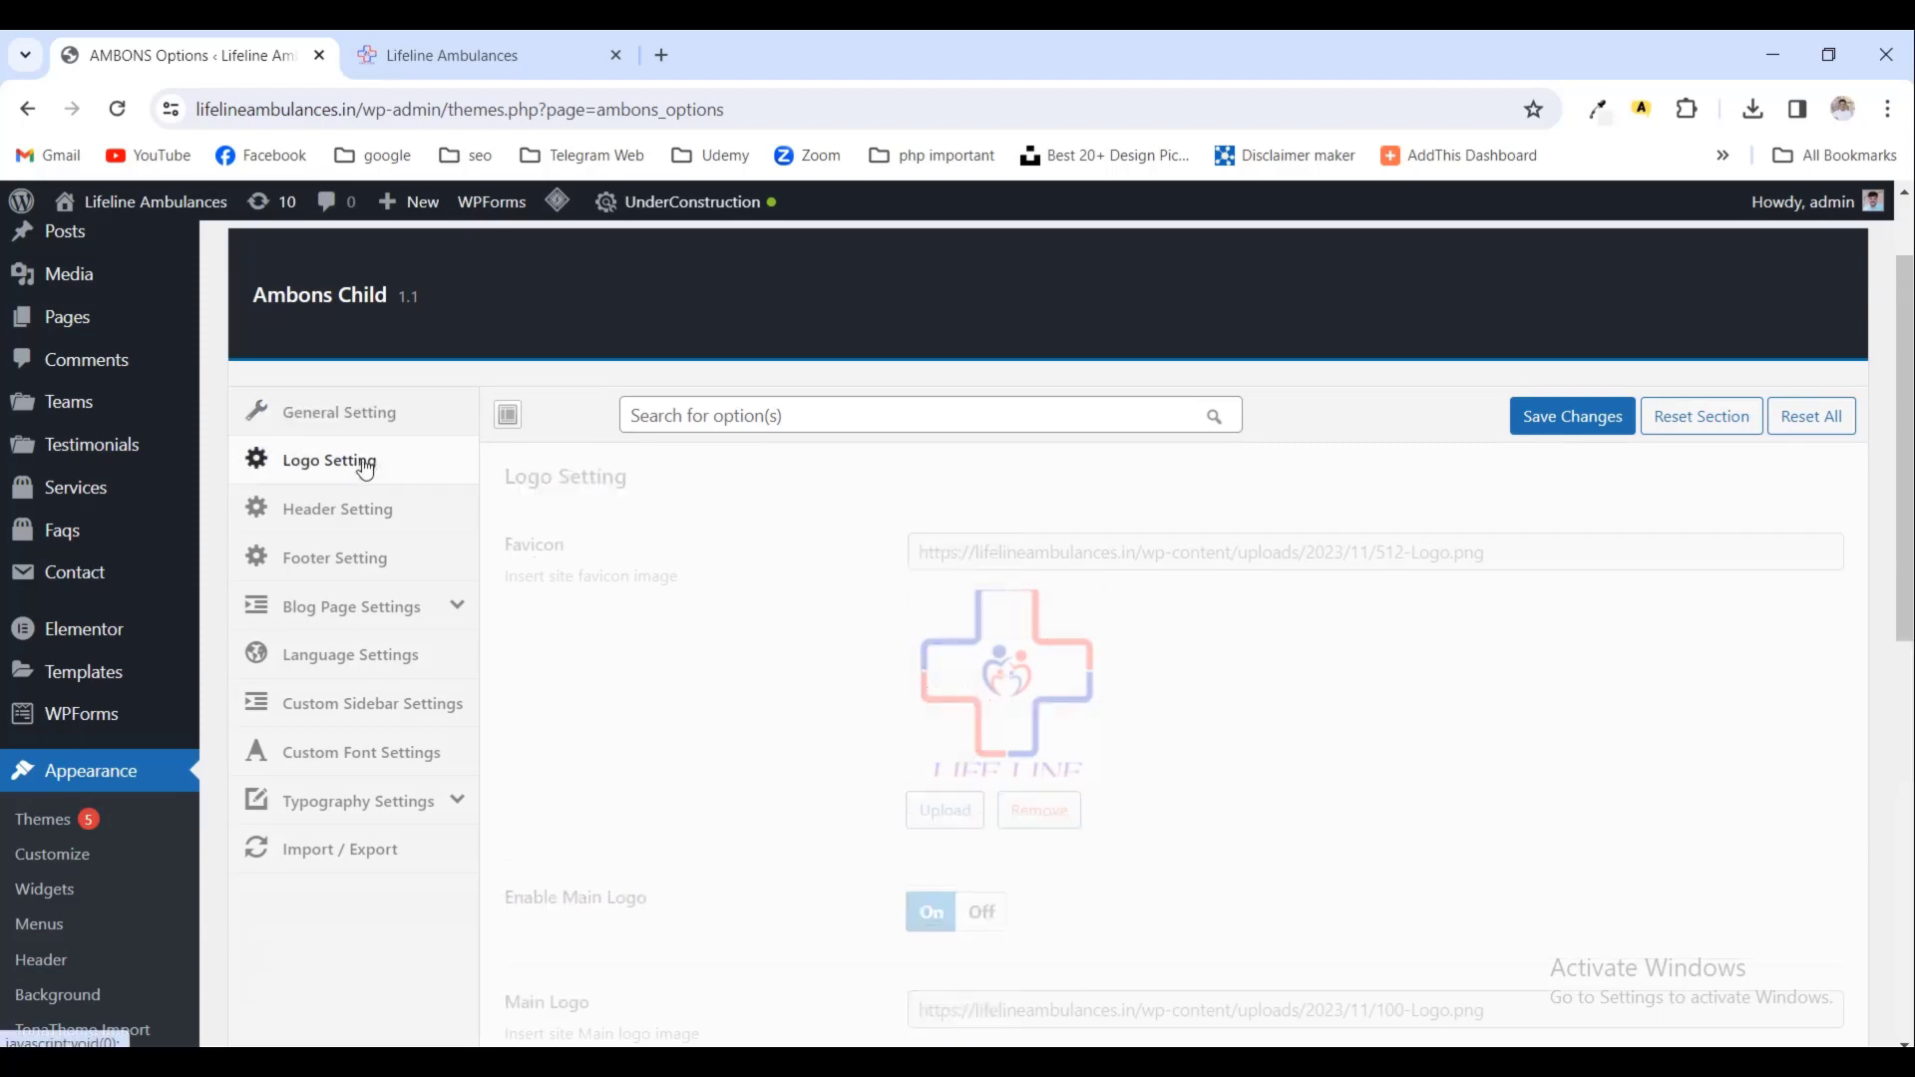
scroll(1152, 717, "down", 4)
scroll(1153, 717, "down", 1)
scroll(1152, 717, "up", 5)
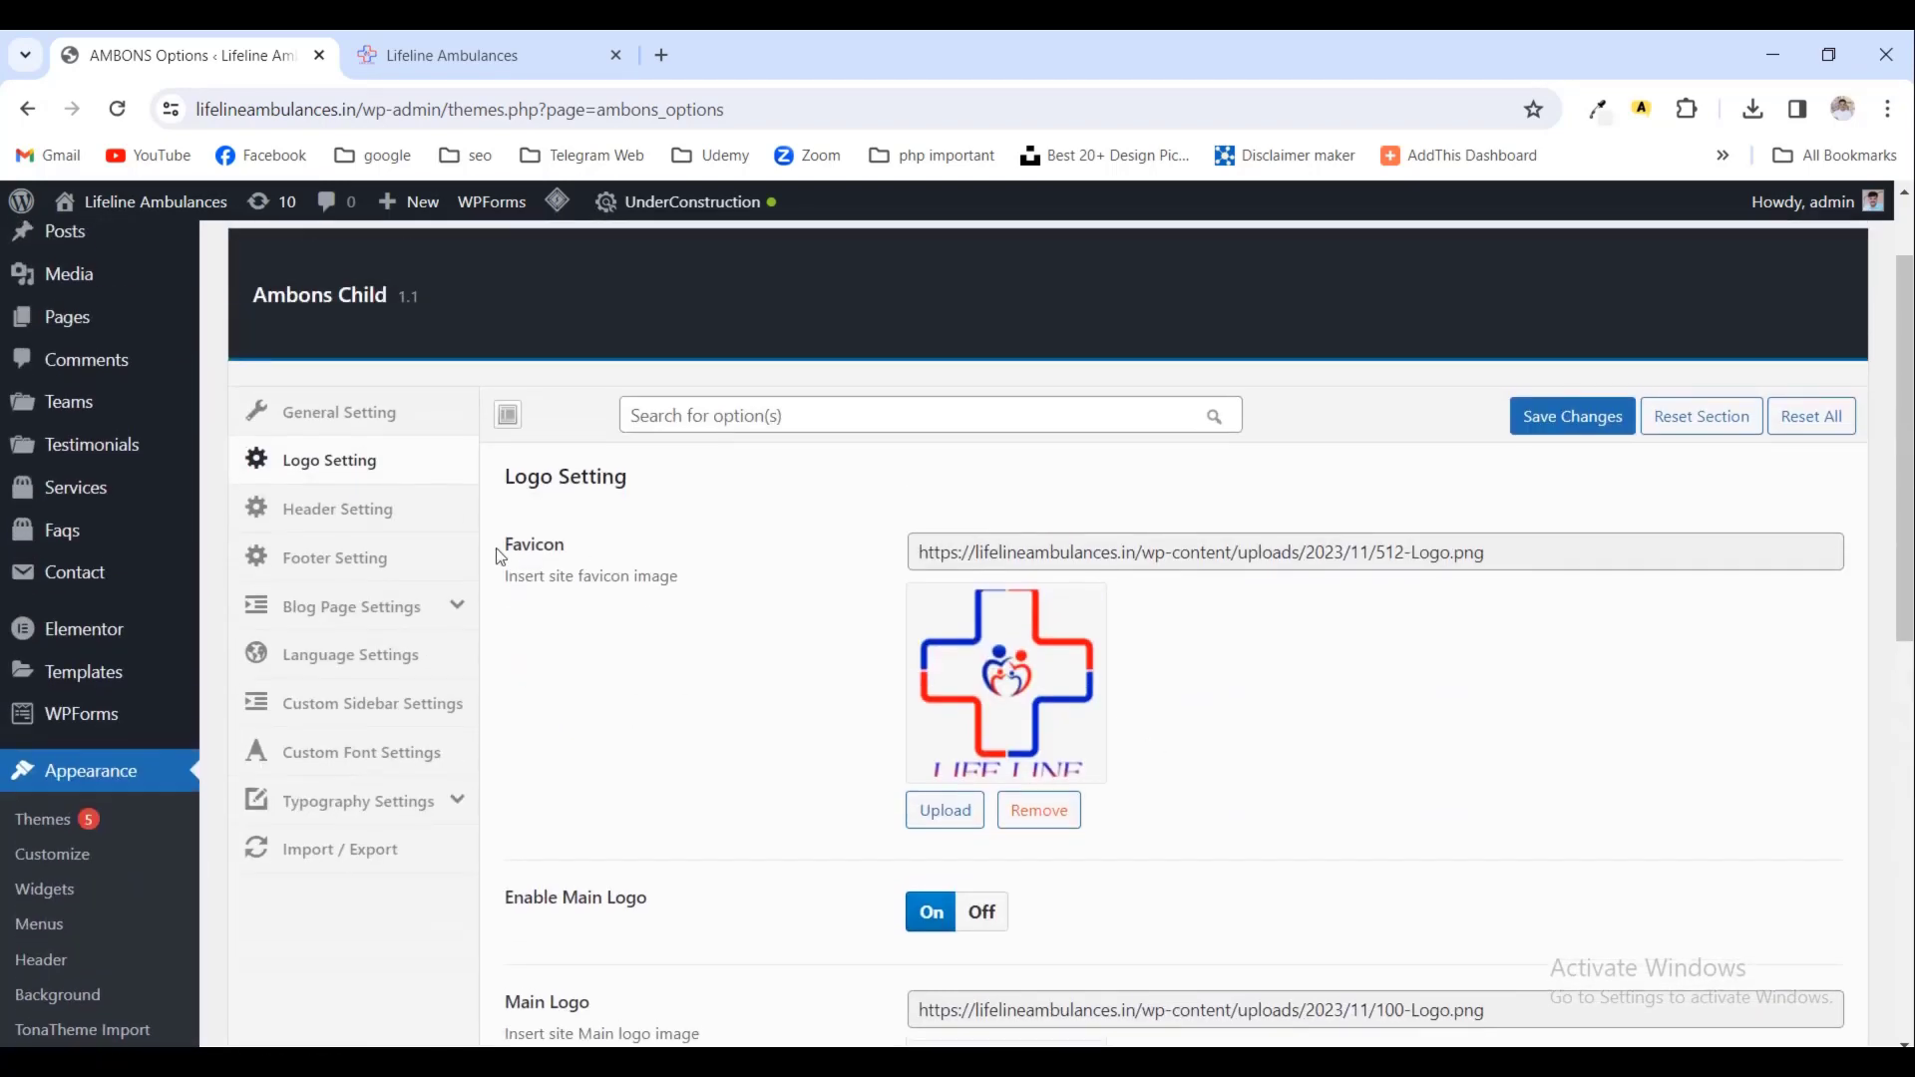
left_click(329, 508)
scroll(979, 712, "down", 9)
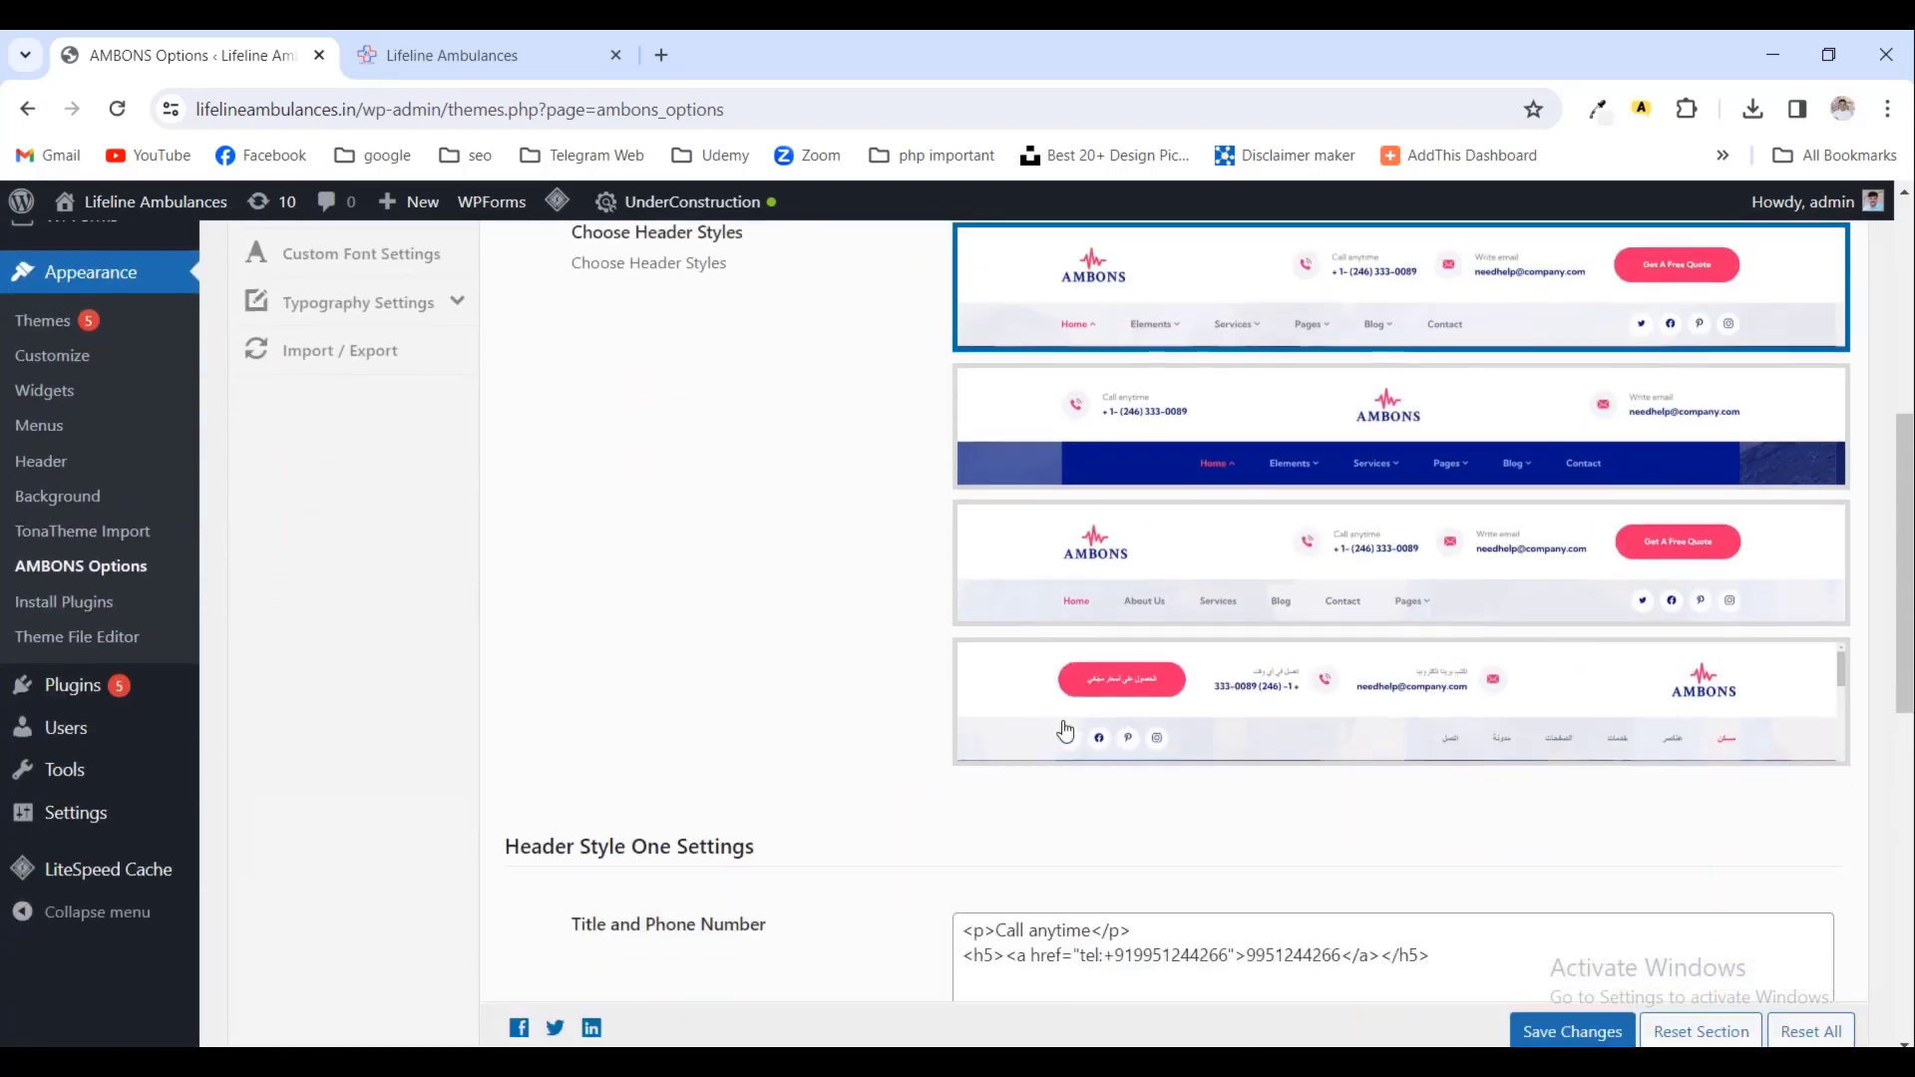
scroll(1328, 711, "down", 2)
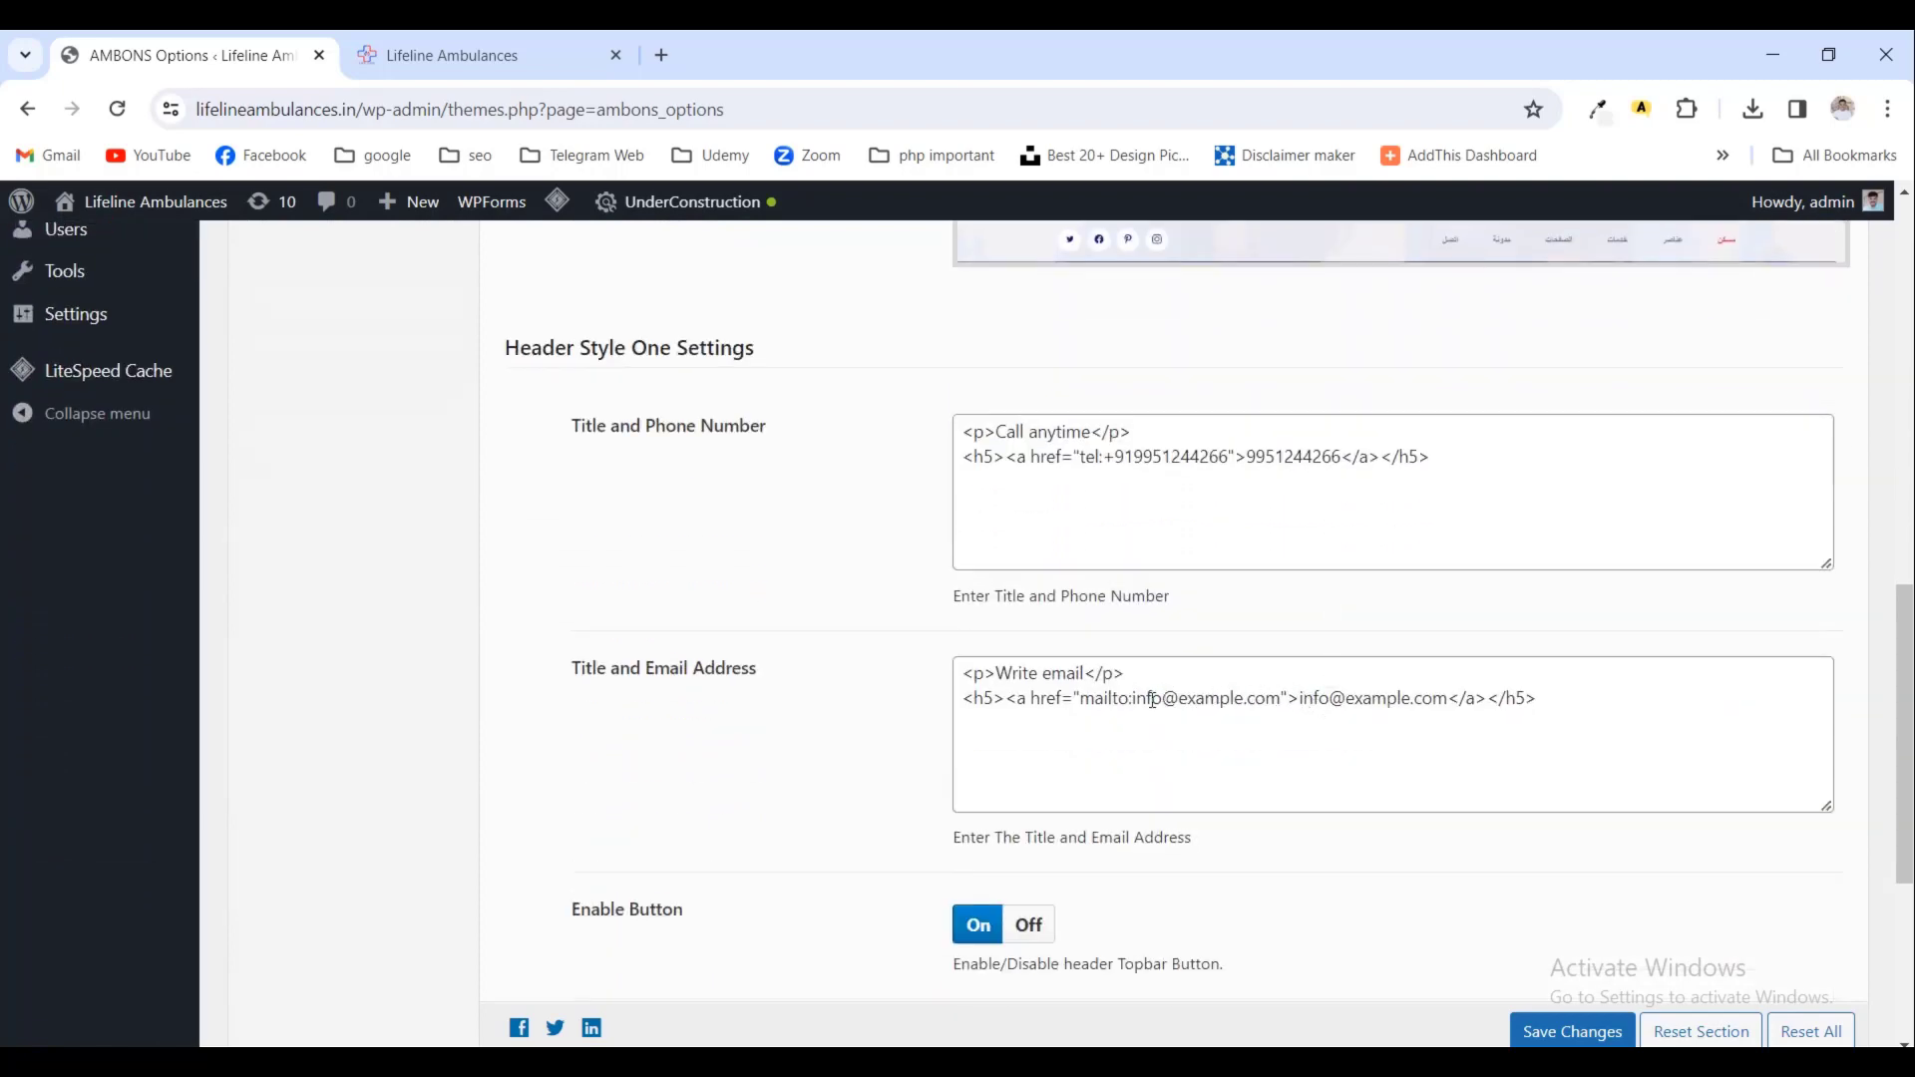
key("alt+Tab")
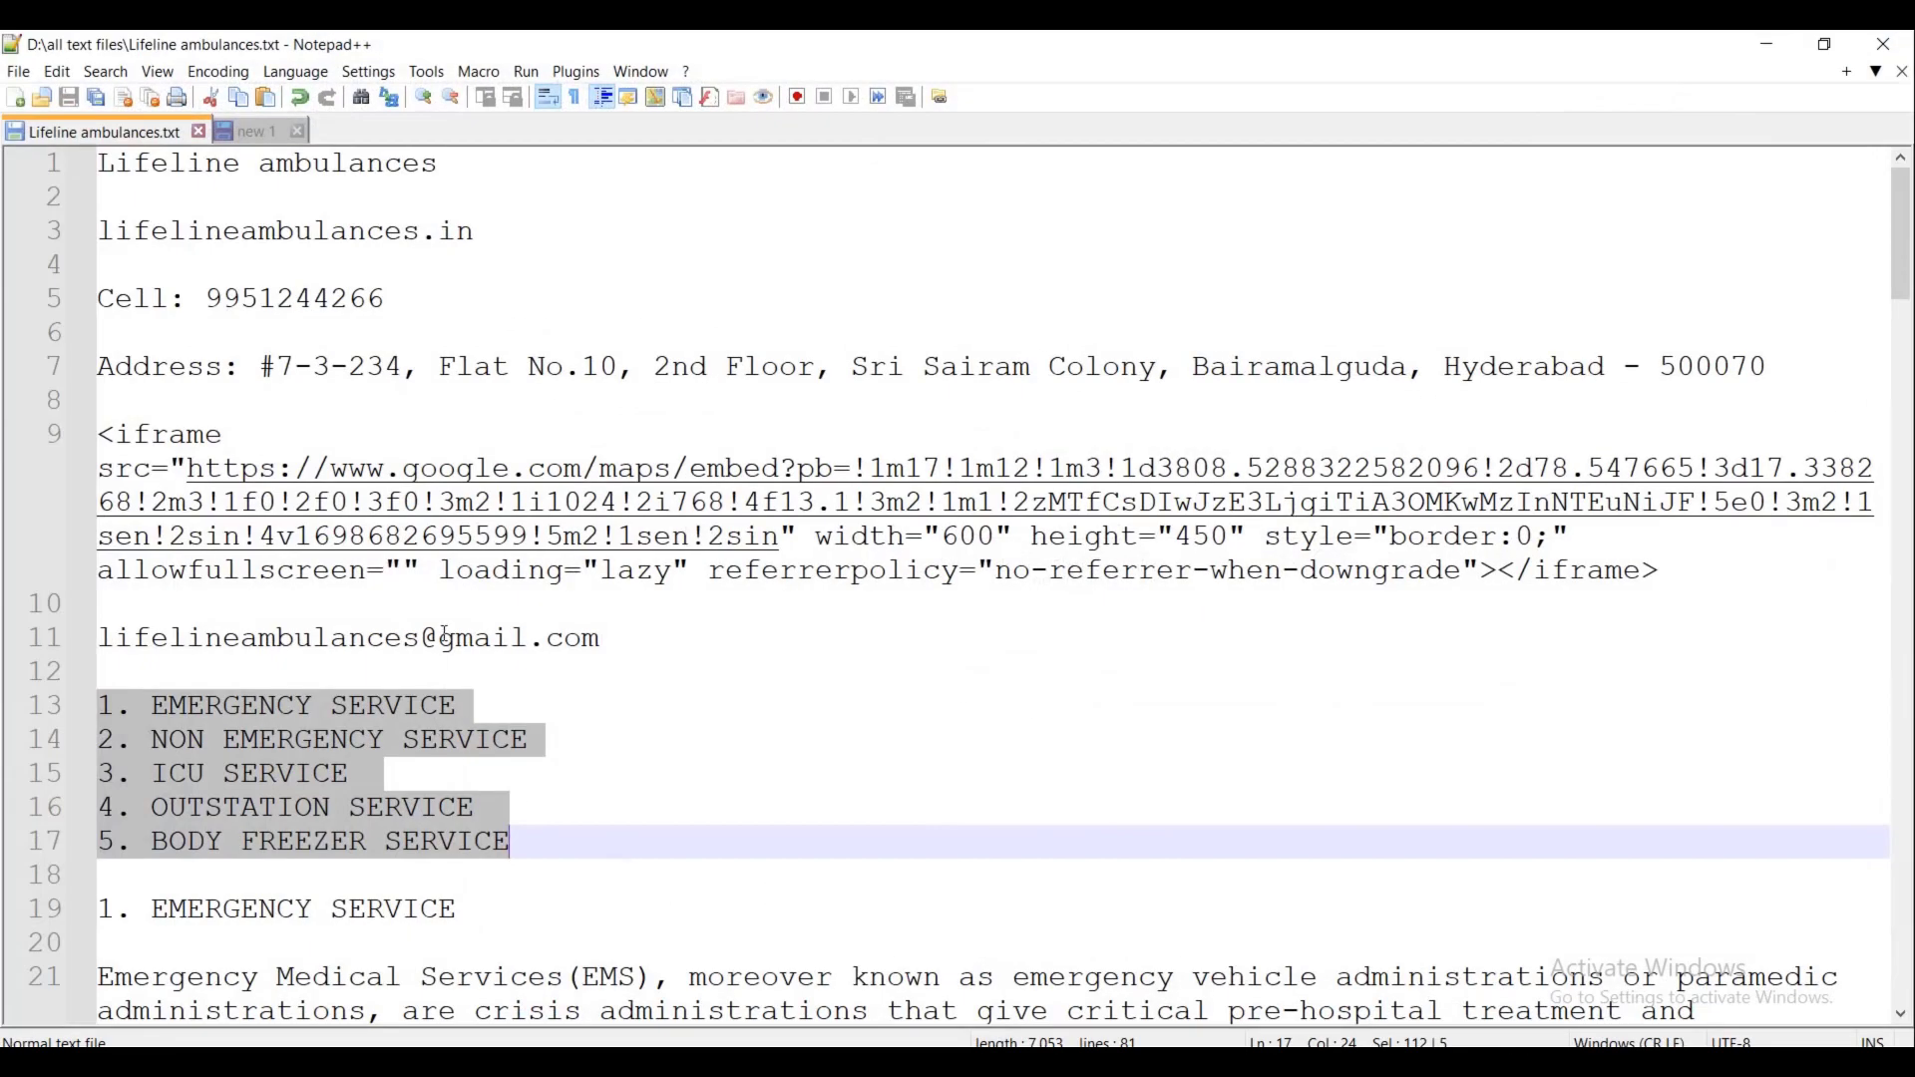
- Copy the business e-mail from line 11 of the notes into the header's mailto link and displayed address
left_click_drag(603, 639, 104, 635)
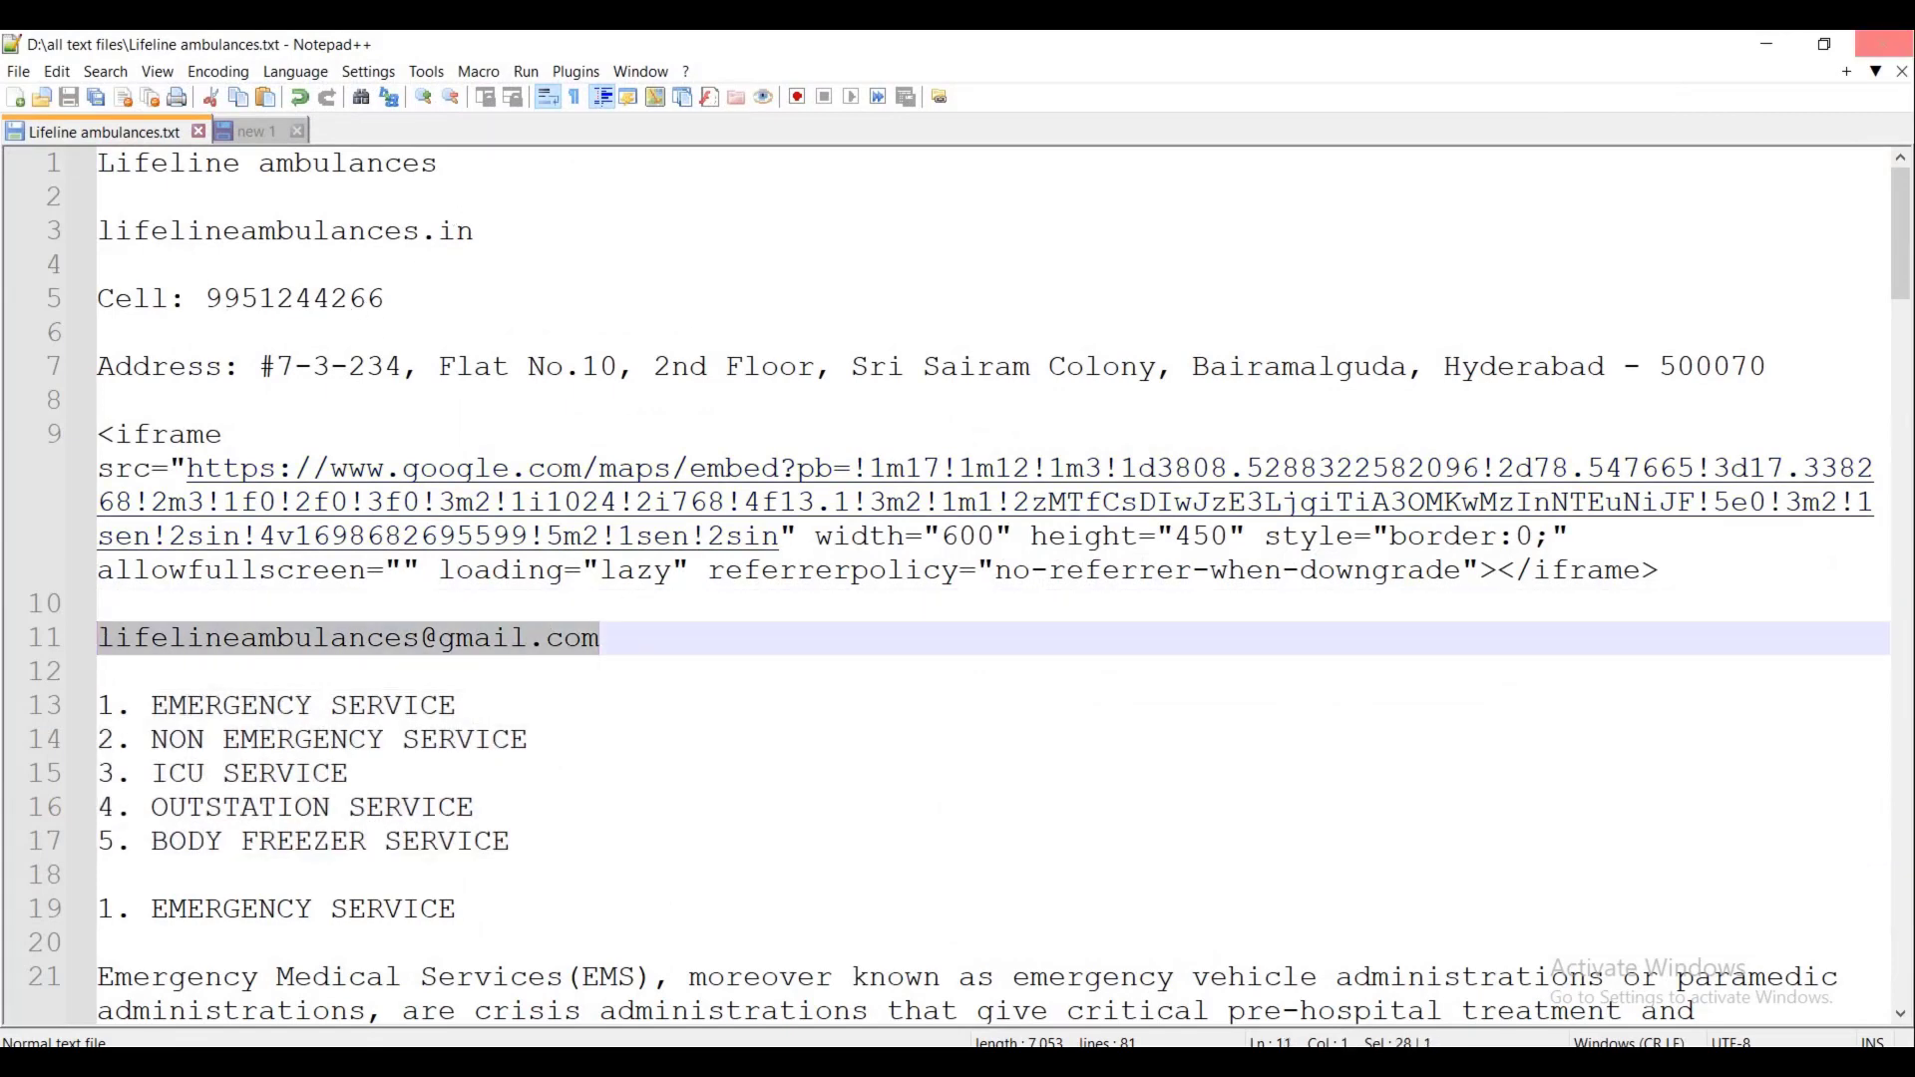
key("alt+Tab")
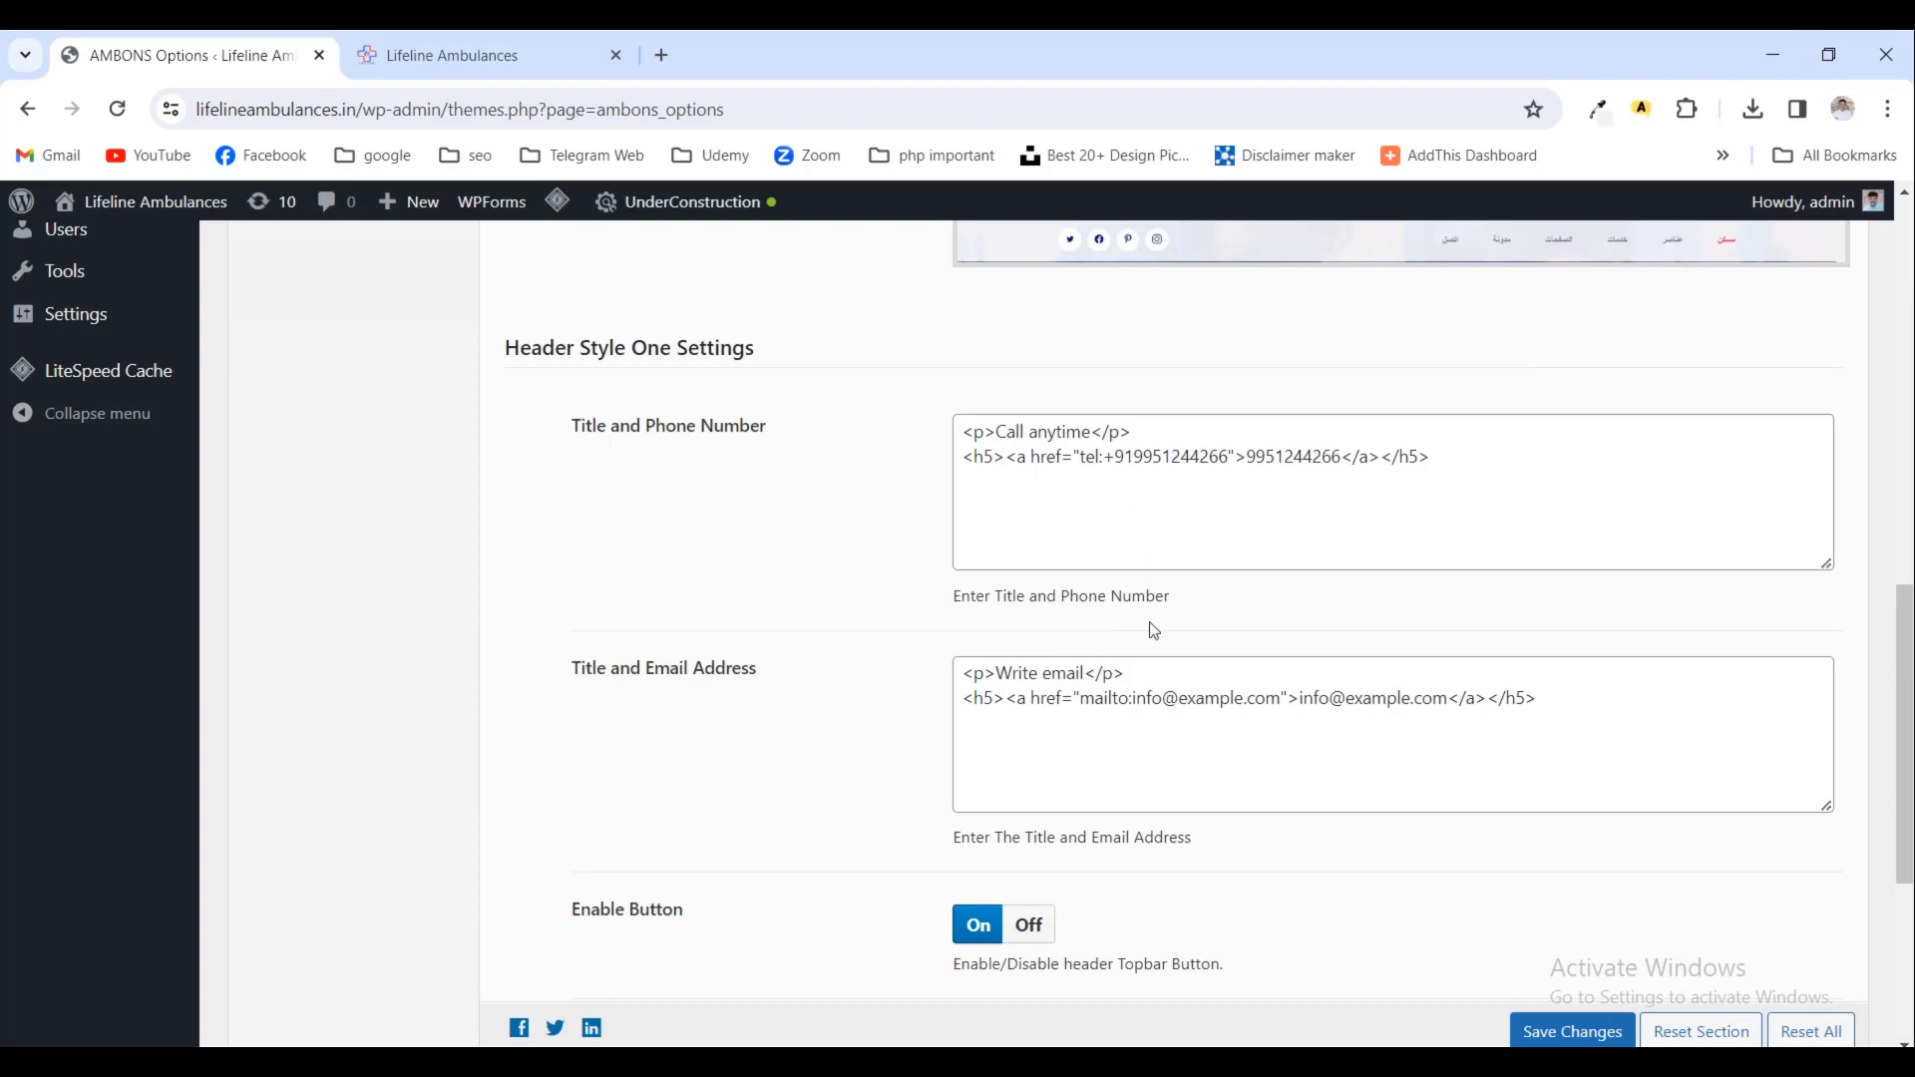
key("ctrl+v")
left_click_drag(1128, 698, 1533, 704)
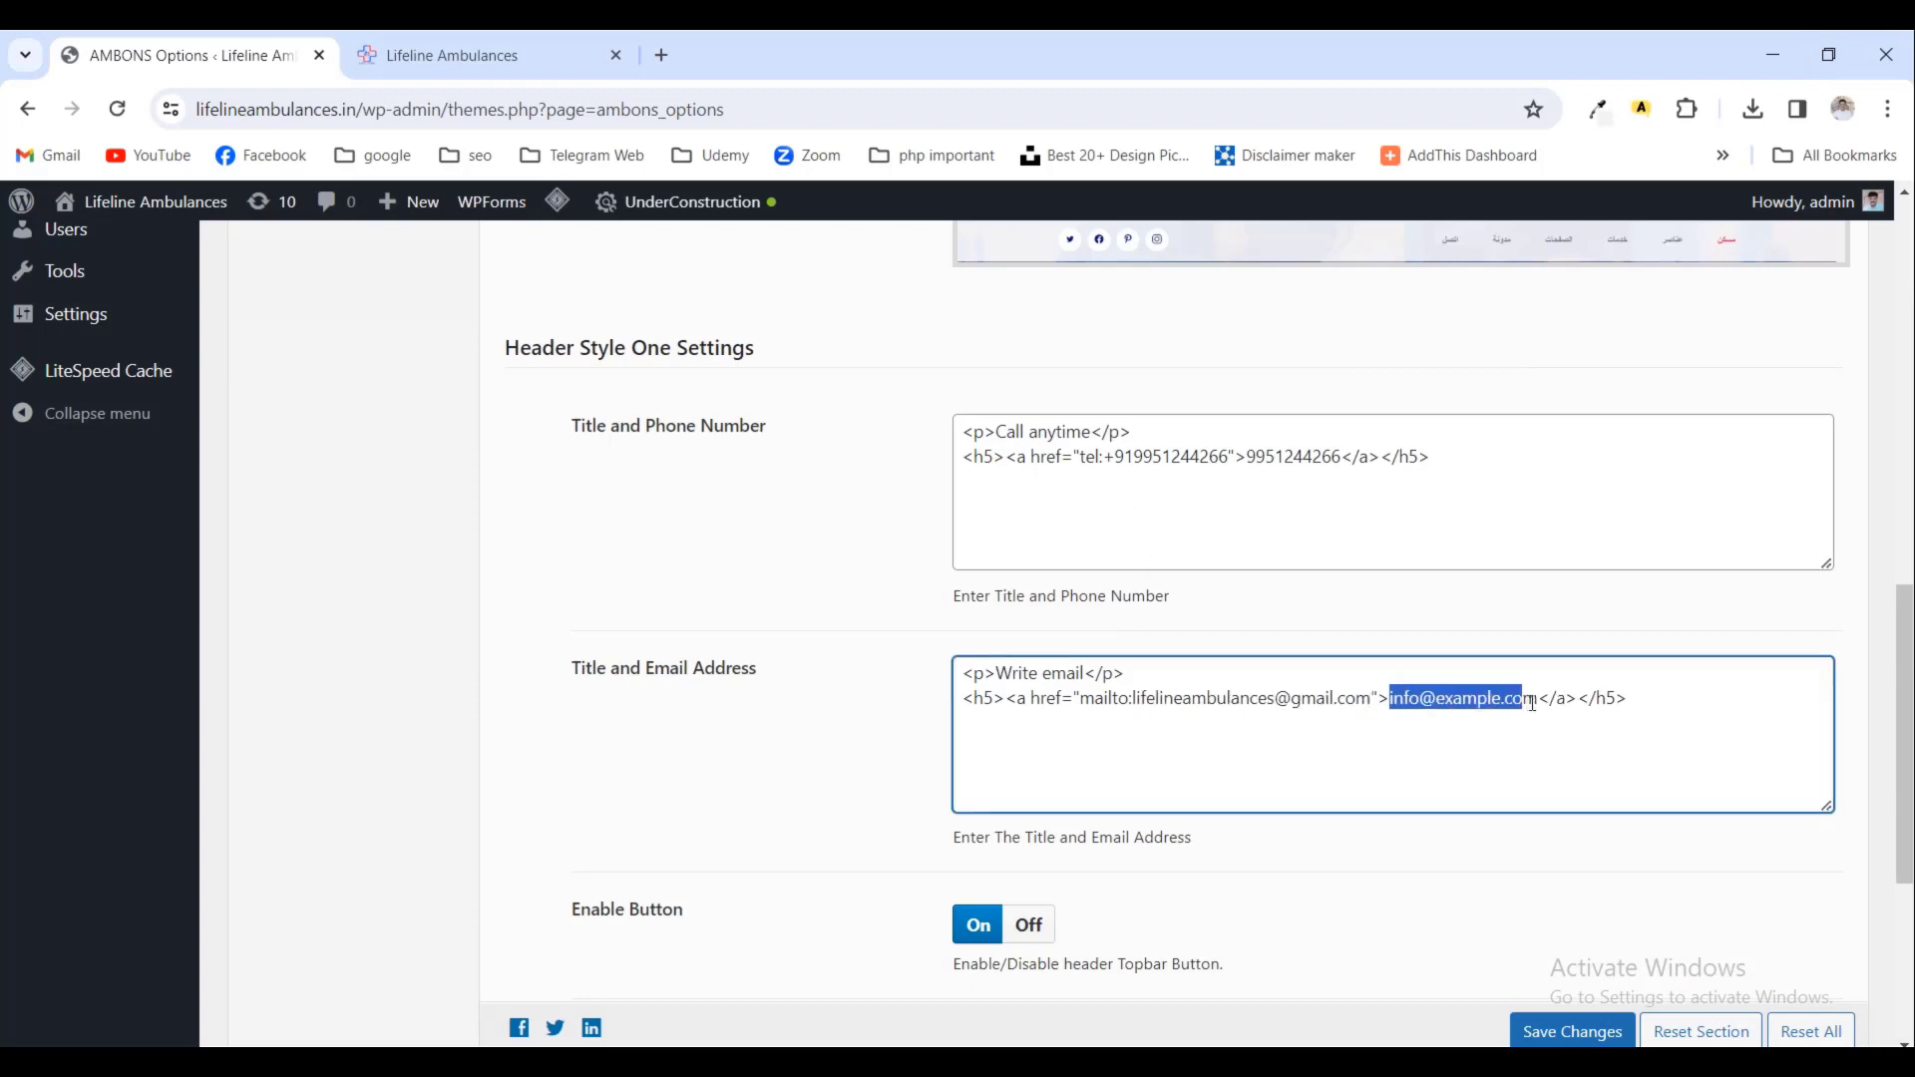
key("ctrl+v")
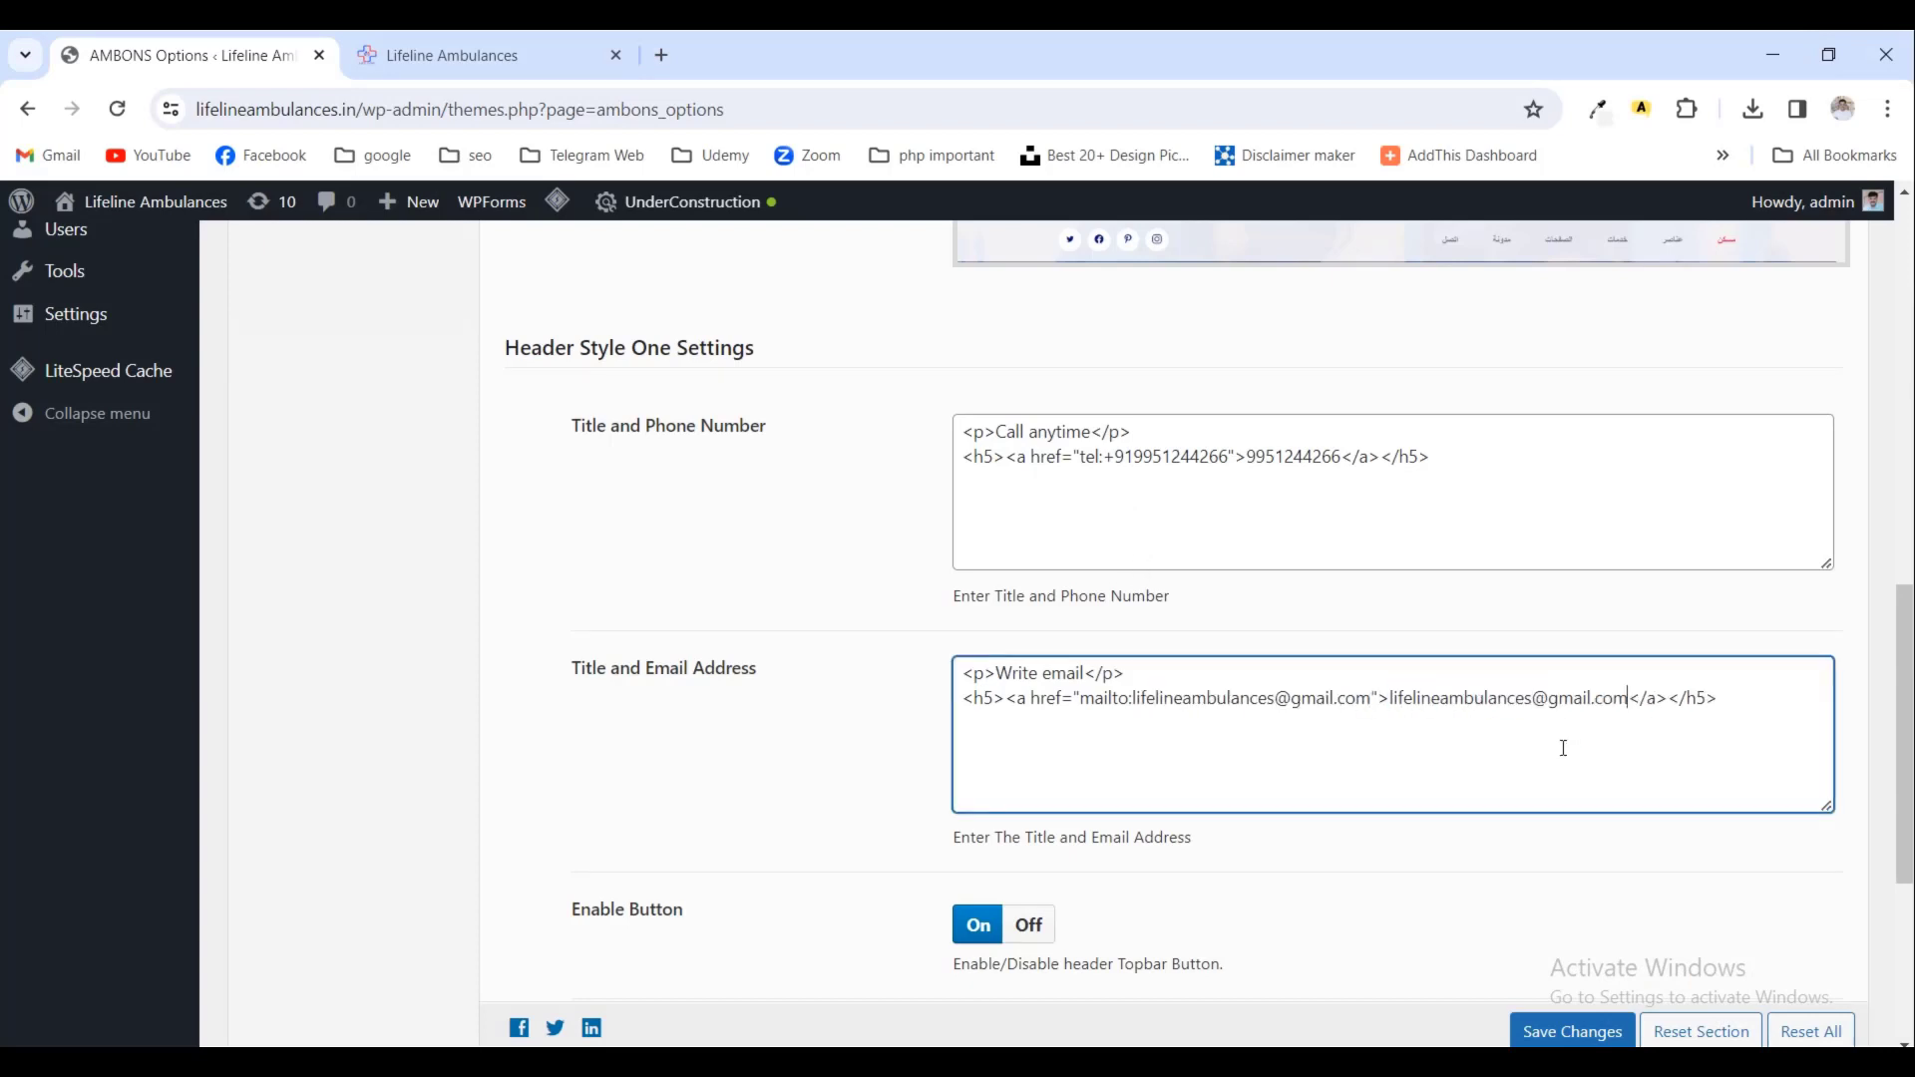
- Replace the header button title 'Get a Free Quote' with 'Book Now' and save the settings
scroll(1564, 748, "down", 3)
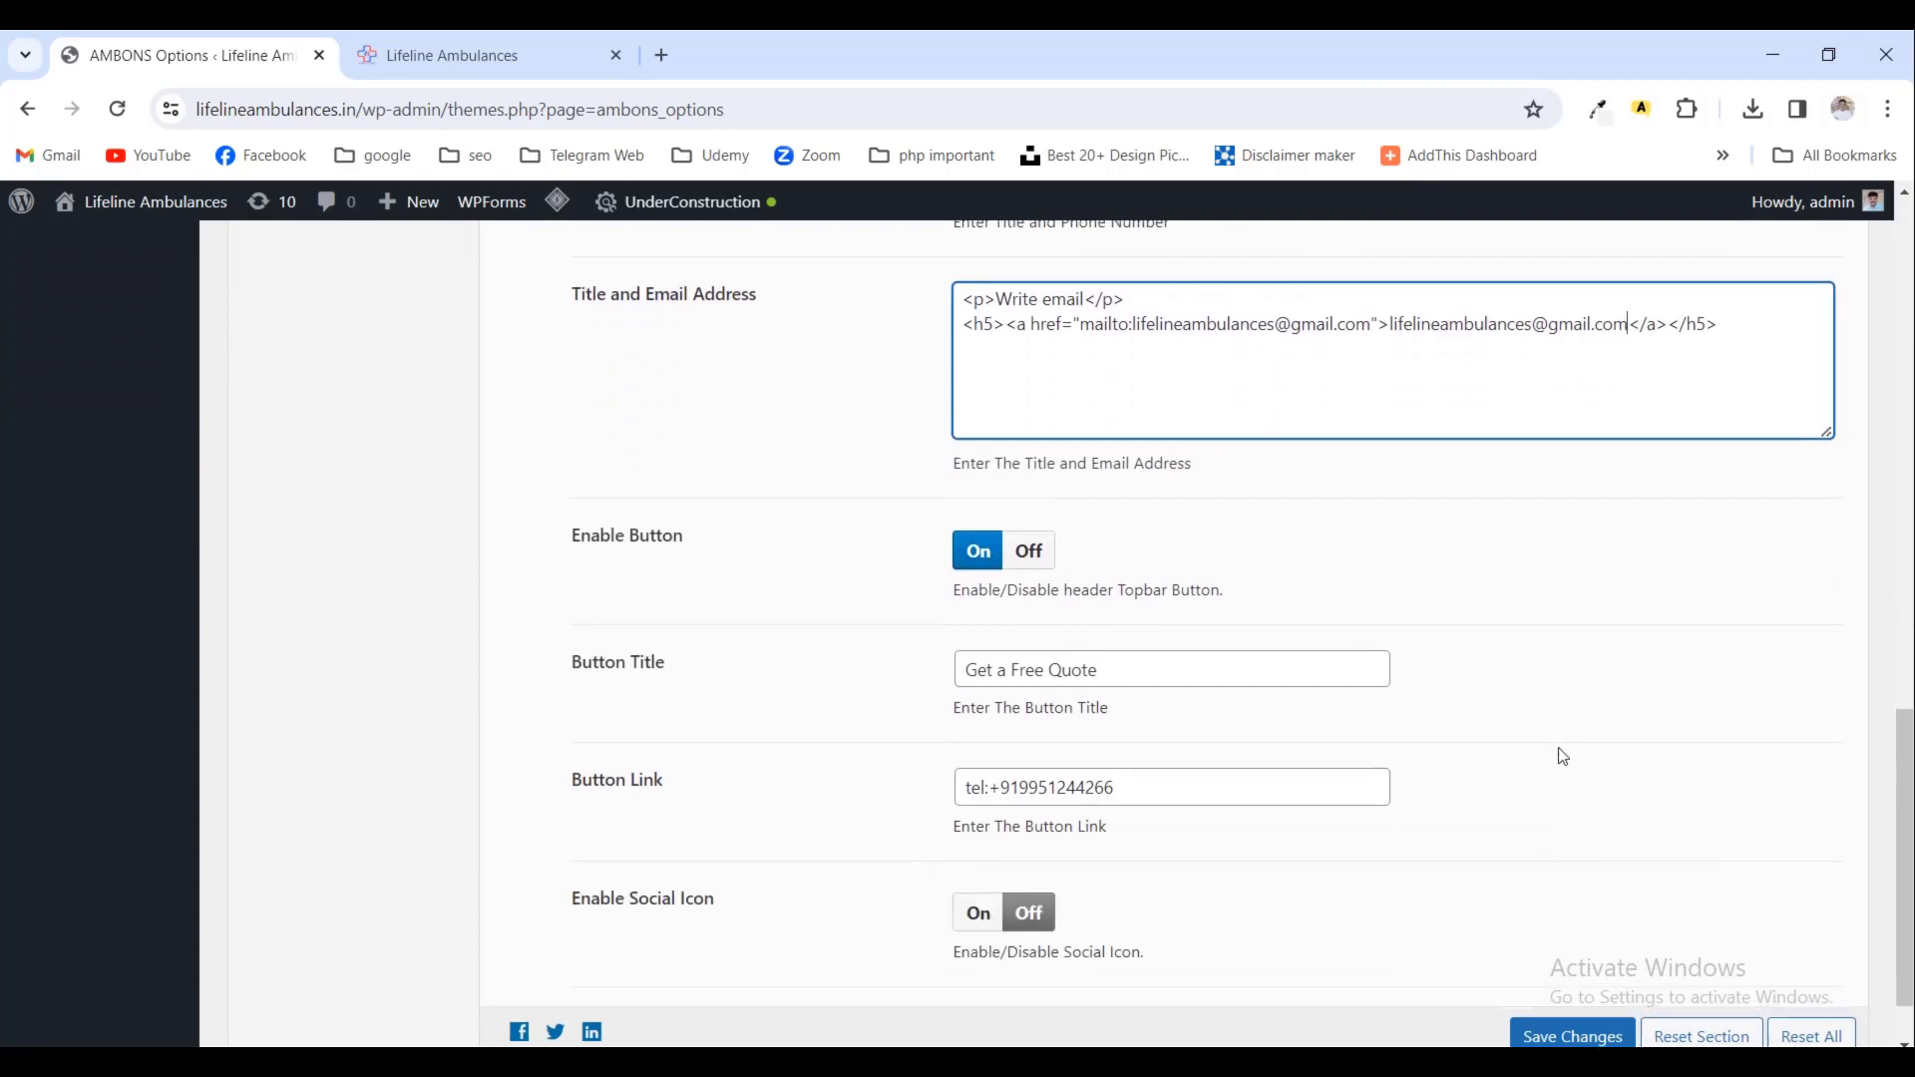
scroll(1092, 801, "down", 1)
scroll(1094, 842, "up", 4)
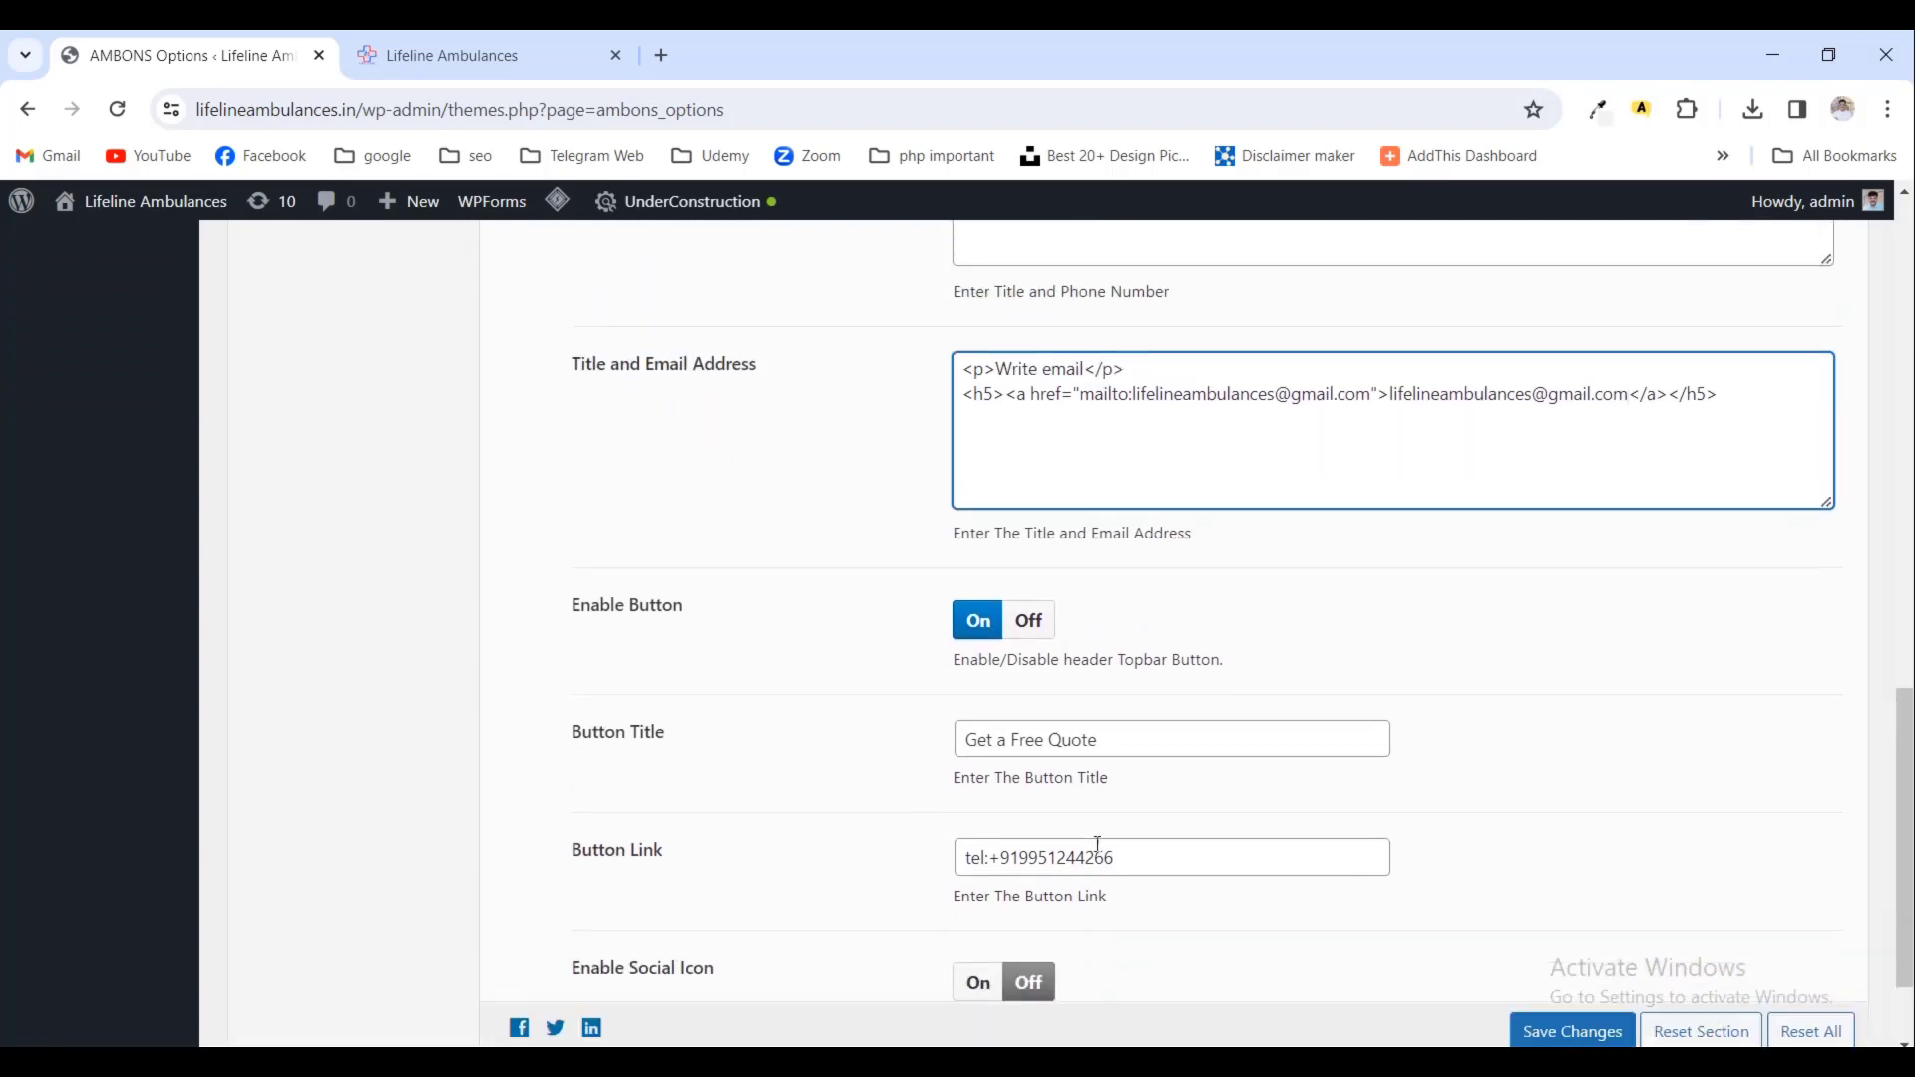
scroll(1105, 843, "down", 2)
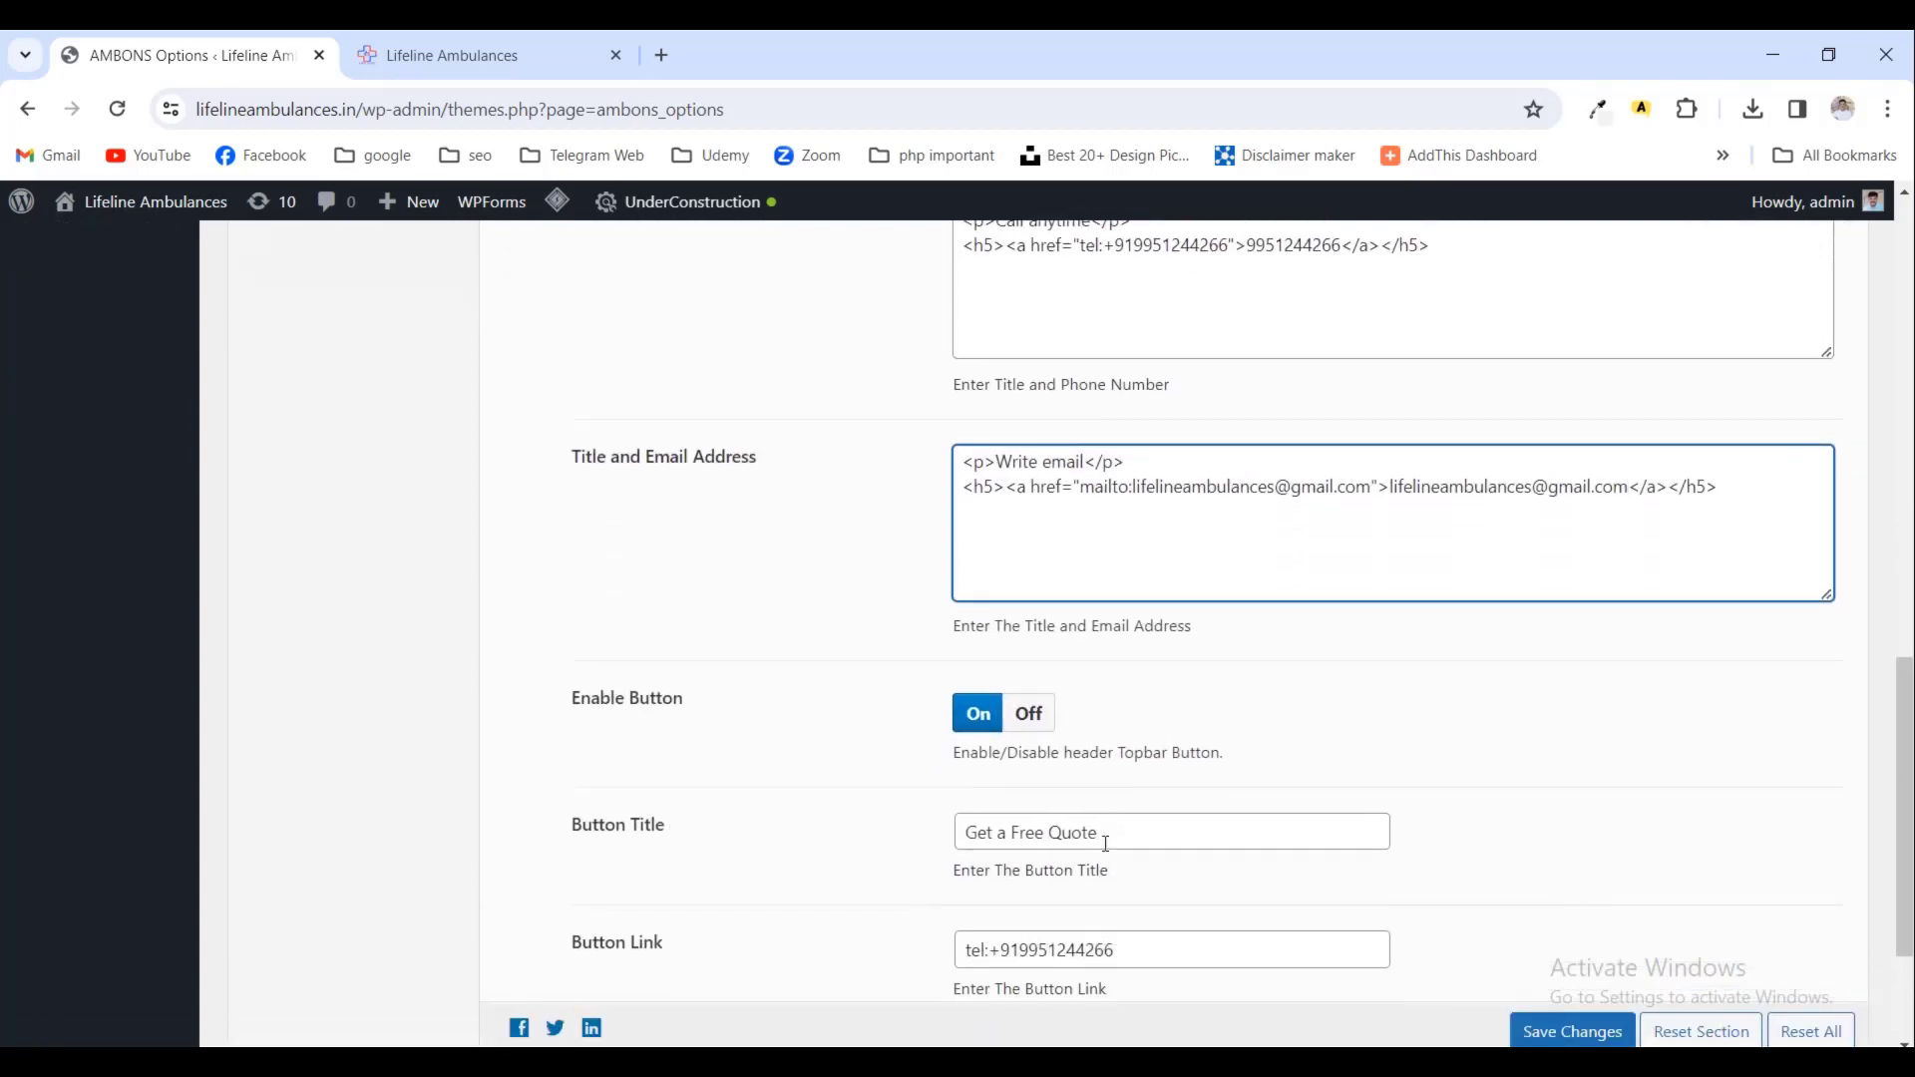
scroll(1108, 853, "down", 2)
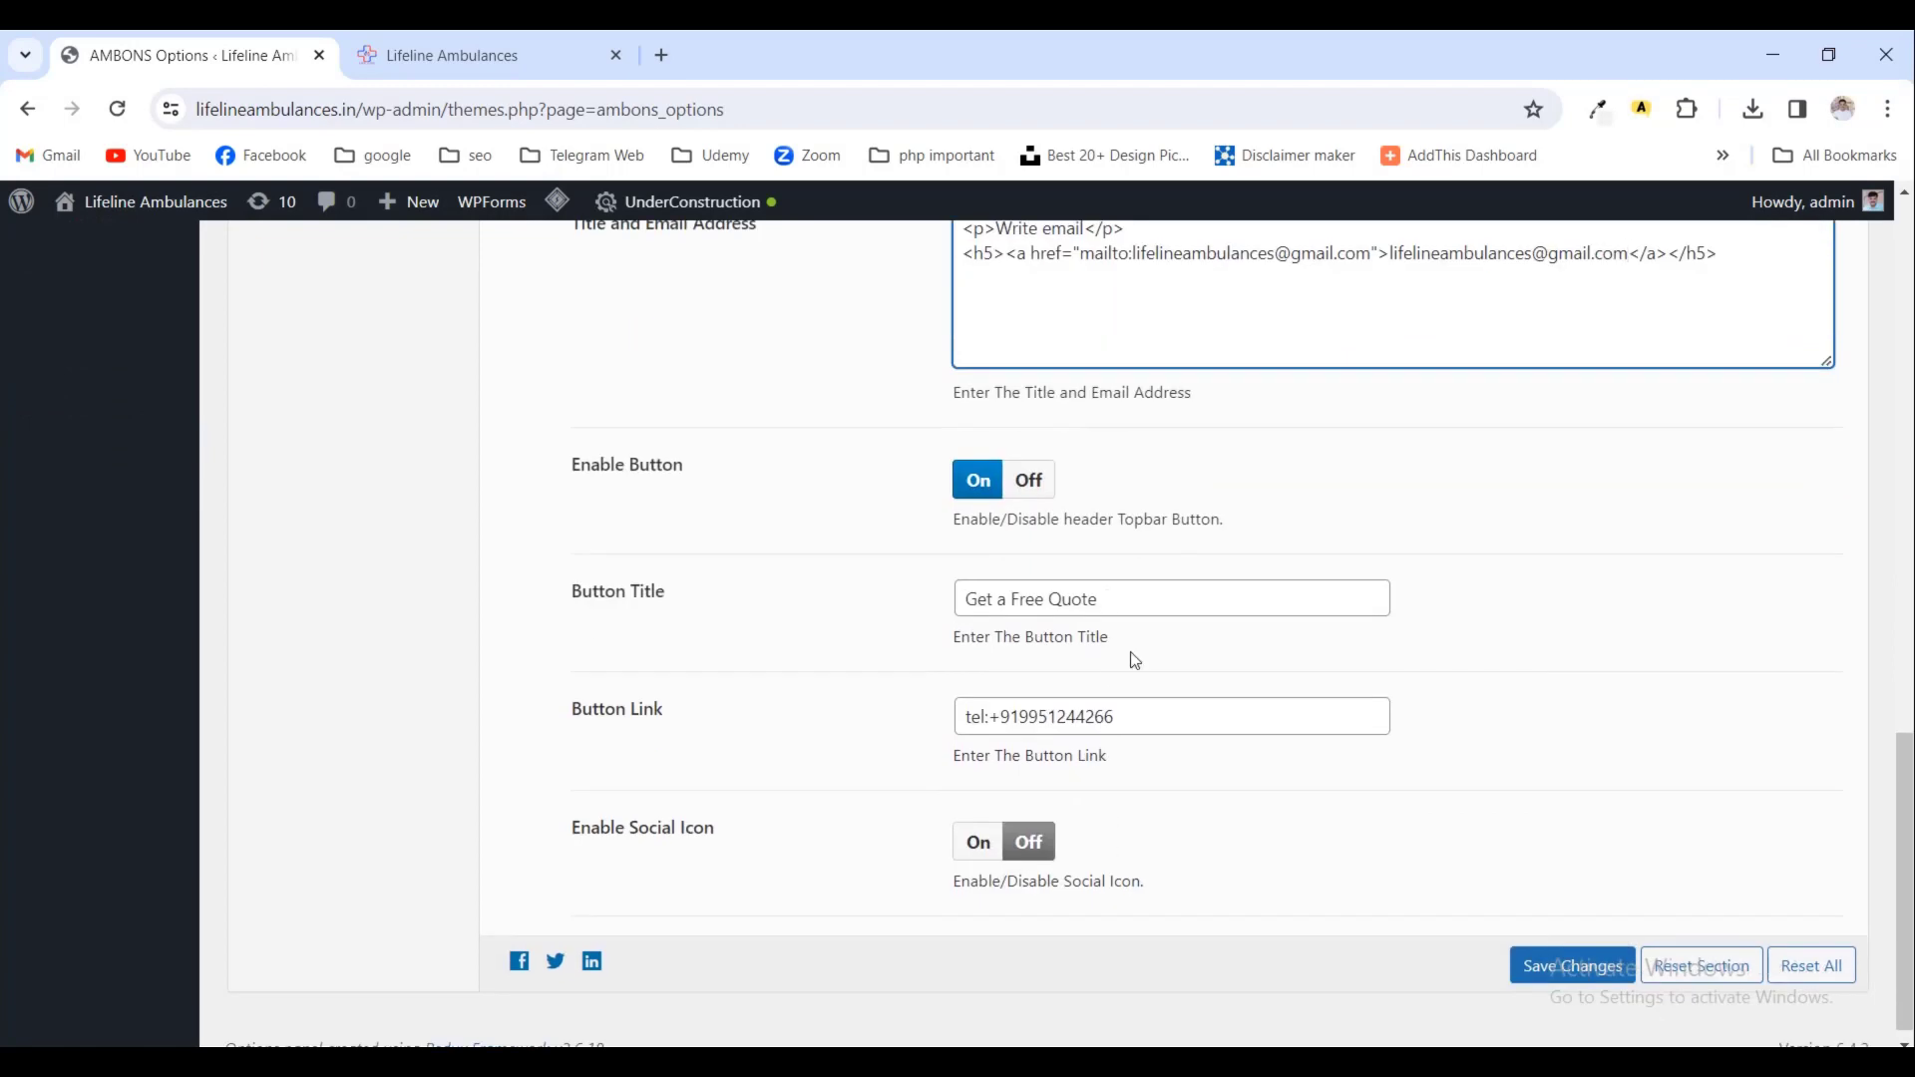
scroll(1134, 658, "up", 6)
scroll(1107, 778, "down", 4)
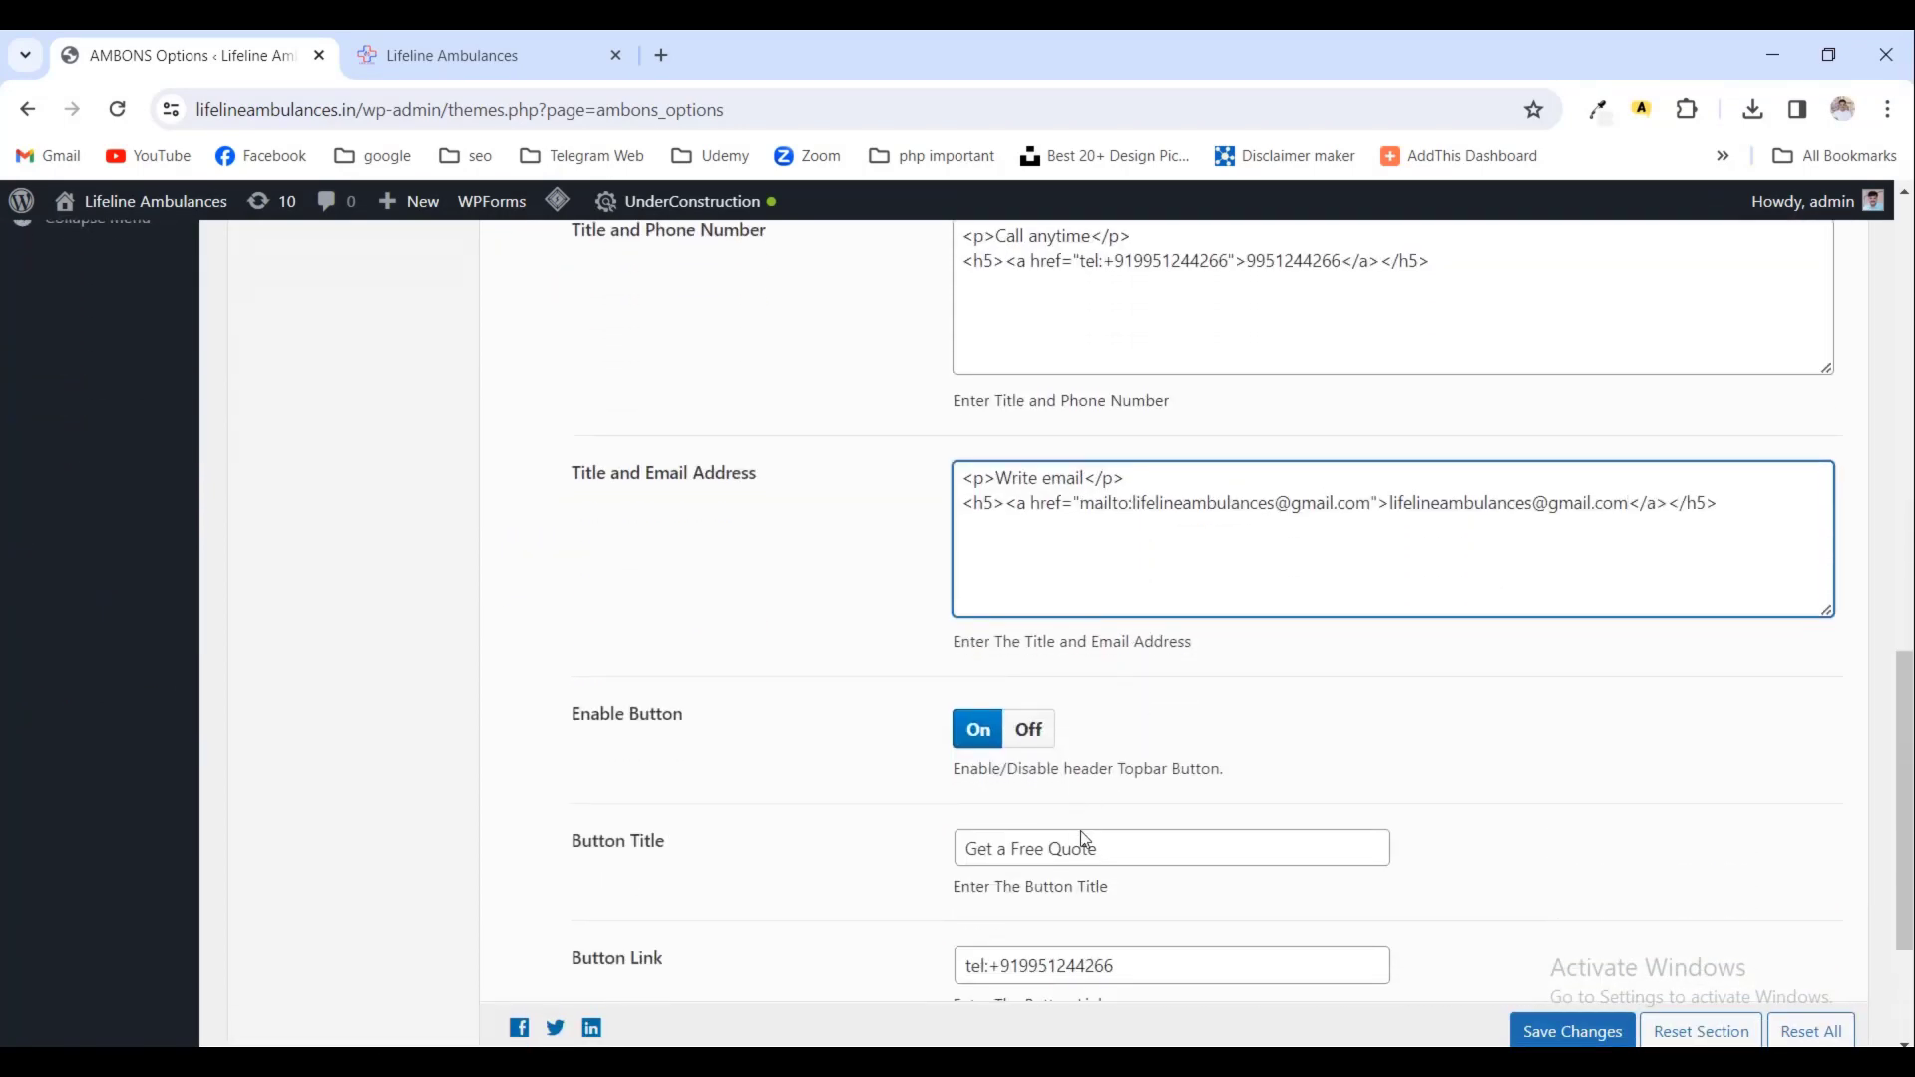
left_click(1085, 840)
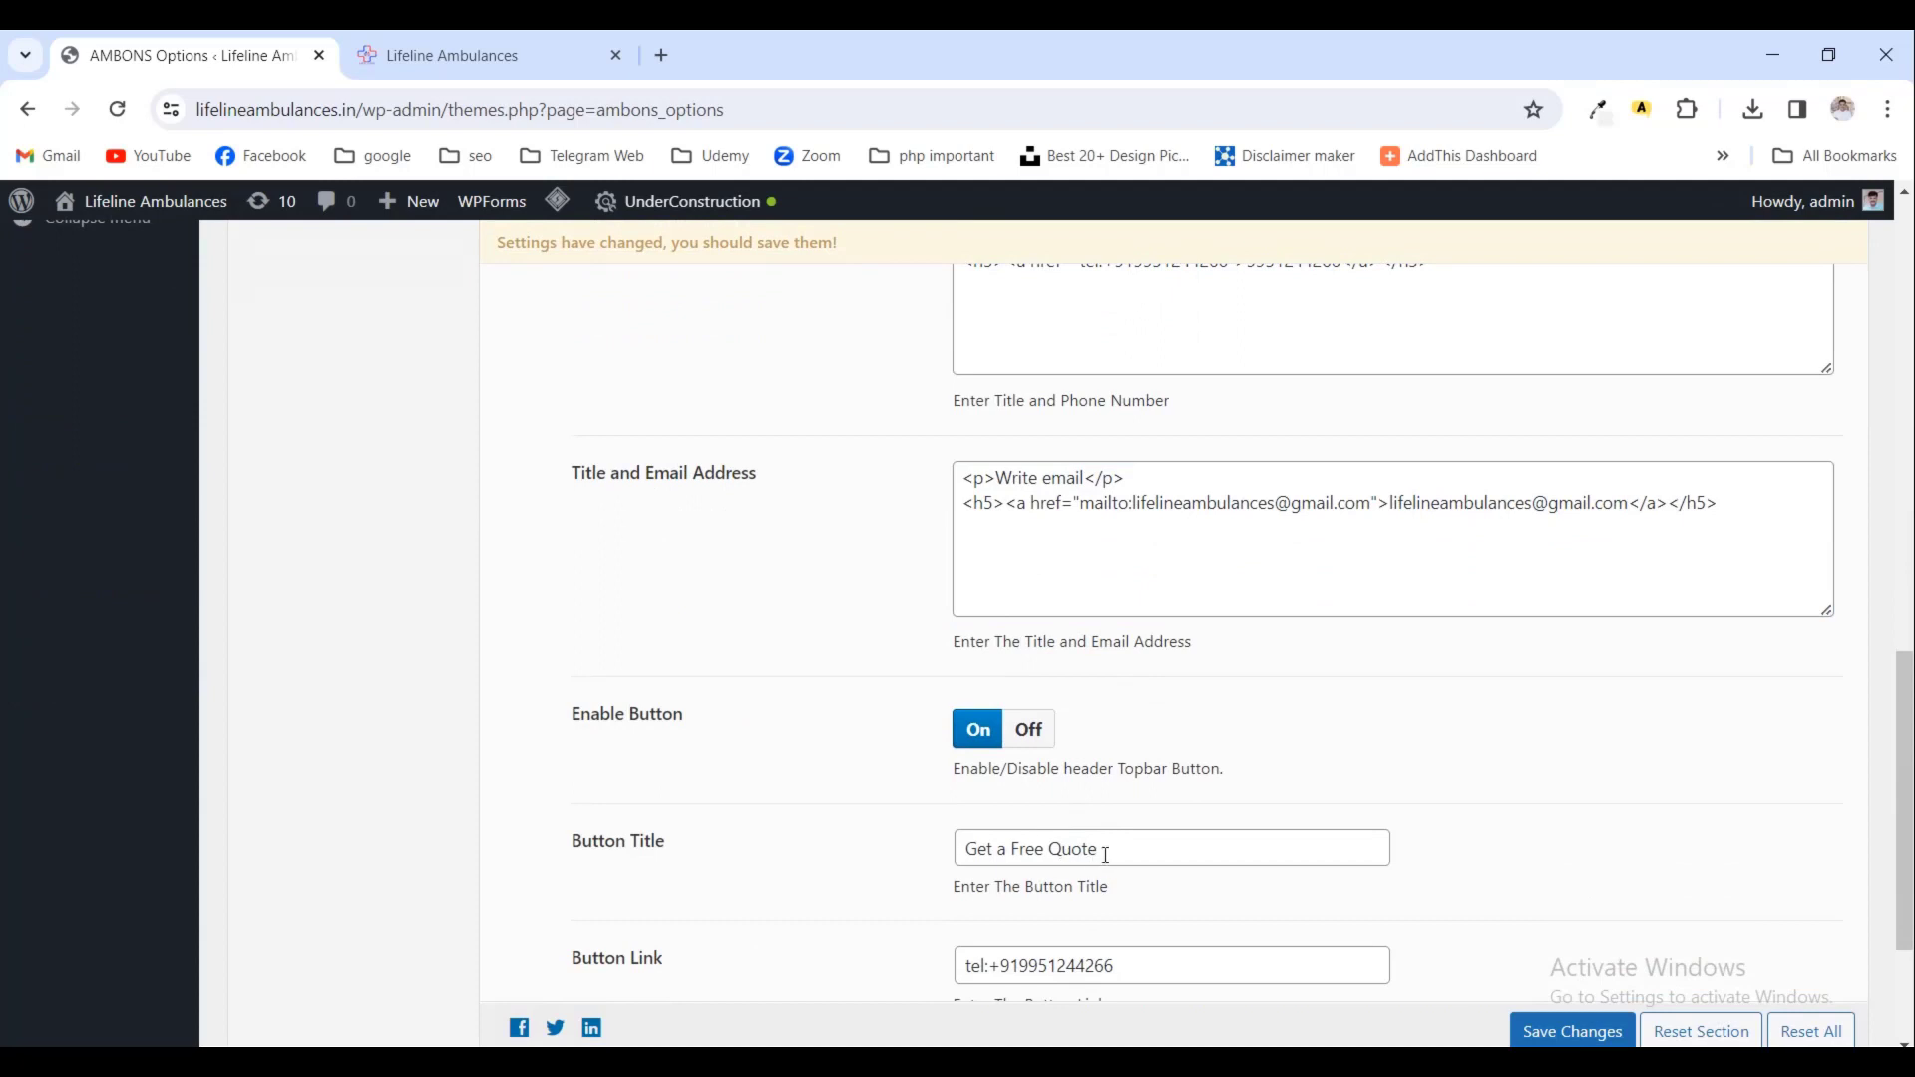
left_click_drag(1106, 855, 800, 864)
type("Book Now")
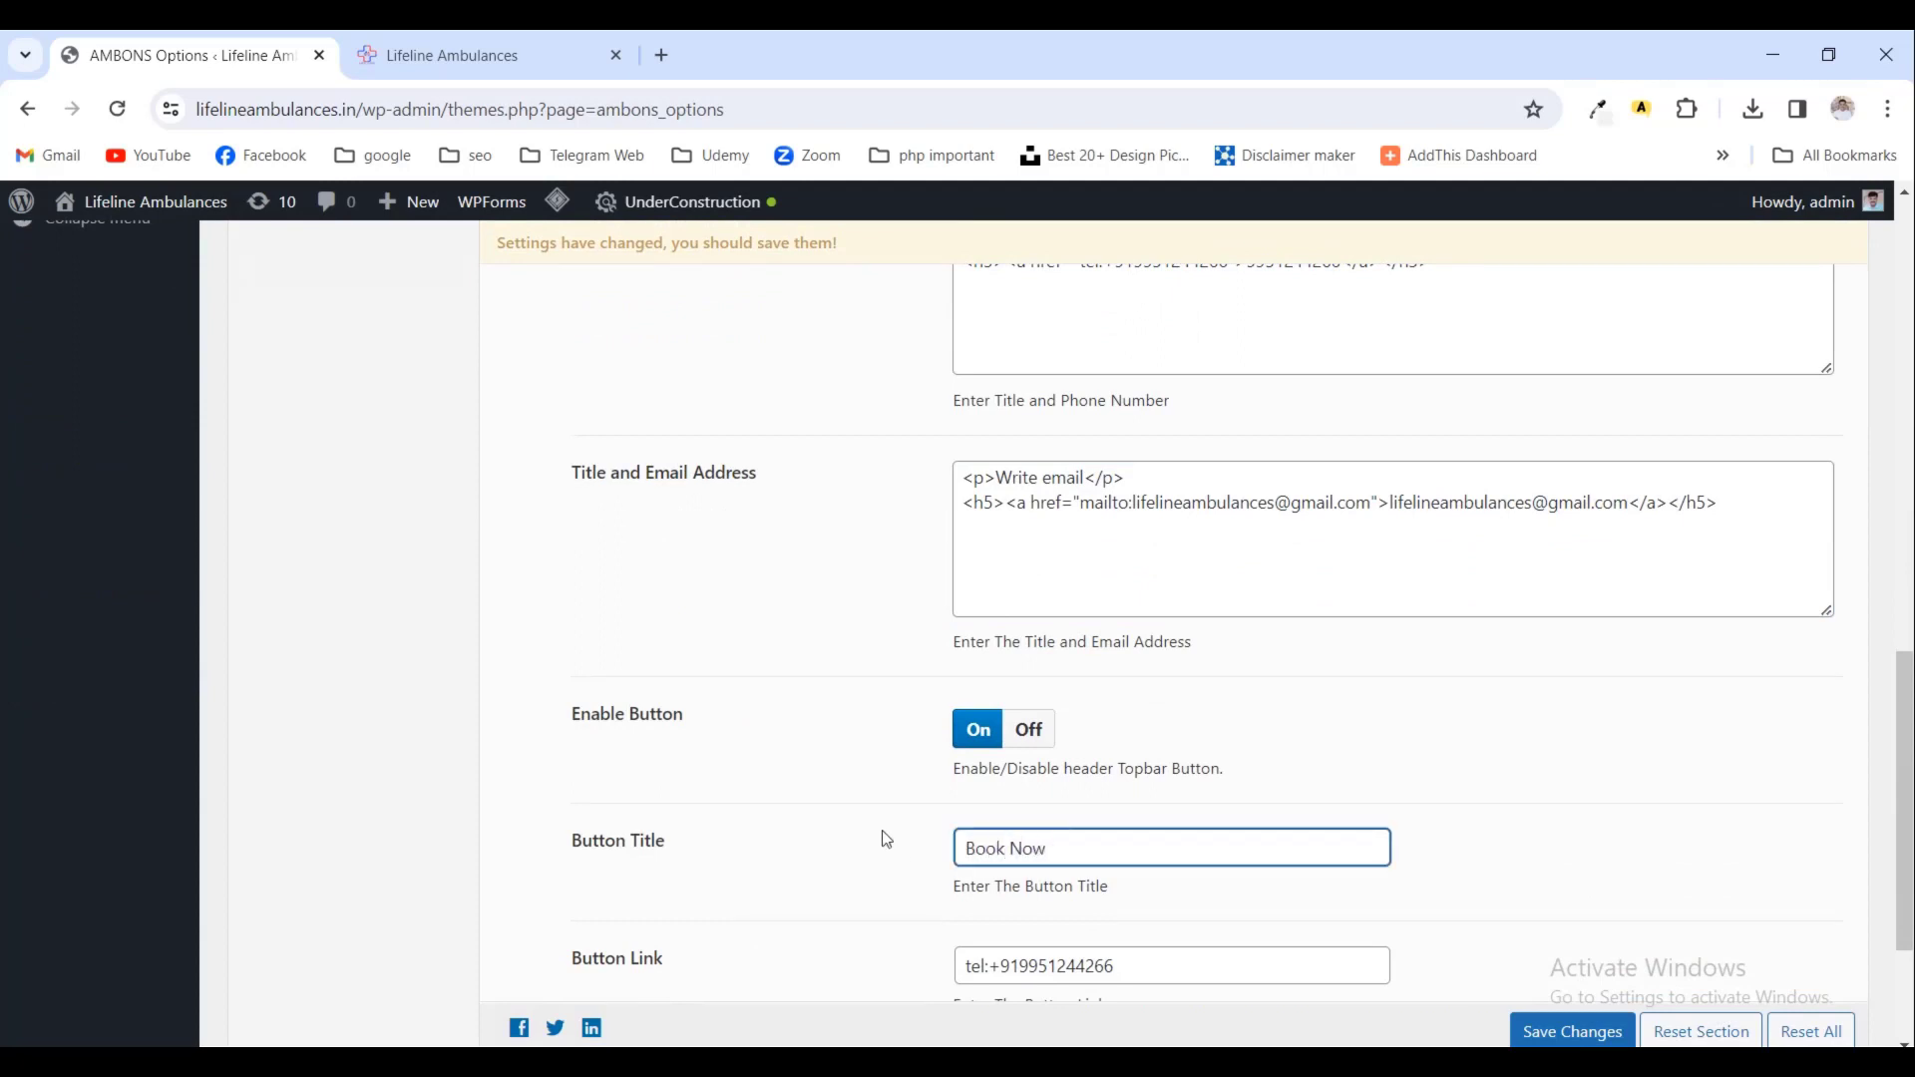
scroll(887, 840, "down", 3)
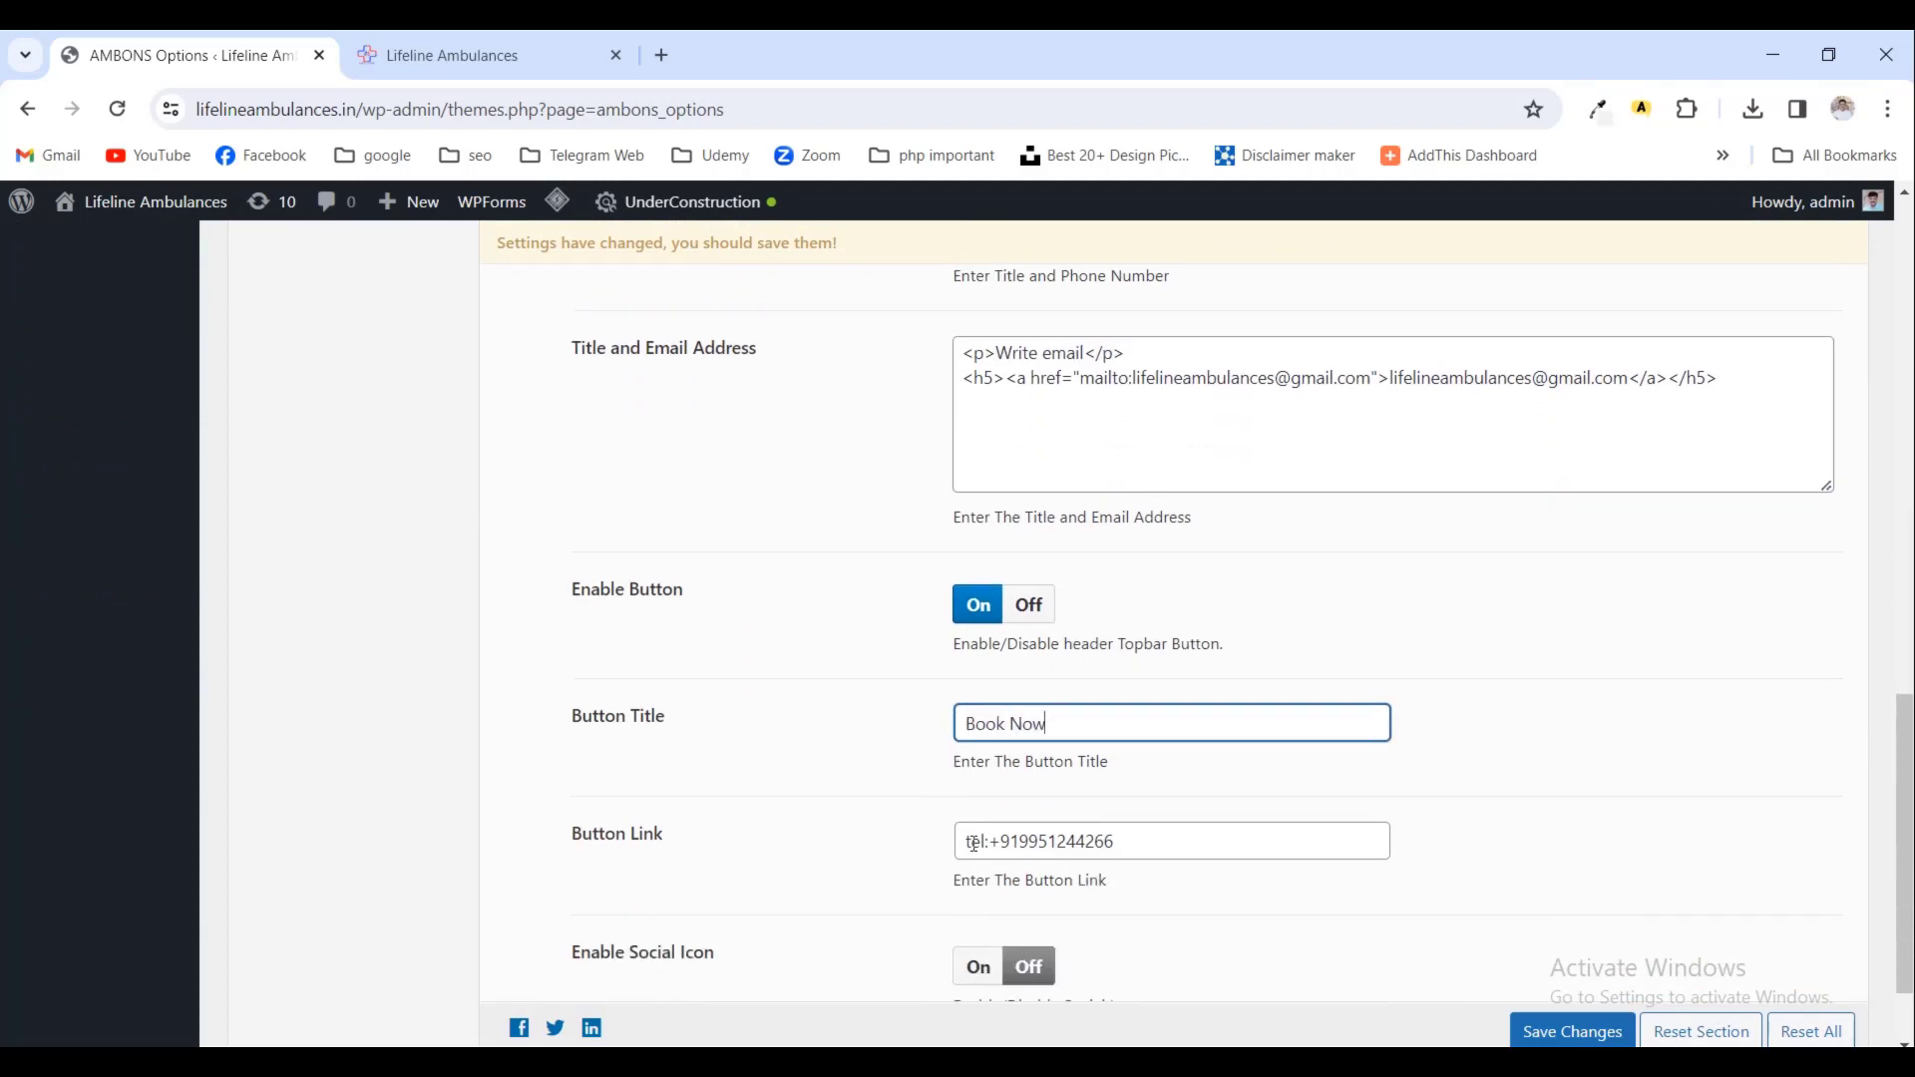
scroll(975, 855, "up", 7)
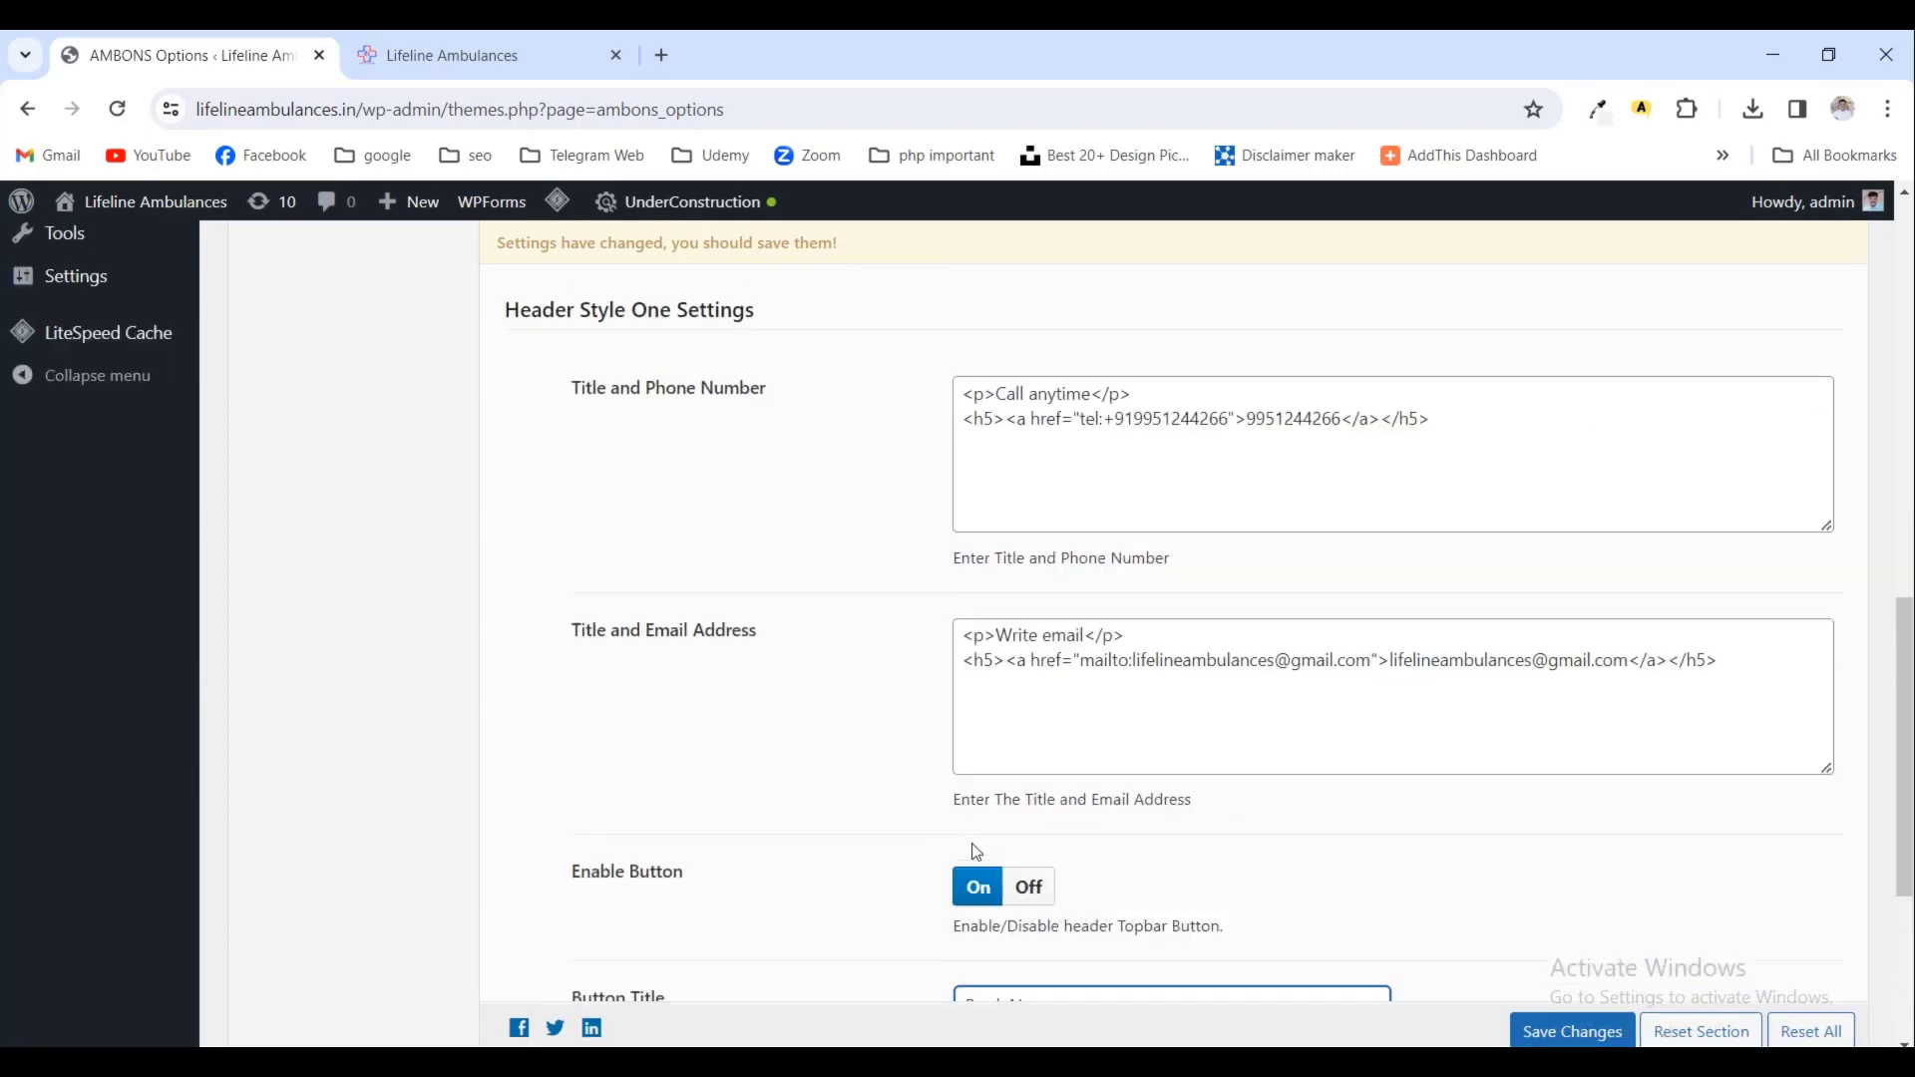
left_click(1581, 1028)
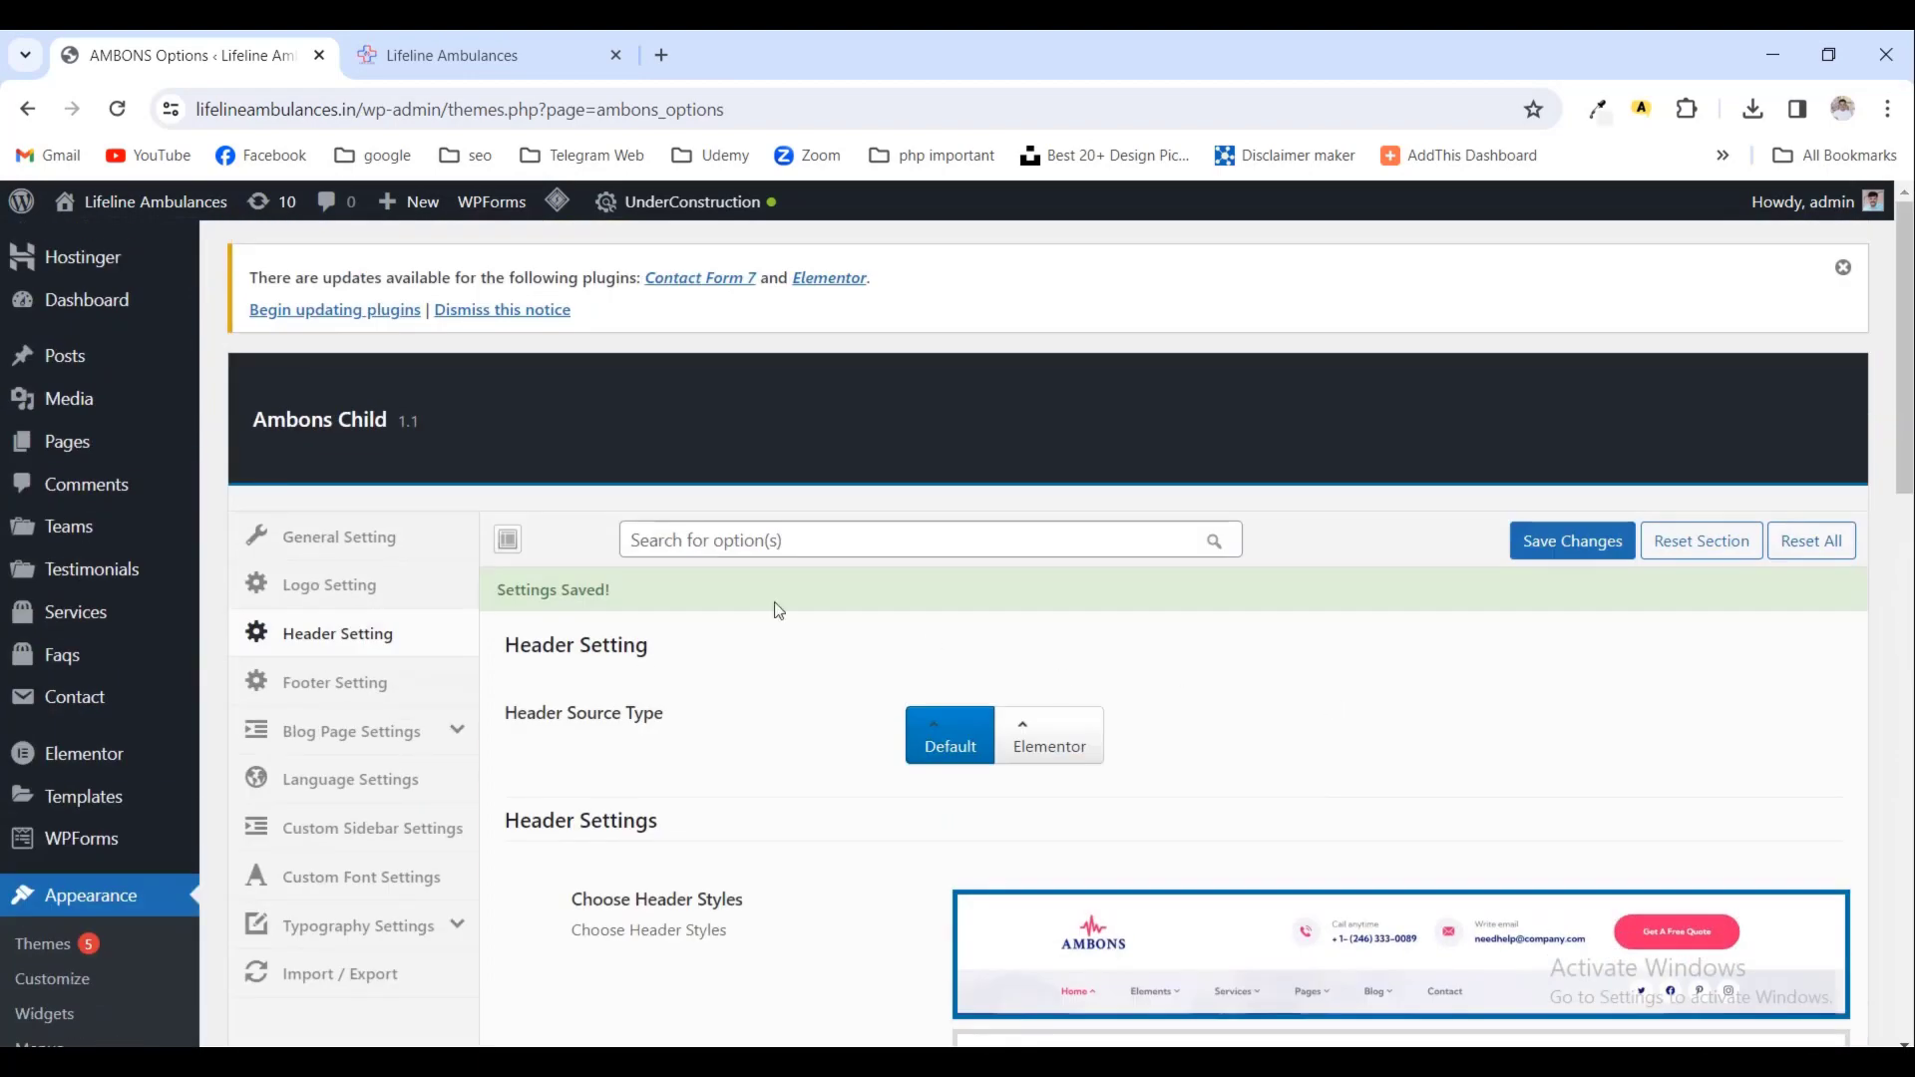
- Scroll through the AMBONS Footer Setting section to review its options
left_click(339, 682)
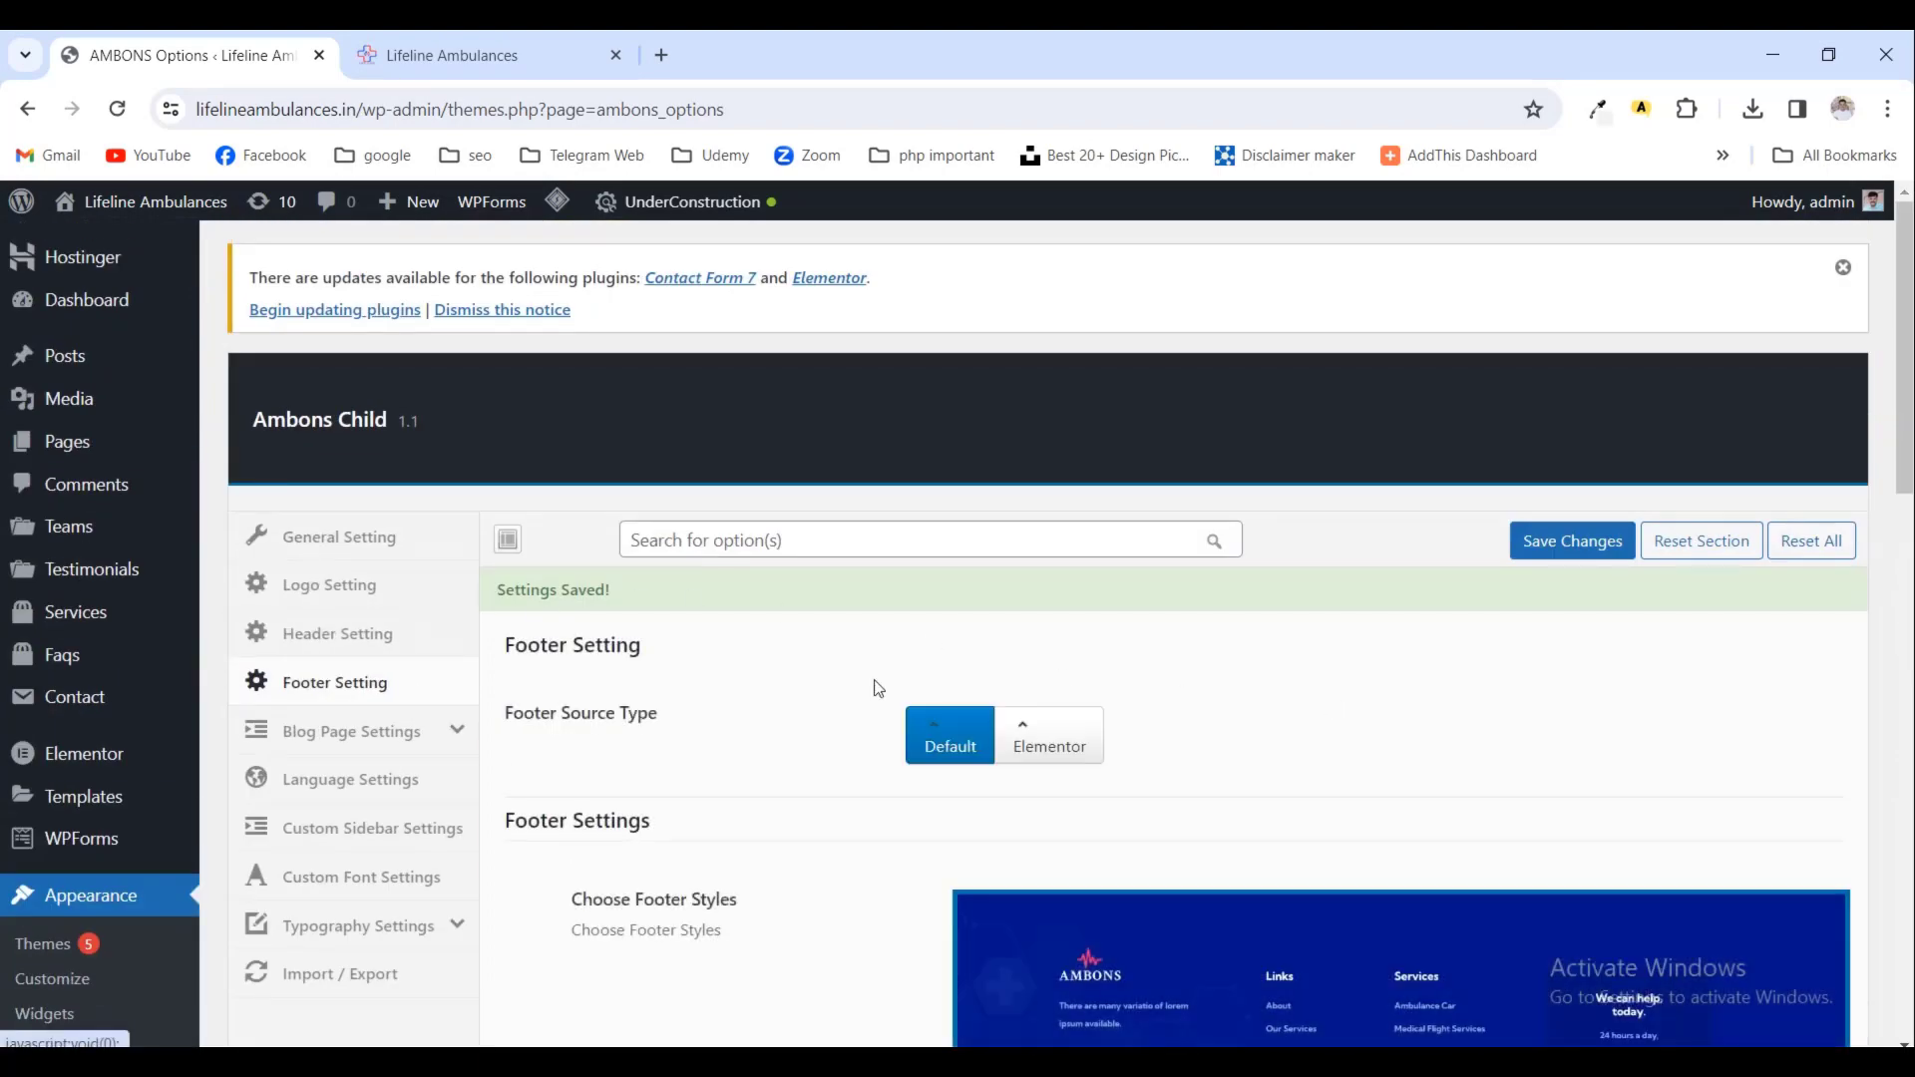
scroll(948, 693, "down", 8)
scroll(1015, 698, "down", 6)
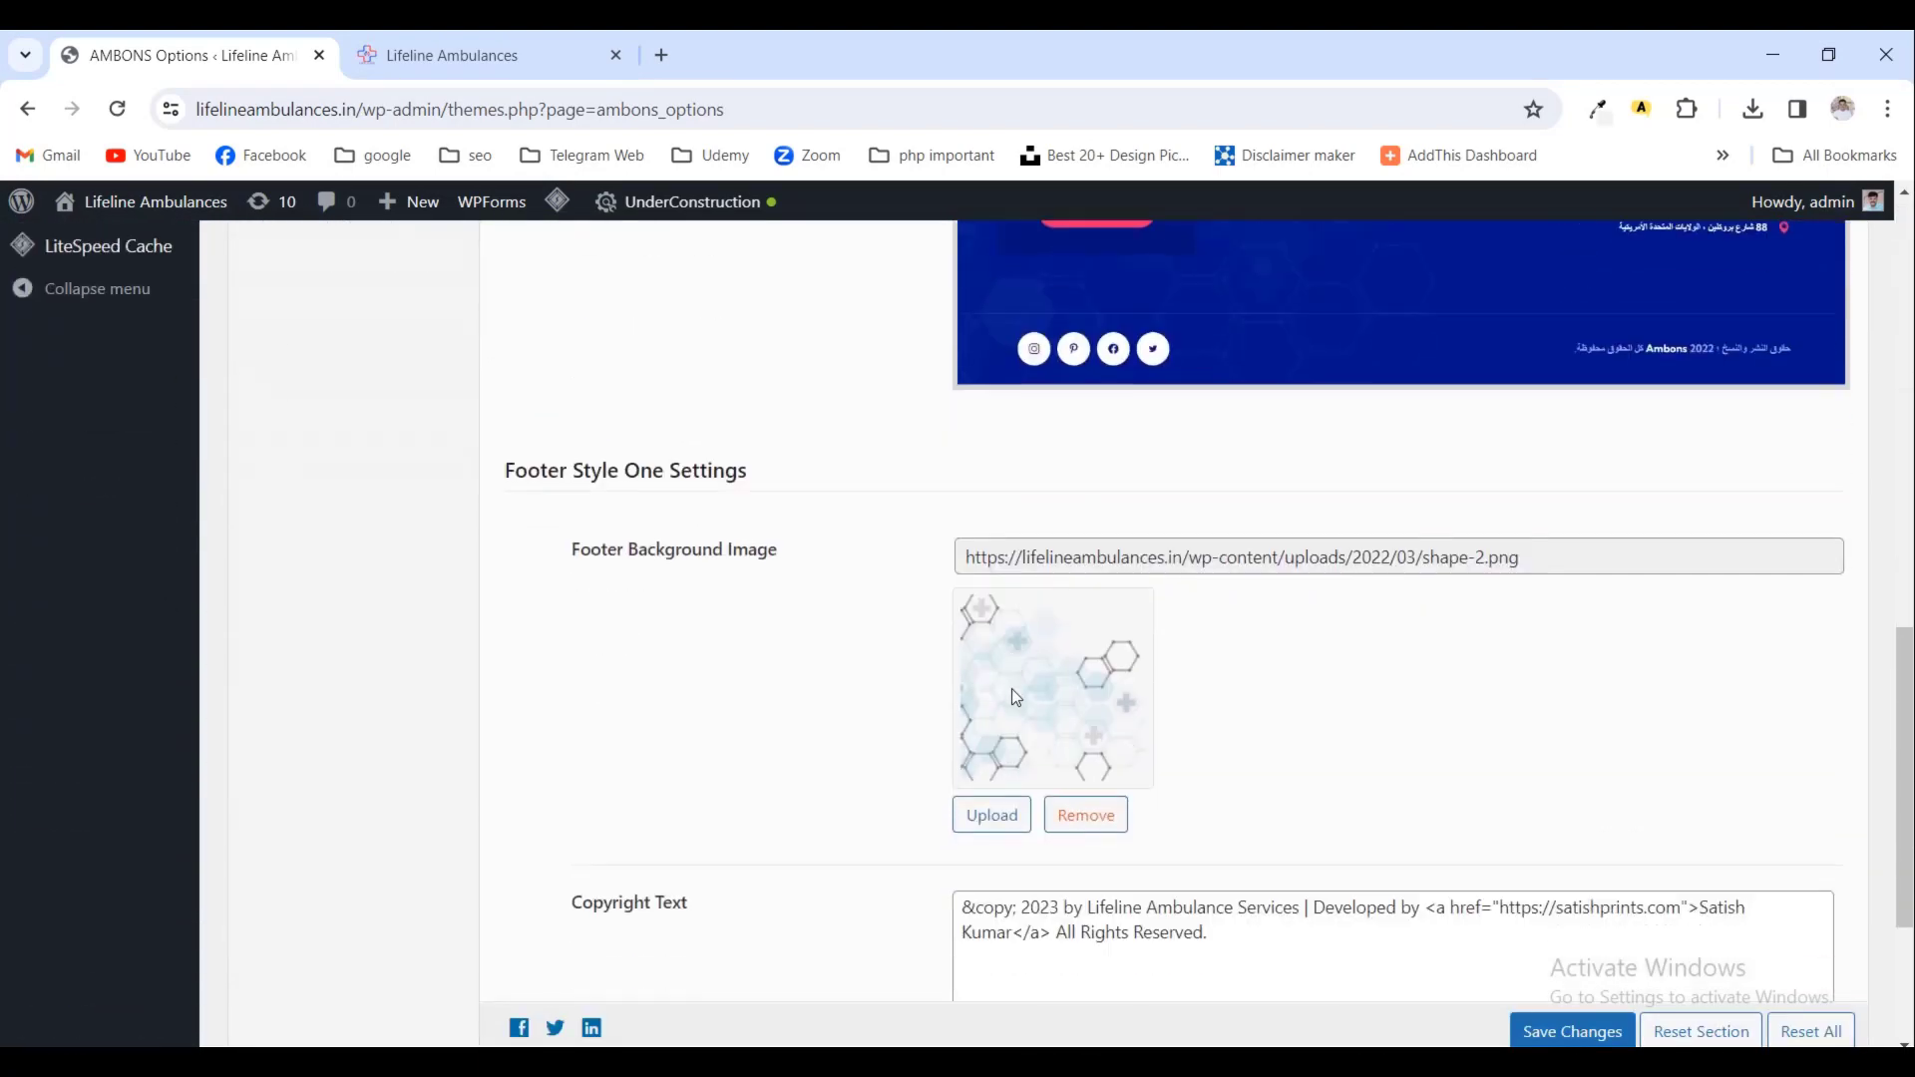
scroll(1014, 697, "up", 10)
scroll(1157, 703, "down", 12)
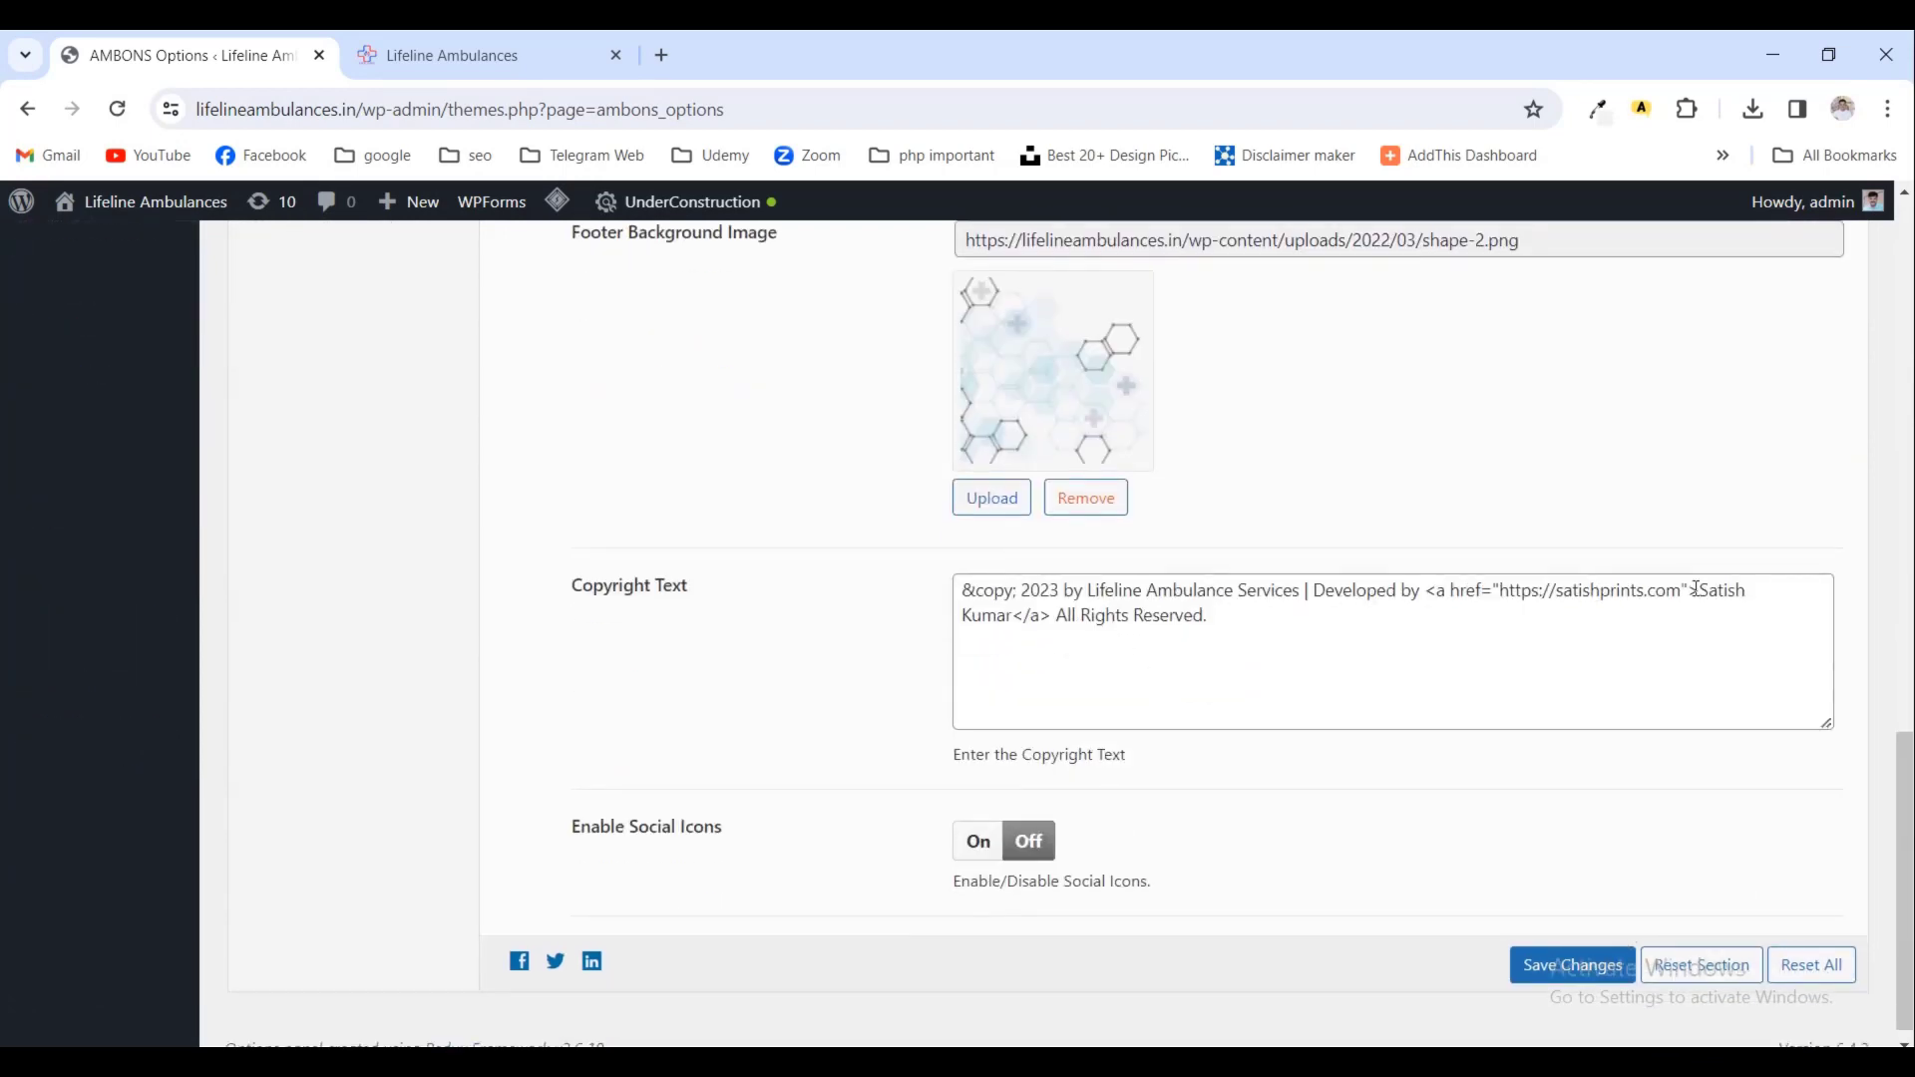
scroll(1200, 719, "up", 15)
- Bring up Blog Page Settings and look over its Facebook, Twitter and LinkedIn sharing switches
left_click(342, 653)
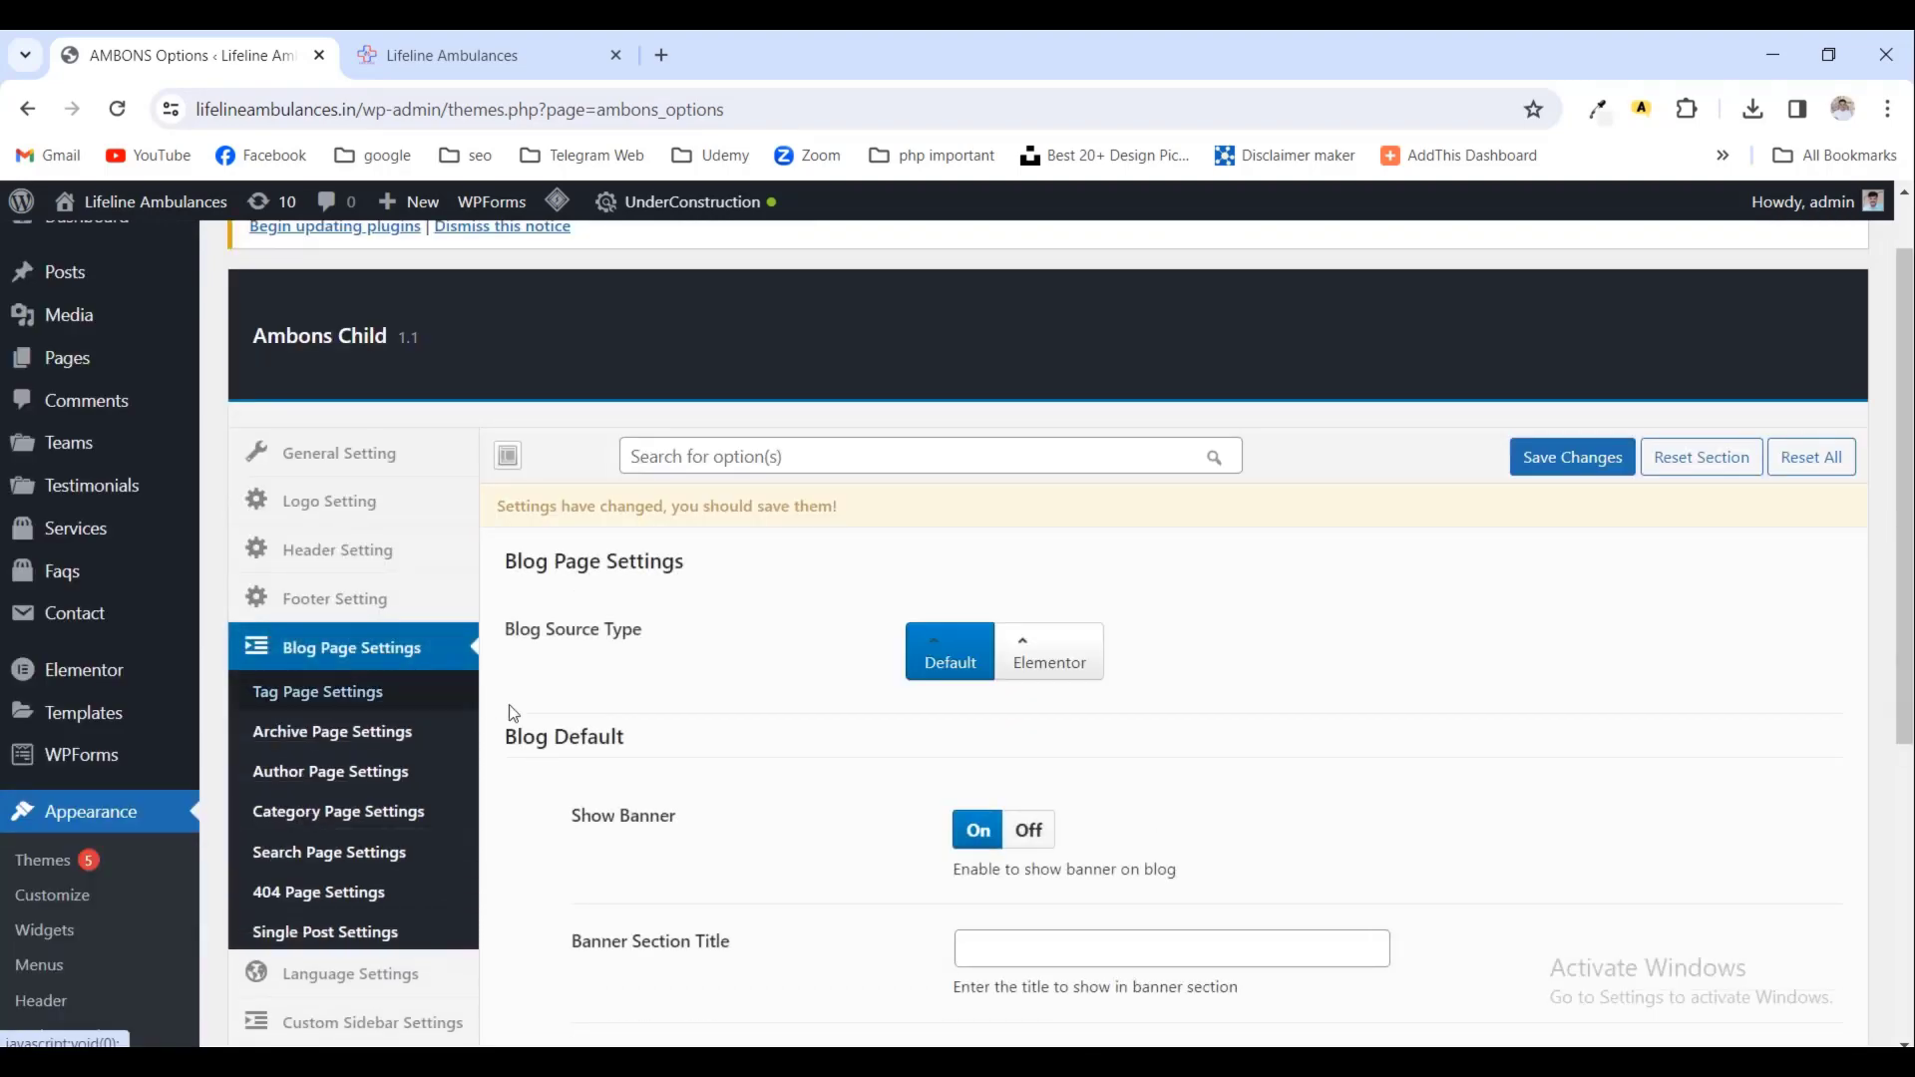
scroll(737, 729, "down", 3)
scroll(737, 729, "down", 3)
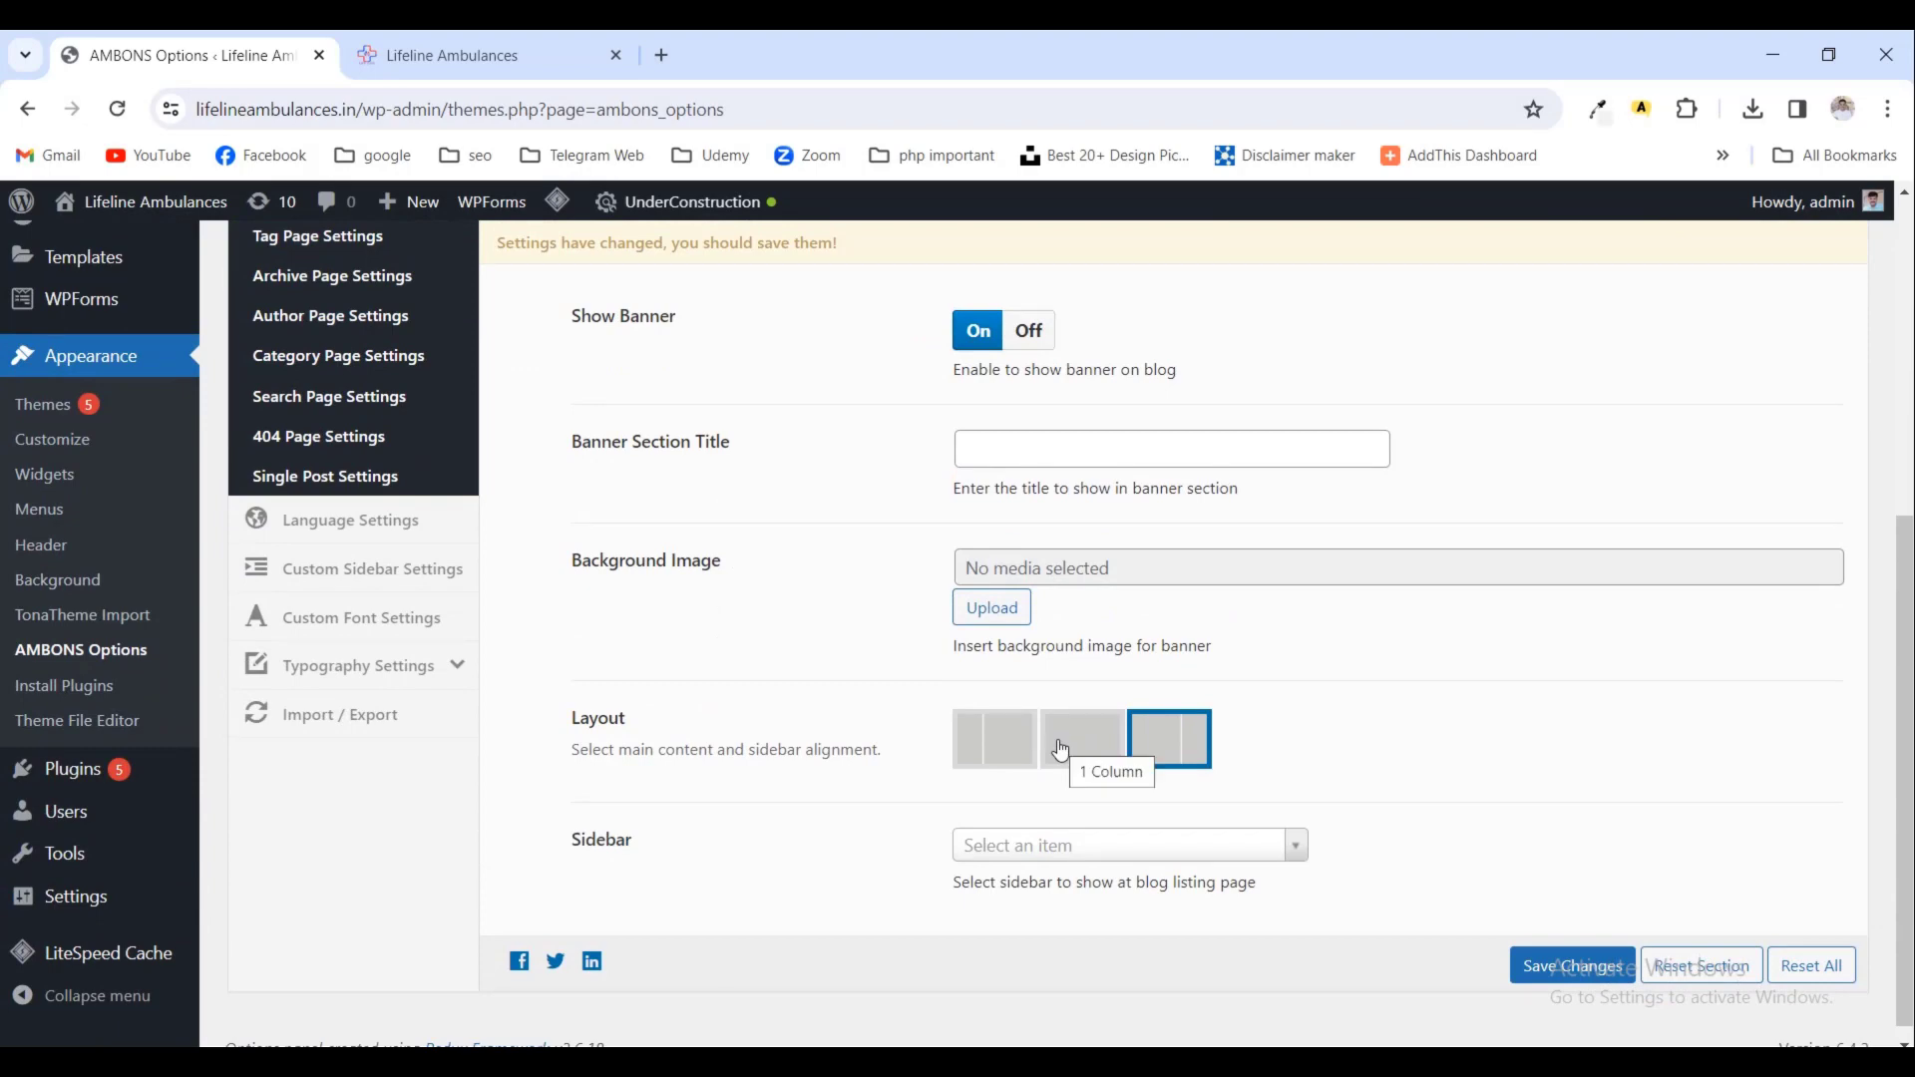
scroll(1064, 748, "up", 3)
- Under Single Post Settings, switch Show Author Box to Off and save the changes
left_click(379, 836)
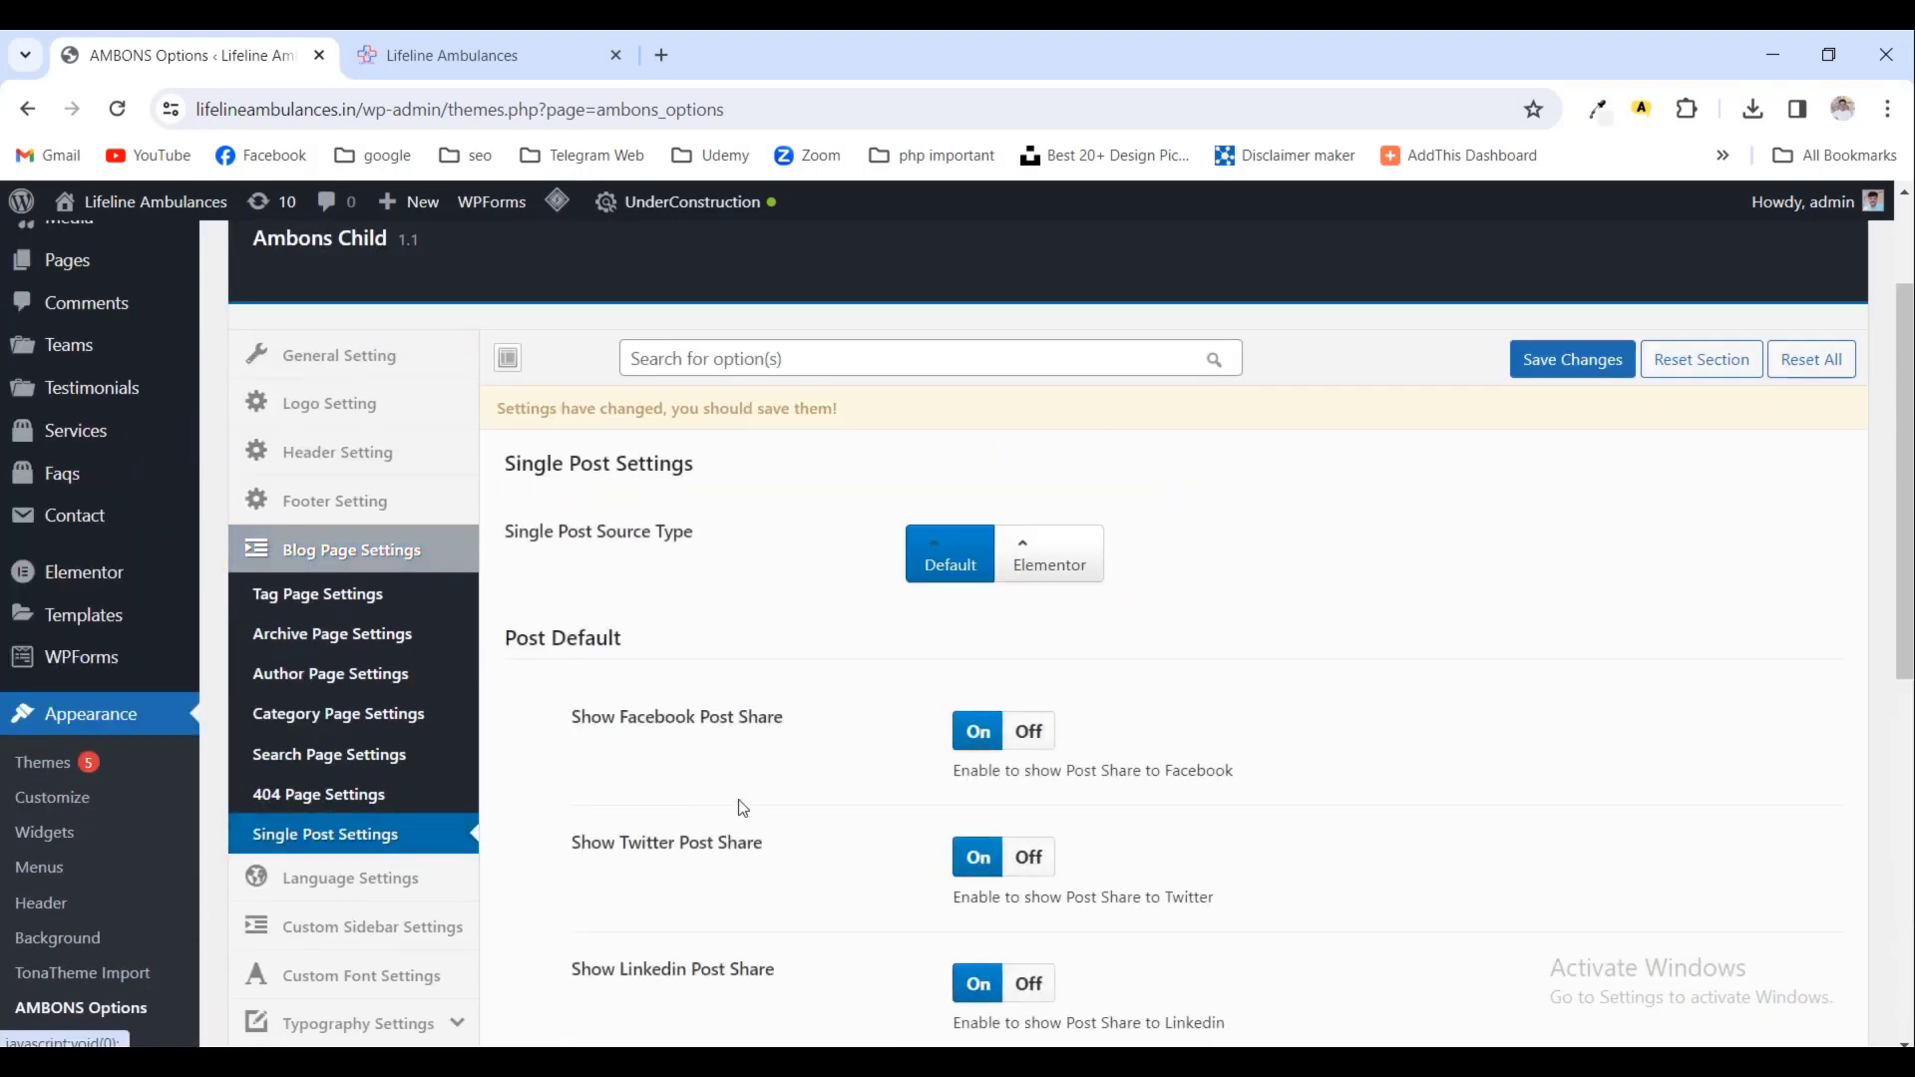
scroll(741, 808, "down", 2)
scroll(744, 808, "down", 4)
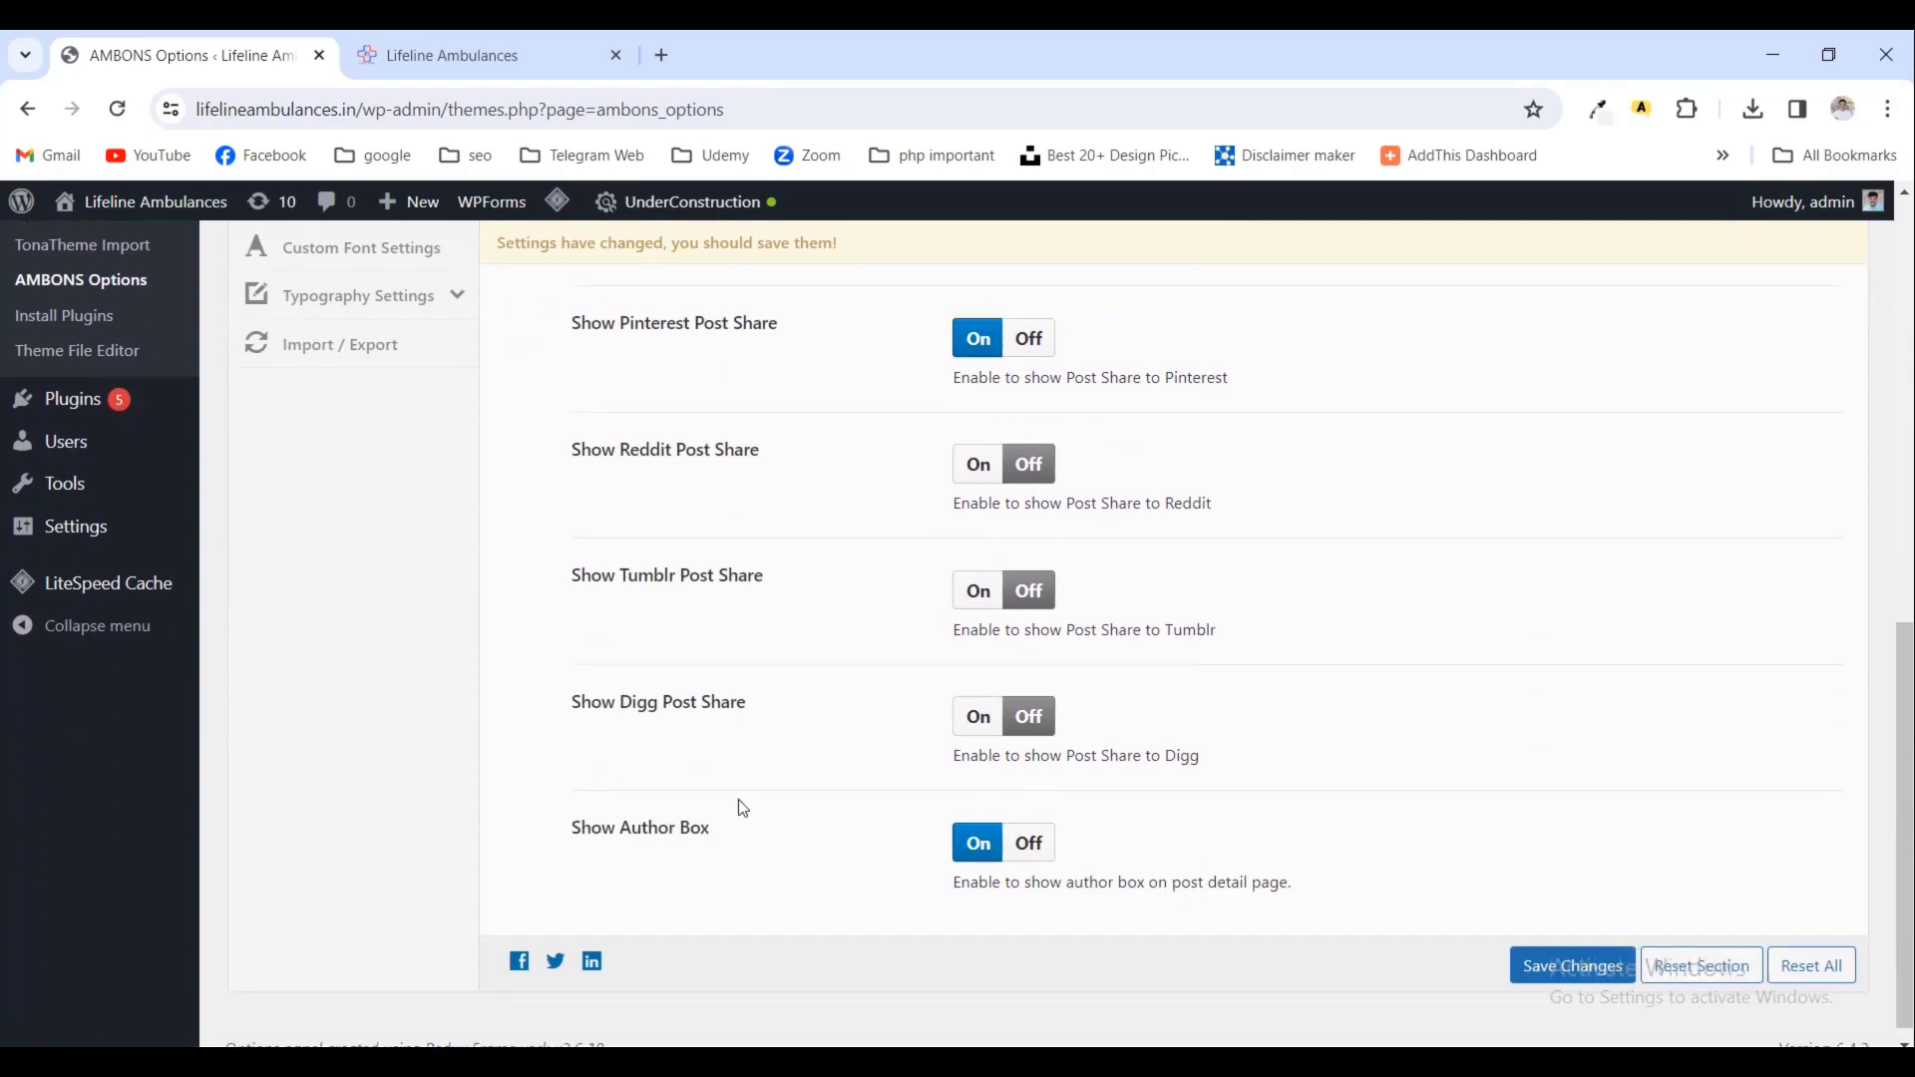
scroll(738, 799, "up", 2)
scroll(518, 684, "down", 3)
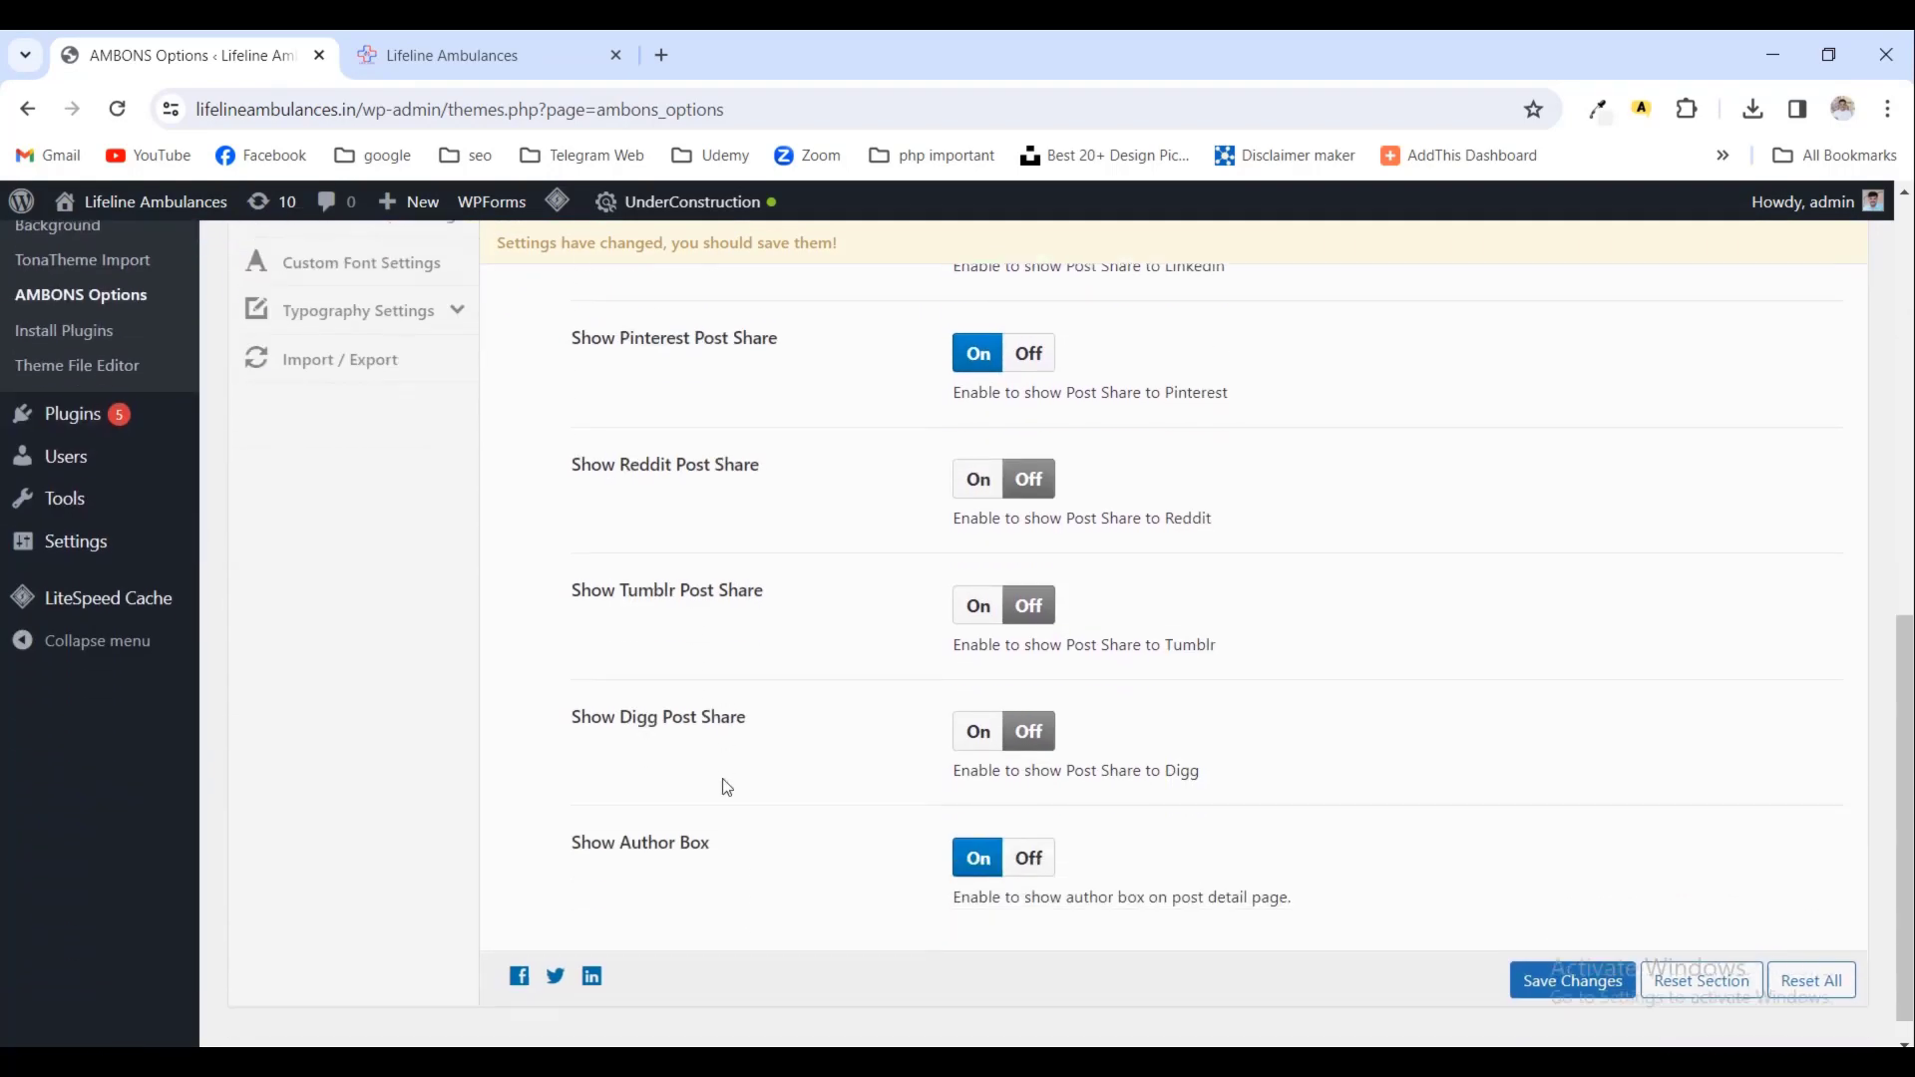
left_click(1047, 858)
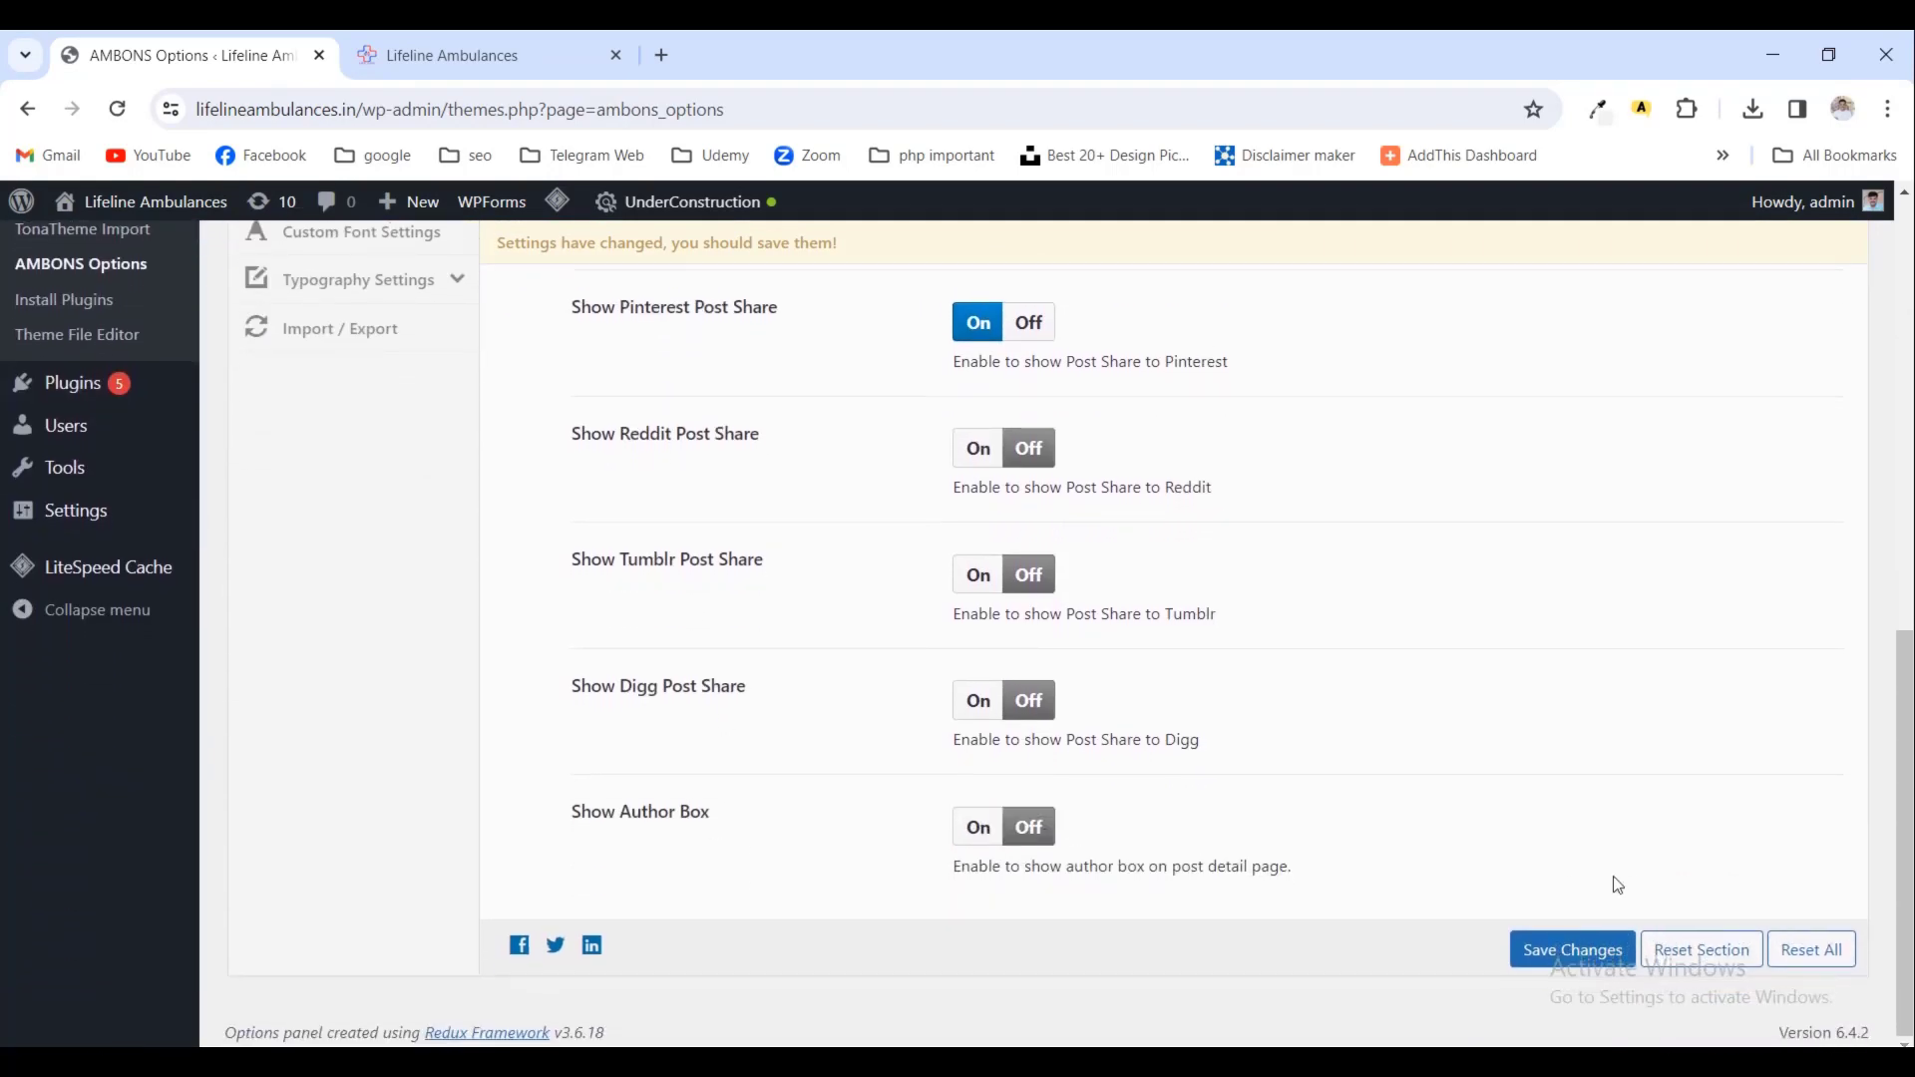
left_click(1573, 951)
scroll(1162, 864, "up", 10)
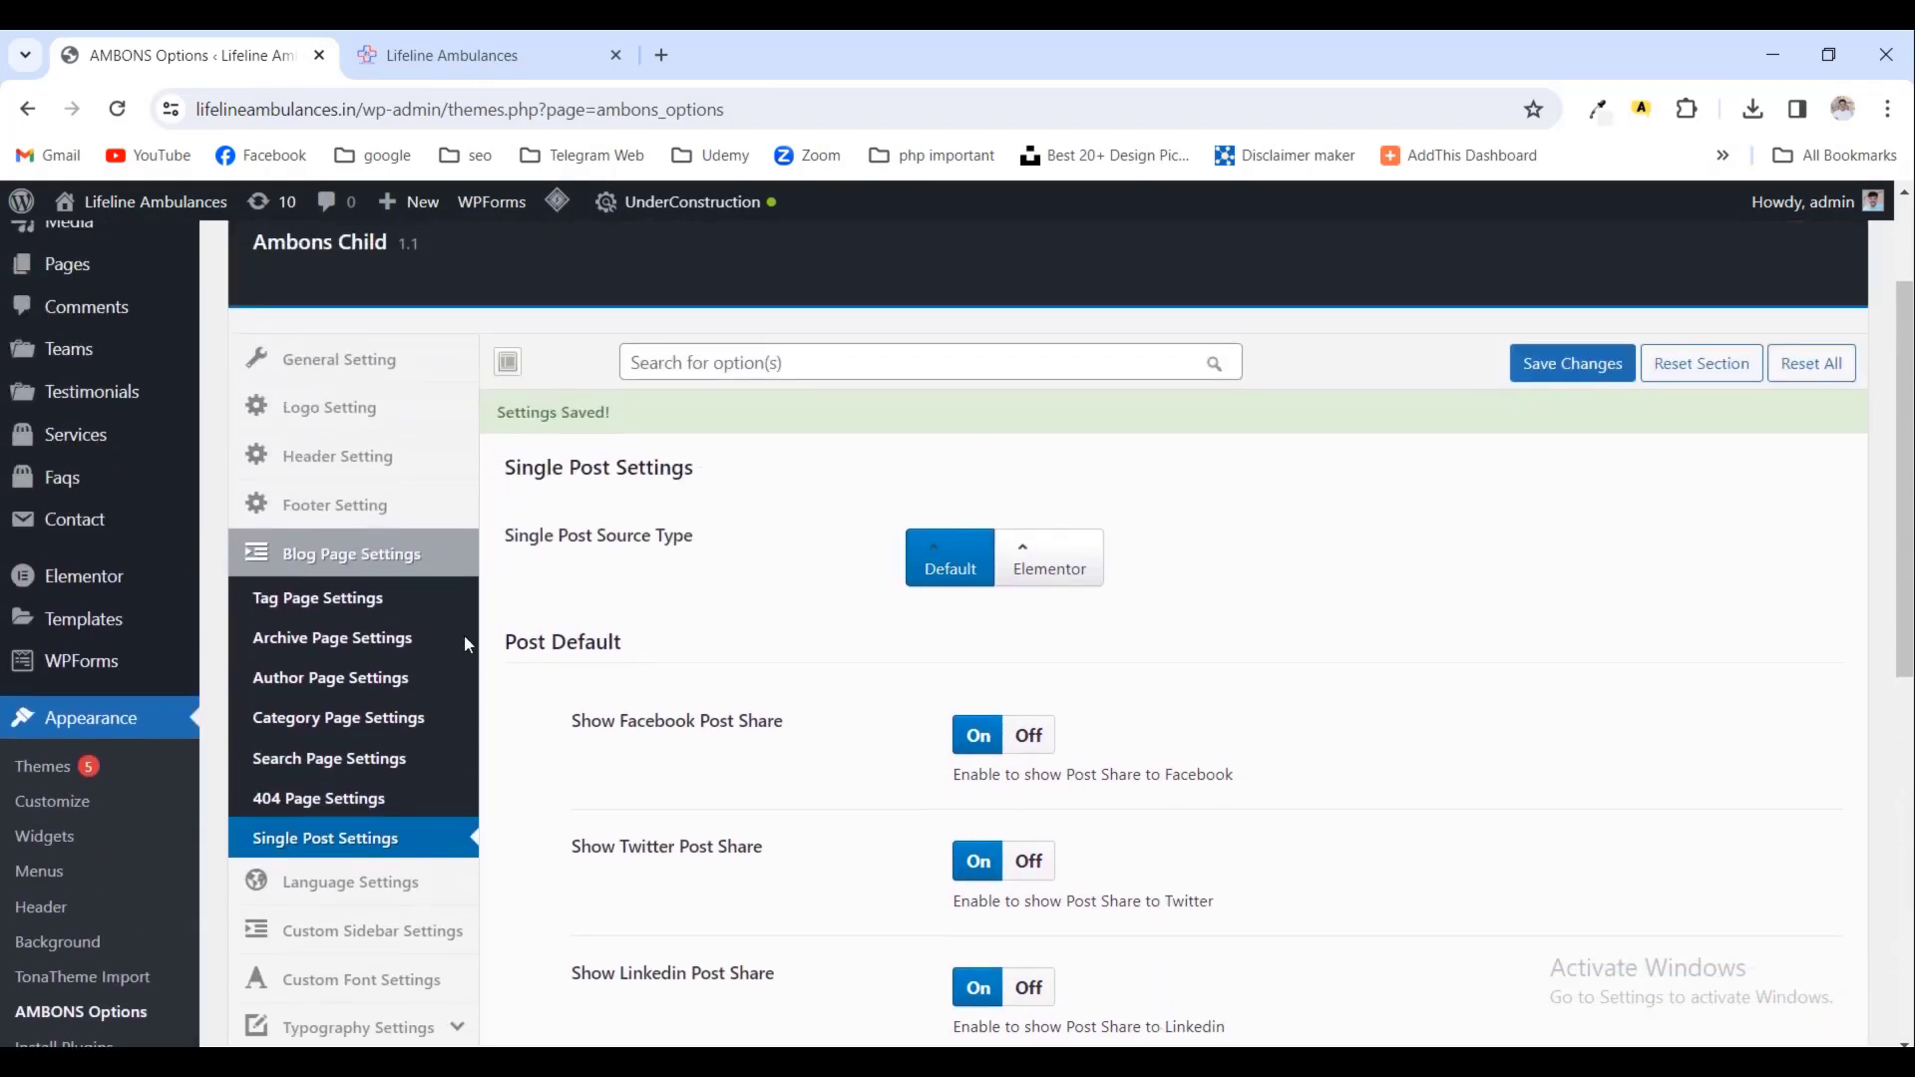
- In Blog Page Settings, hide the banner on author pages and save the author page settings
left_click(397, 565)
scroll(1258, 818, "down", 3)
scroll(1258, 819, "down", 2)
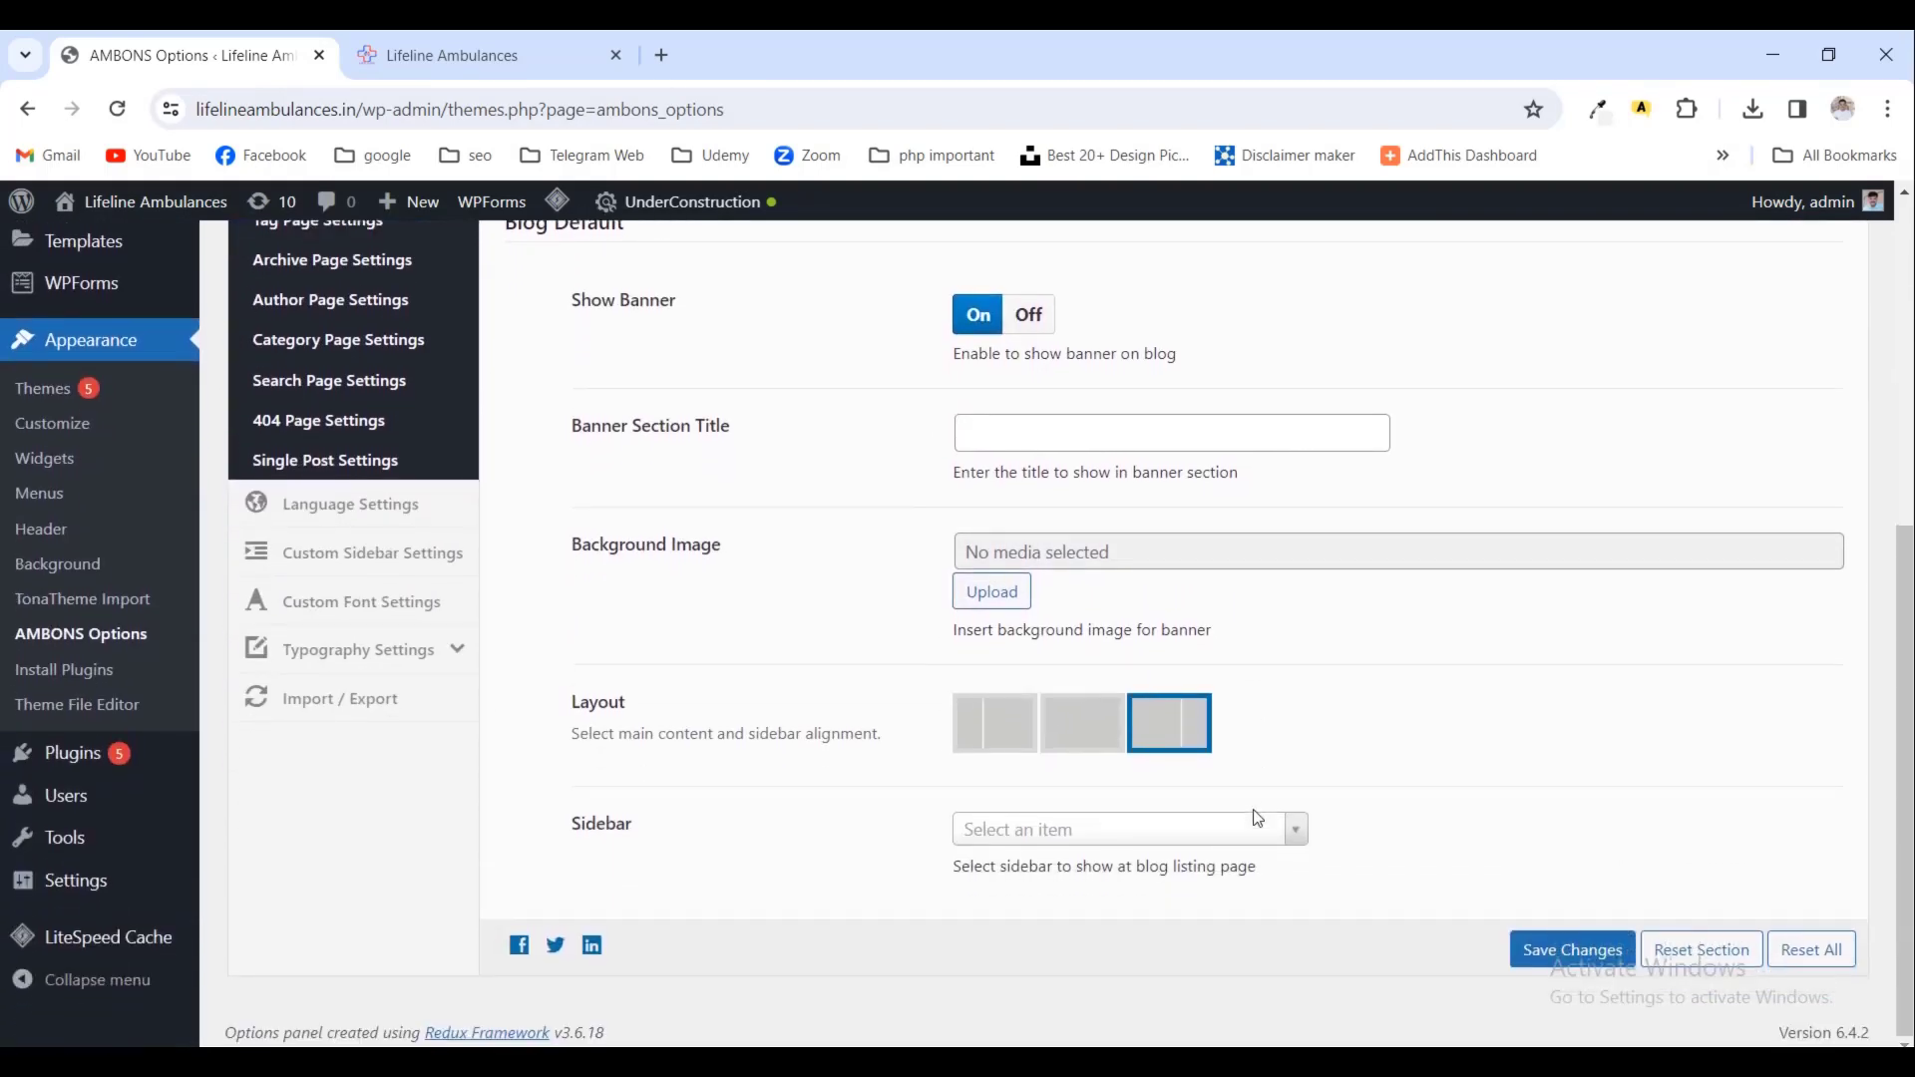
scroll(1258, 819, "up", 4)
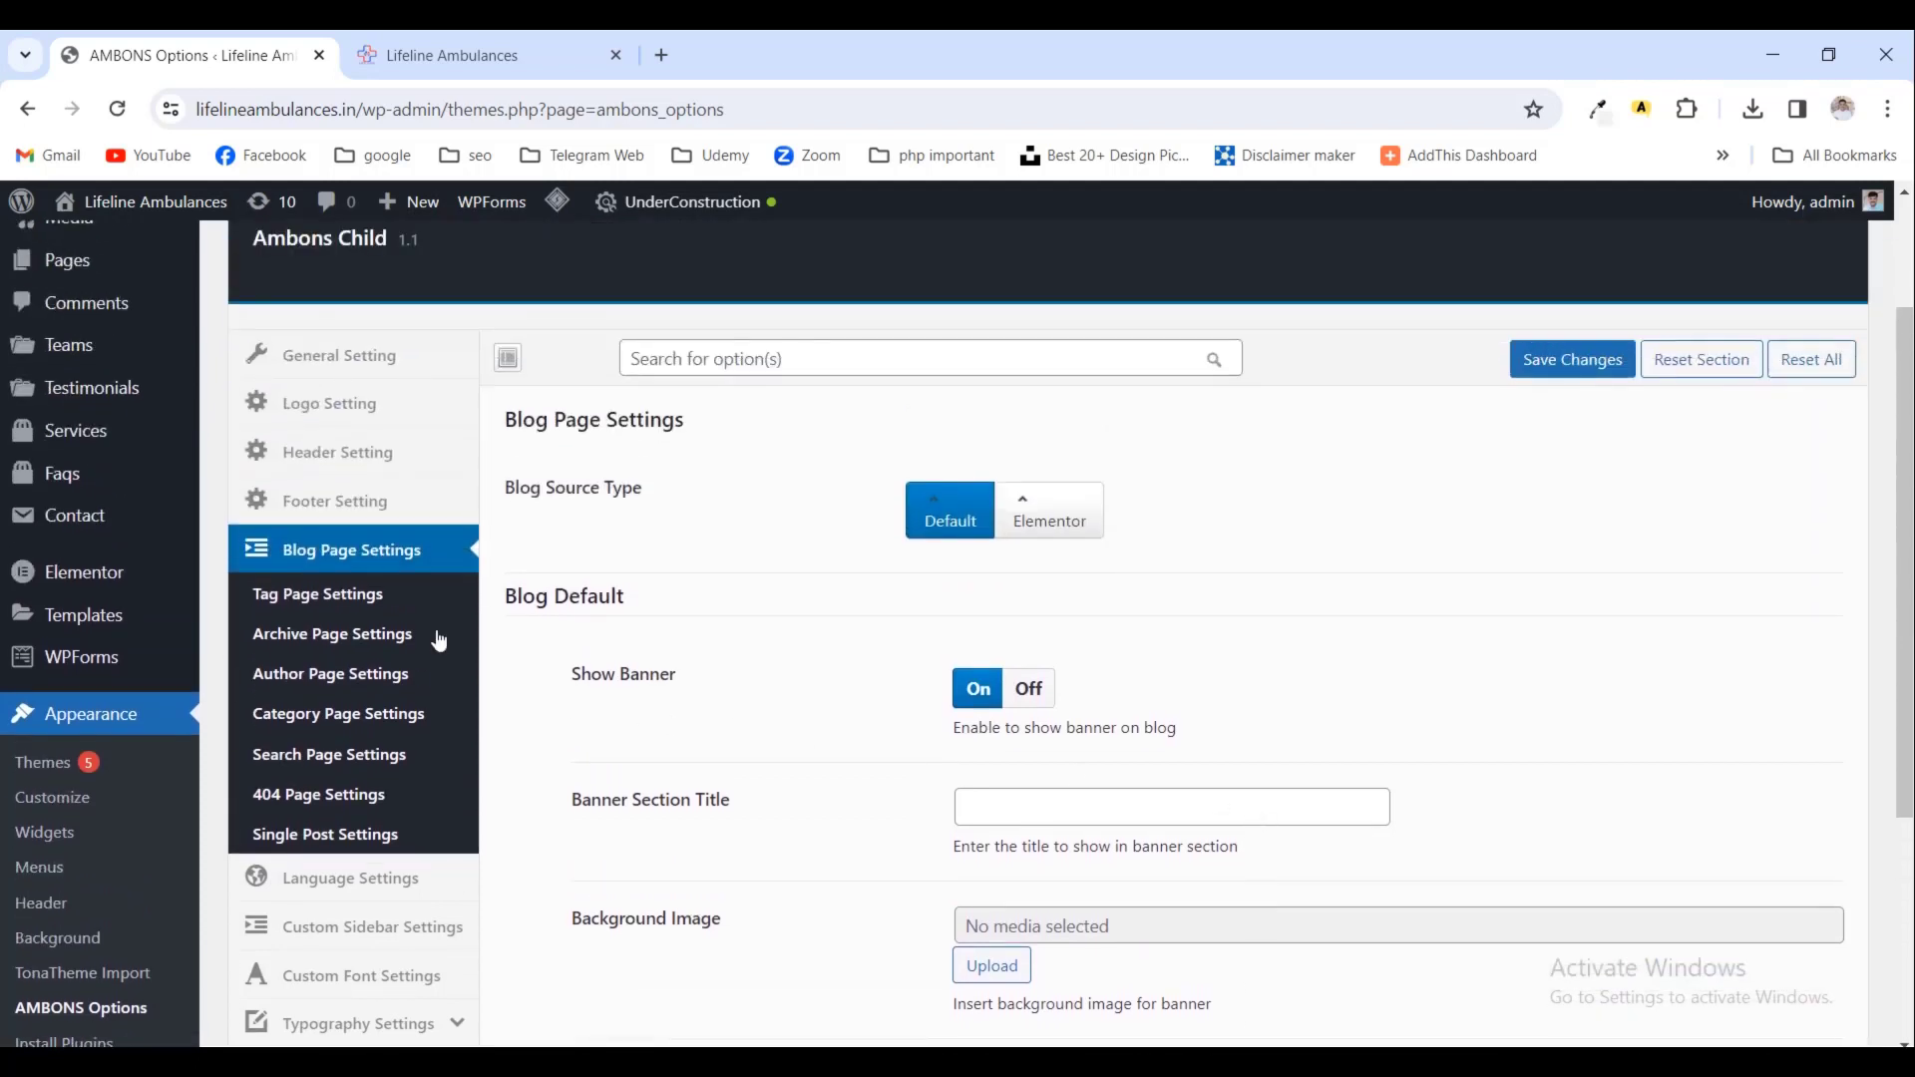
left_click(376, 675)
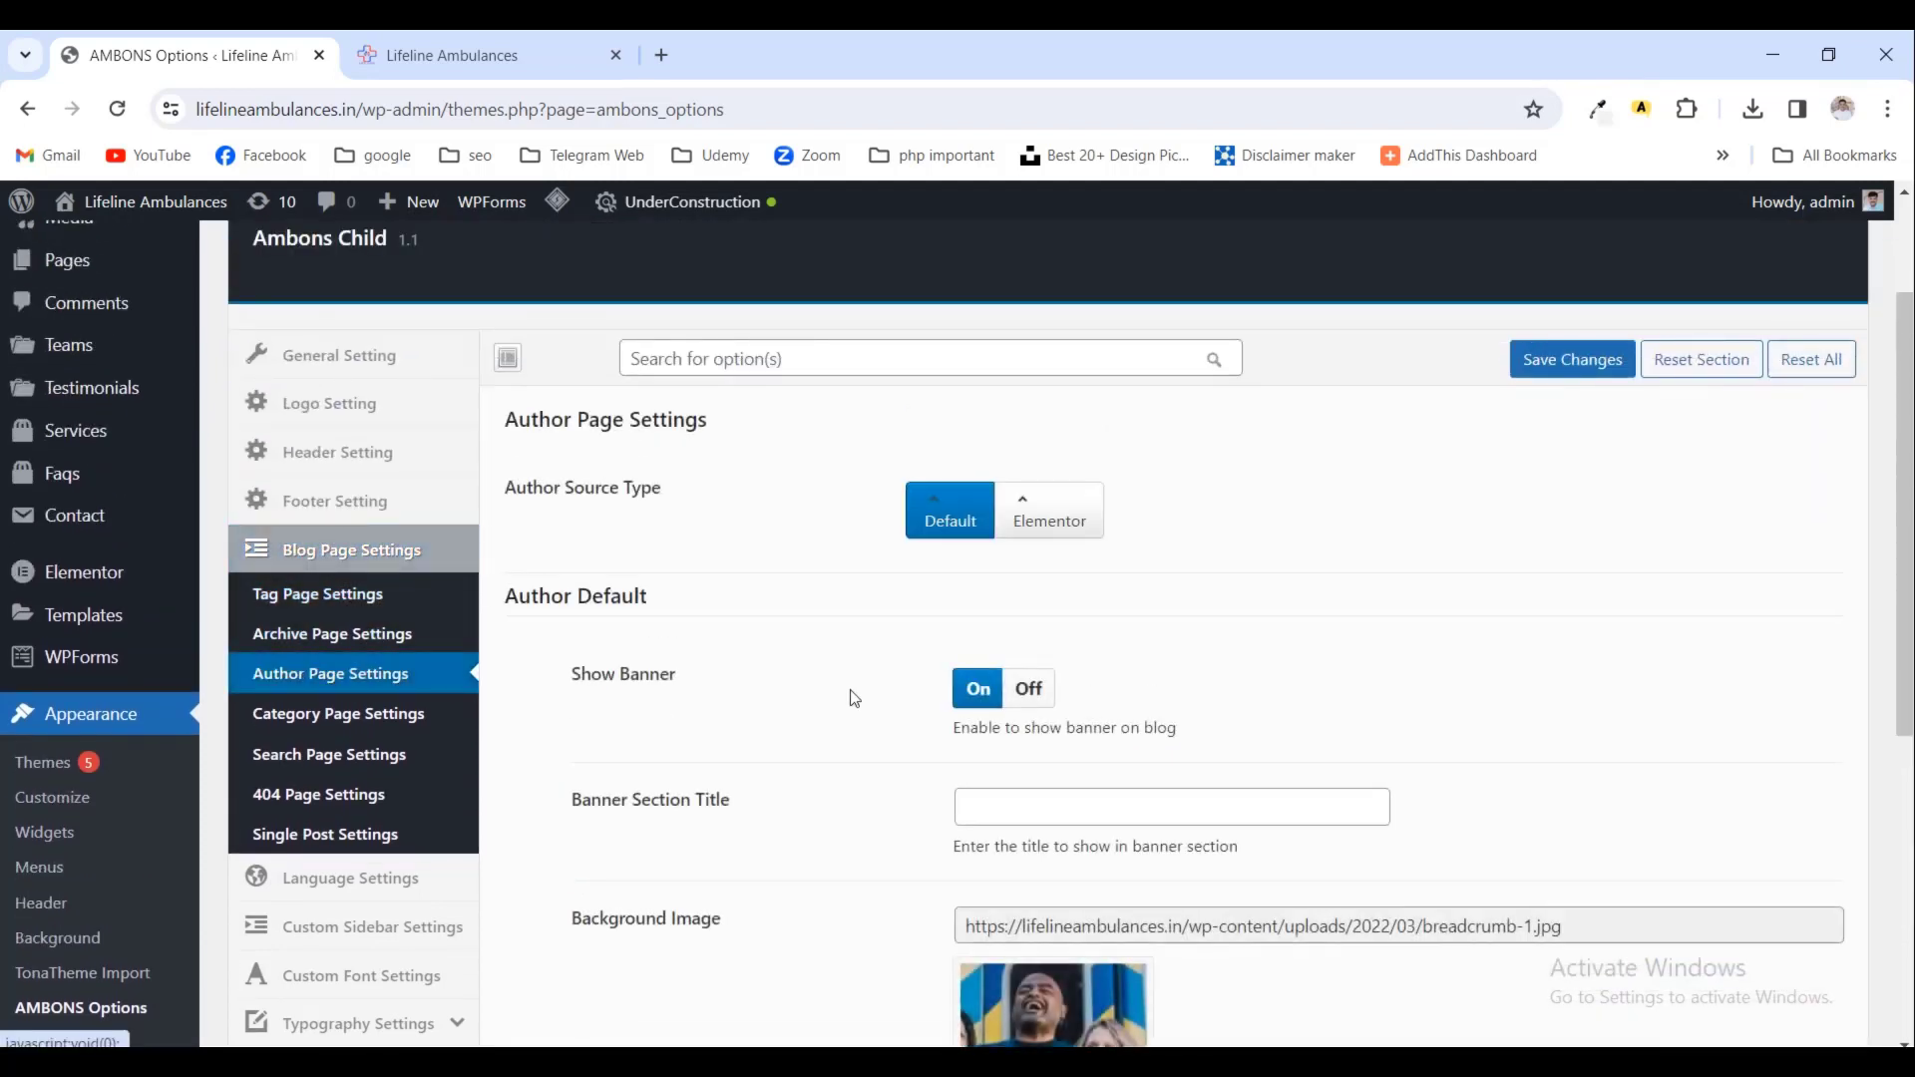
left_click(1052, 690)
scroll(1147, 716, "down", 3)
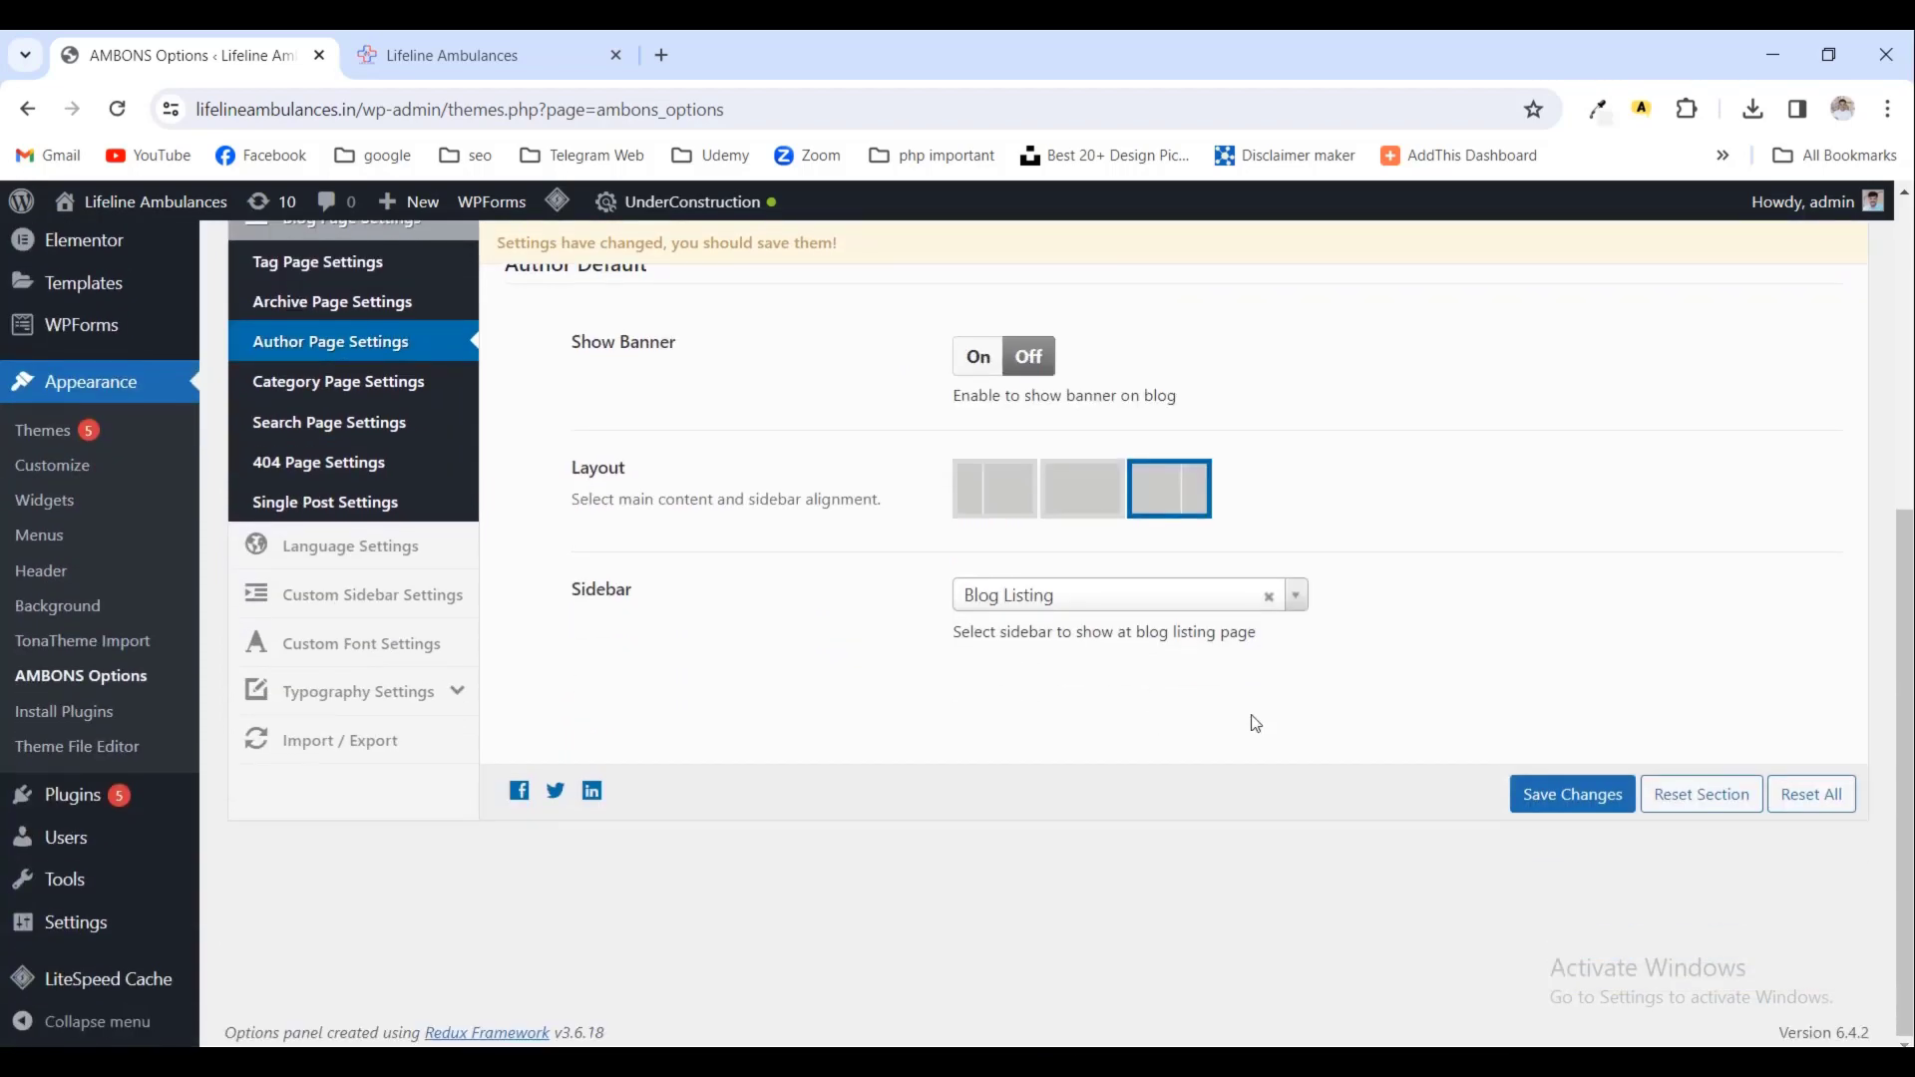
scroll(1257, 723, "up", 1)
left_click(1573, 916)
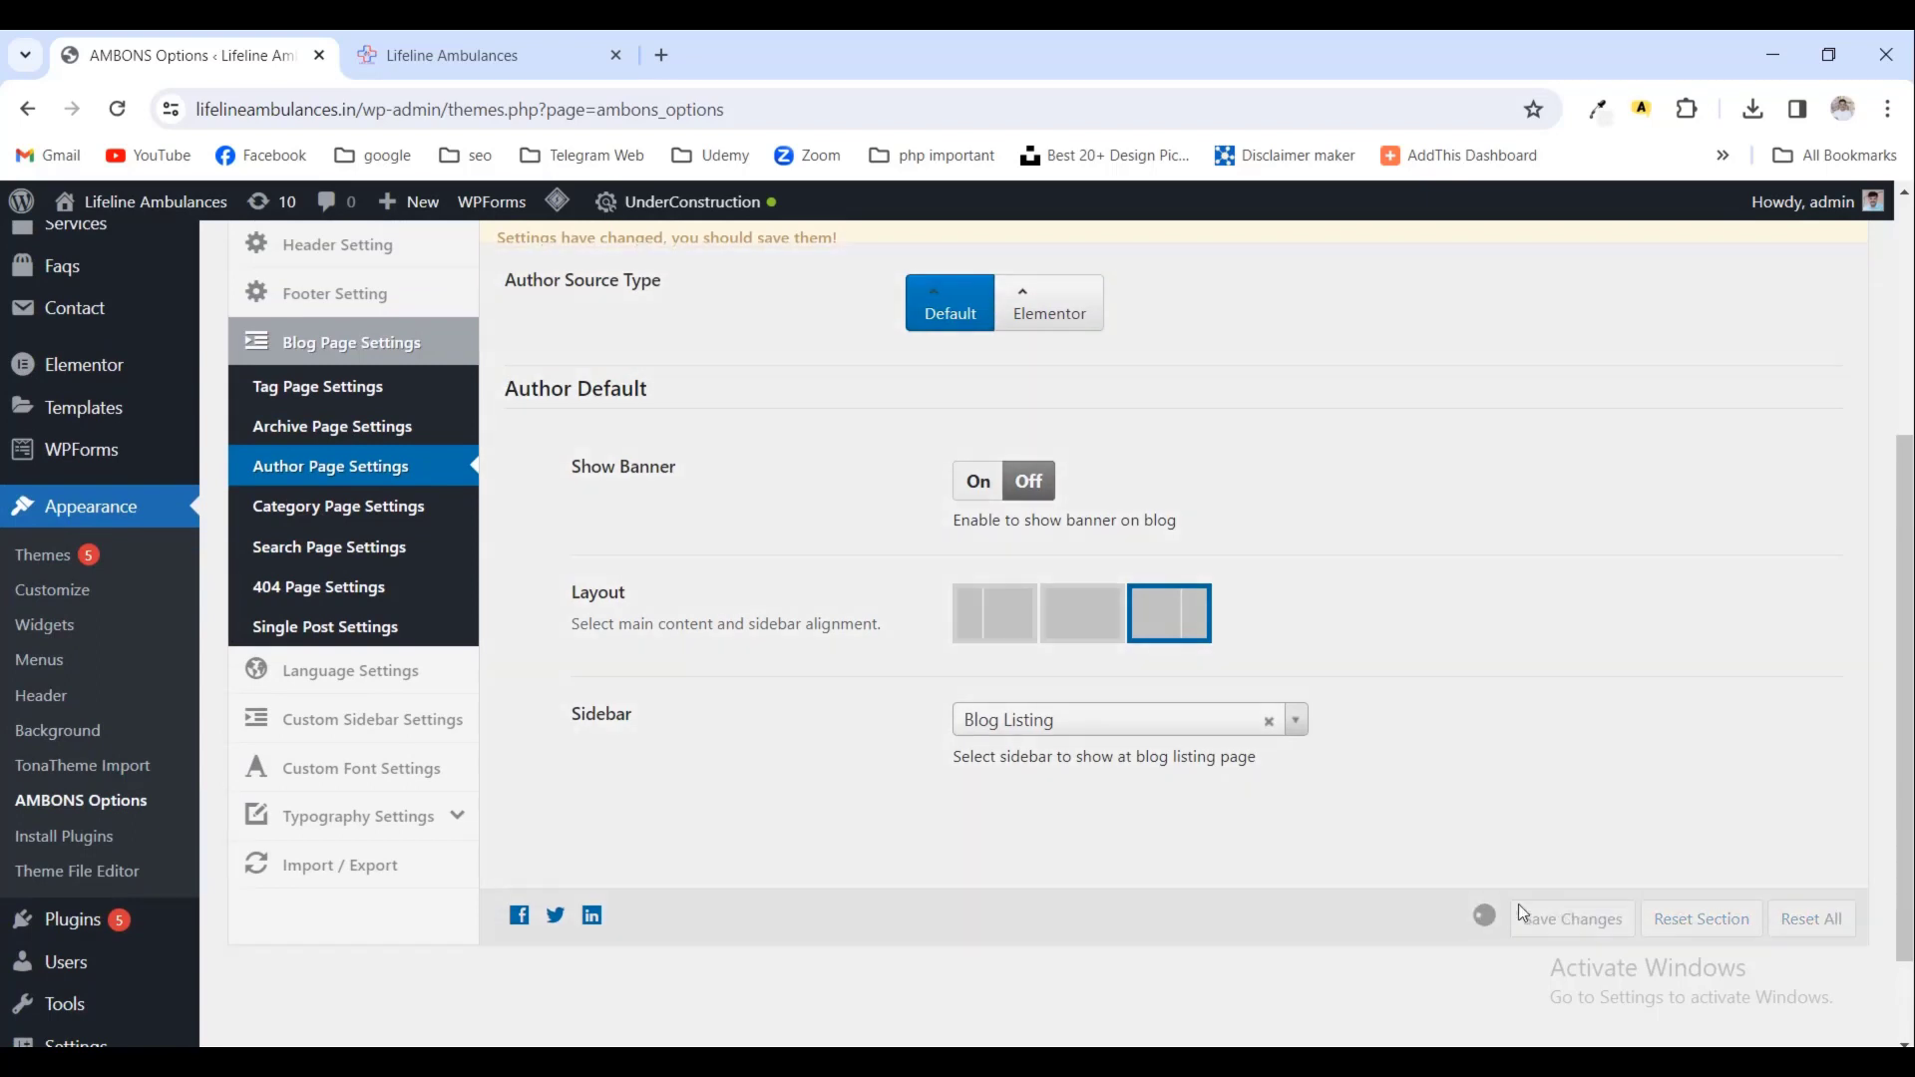
scroll(1147, 778, "up", 1)
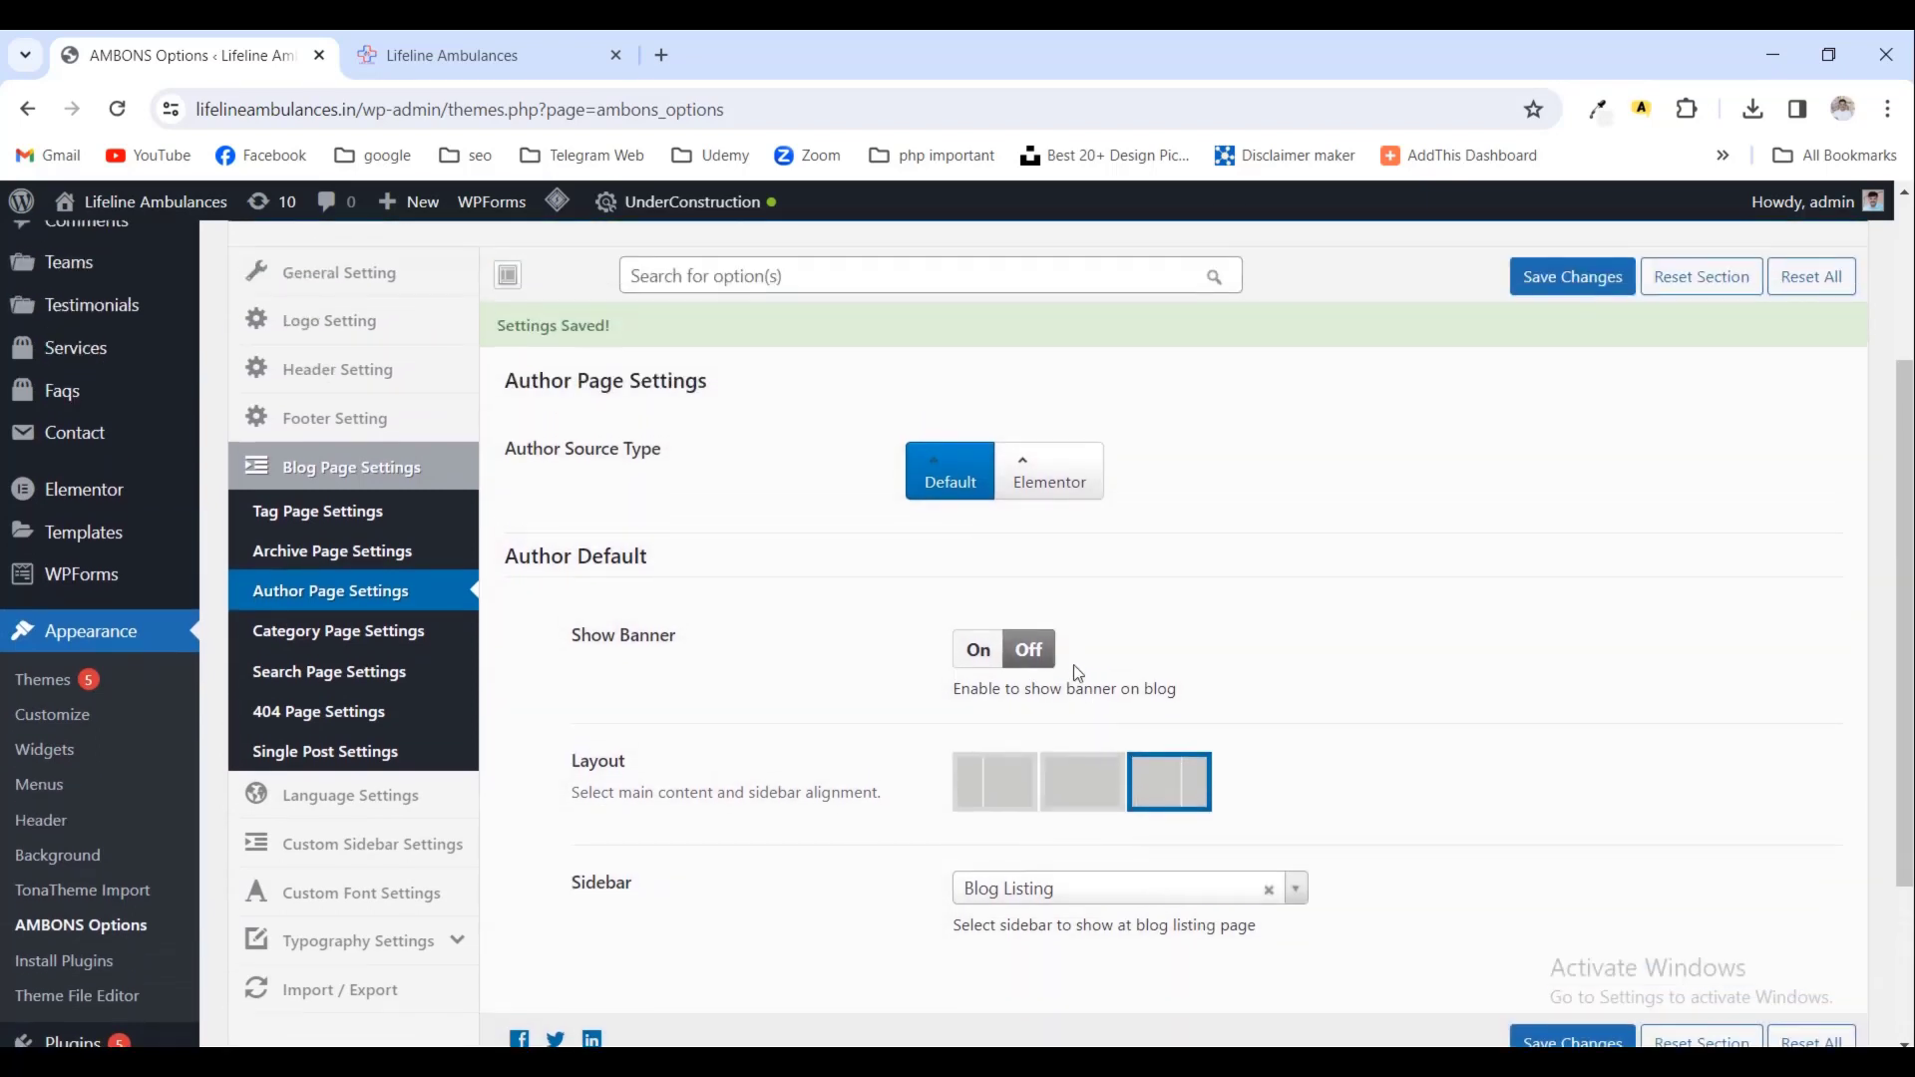
- Look through the Category page and Search page settings
left_click(439, 631)
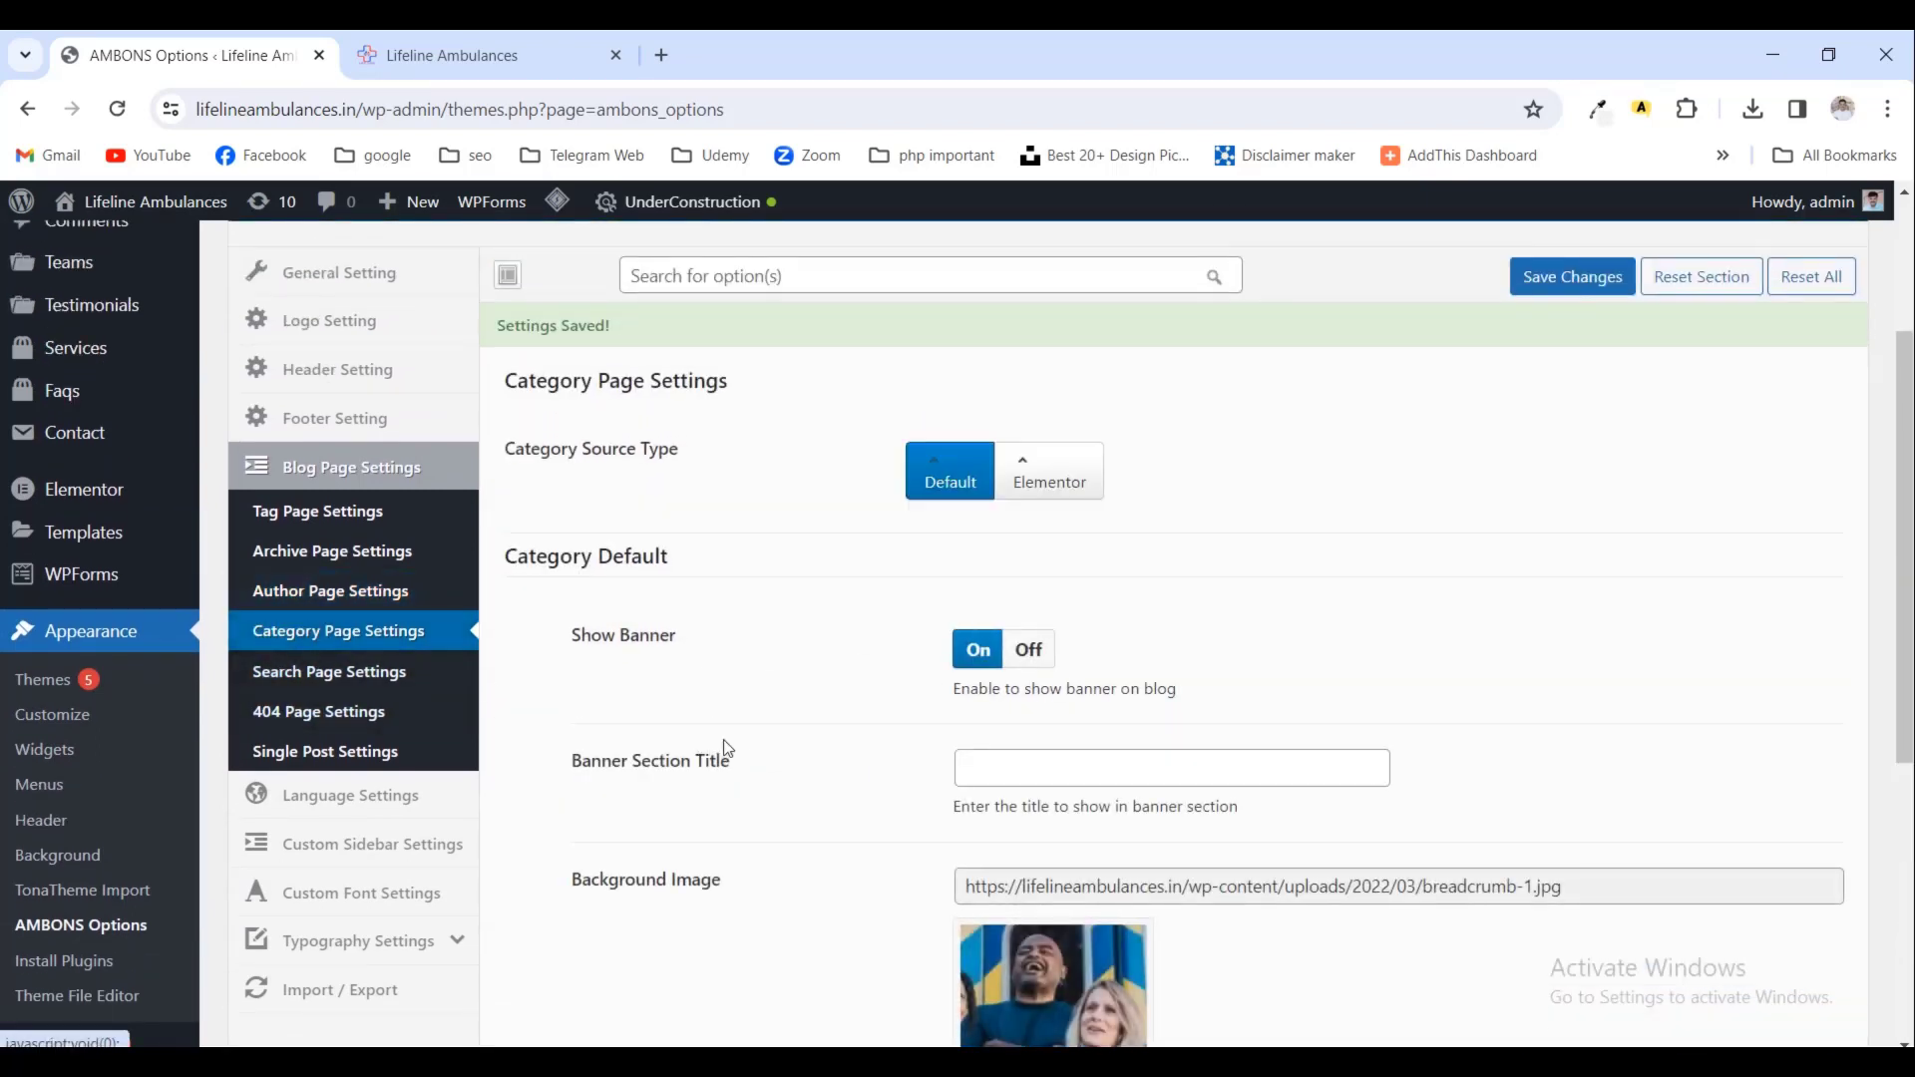
scroll(728, 749, "down", 3)
scroll(731, 748, "down", 2)
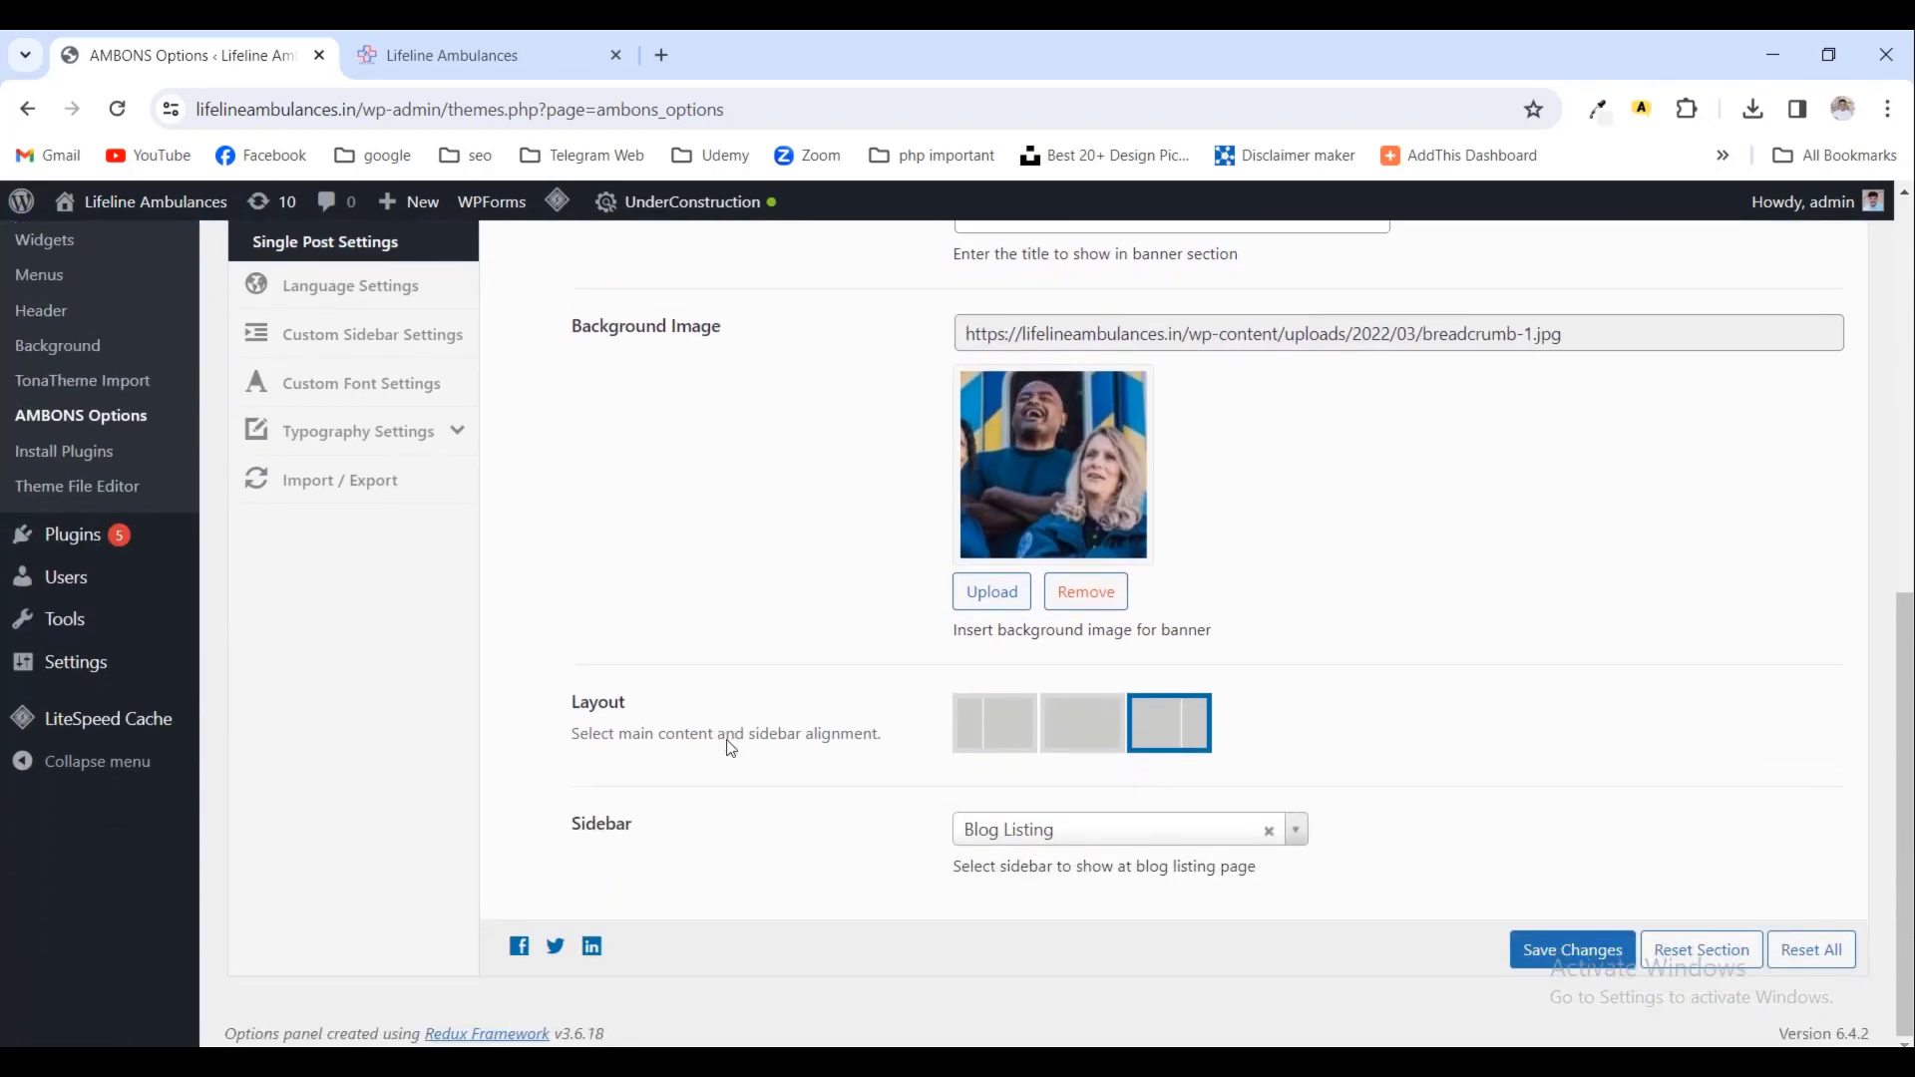
scroll(731, 748, "up", 2)
scroll(731, 748, "up", 4)
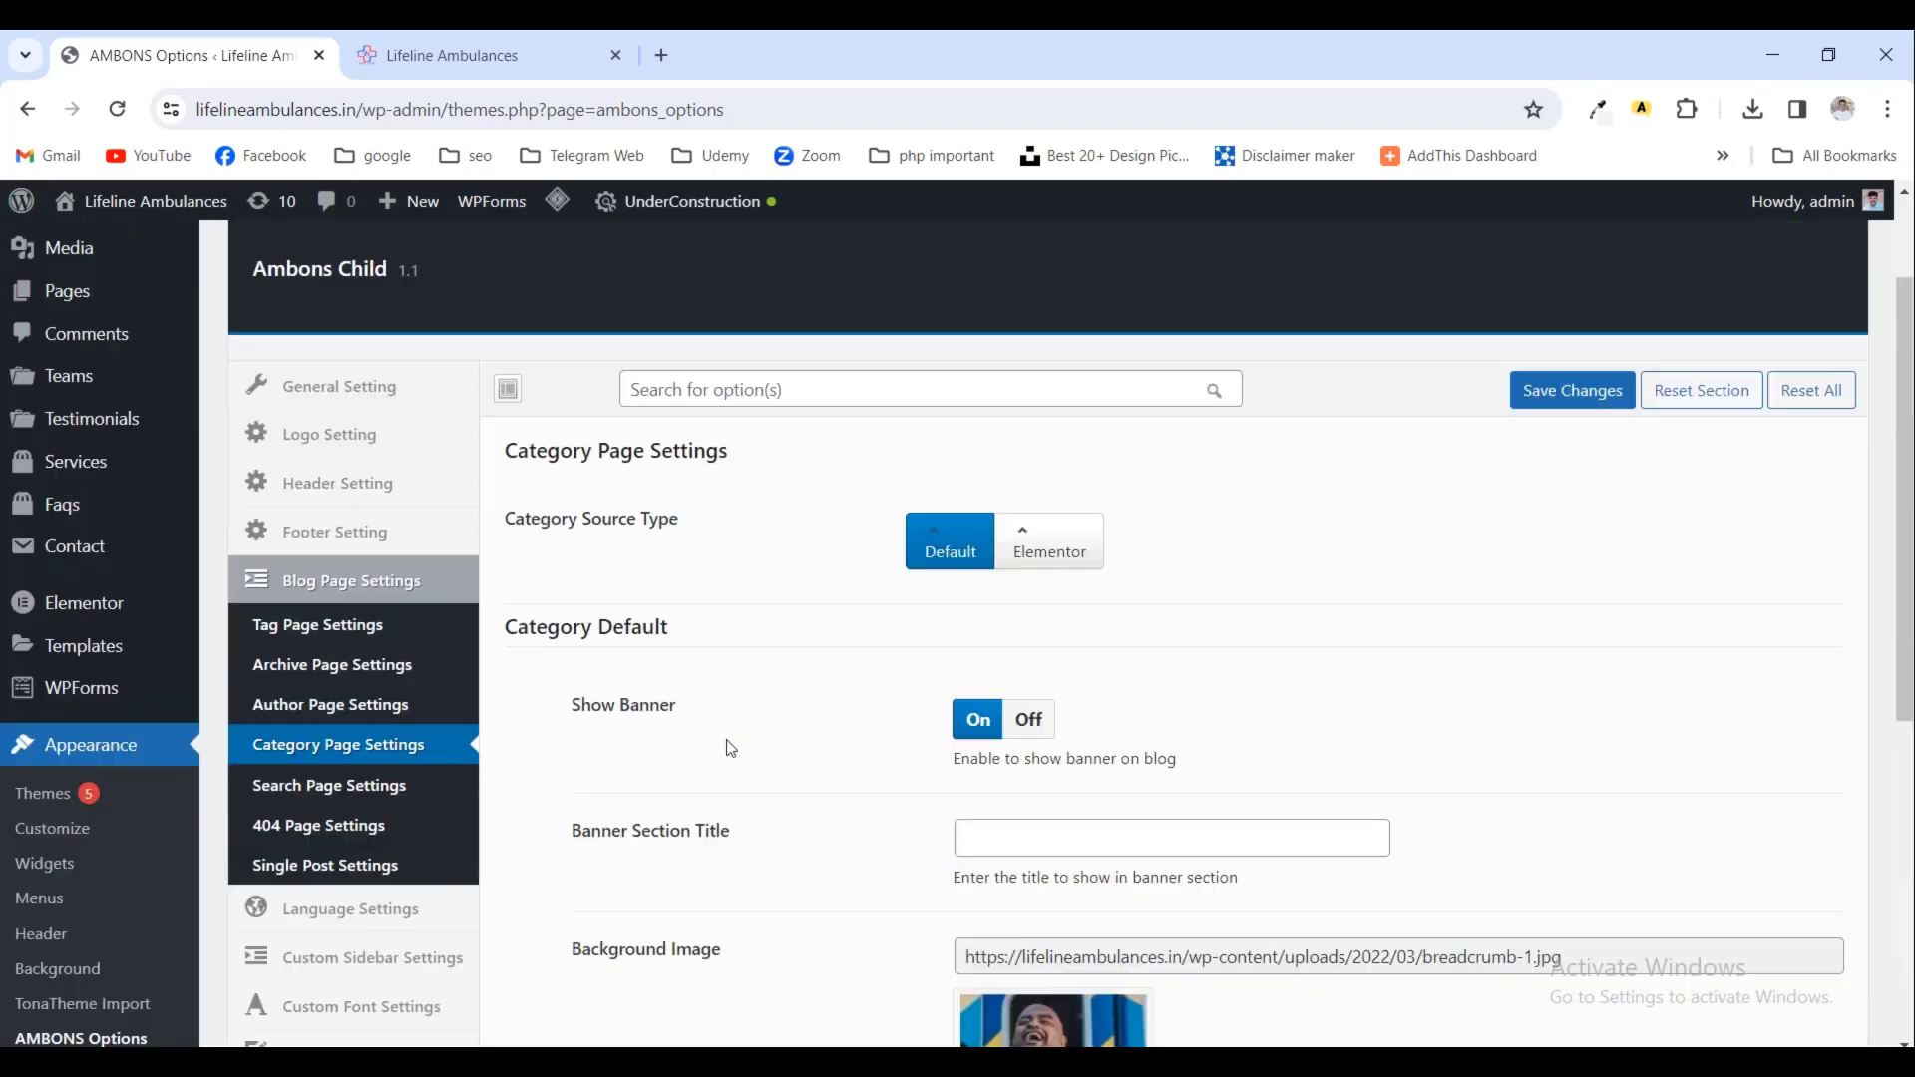
left_click(377, 789)
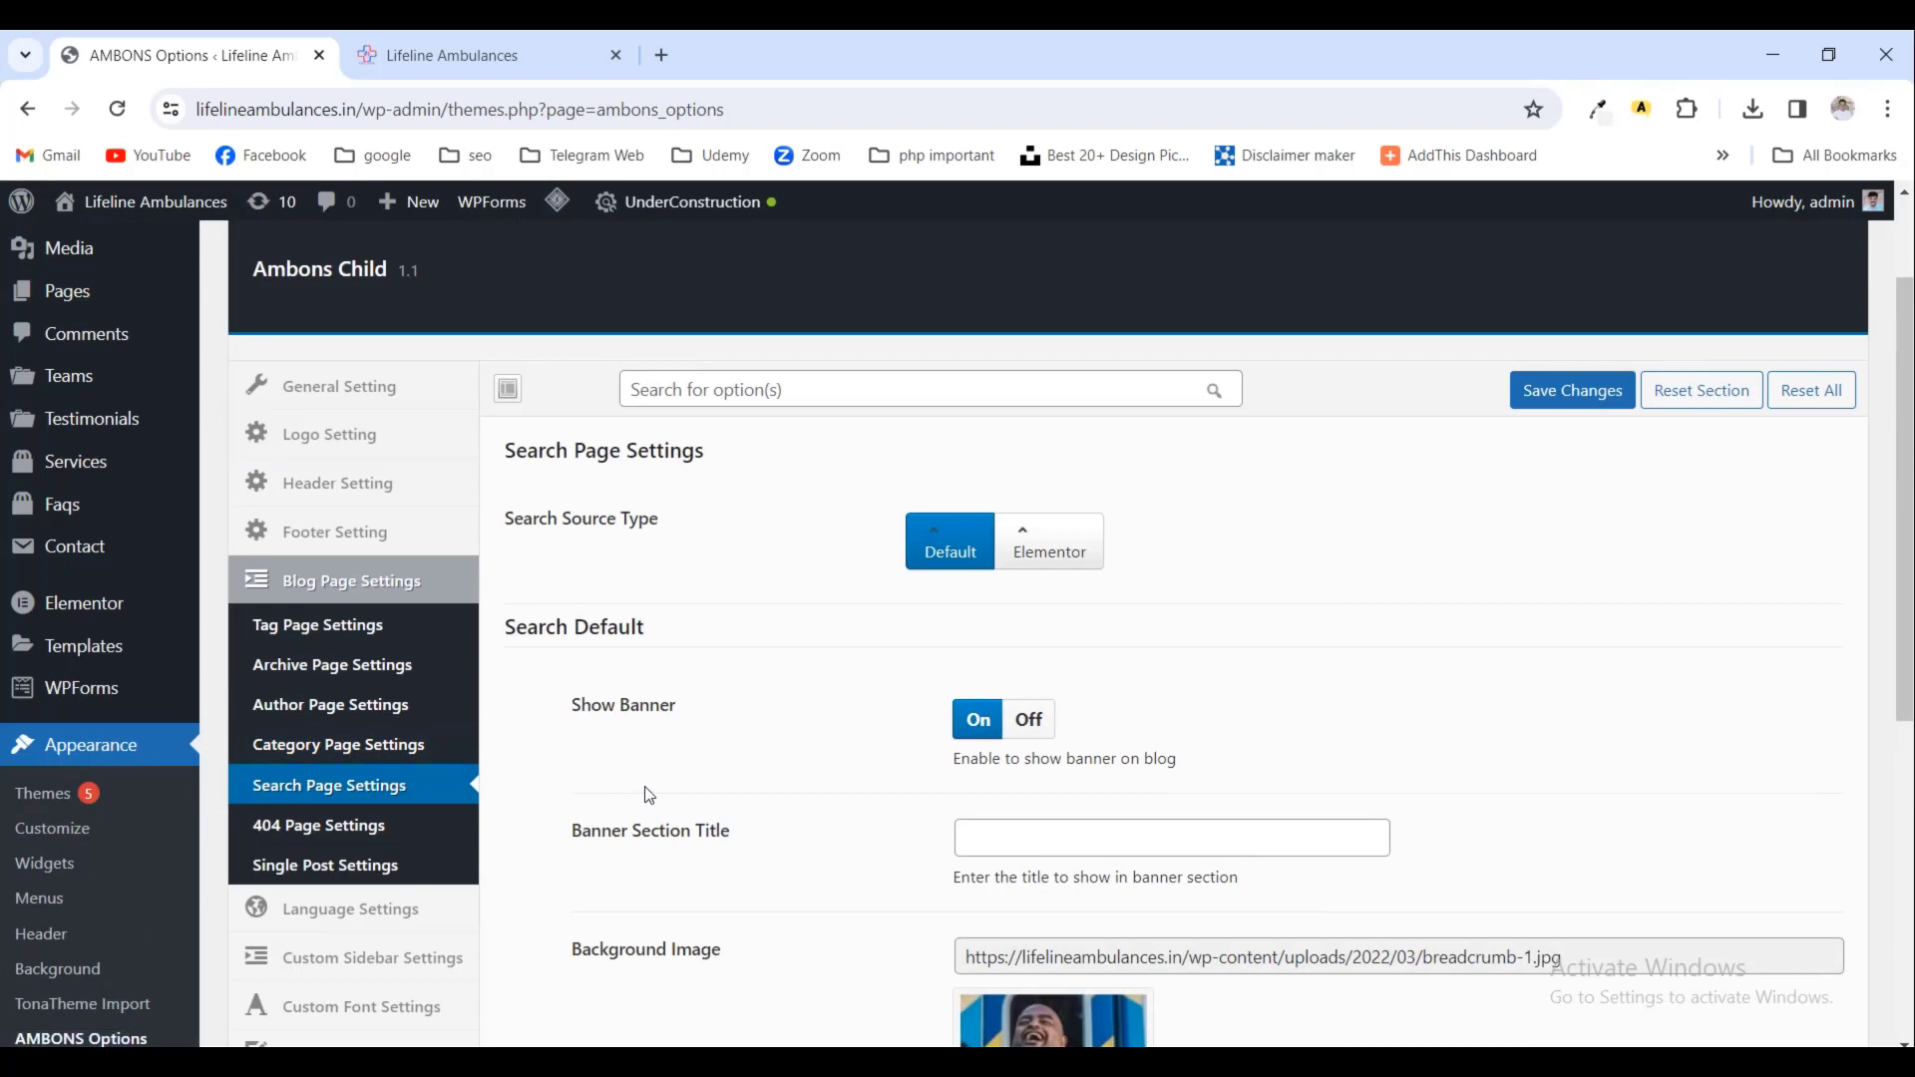
scroll(649, 795, "down", 4)
- Check the 404 page and Single Post settings, then move on to Custom Sidebar Settings
left_click(370, 456)
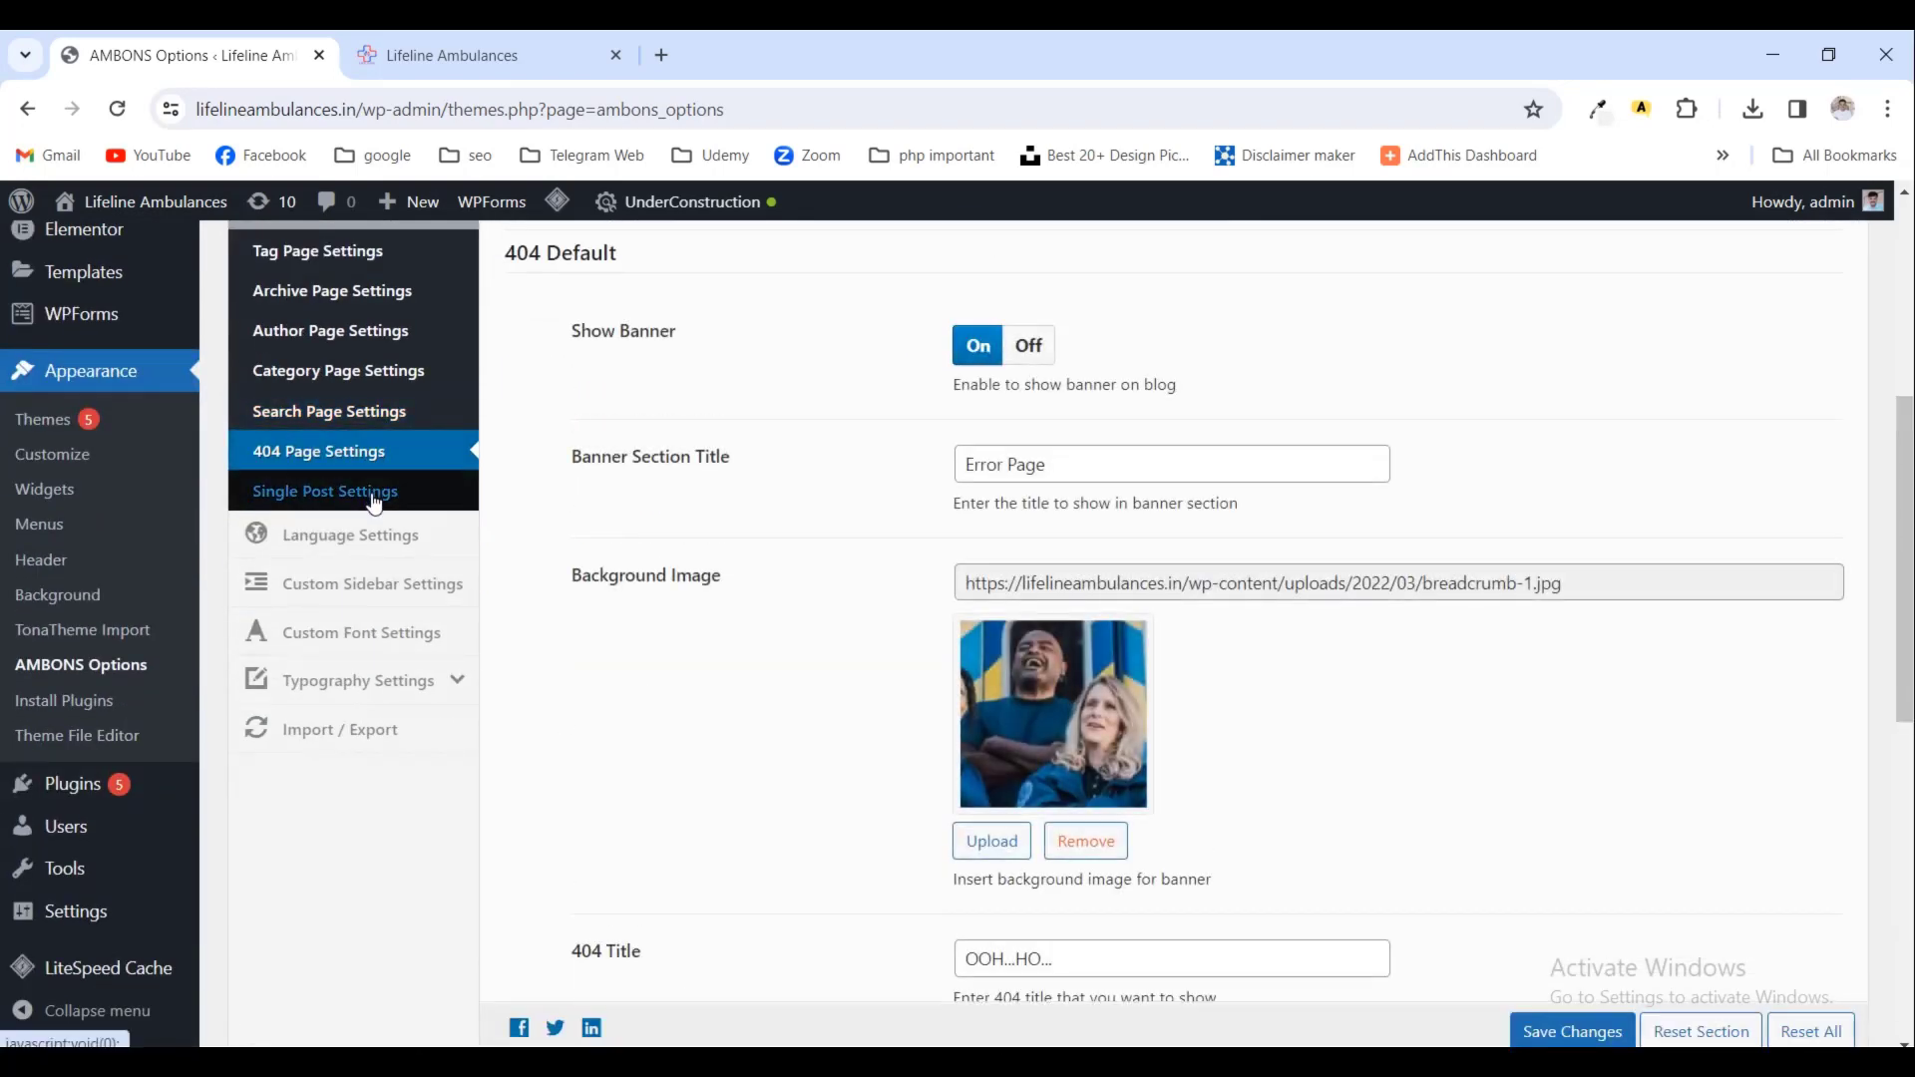
left_click(374, 512)
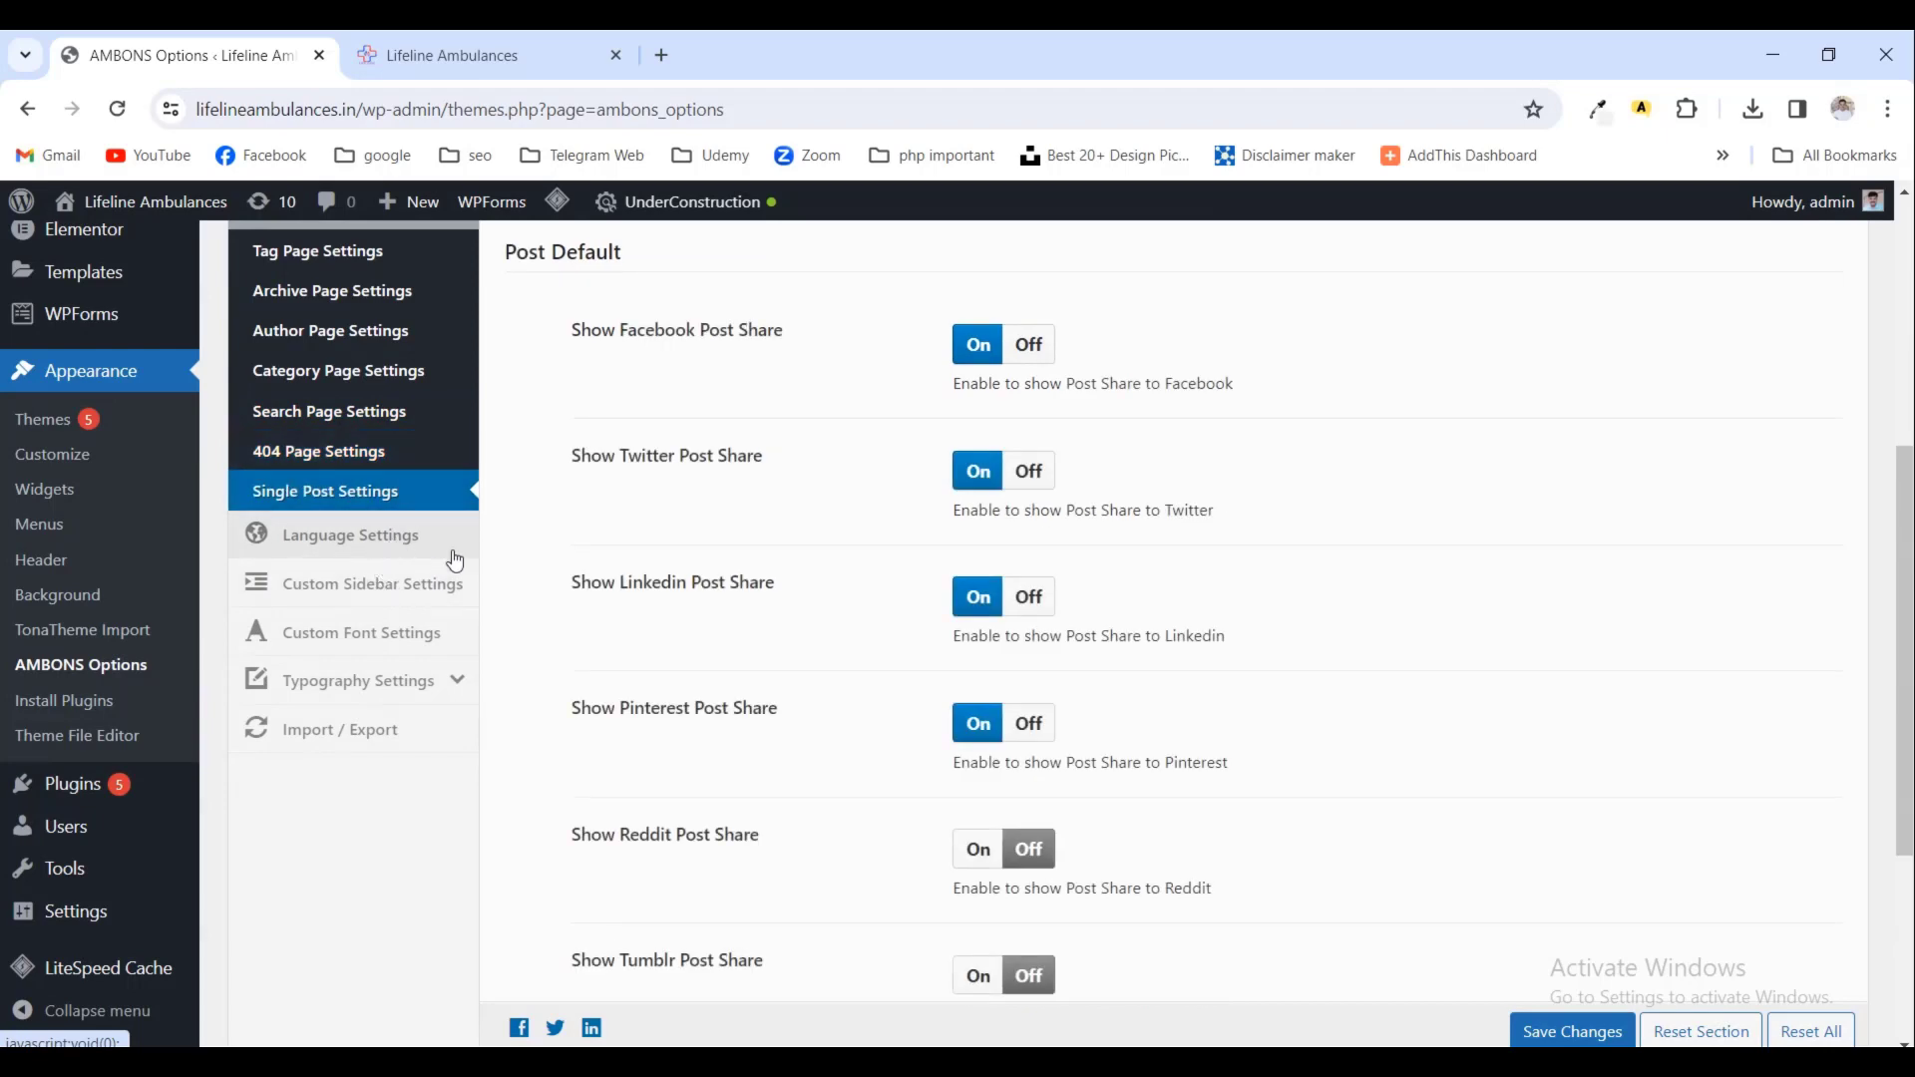
scroll(461, 564, "up", 3)
scroll(459, 598, "down", 3)
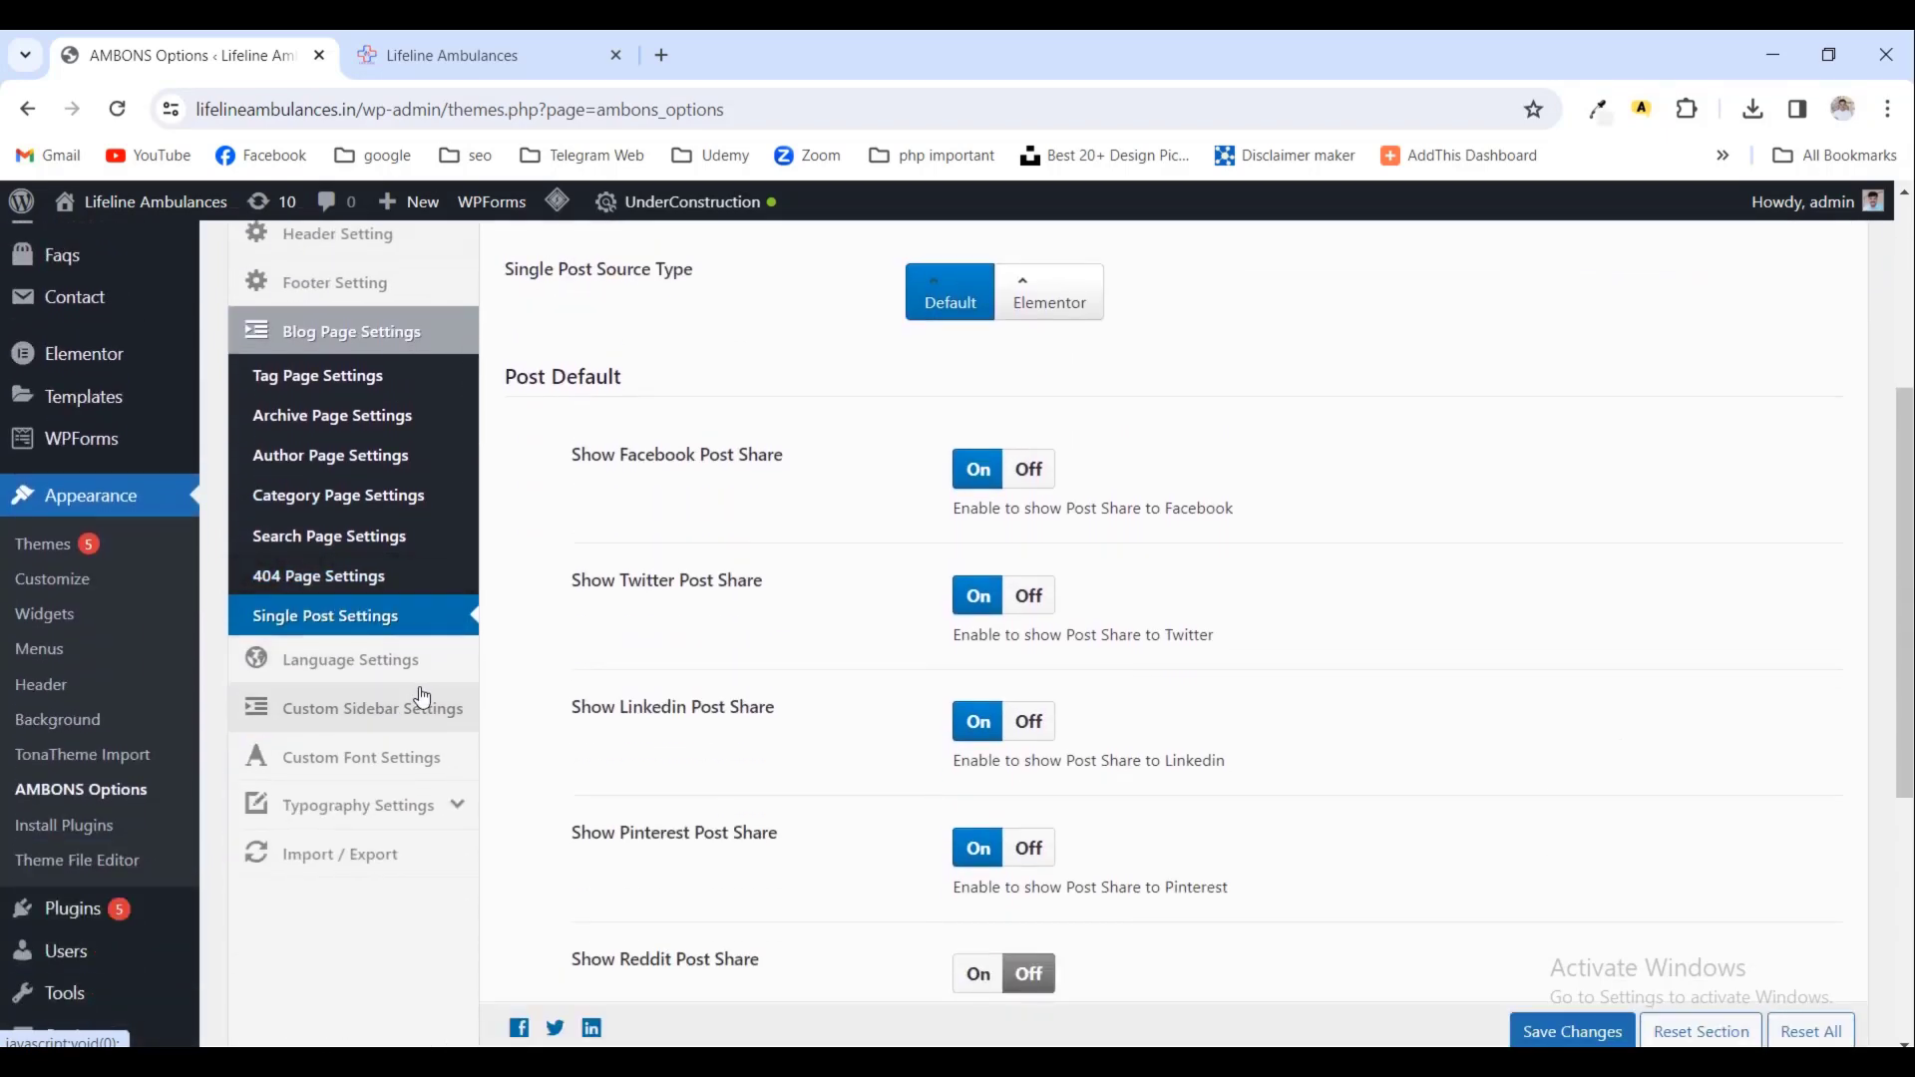
left_click(420, 710)
scroll(714, 651, "up", 3)
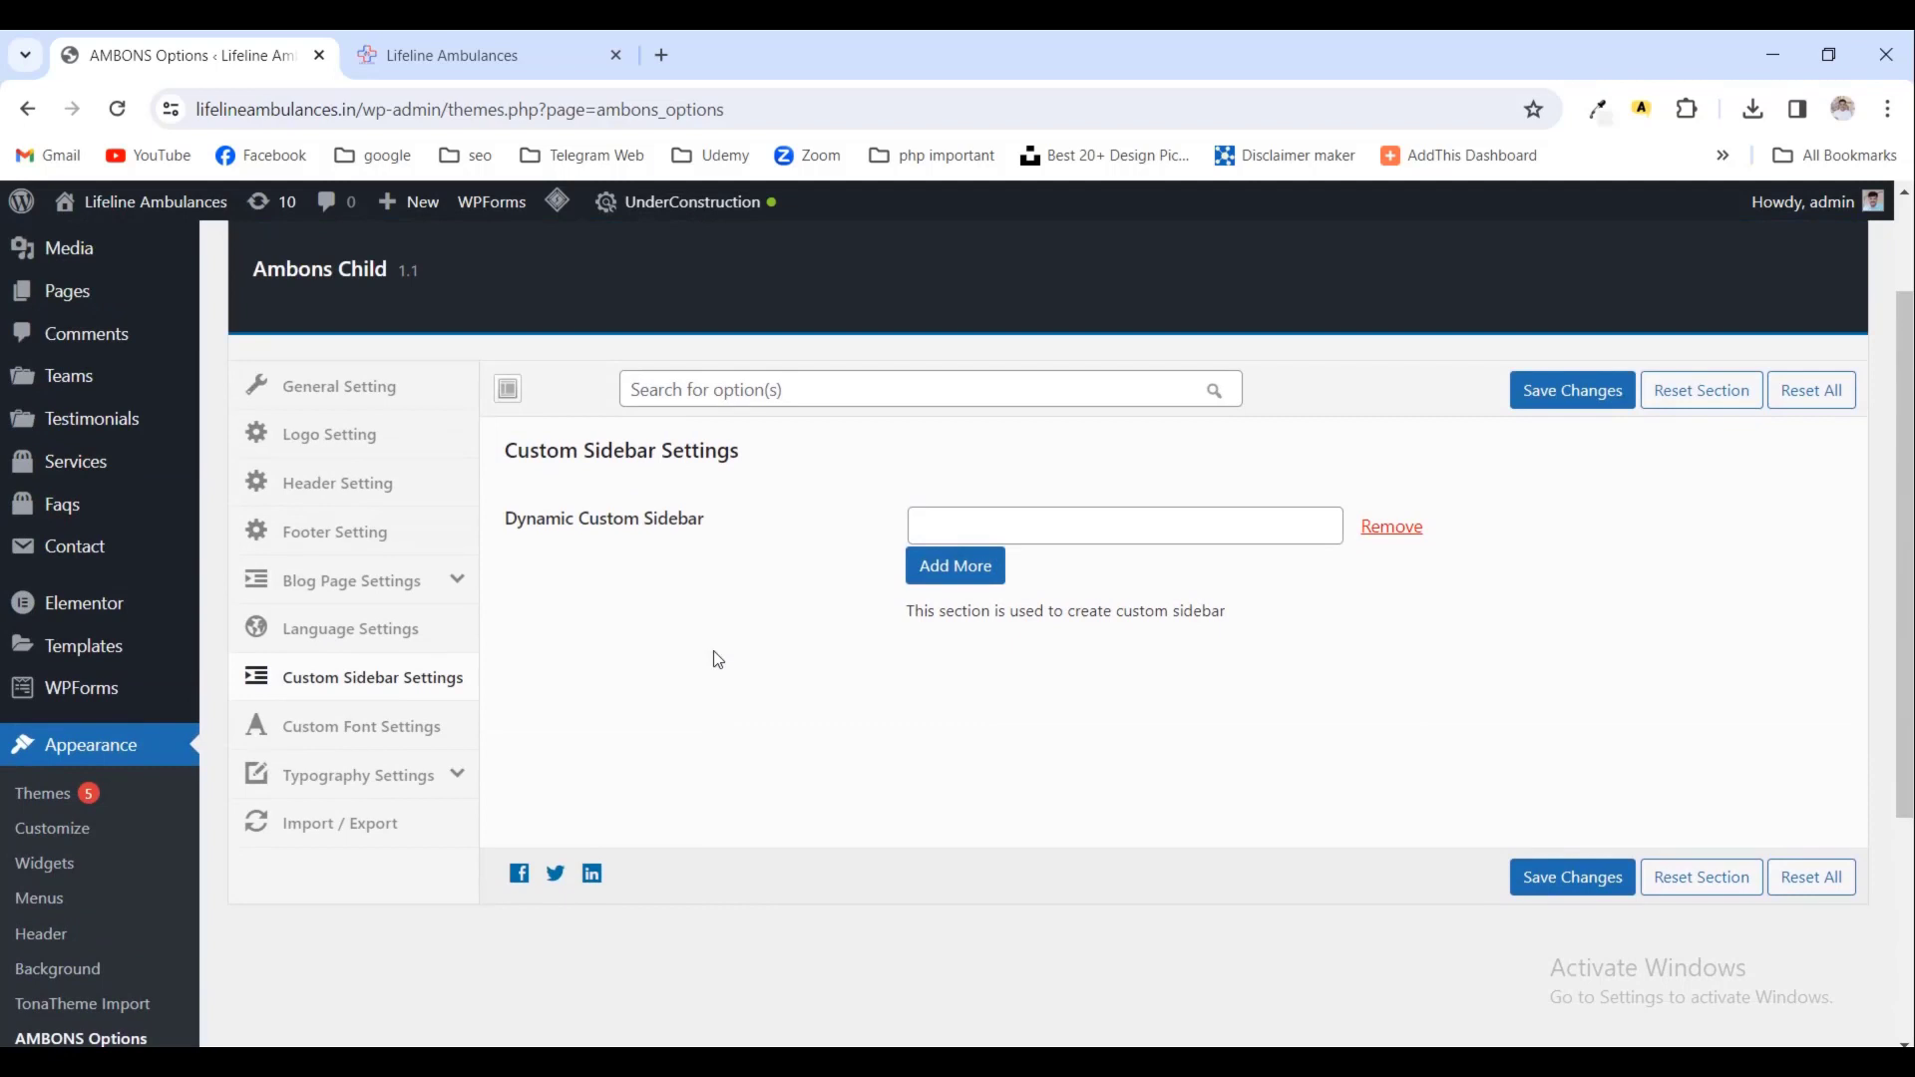
- Review the AMBONS Custom Font, Heading Typography, Import/Export, Footer and Logo settings
left_click(411, 744)
scroll(477, 758, "down", 1)
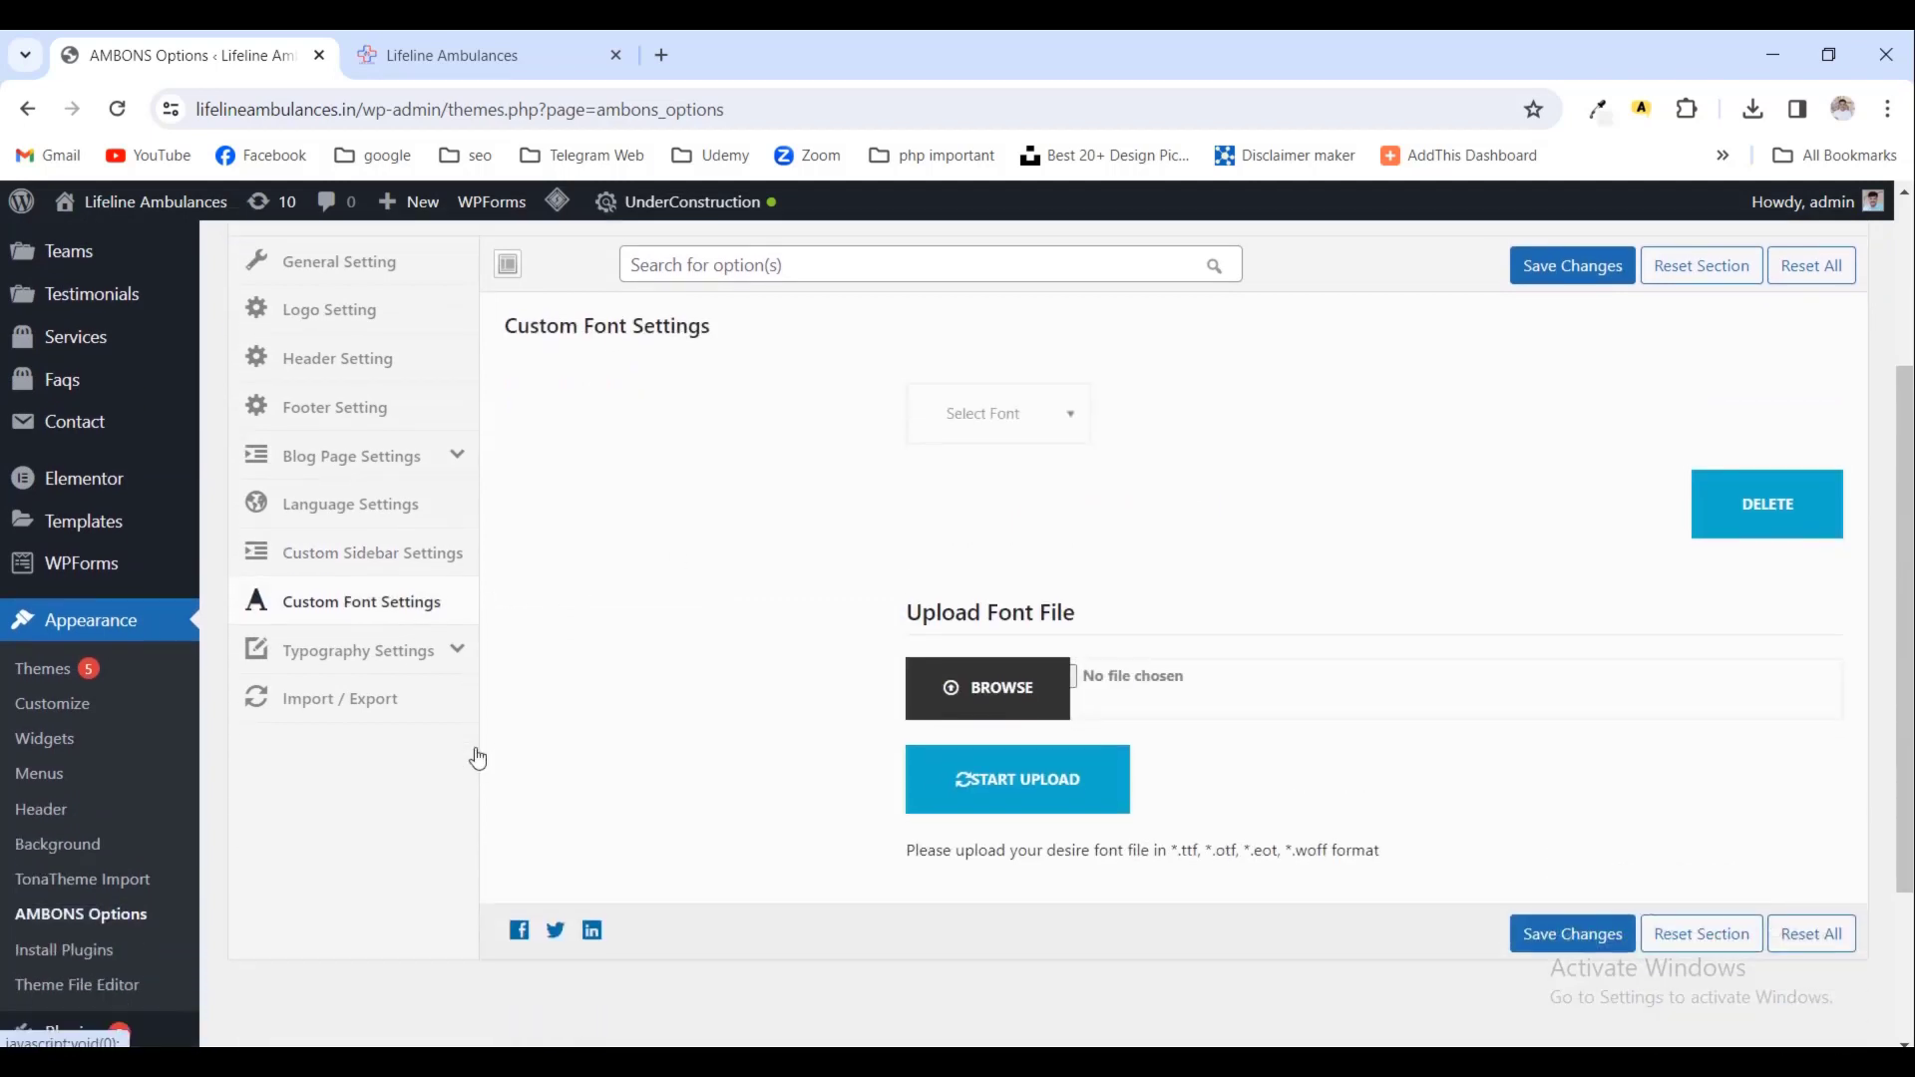
left_click(453, 654)
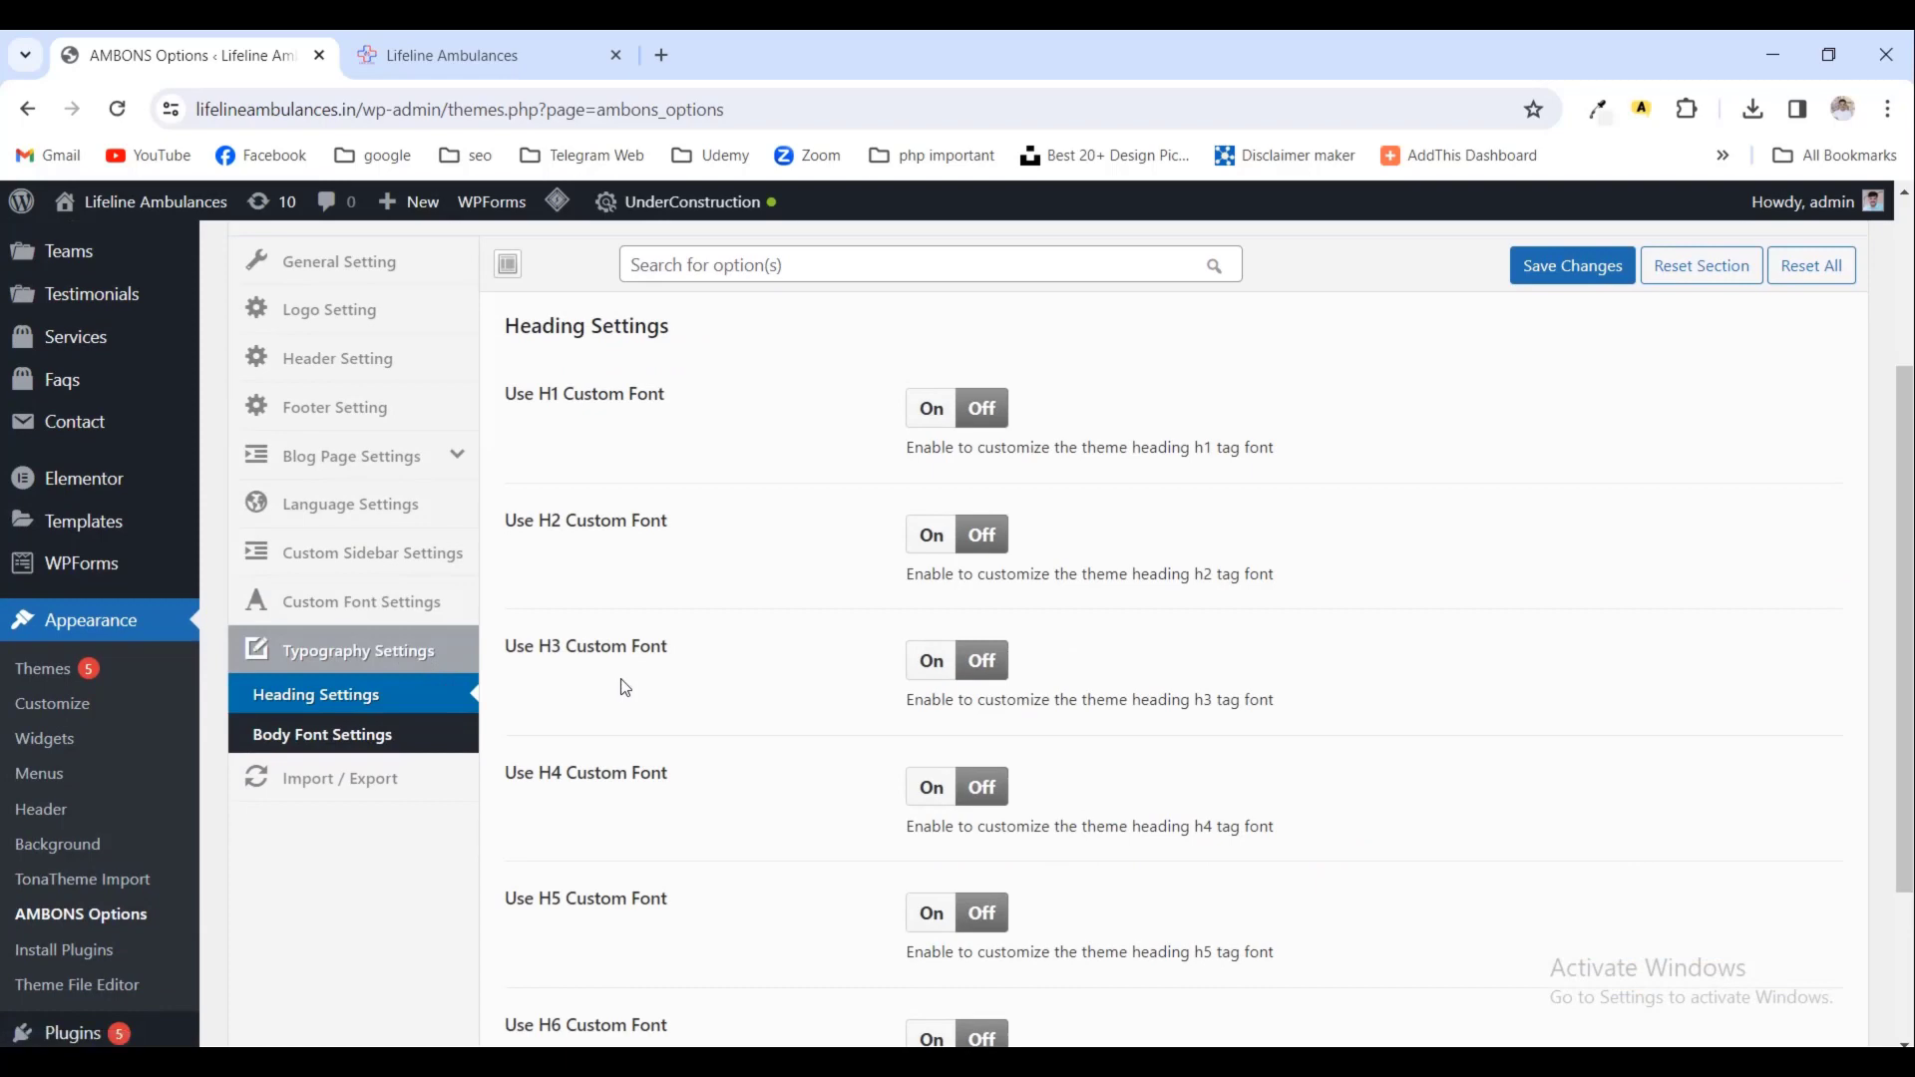
left_click(394, 779)
scroll(632, 712, "up", 1)
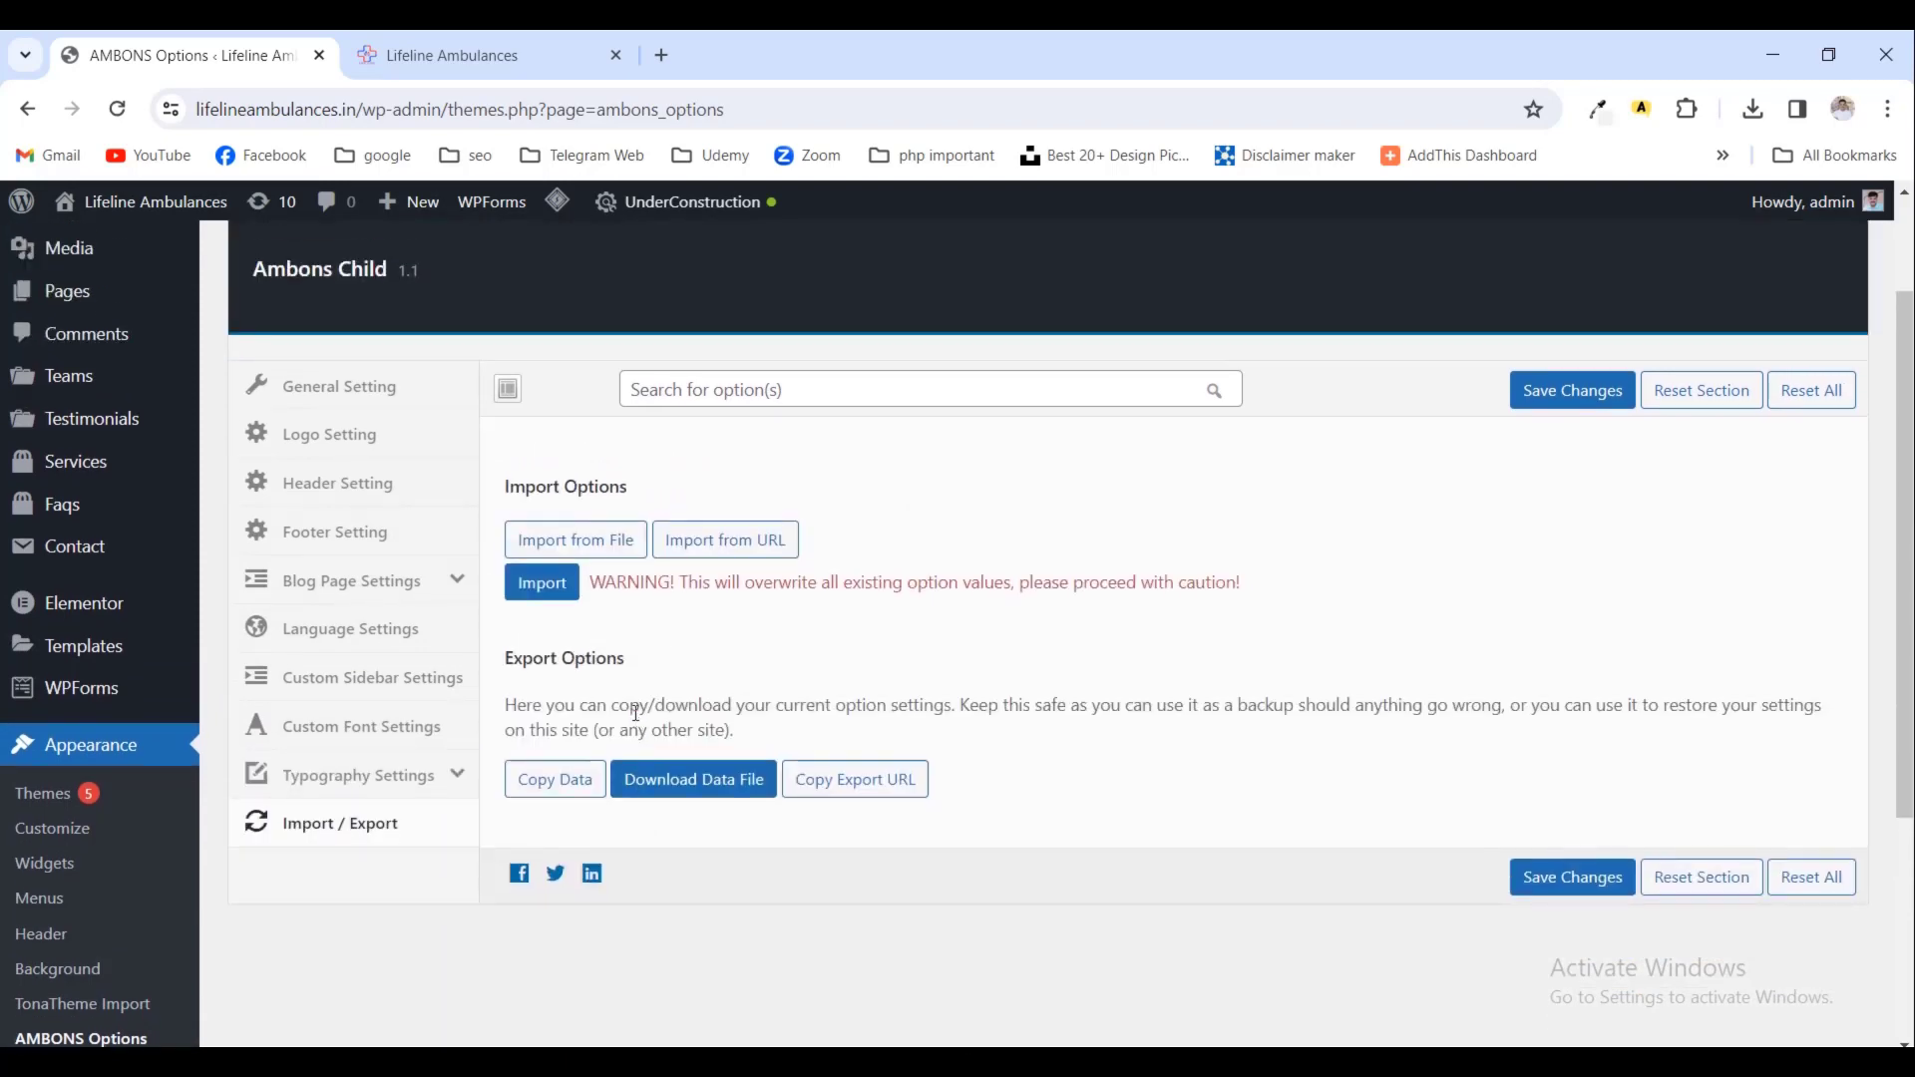
scroll(651, 704, "up", 1)
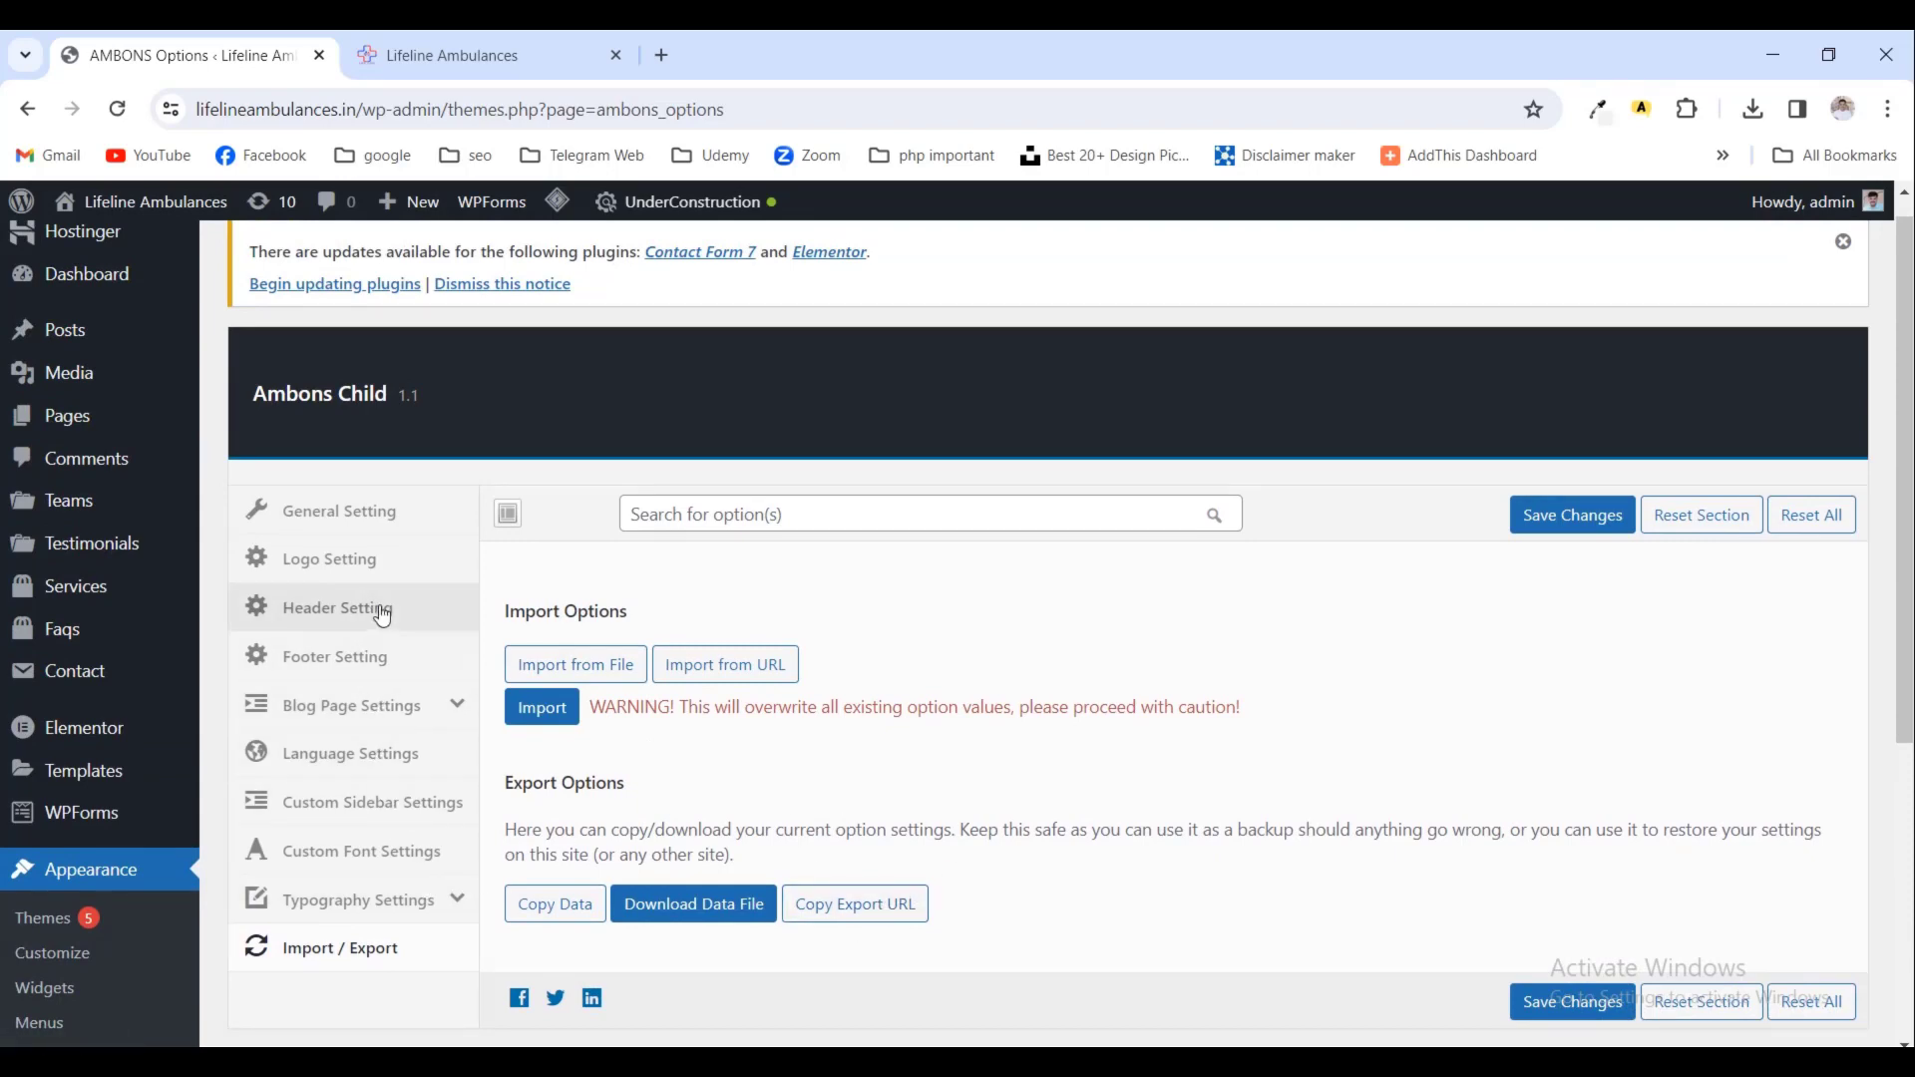
left_click(351, 665)
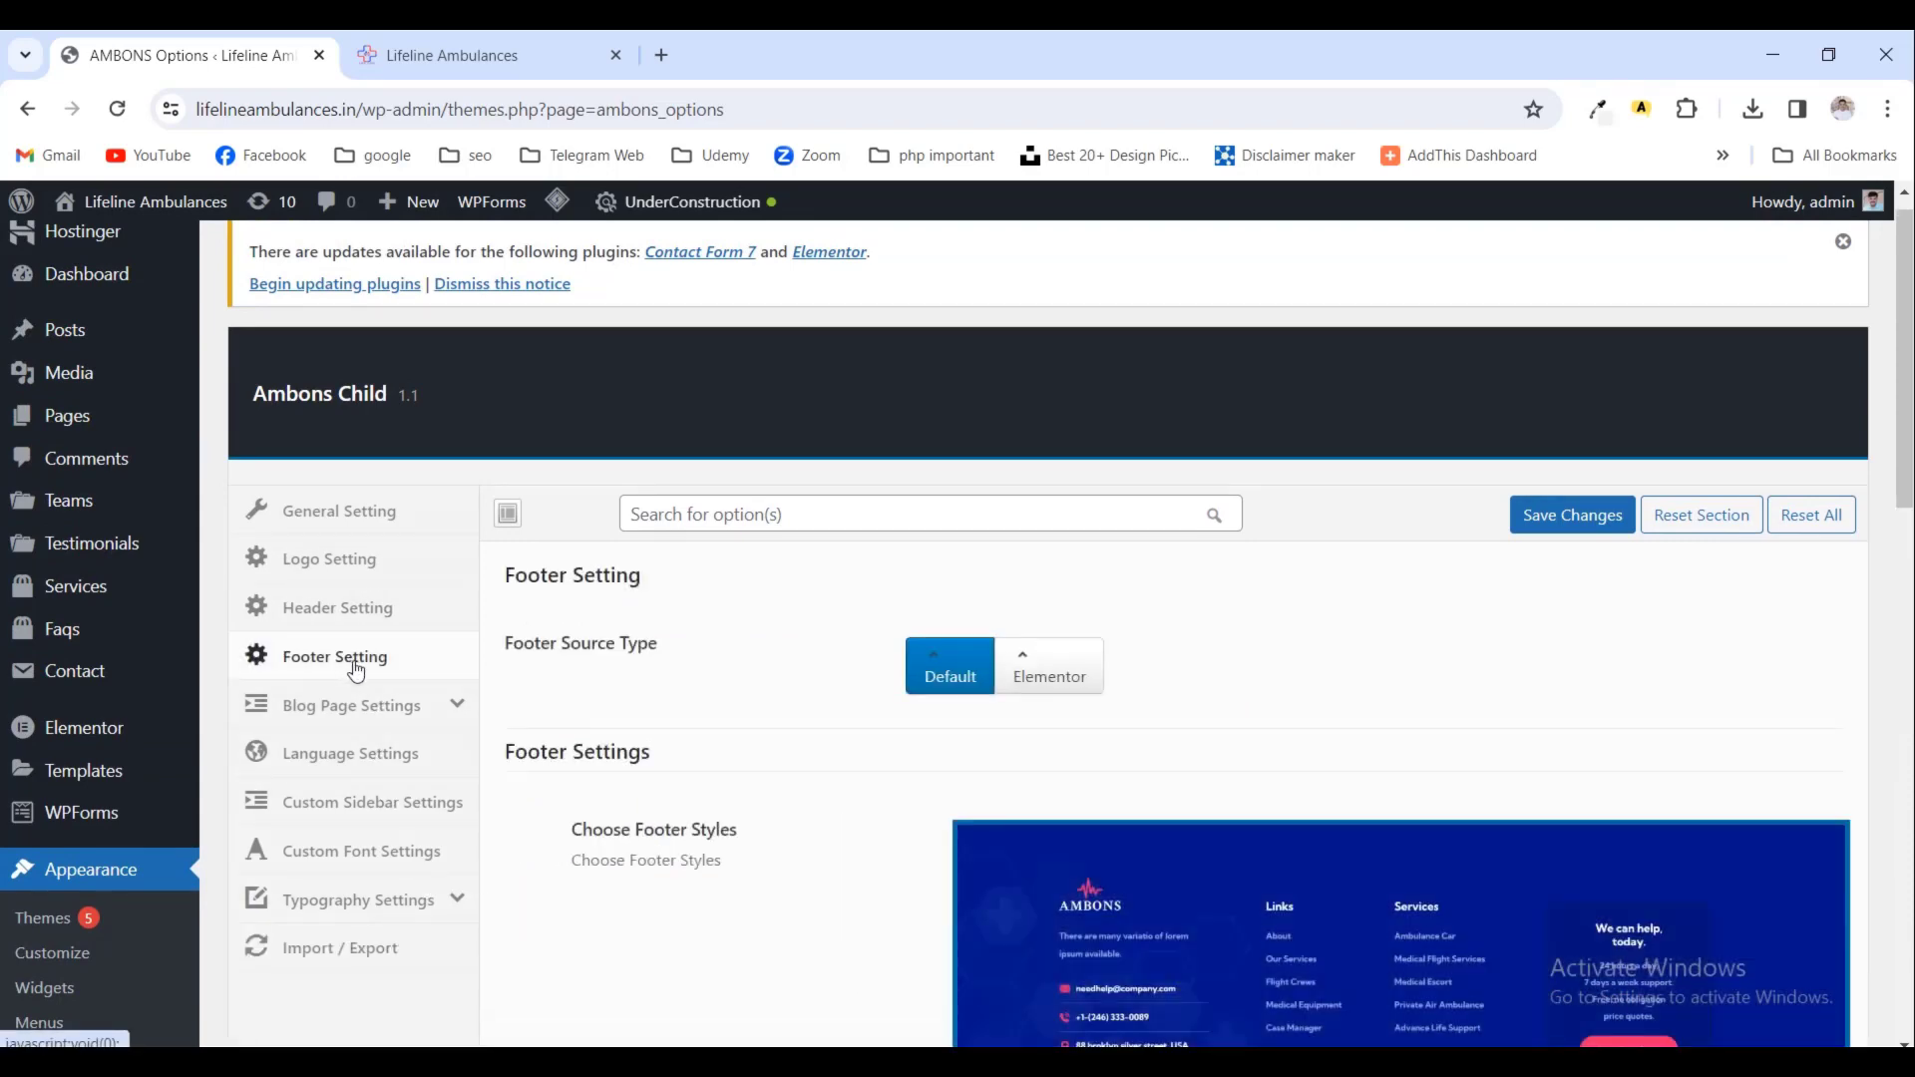
left_click(371, 579)
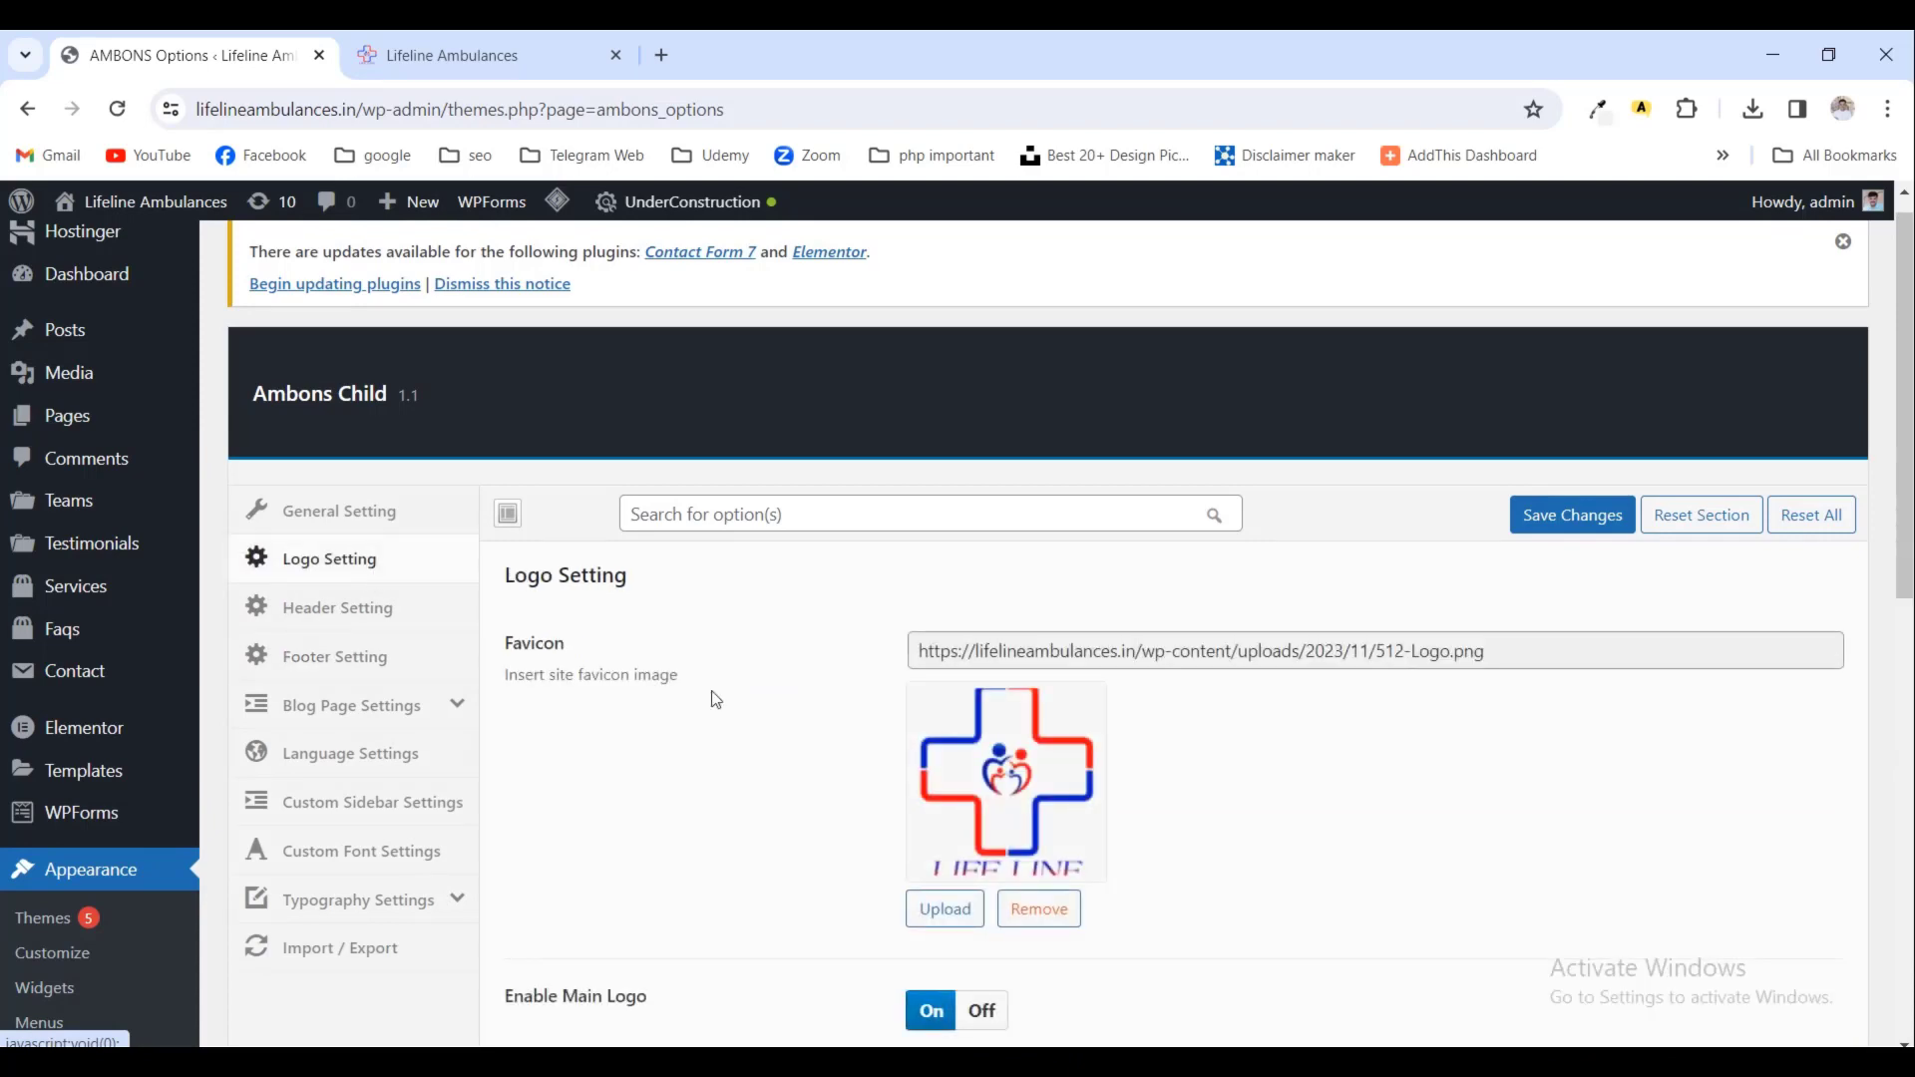
- In General Setting, edit the preloader text with direction and colour switchers off
left_click(355, 521)
scroll(972, 773, "down", 2)
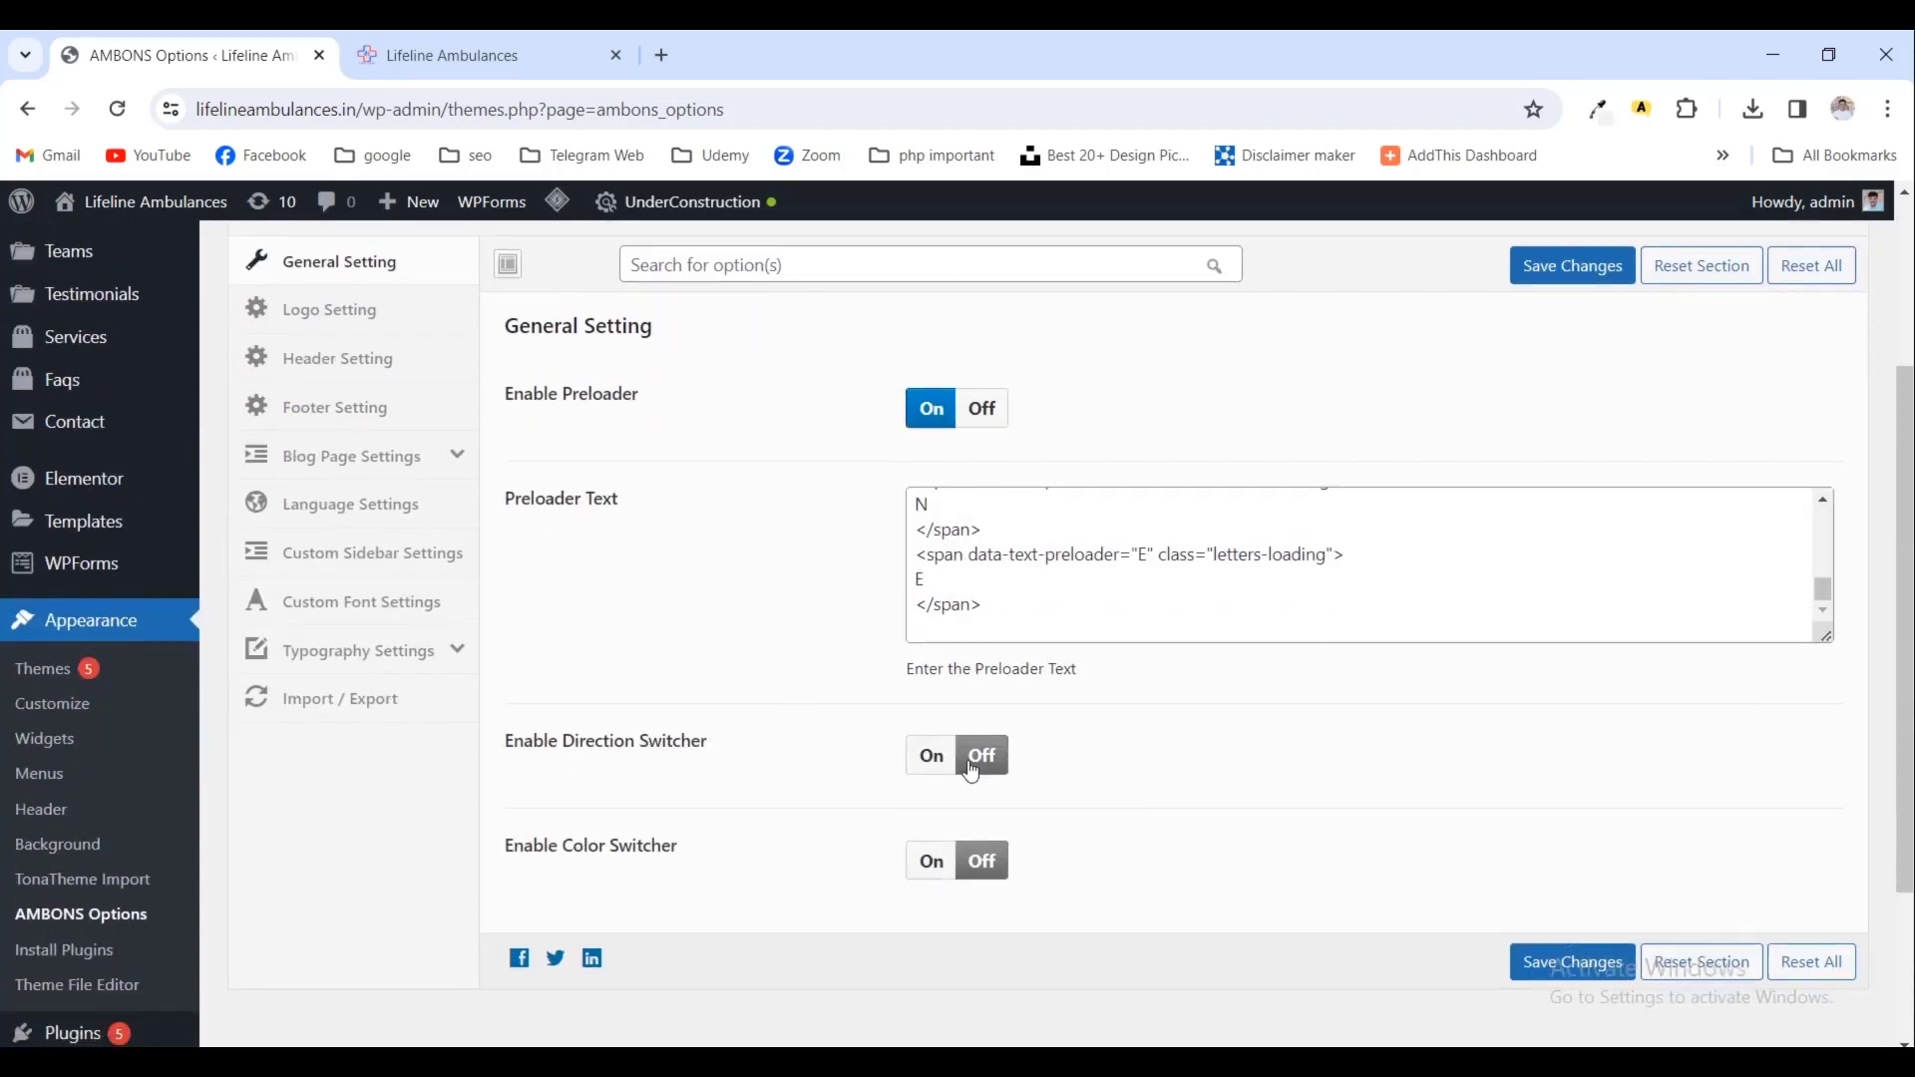
left_click(1170, 591)
scroll(1160, 748, "up", 2)
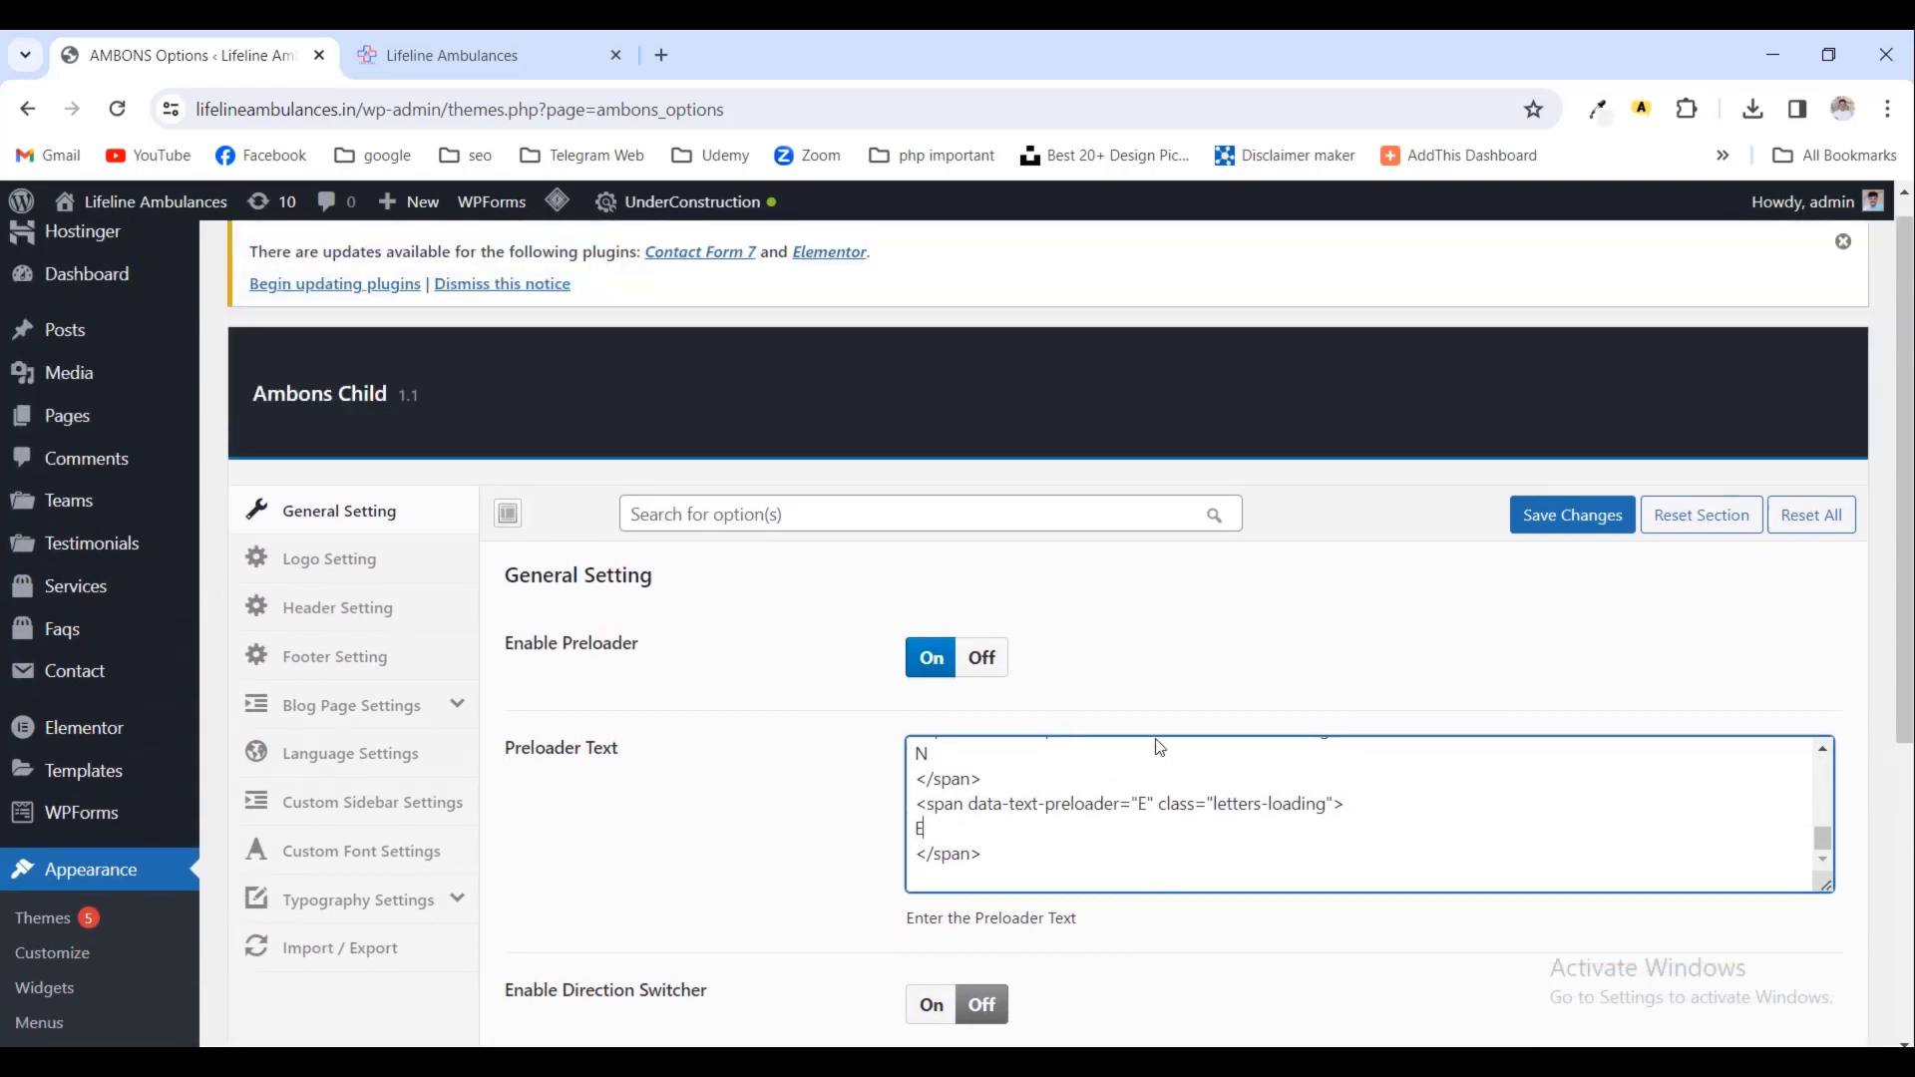
scroll(363, 603, "up", 1)
scroll(932, 787, "down", 2)
scroll(1033, 824, "up", 2)
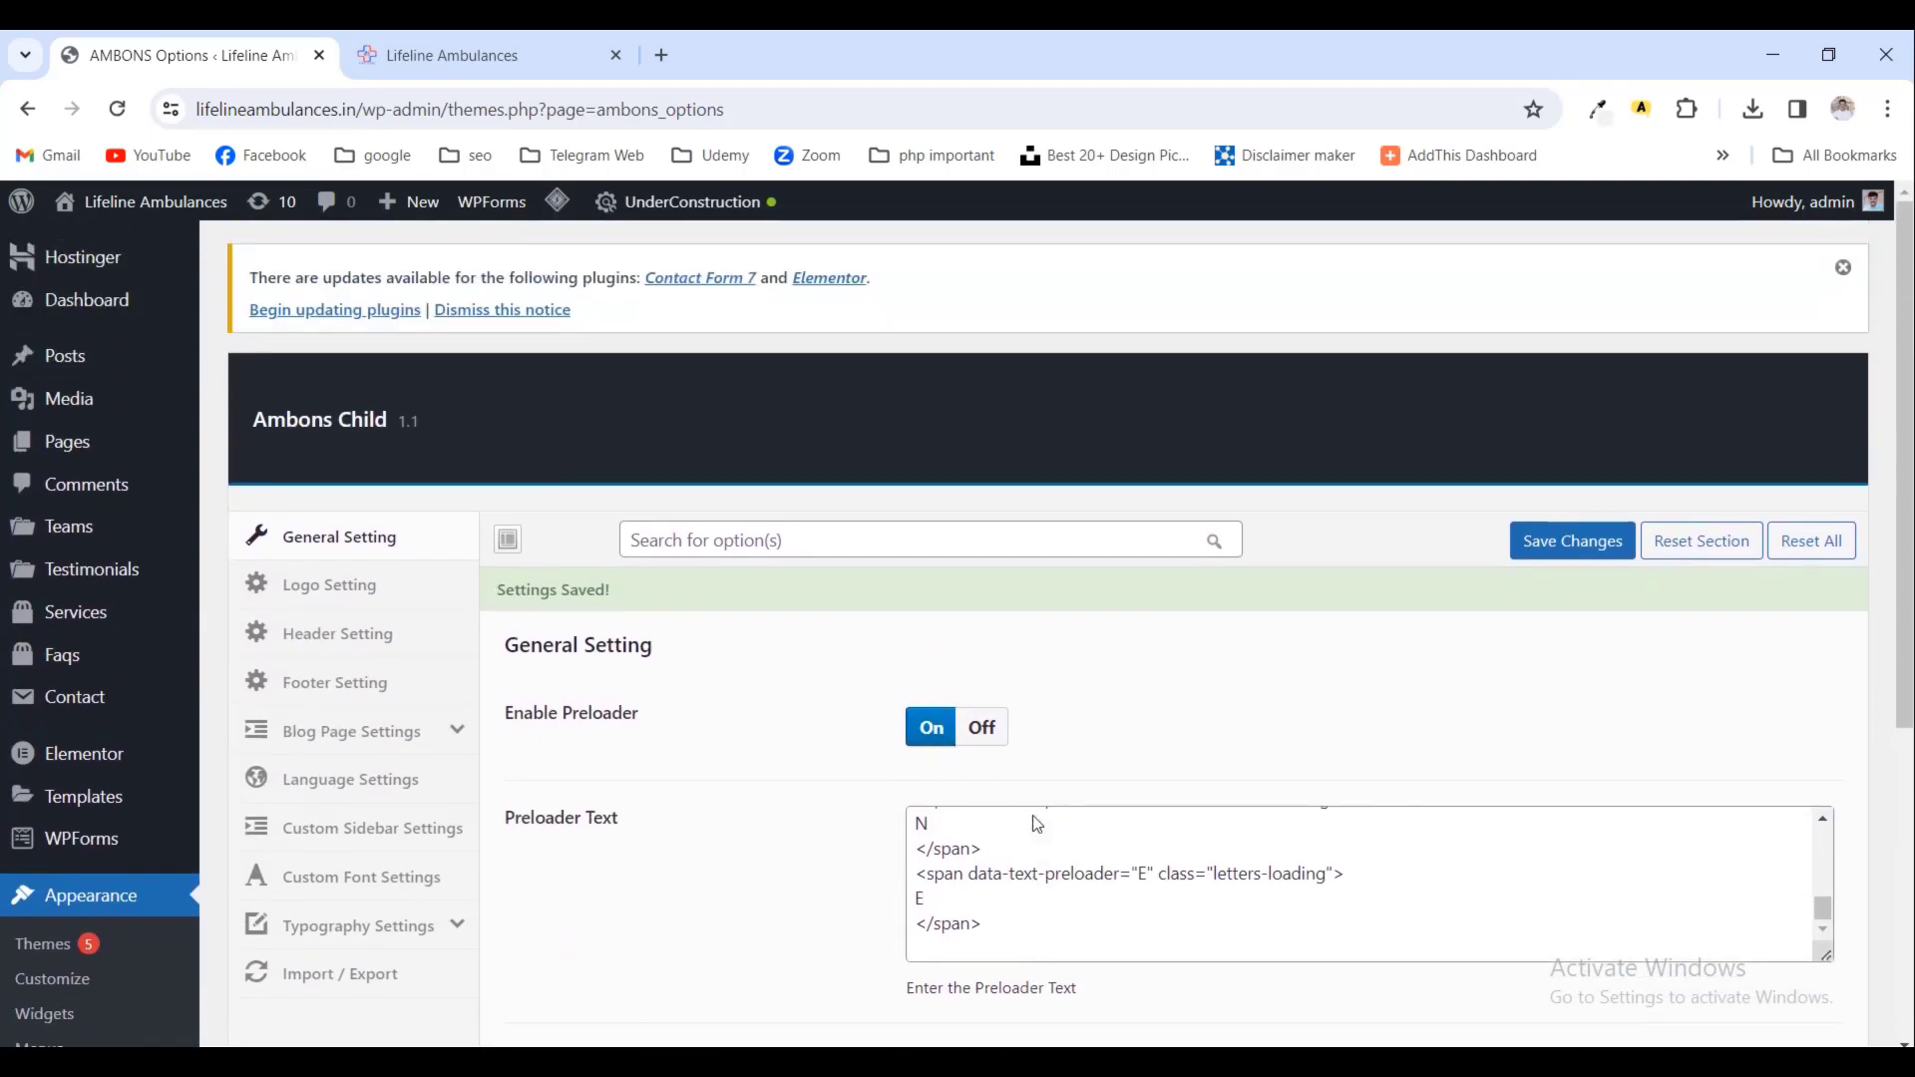
scroll(439, 816, "down", 4)
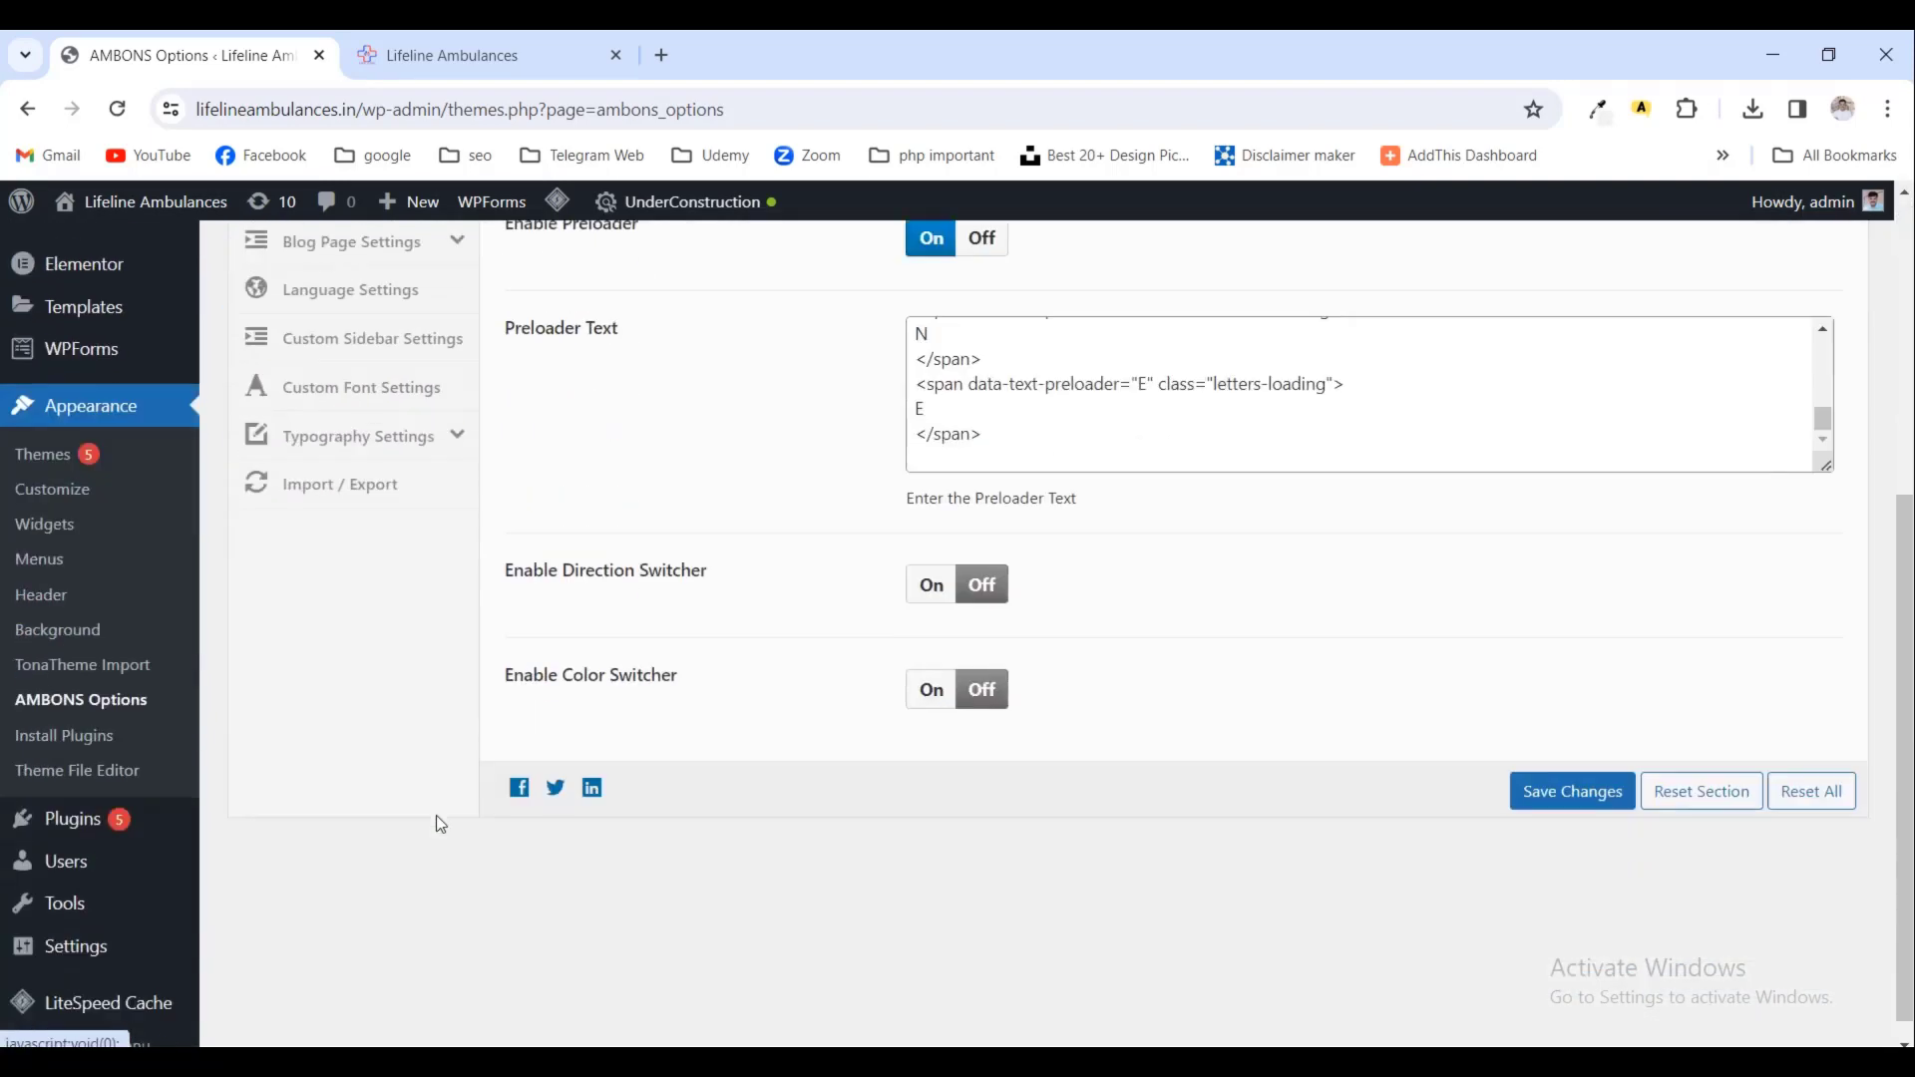
scroll(336, 791, "down", 1)
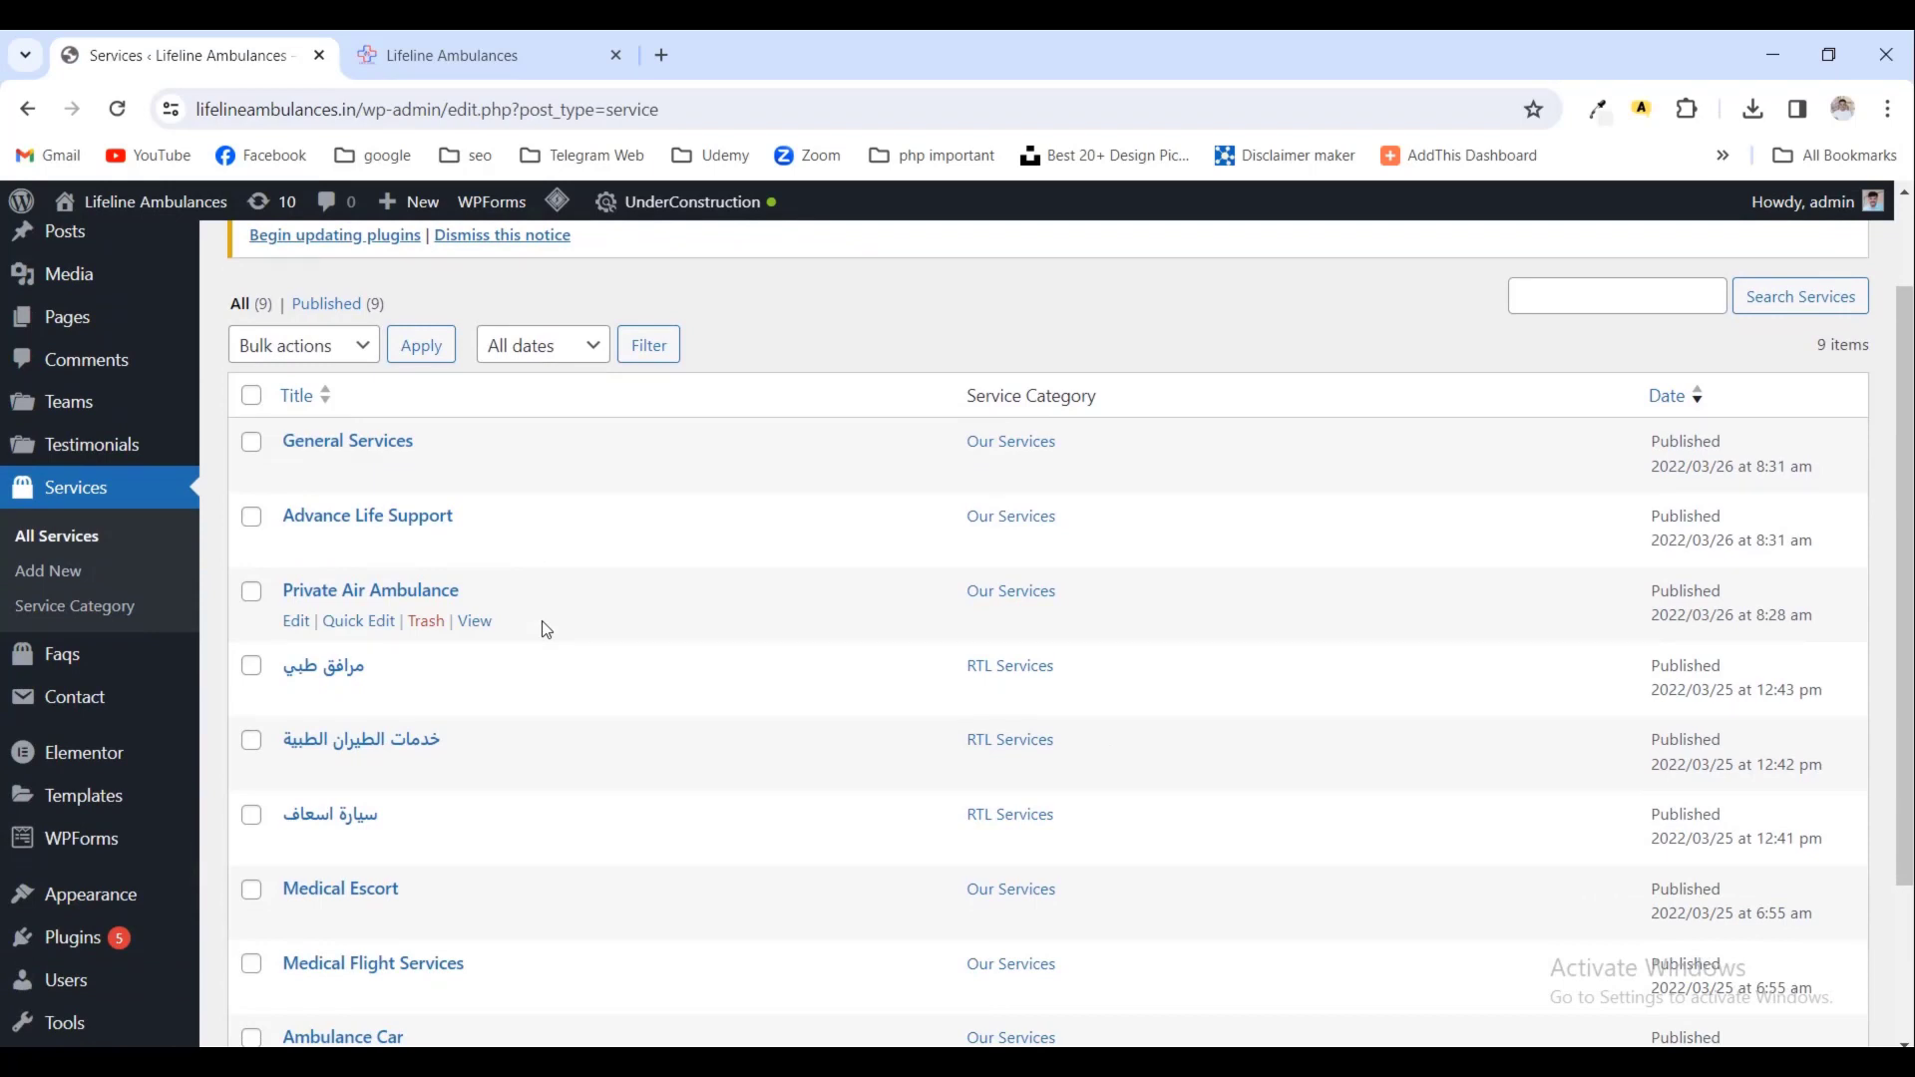
- Trash the services مرافق طبي, خدمات الطيران الطبية and سيارة اسعاف using Bulk actions
scroll(547, 628, "up", 1)
left_click(250, 695)
left_click(250, 771)
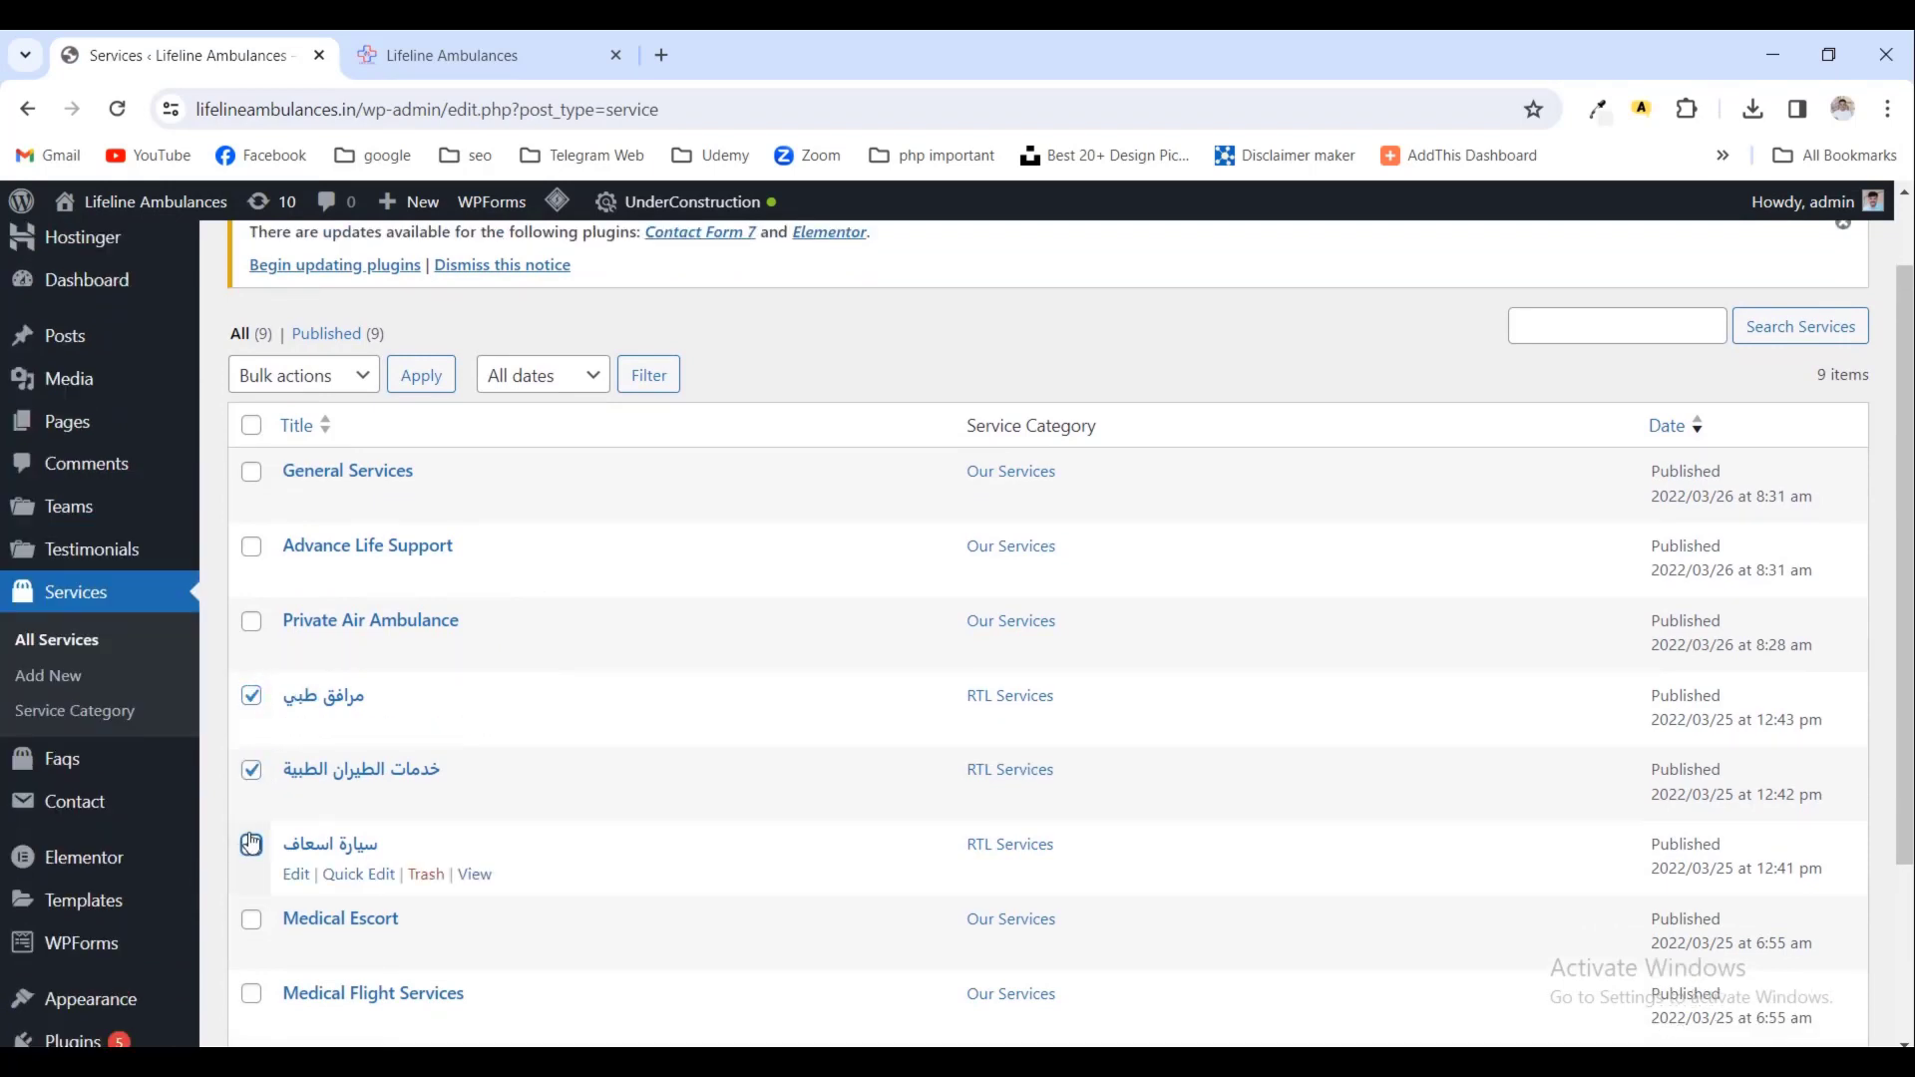
left_click(252, 845)
left_click(360, 388)
left_click(319, 456)
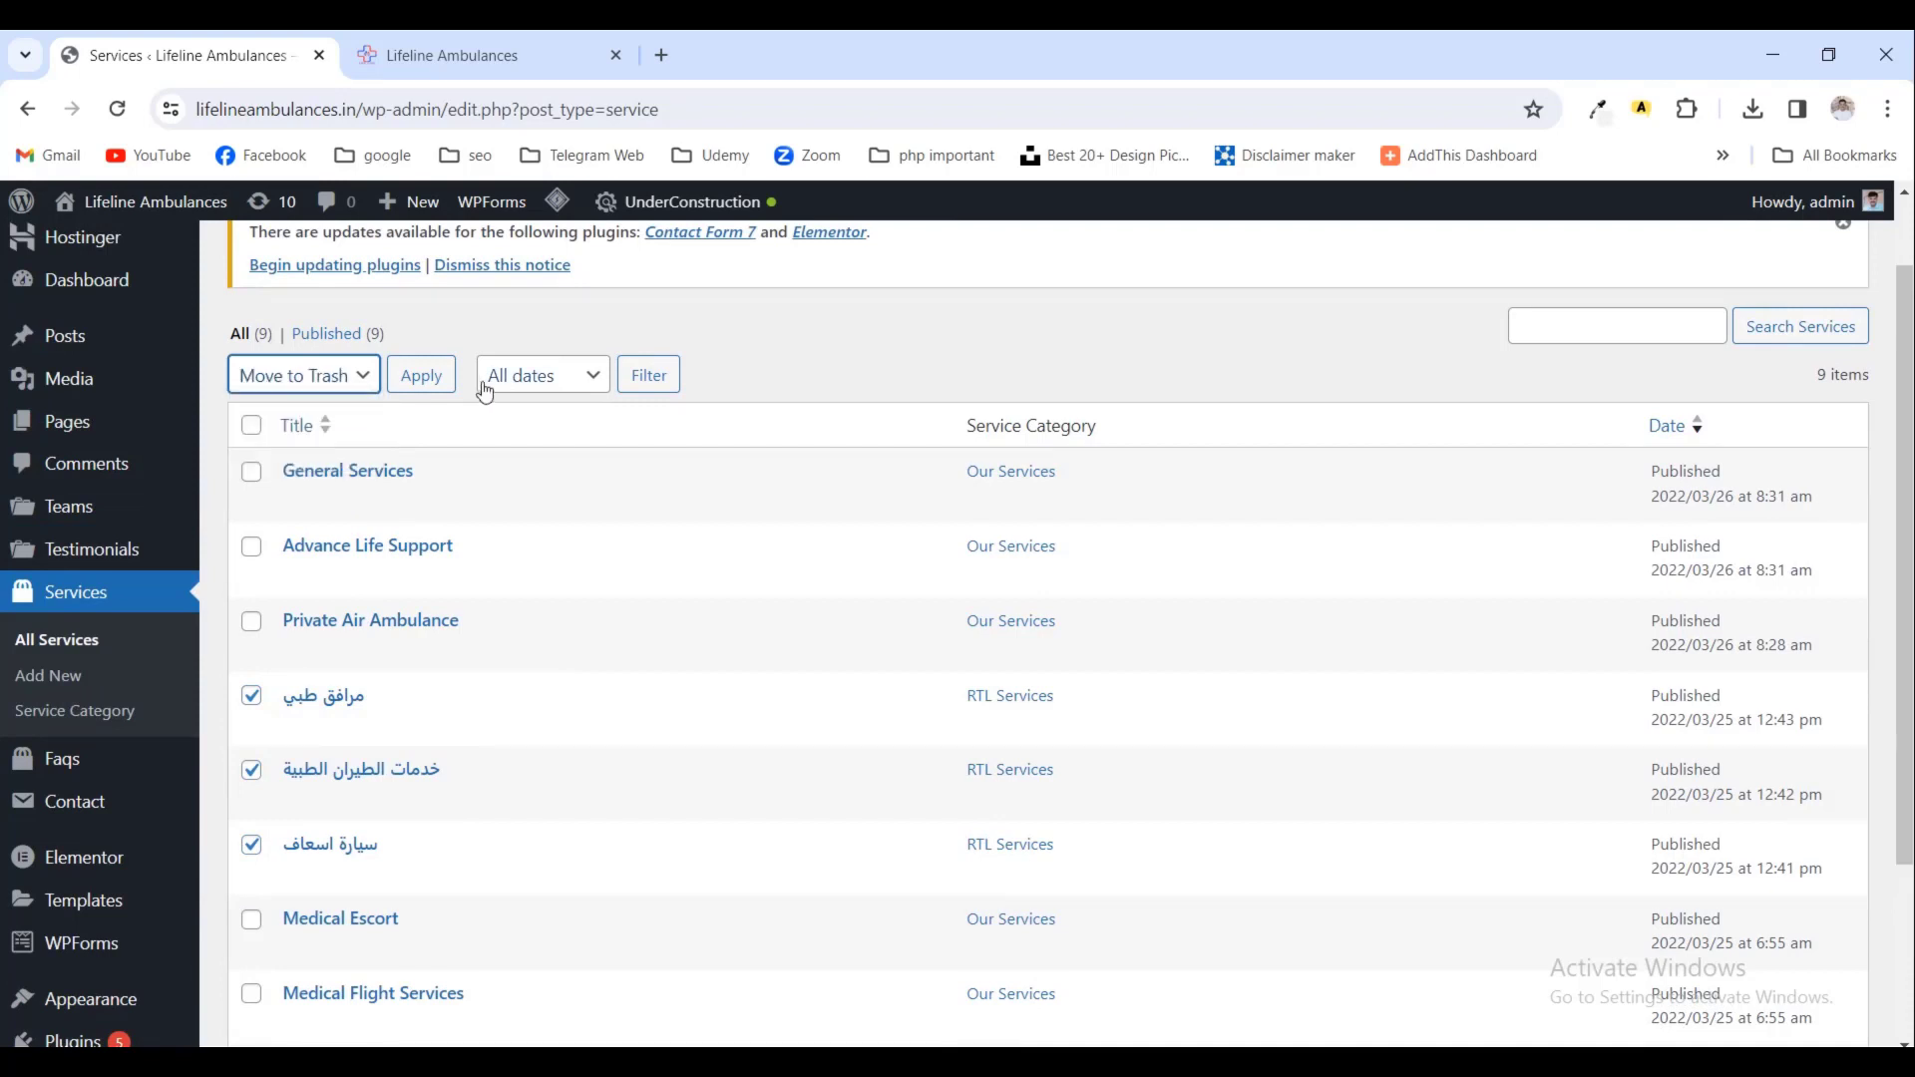
left_click(424, 376)
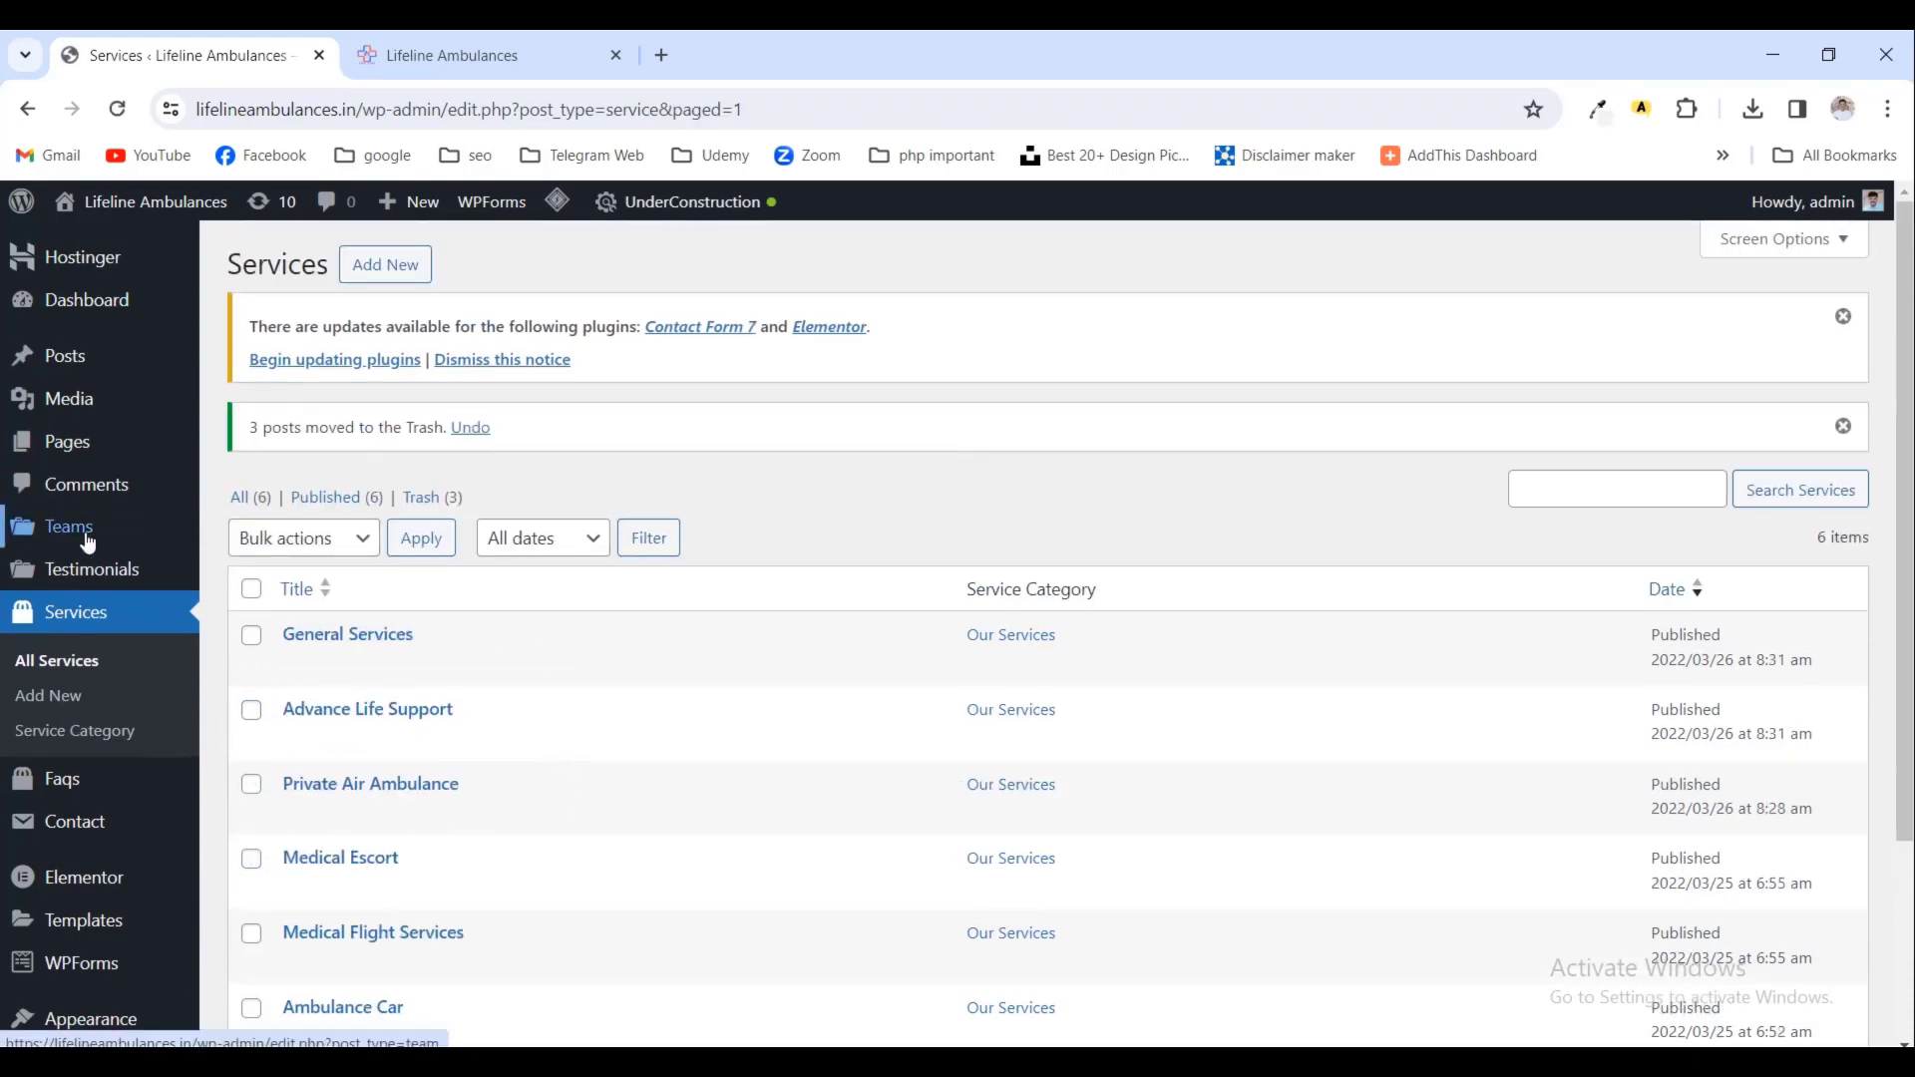
mouse_move(89, 542)
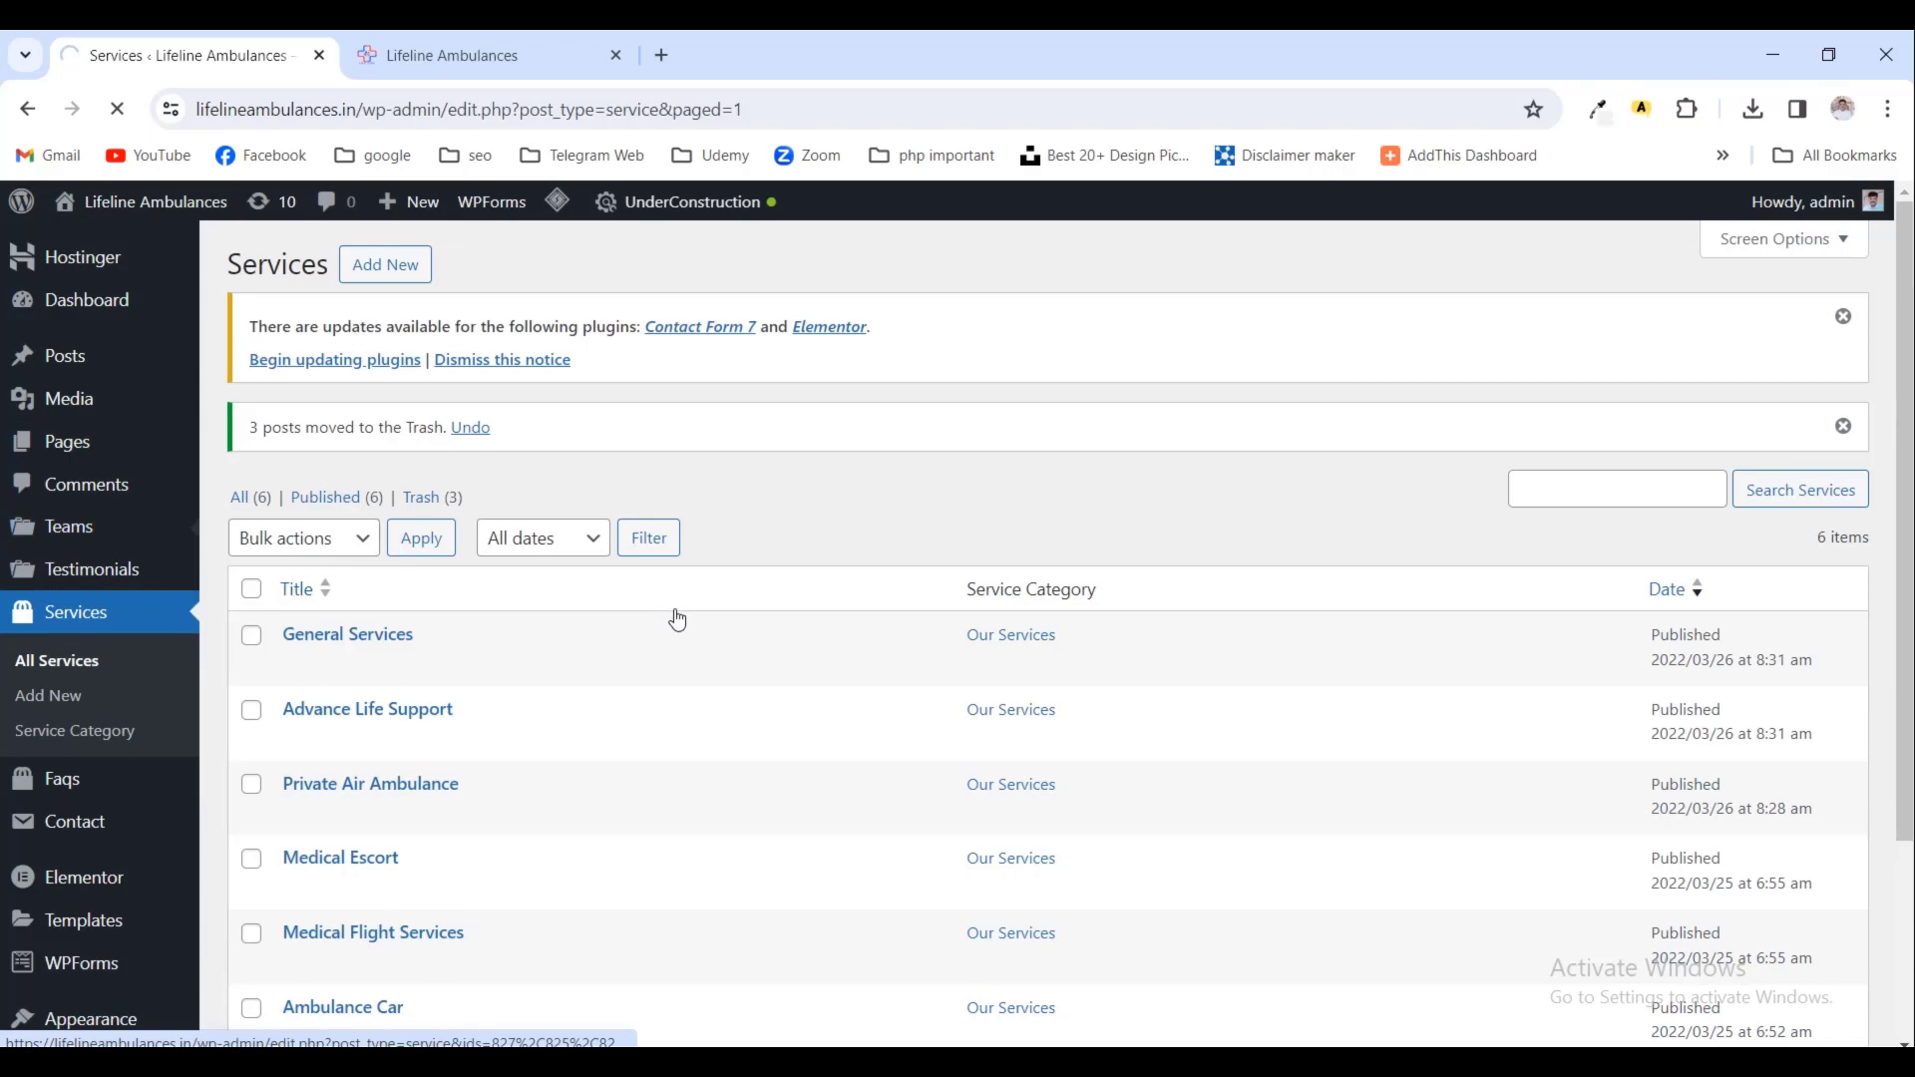
- Select all six demo Team entries and choose Move to Trash from Bulk actions
scroll(740, 714, "down", 3)
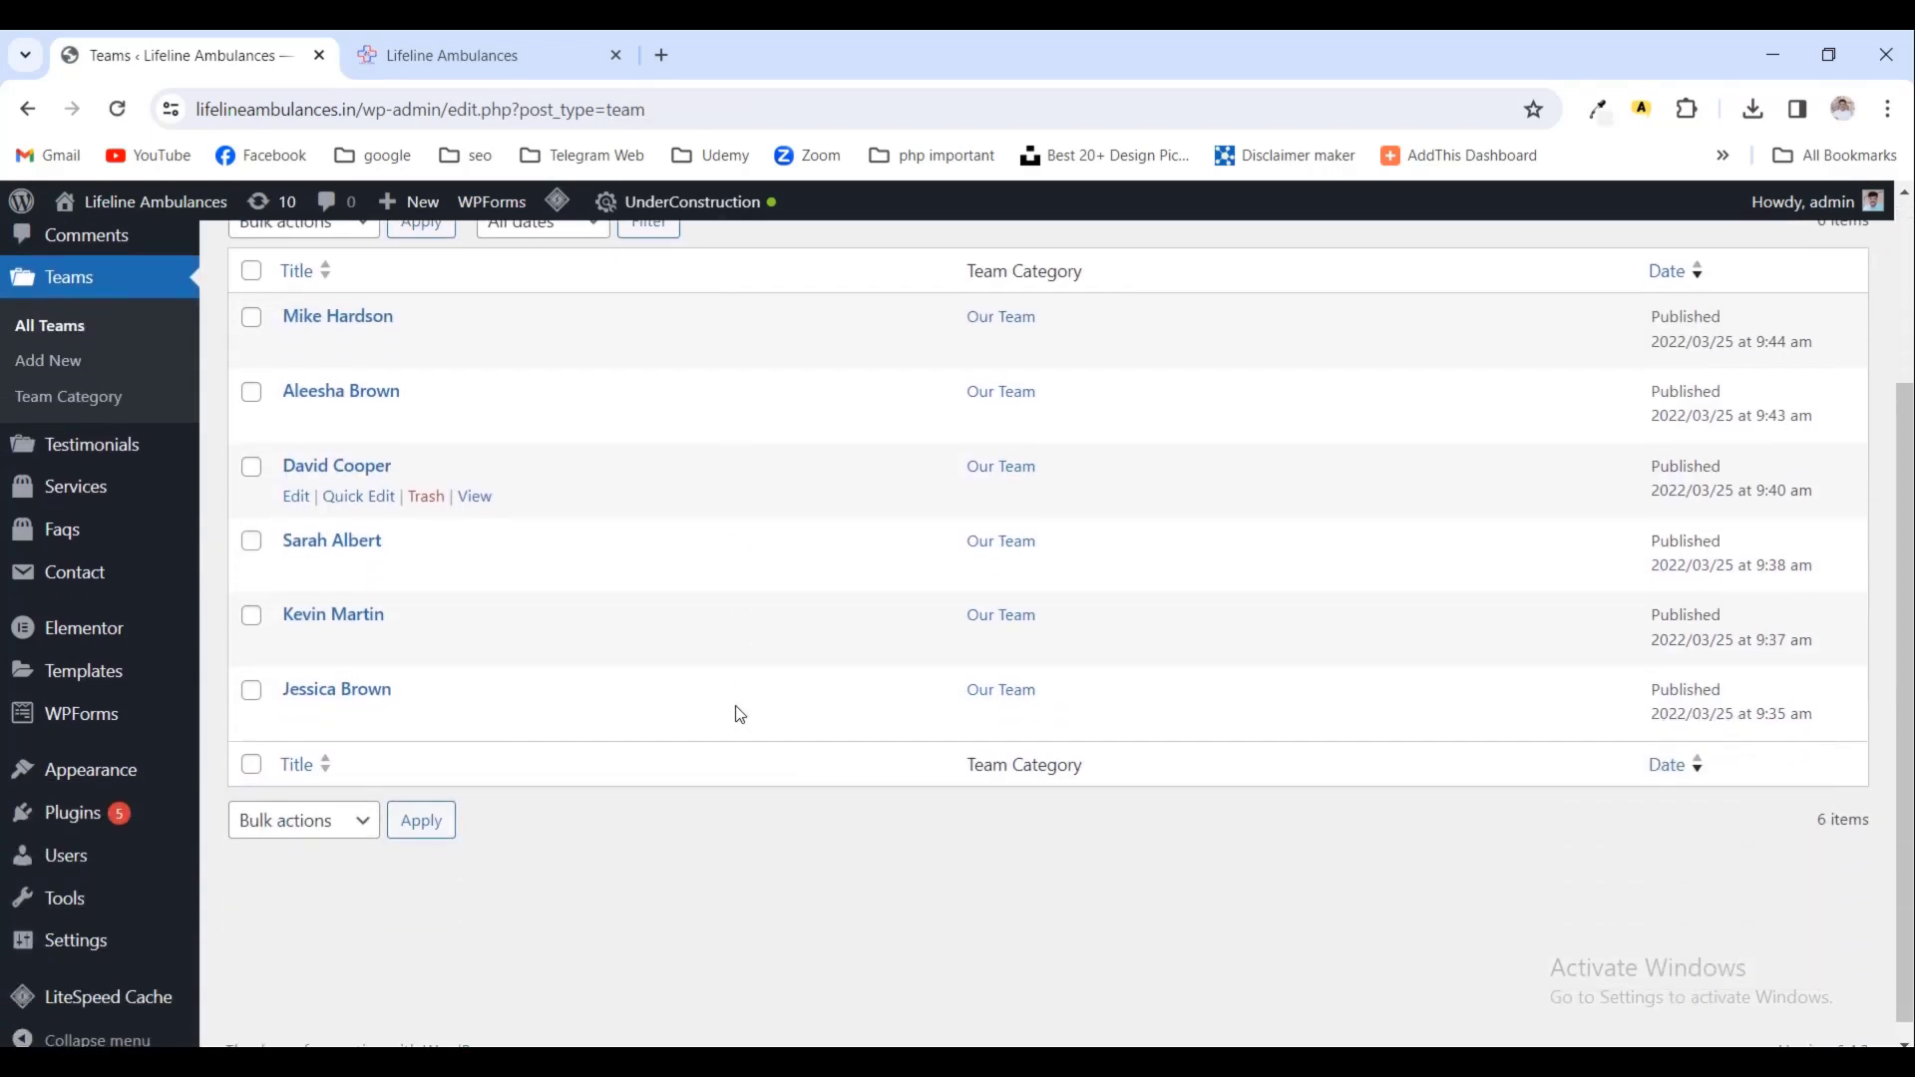
scroll(739, 714, "up", 3)
scroll(739, 714, "down", 3)
scroll(739, 714, "up", 3)
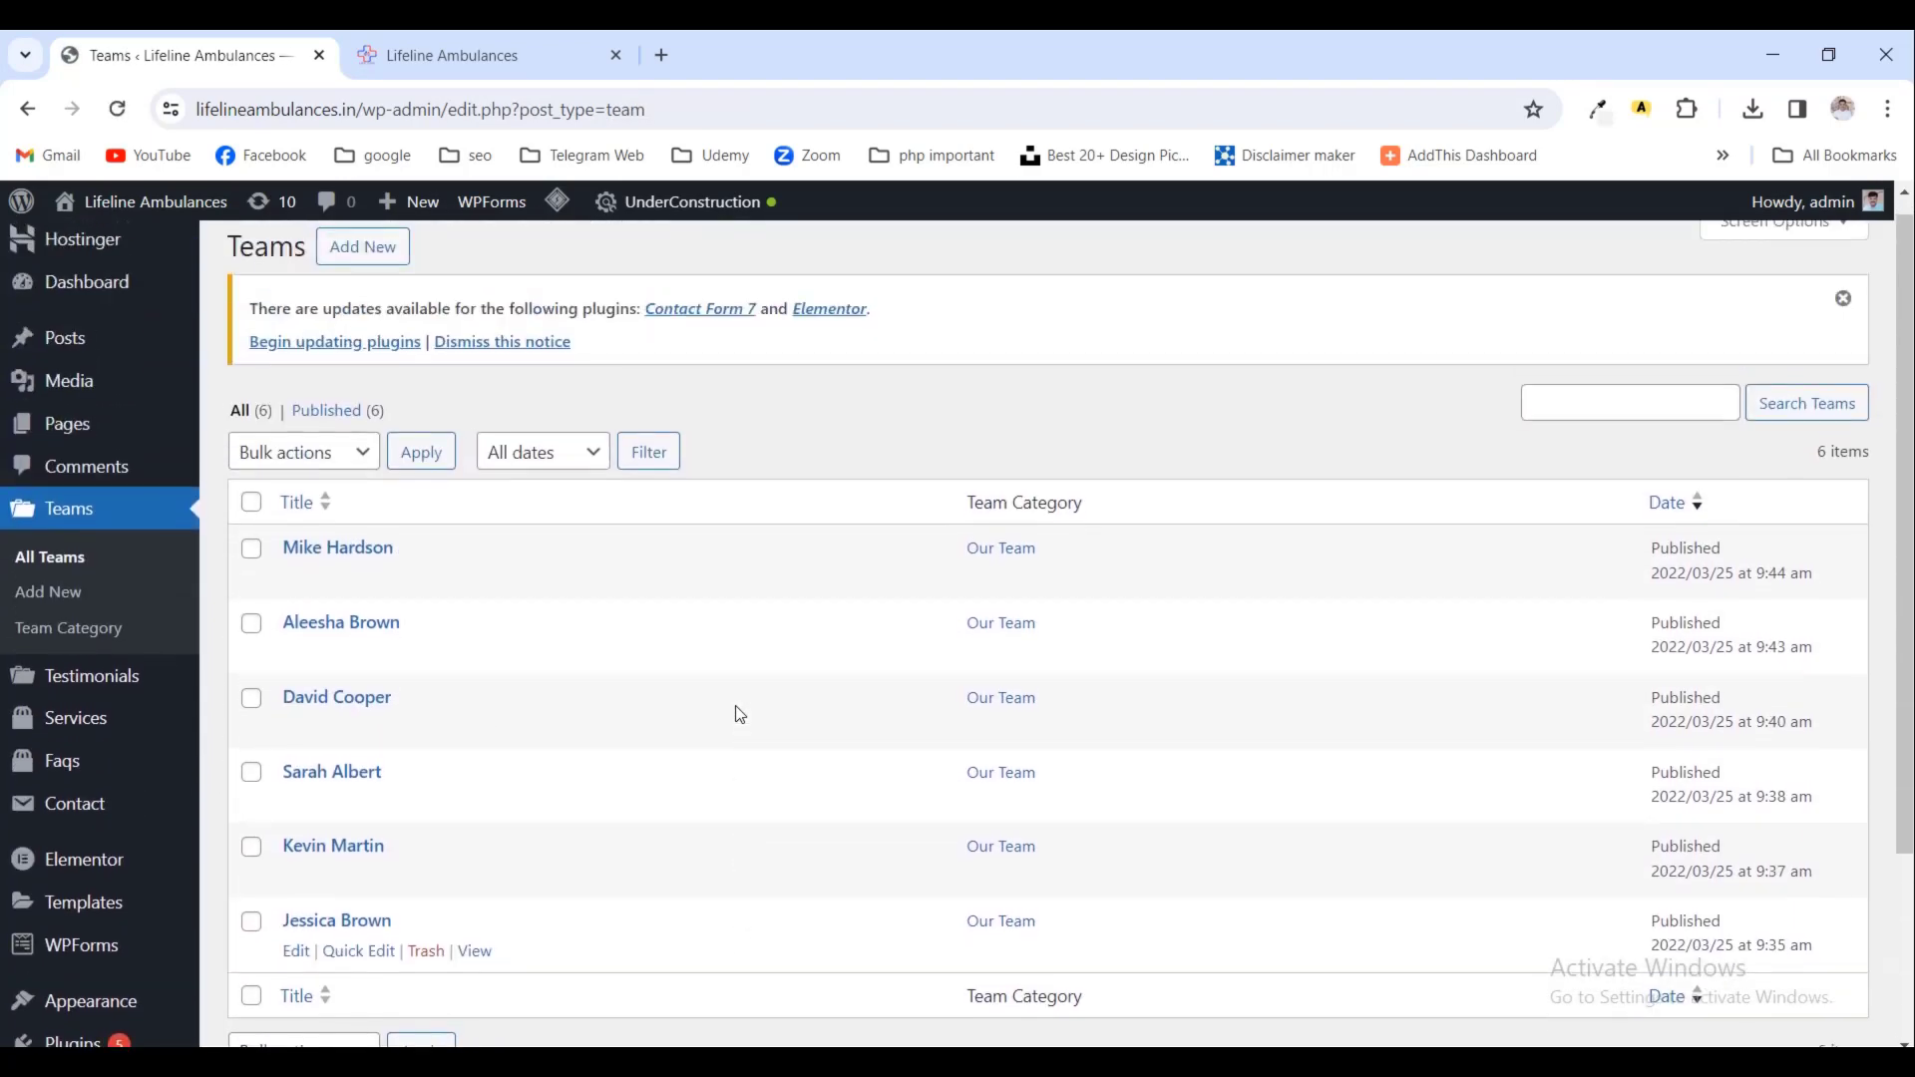
scroll(739, 714, "down", 1)
scroll(735, 715, "up", 2)
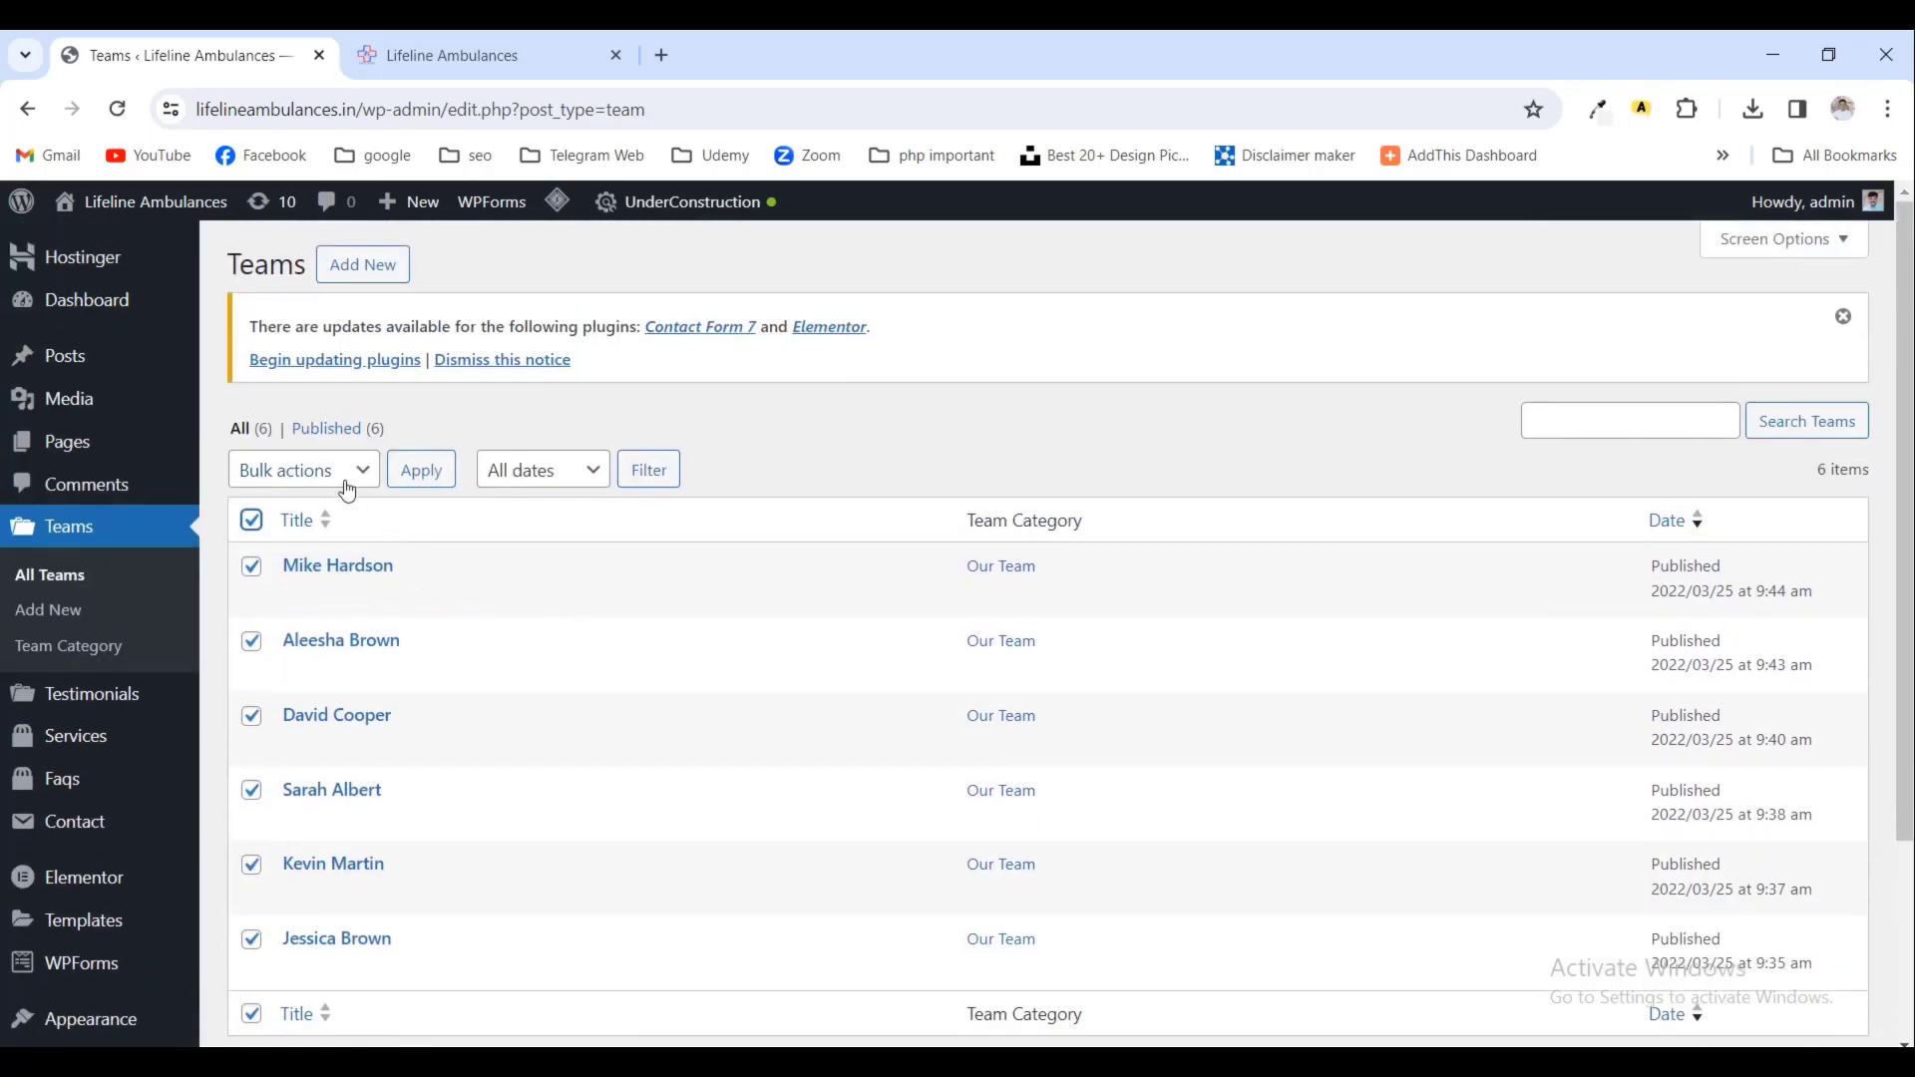
left_click(347, 489)
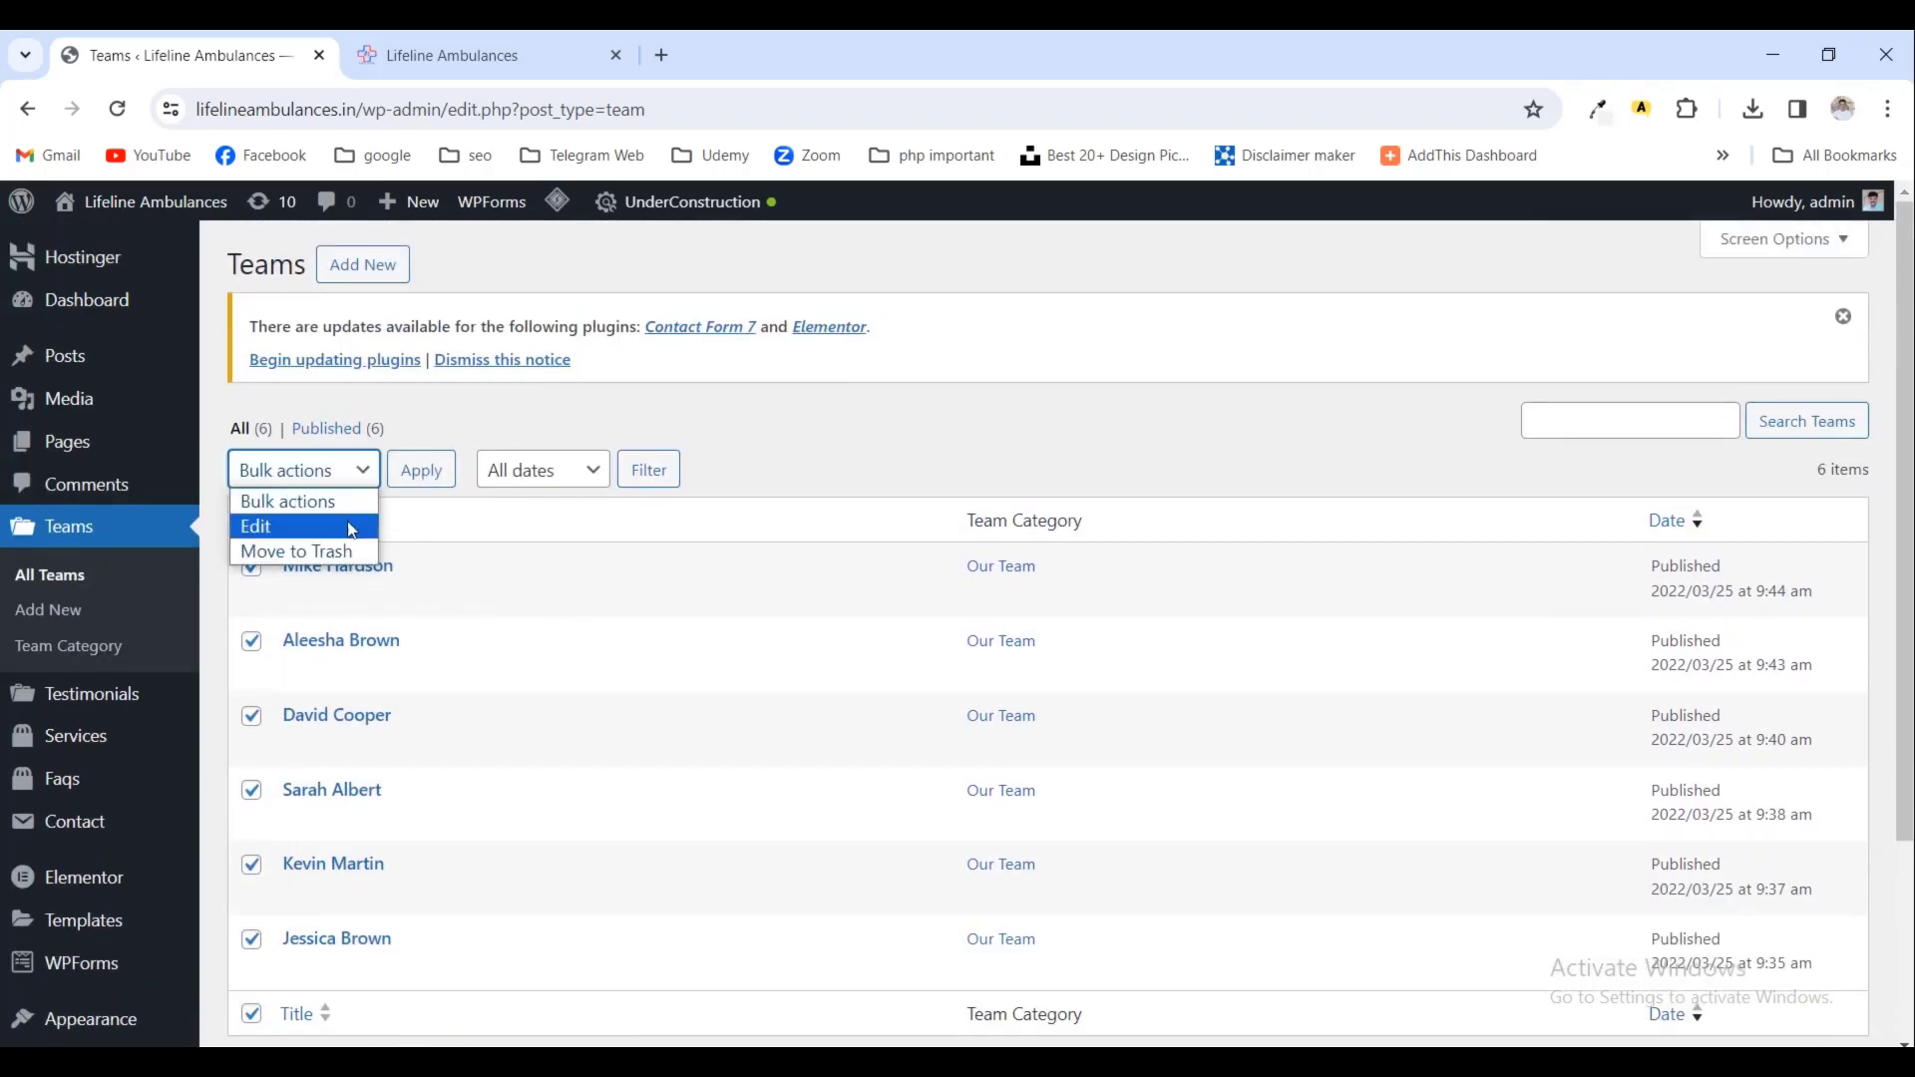
left_click(334, 552)
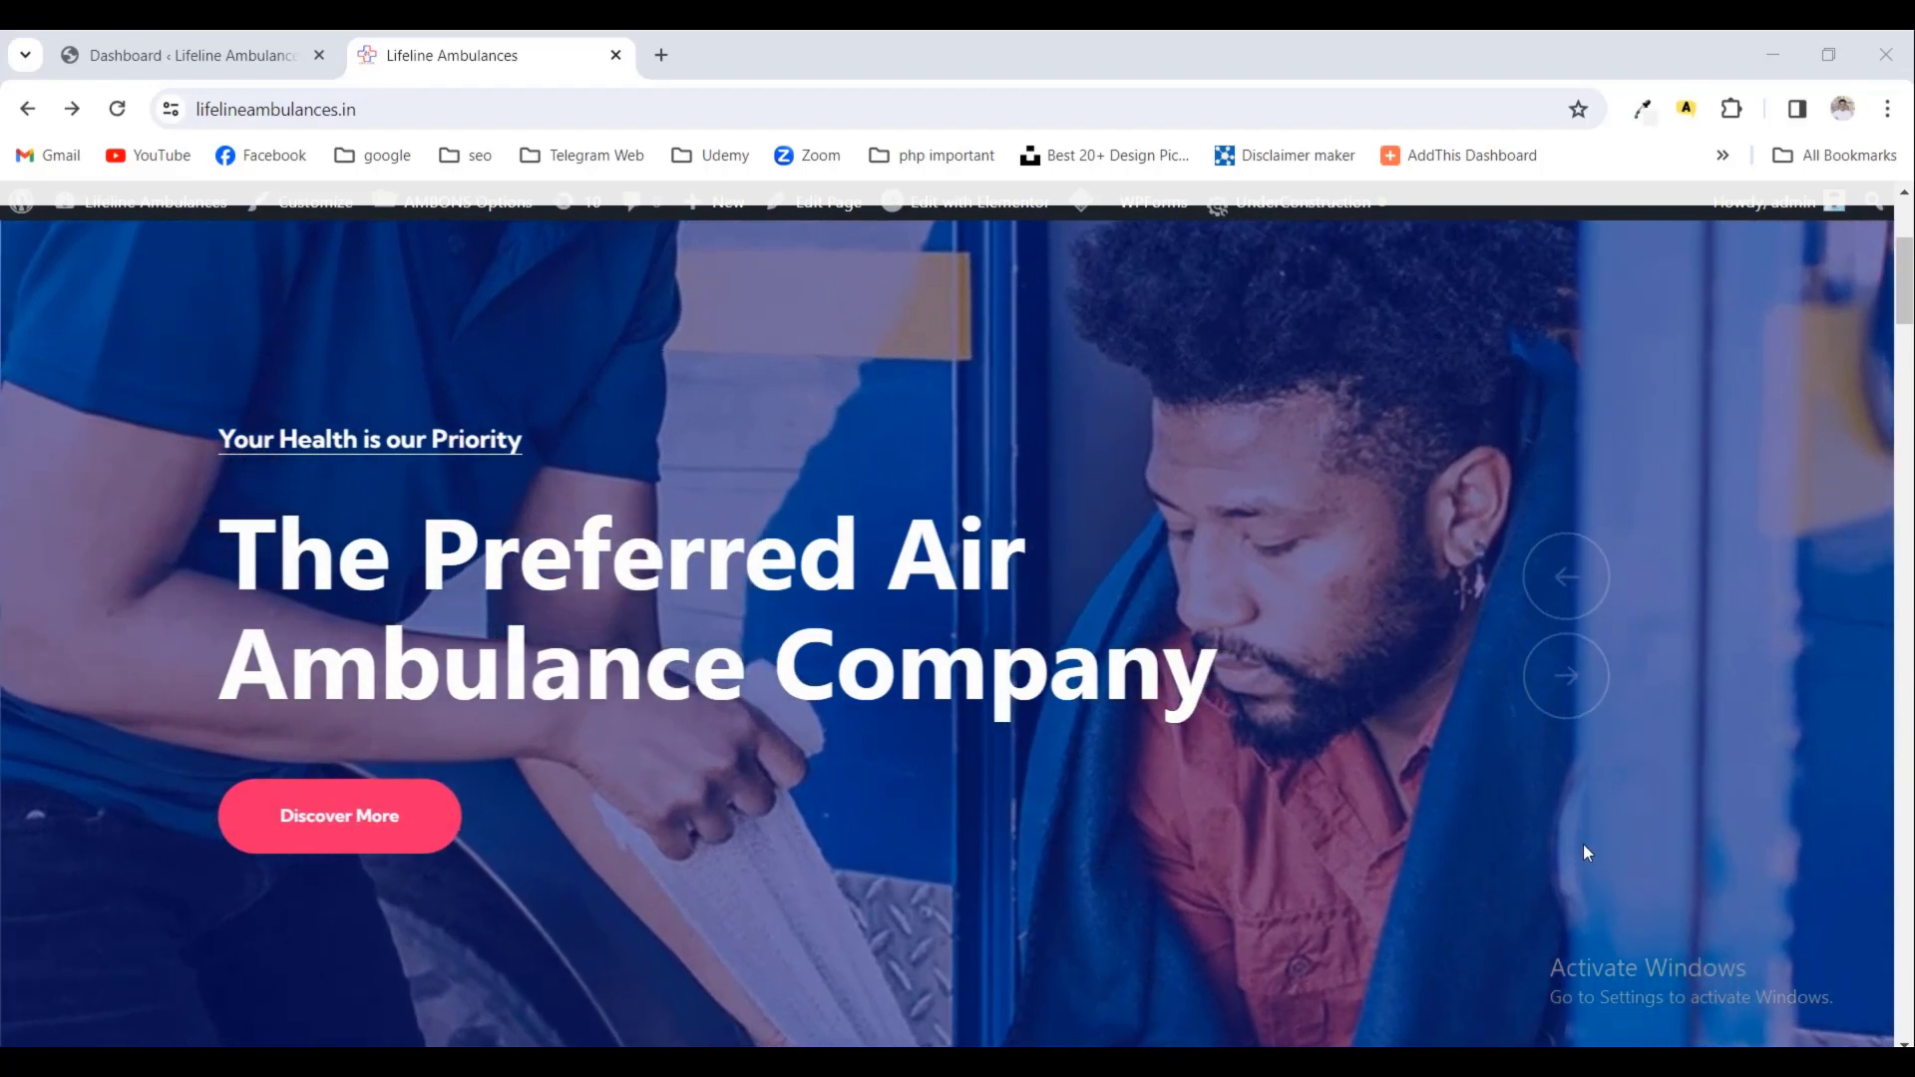
scroll(1583, 844, "up", 3)
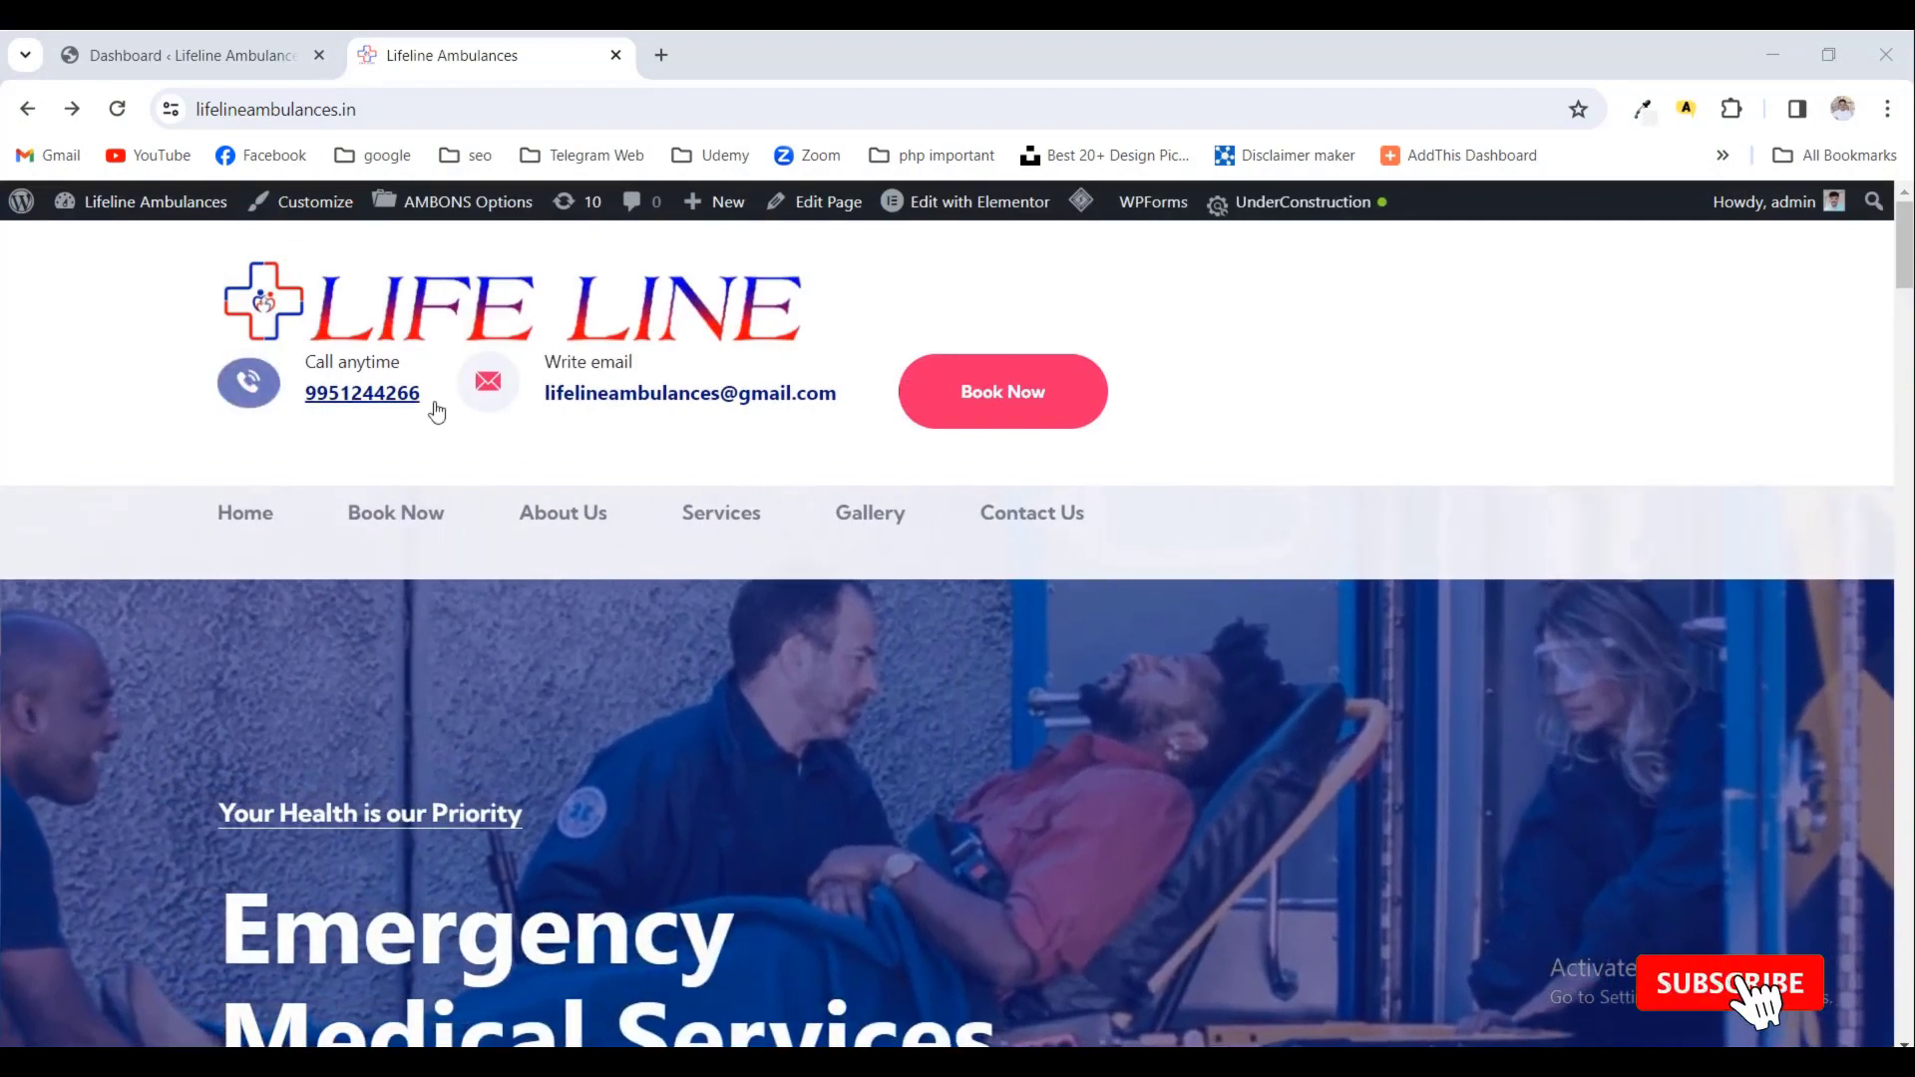
scroll(769, 662, "down", 6)
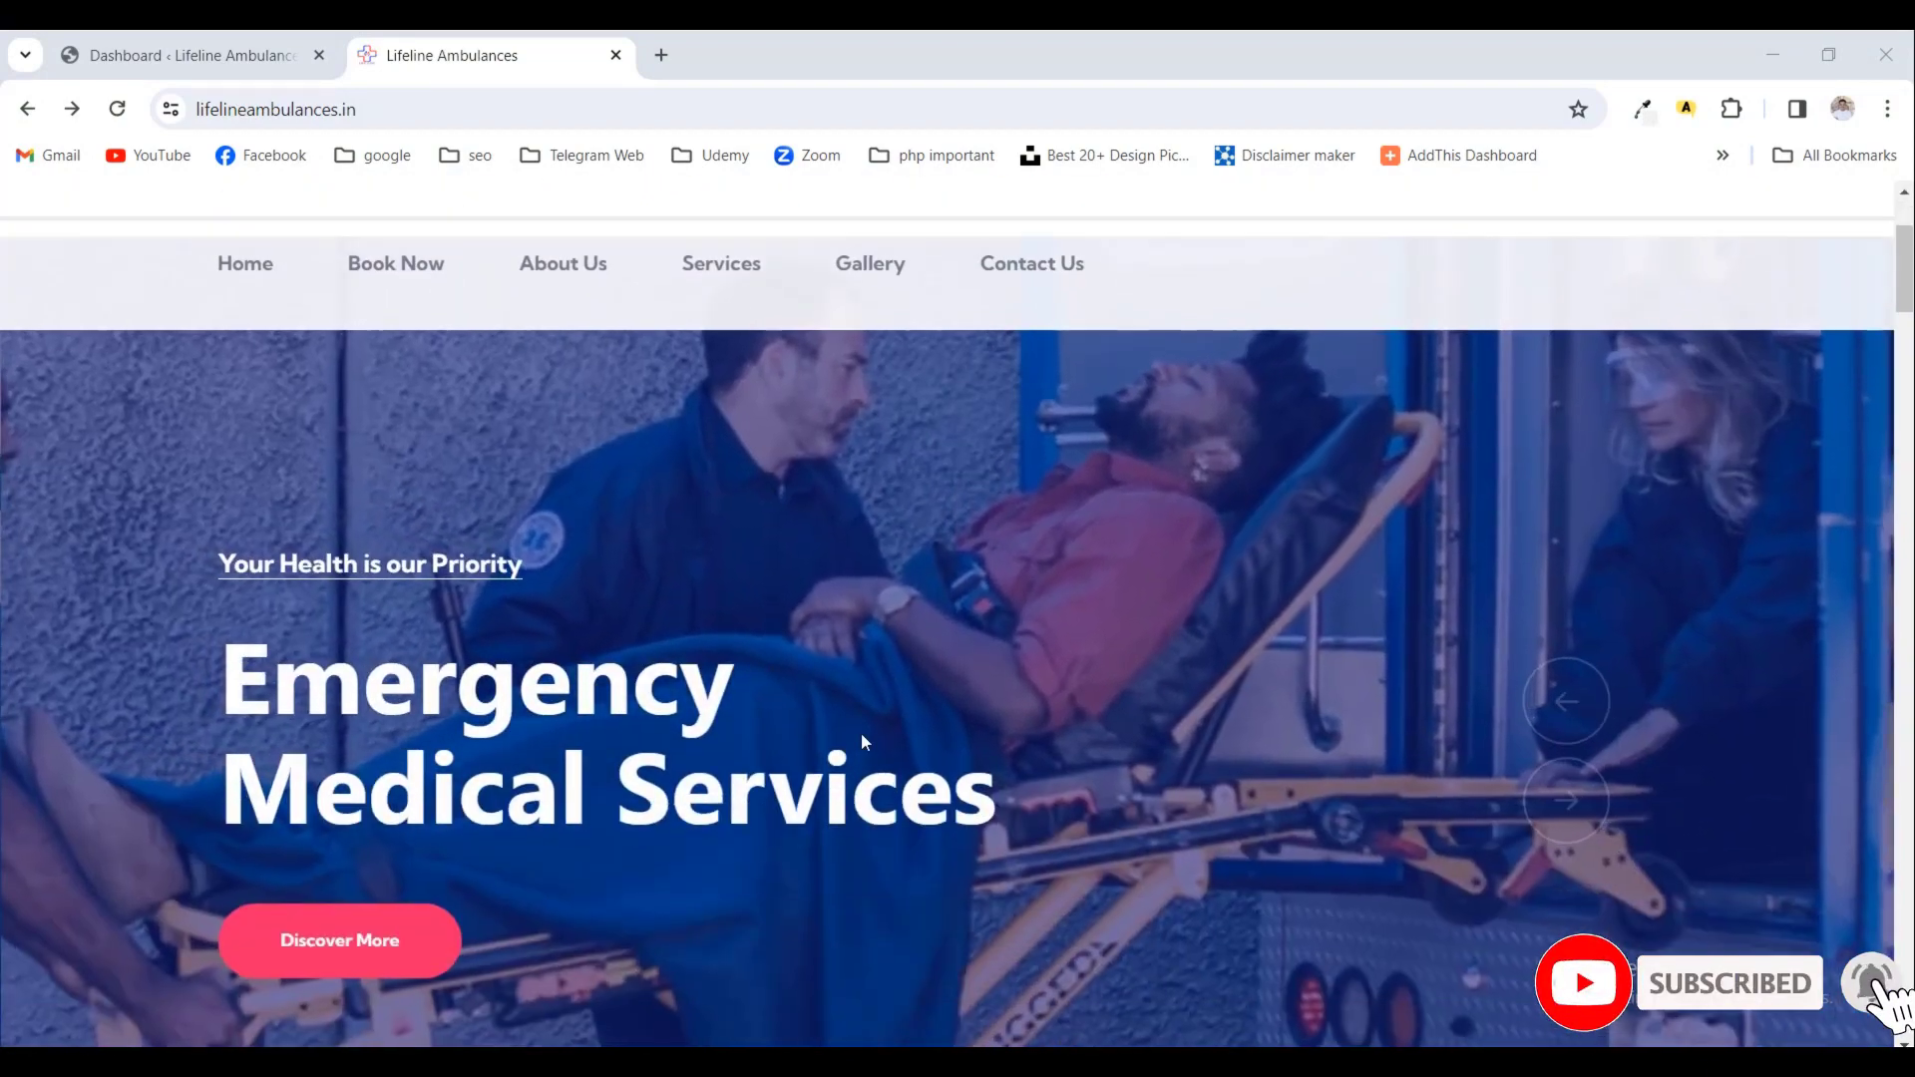
scroll(838, 886, "up", 3)
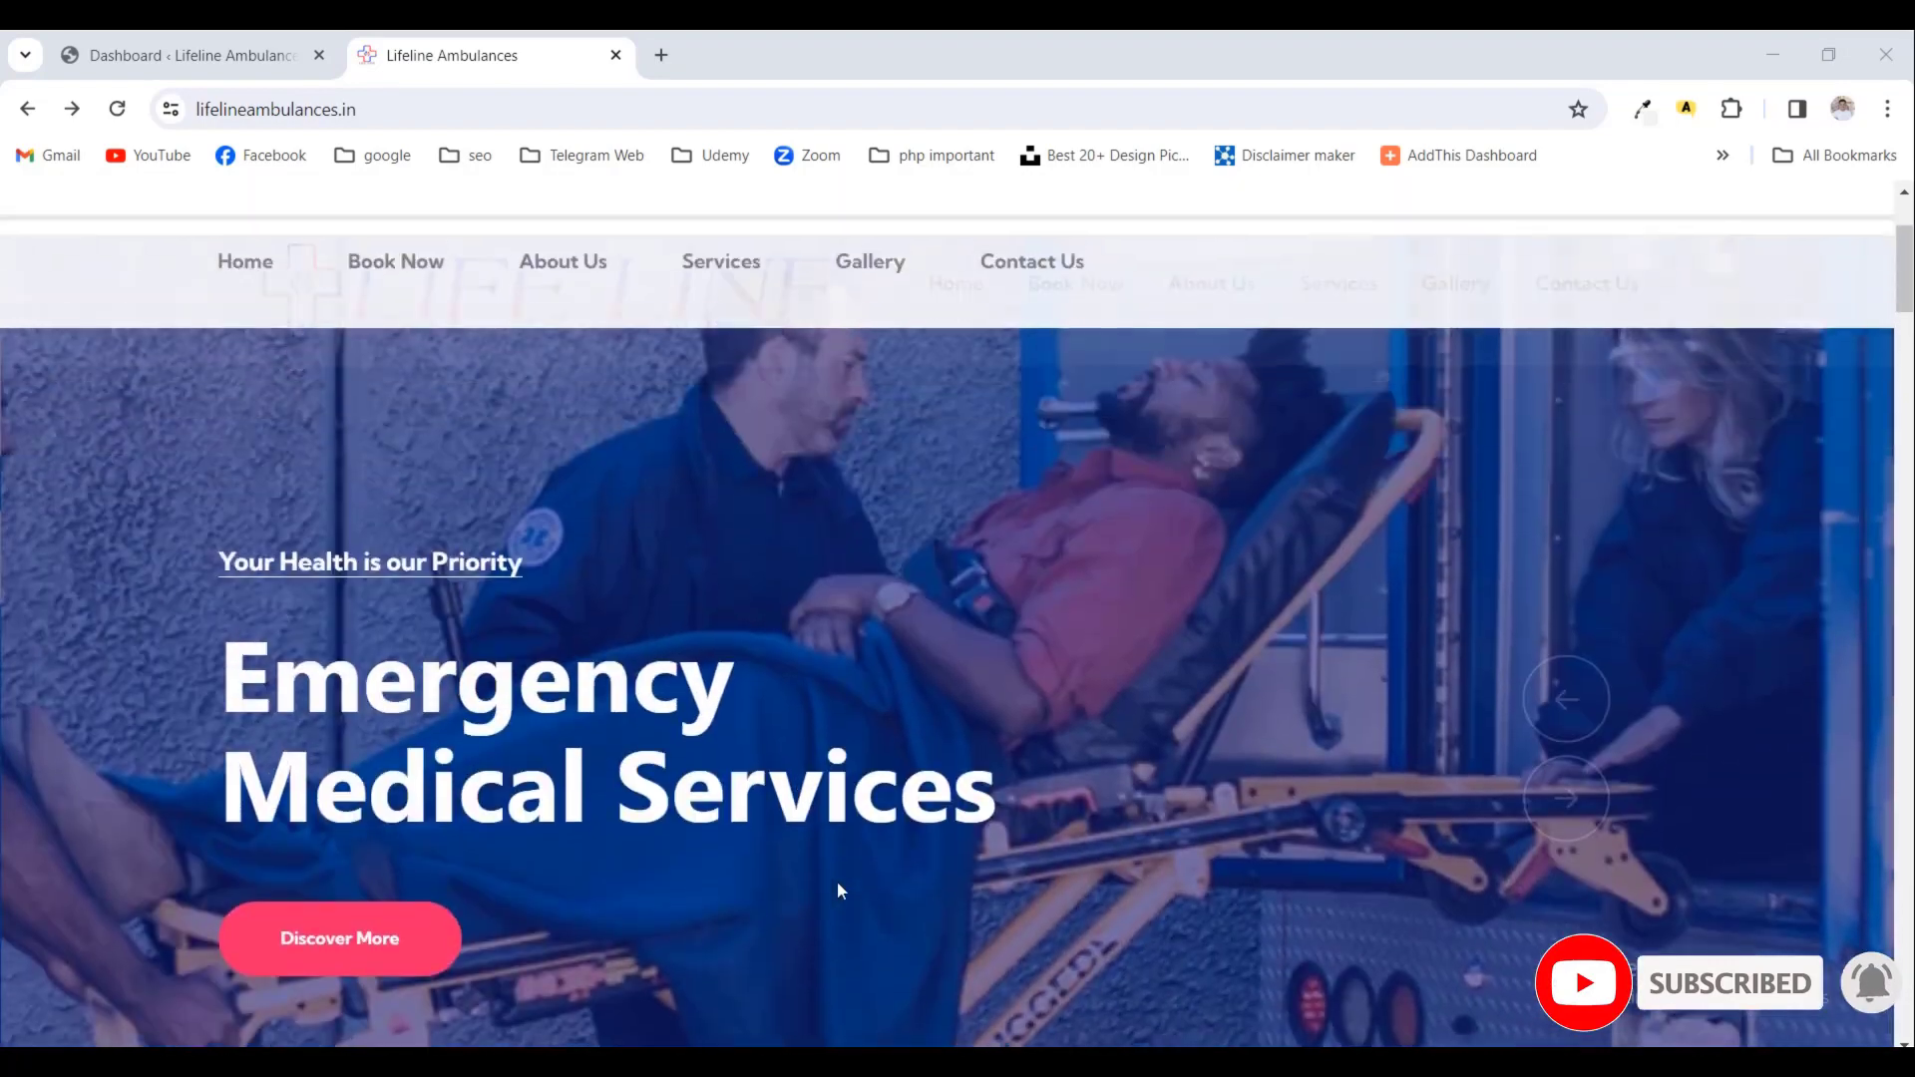
scroll(773, 548, "up", 3)
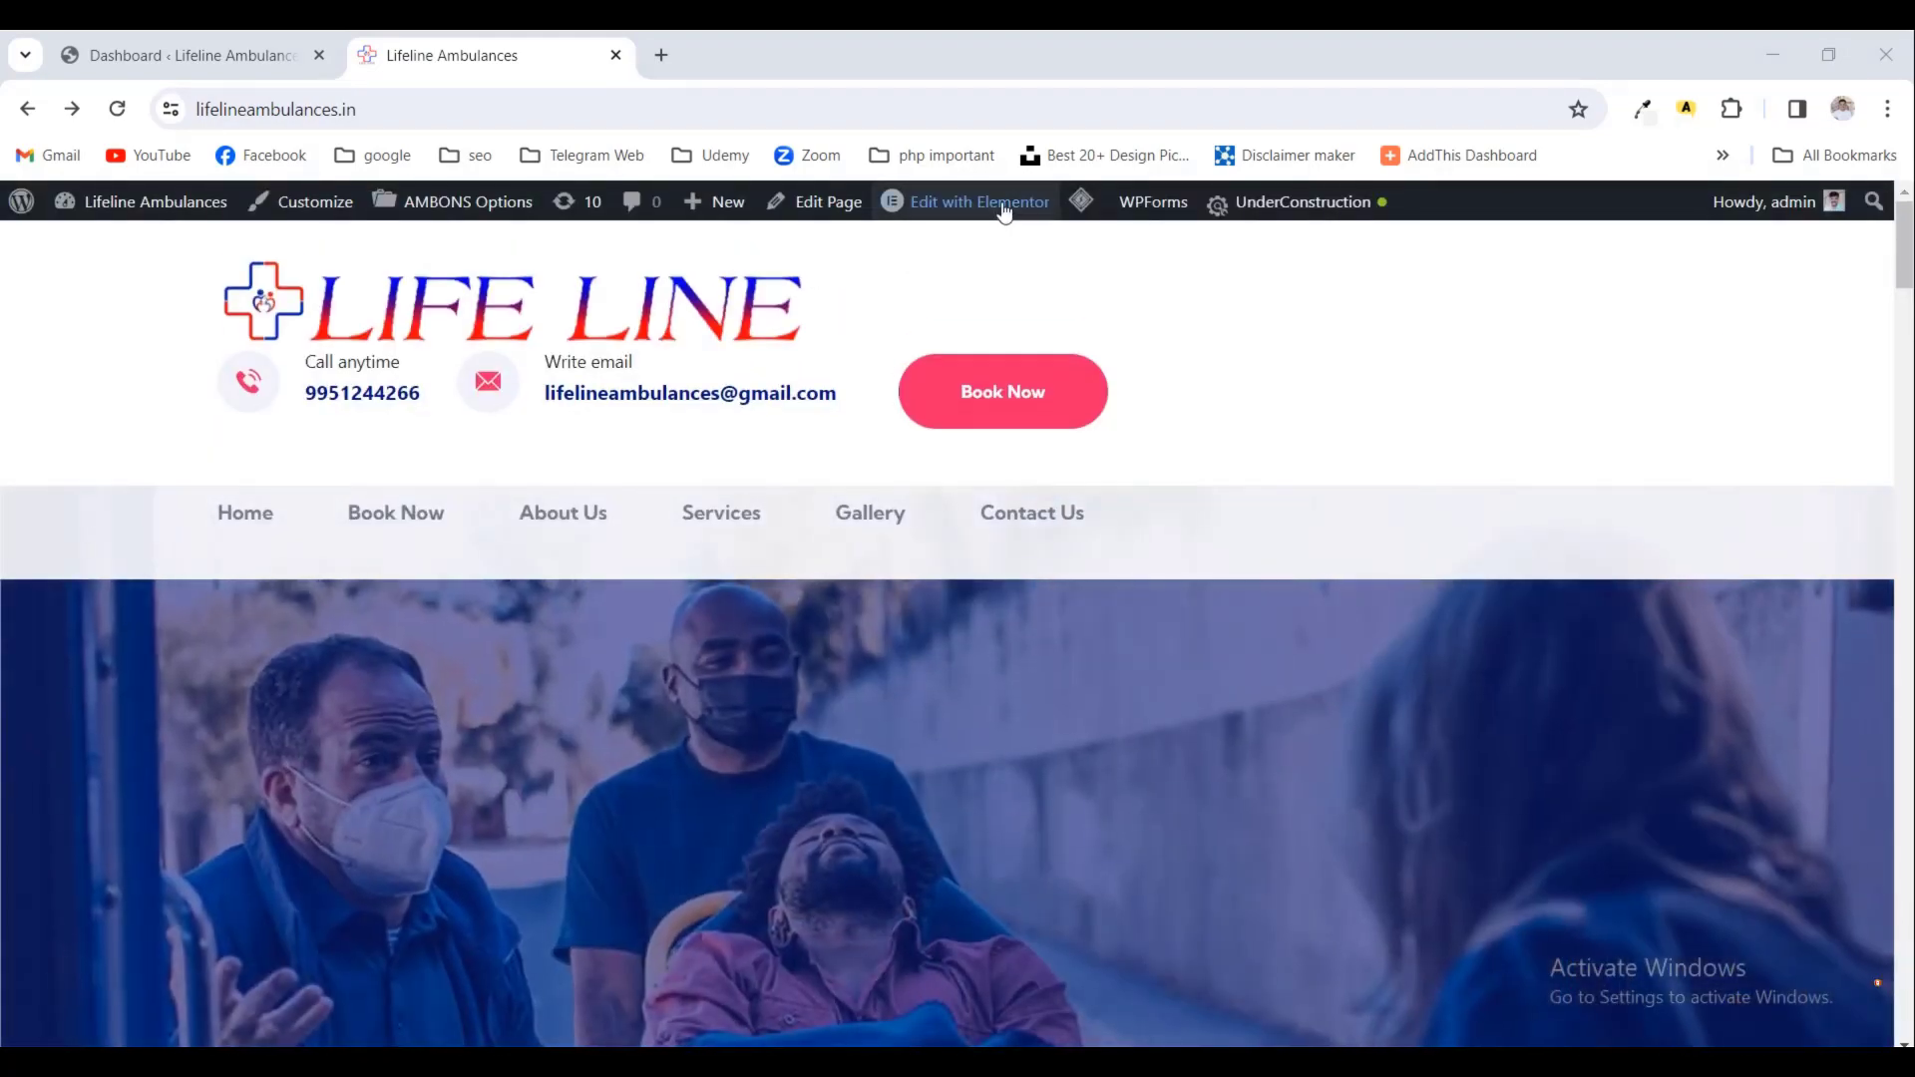